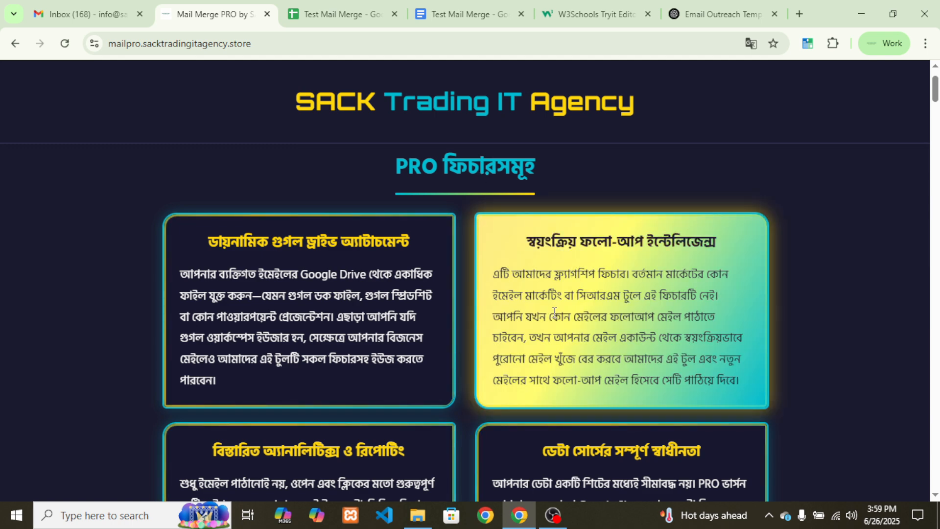
Scroll down the page and open the basic-version spreadsheet template ('বেসিক ভার্সনটি ইউজ করতে চাই')
{"action": "scroll", "coordinate": [308, 245], "scroll_direction": "down", "scroll_amount": 1}
{"action": "scroll", "coordinate": [394, 349], "scroll_direction": "down", "scroll_amount": 10}
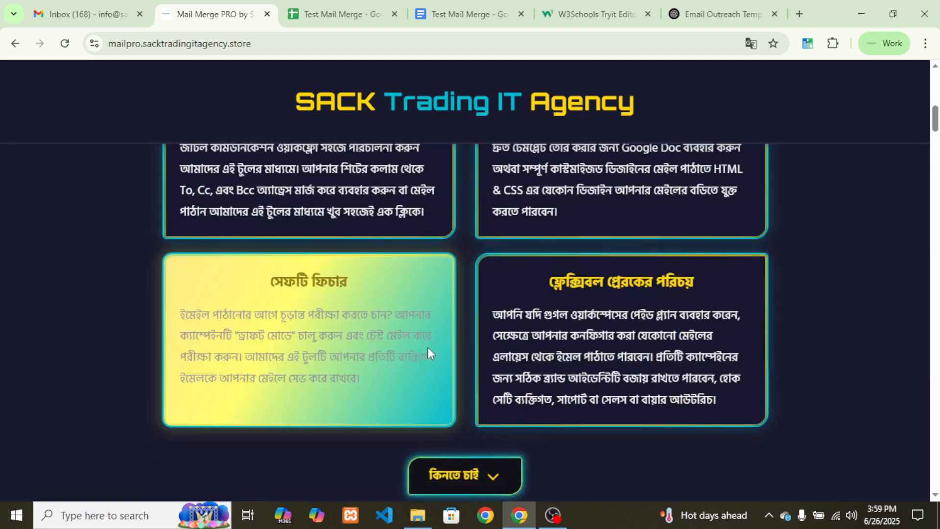
{"action": "scroll", "coordinate": [411, 375], "scroll_direction": "down", "scroll_amount": 5}
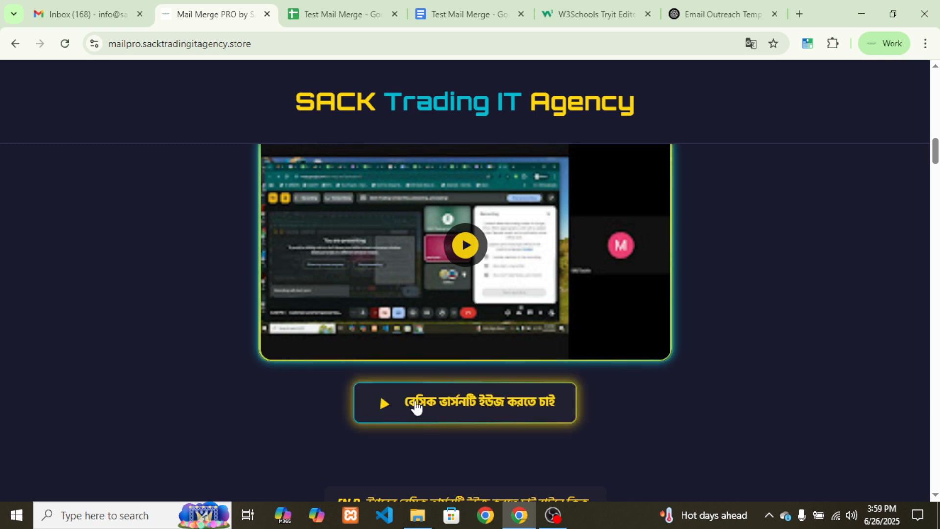
{"action": "left_click", "coordinate": [468, 411]}
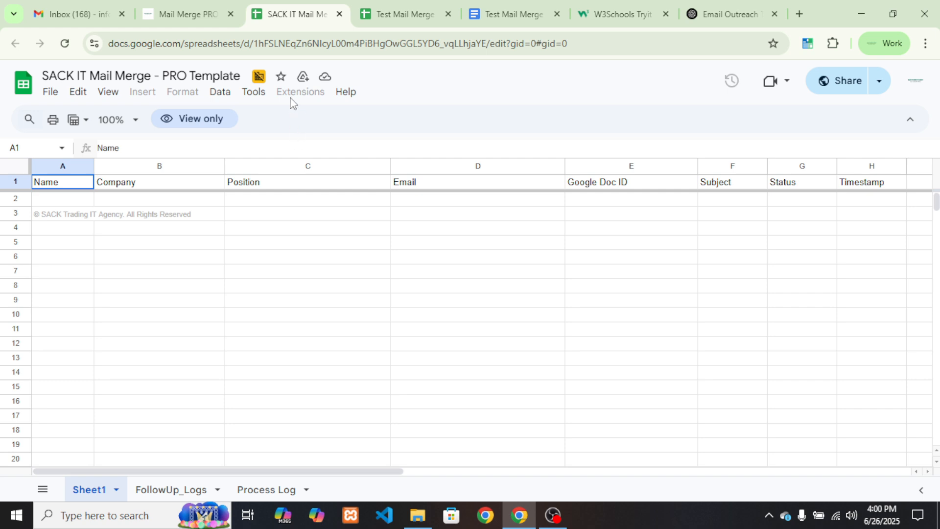
Make a copy of the template in My Drive, keeping the default name 'Copy of SACK IT Mail Merge - PRO Template'
{"action": "left_click", "coordinate": [52, 94]}
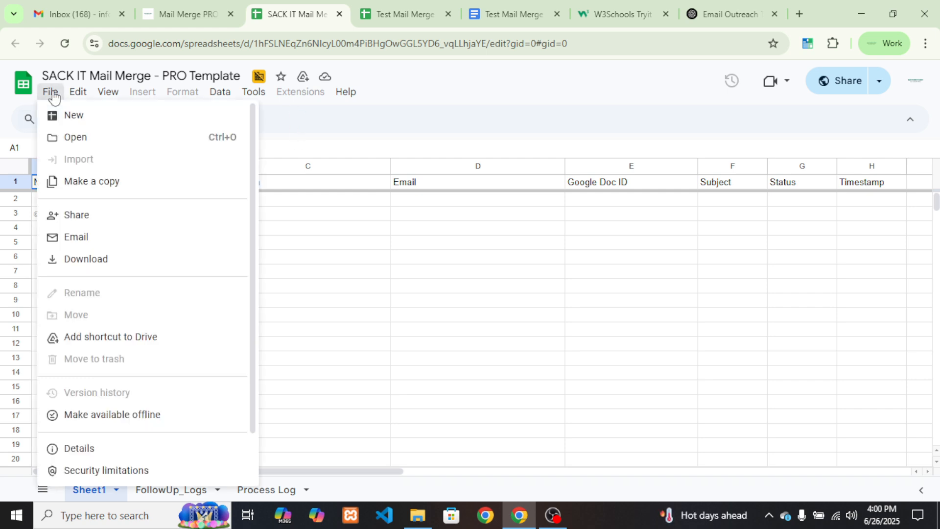
{"action": "left_click", "coordinate": [87, 182]}
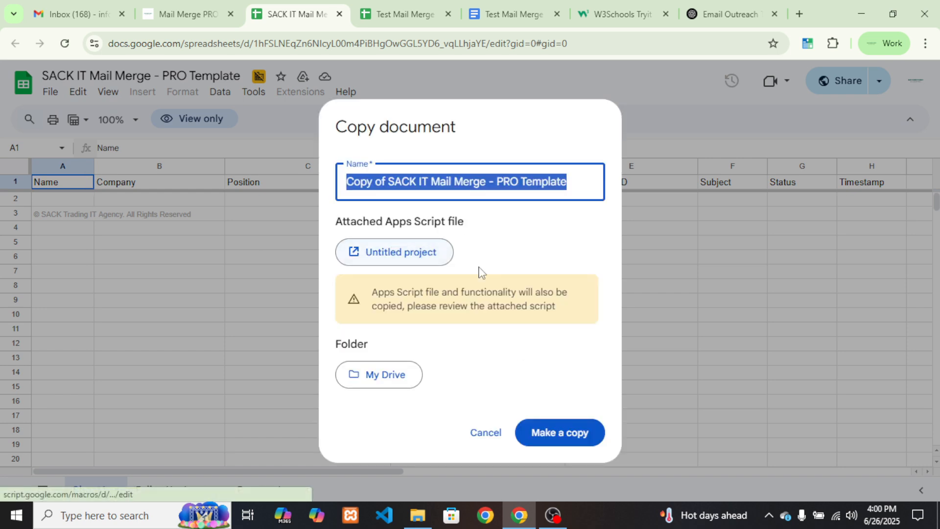
{"action": "left_click", "coordinate": [557, 434]}
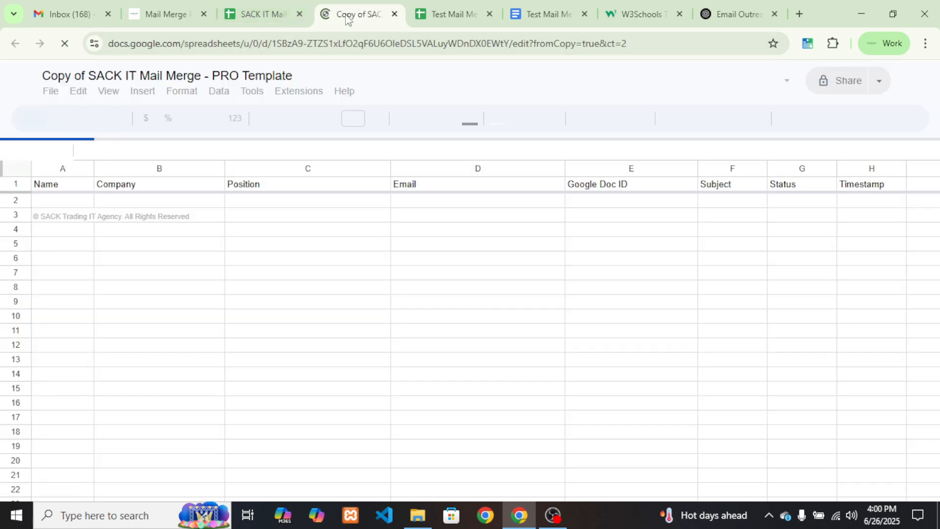
Close the original view-only template and open Extensions > Apps Script in the copy
{"action": "left_click", "coordinate": [274, 15]}
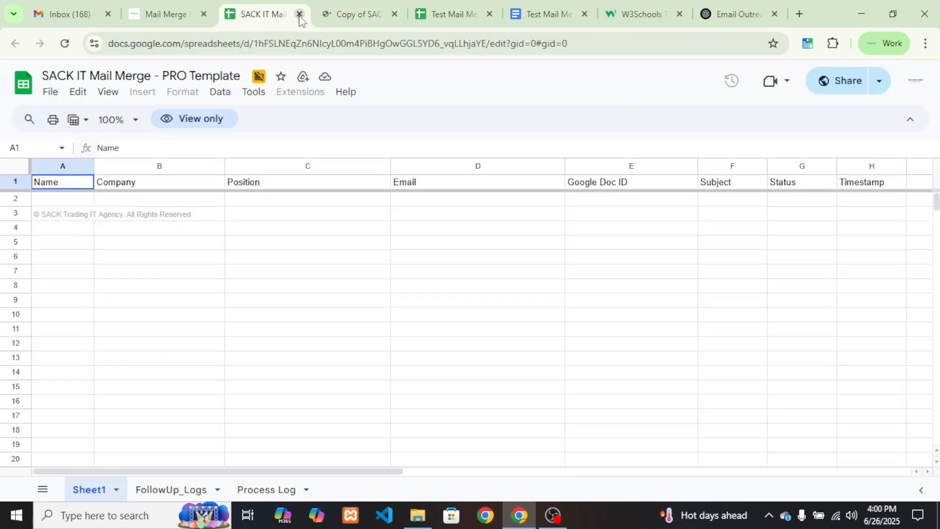
{"action": "left_click", "coordinate": [299, 15]}
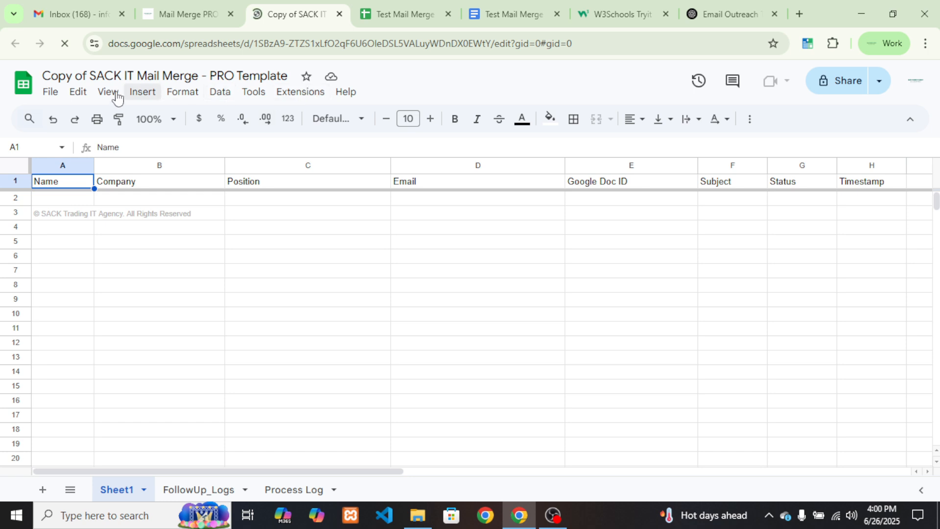
{"action": "left_click", "coordinate": [302, 96]}
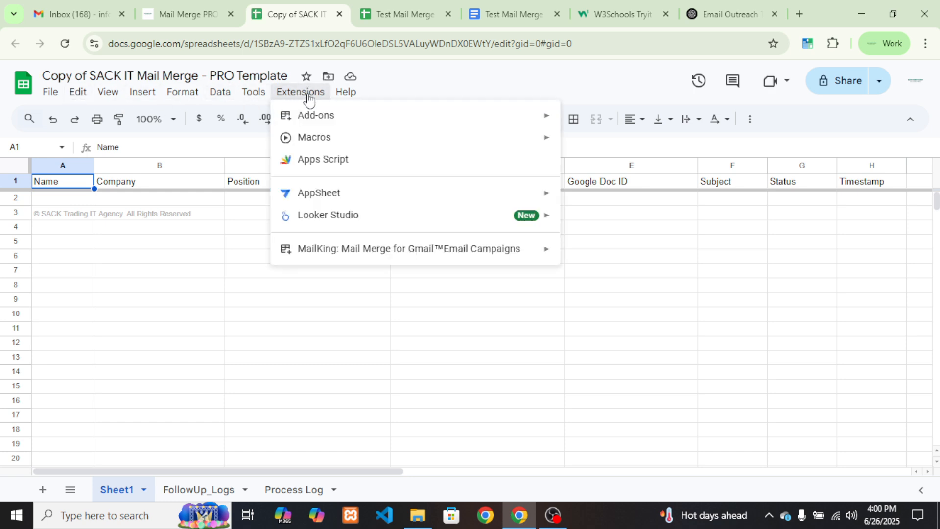
{"action": "left_click", "coordinate": [328, 161]}
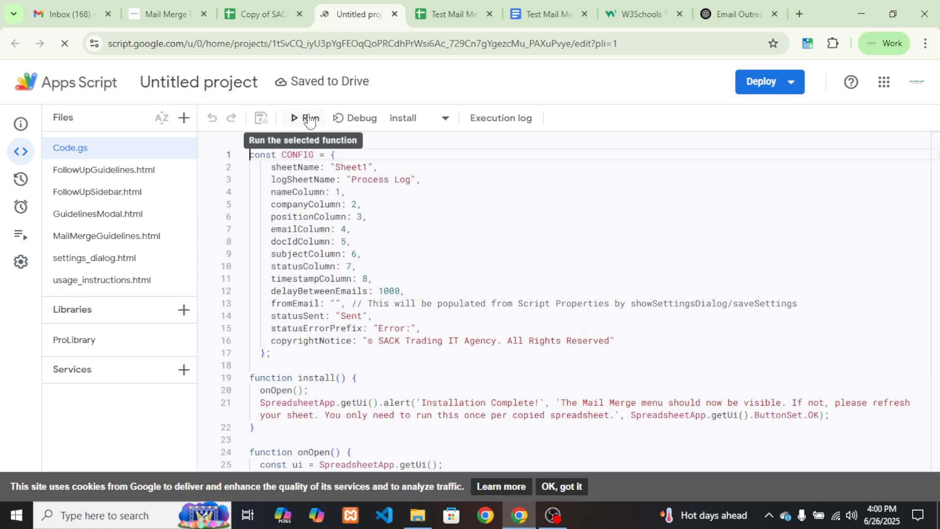
Run the install function and start authorizing it with your Google account
{"action": "left_click", "coordinate": [308, 119]}
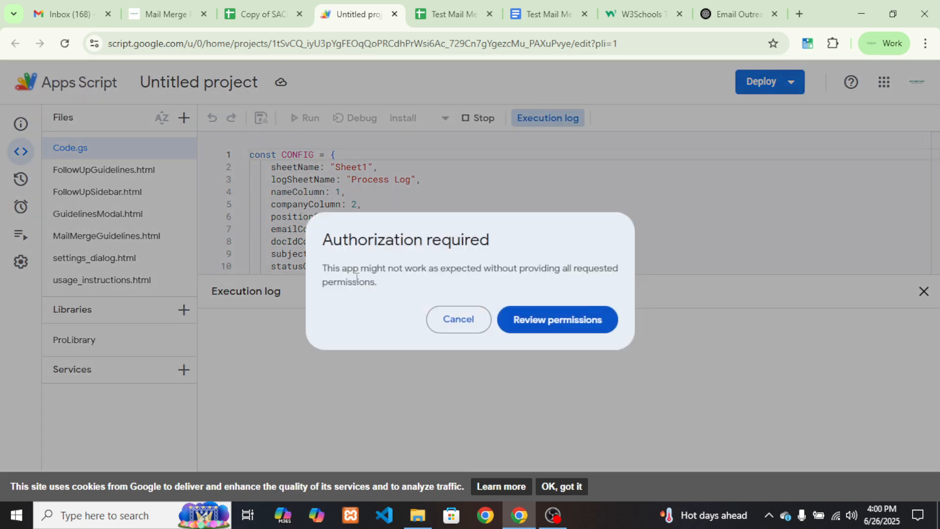
{"action": "left_click_drag", "start_coordinate": [329, 244], "coordinate": [503, 241]}
{"action": "left_click", "coordinate": [349, 252]}
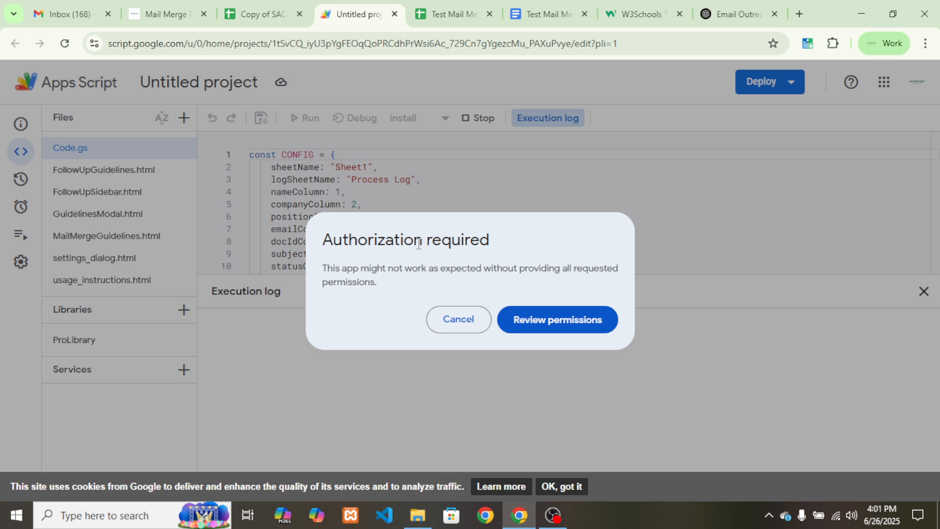
{"action": "left_click", "coordinate": [546, 324]}
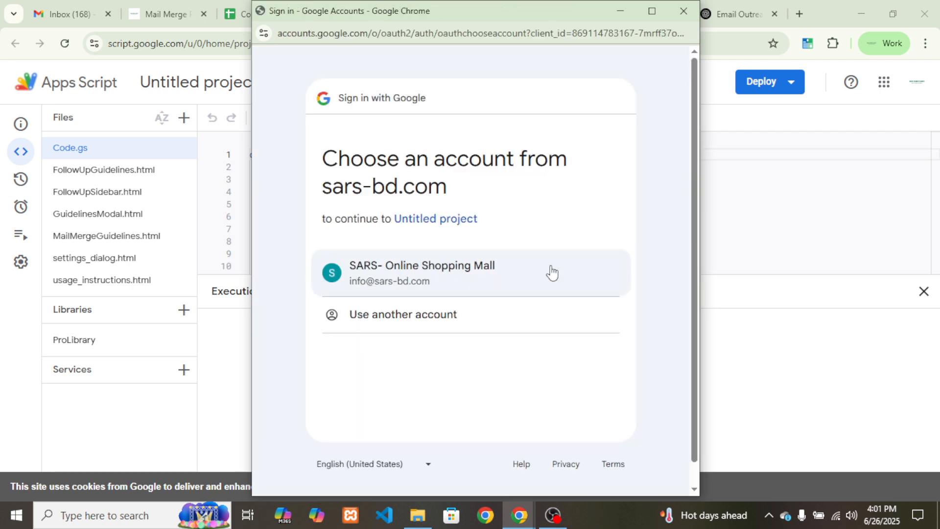
{"action": "left_click", "coordinate": [413, 275]}
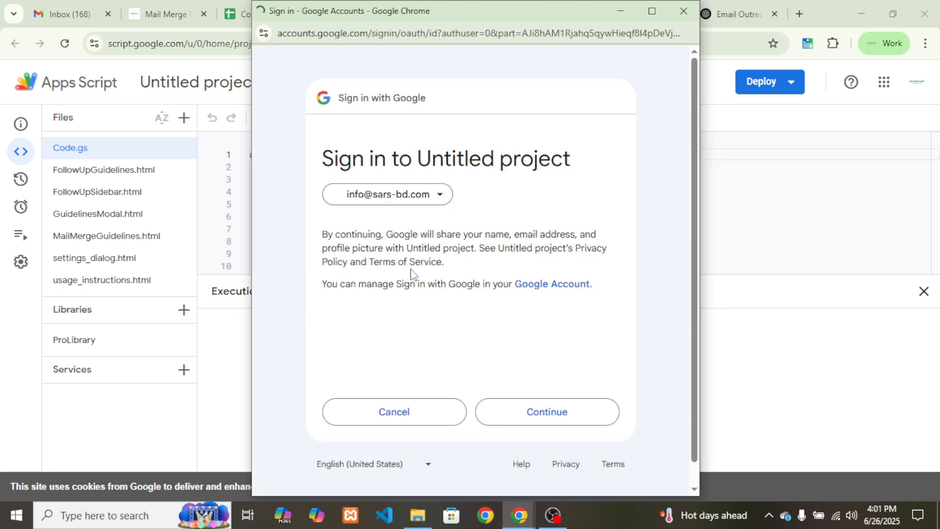
{"action": "left_click", "coordinate": [555, 411]}
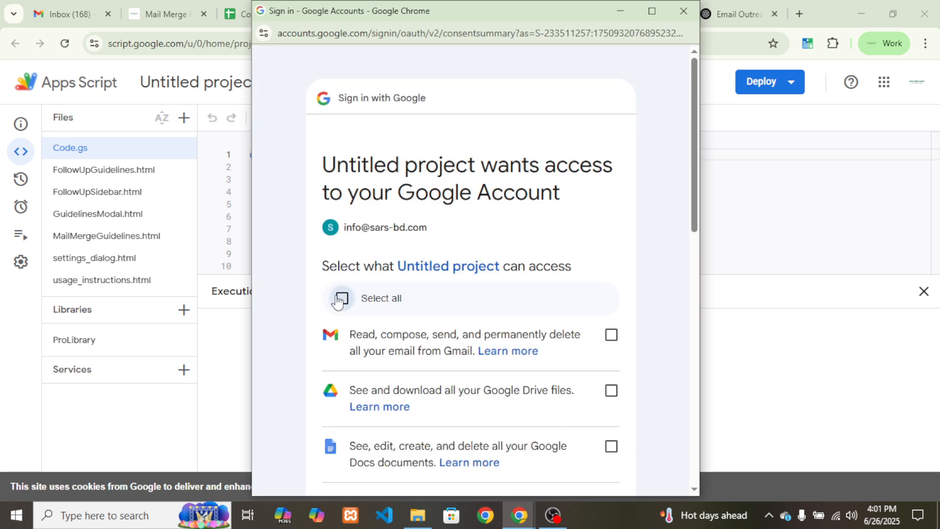
Grant all requested permissions so install runs, then close the Apps Script project
{"action": "left_click", "coordinate": [341, 298]}
{"action": "scroll", "coordinate": [448, 348], "scroll_direction": "down", "scroll_amount": 10}
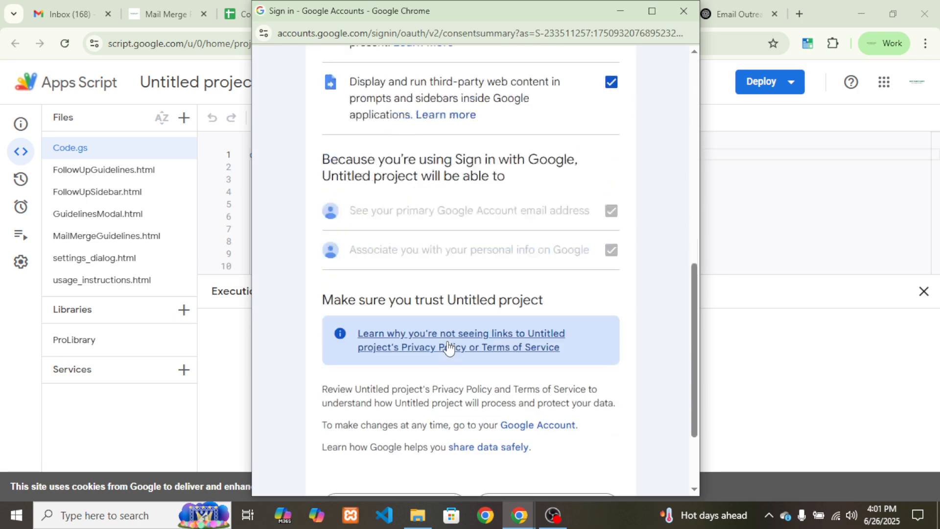
{"action": "left_click", "coordinate": [547, 389]}
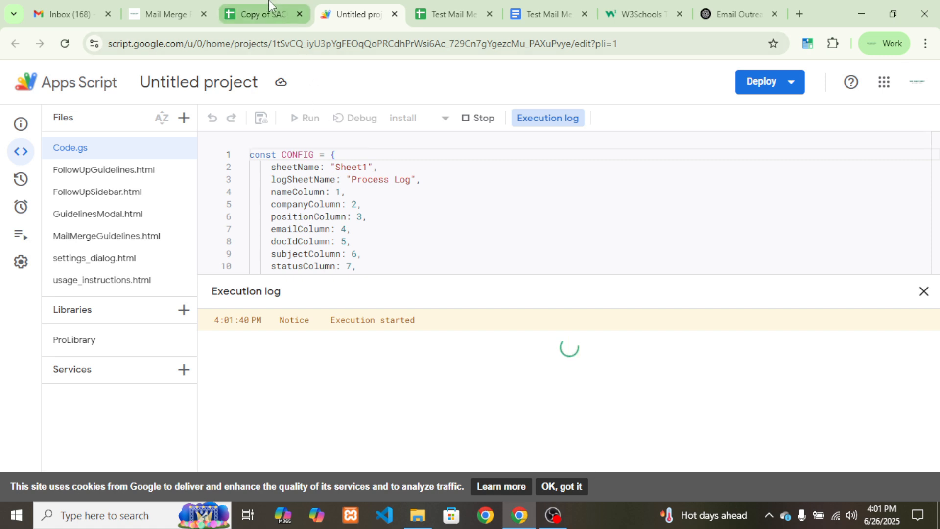
{"action": "left_click", "coordinate": [395, 15]}
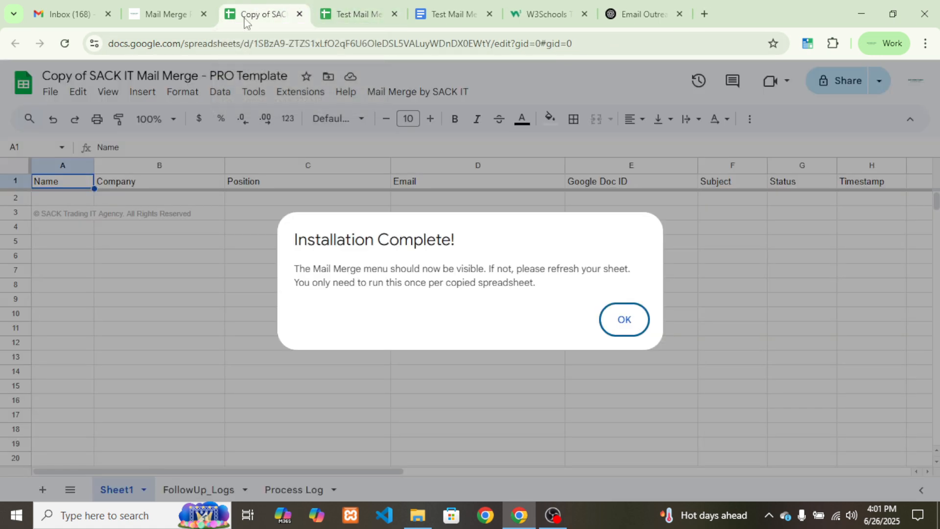
Dismiss the Installation Complete notice, read Instruction to Use (Basic Merge), and reopen the Mail Merge by SACK IT menu
{"action": "left_click", "coordinate": [619, 322]}
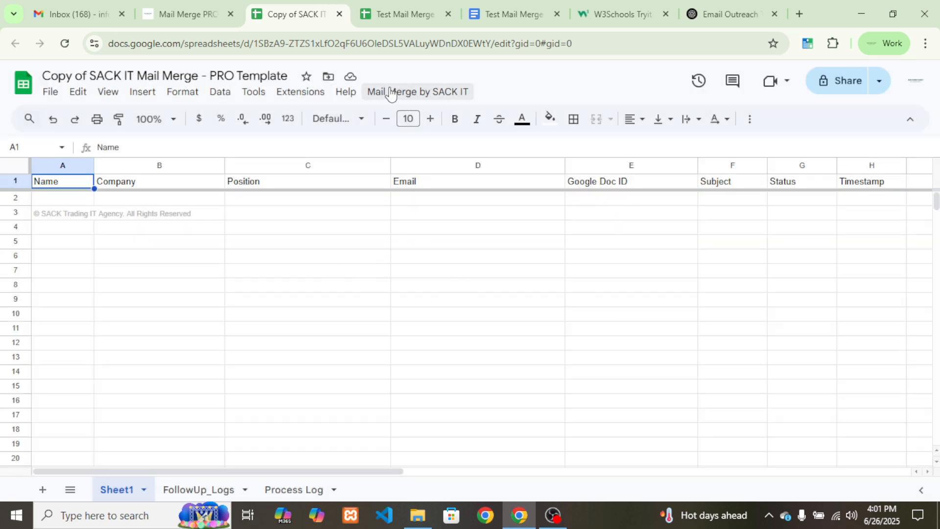
{"action": "left_click", "coordinate": [416, 92]}
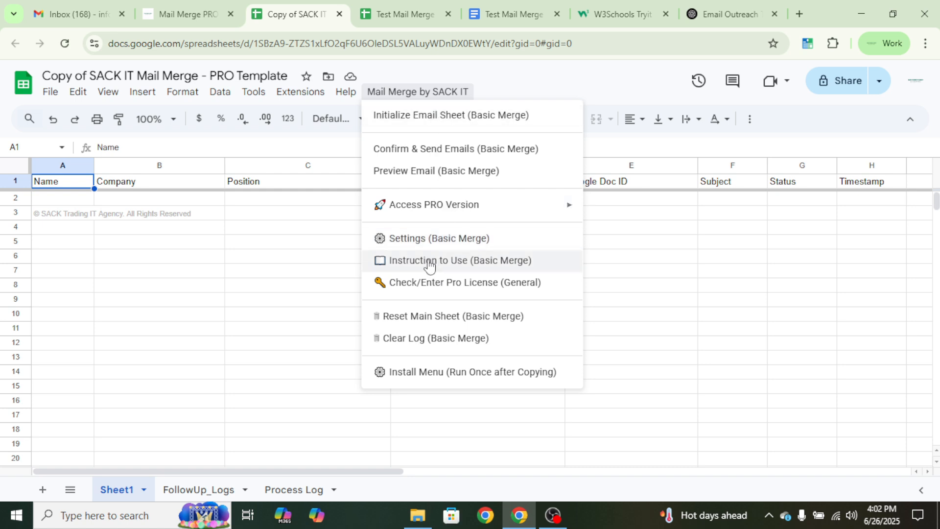
{"action": "left_click", "coordinate": [479, 261]}
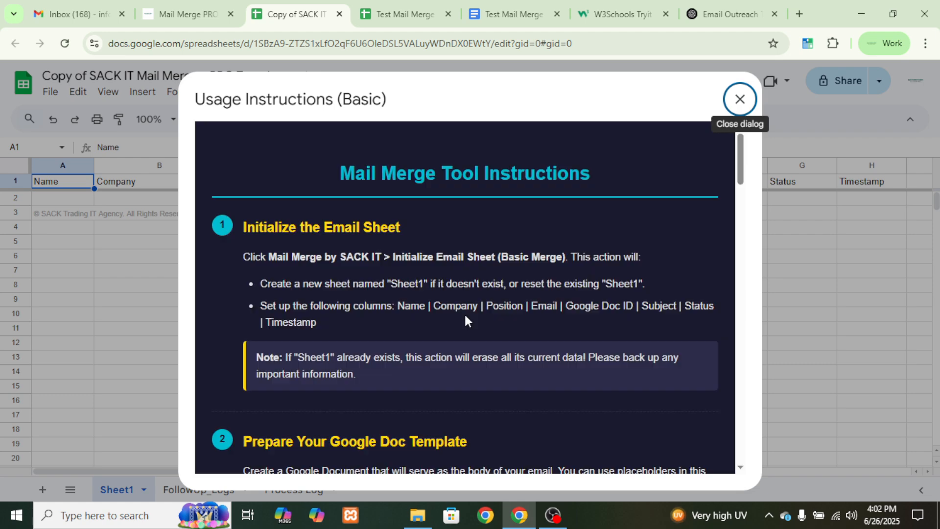
{"action": "scroll", "coordinate": [484, 344], "scroll_direction": "down", "scroll_amount": 15}
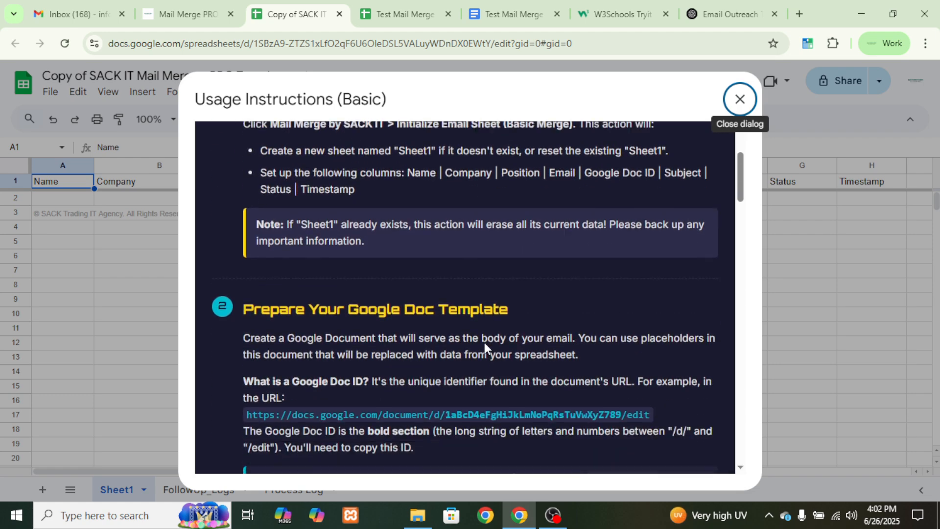
{"action": "scroll", "coordinate": [485, 368], "scroll_direction": "down", "scroll_amount": 2}
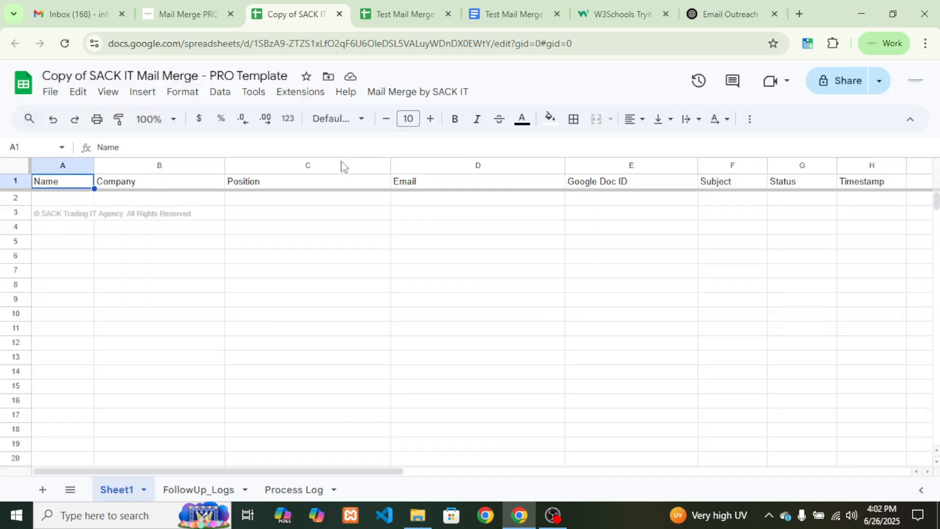
{"action": "left_click", "coordinate": [414, 99]}
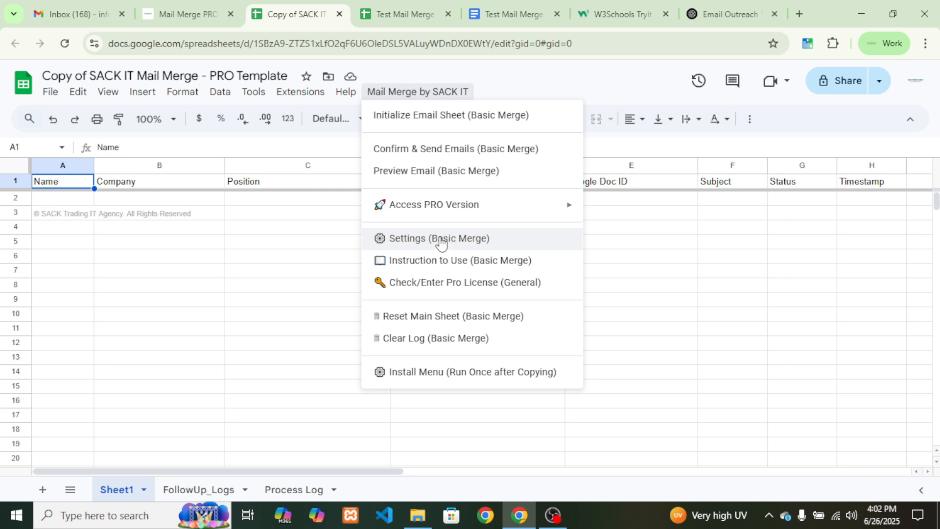
Open the basic email settings and enter the sender name
{"action": "left_click", "coordinate": [441, 240]}
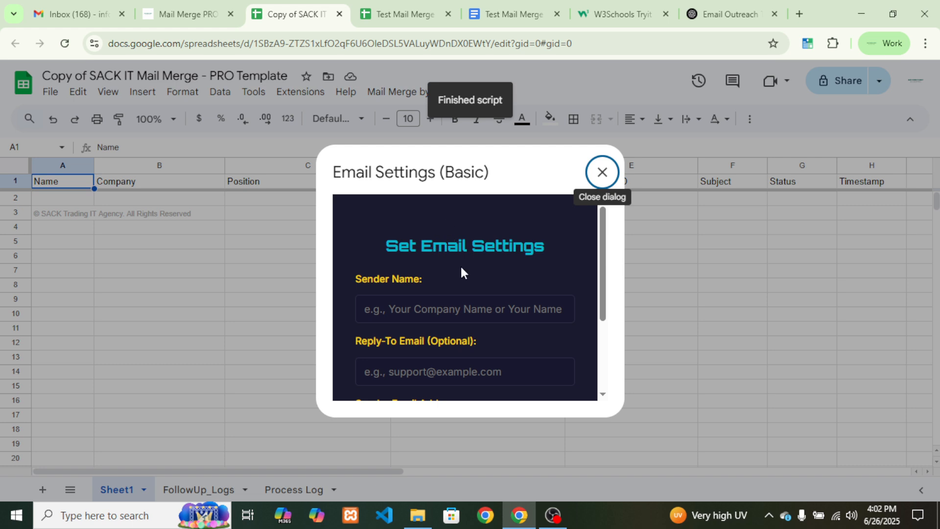
{"action": "left_click", "coordinate": [439, 309]}
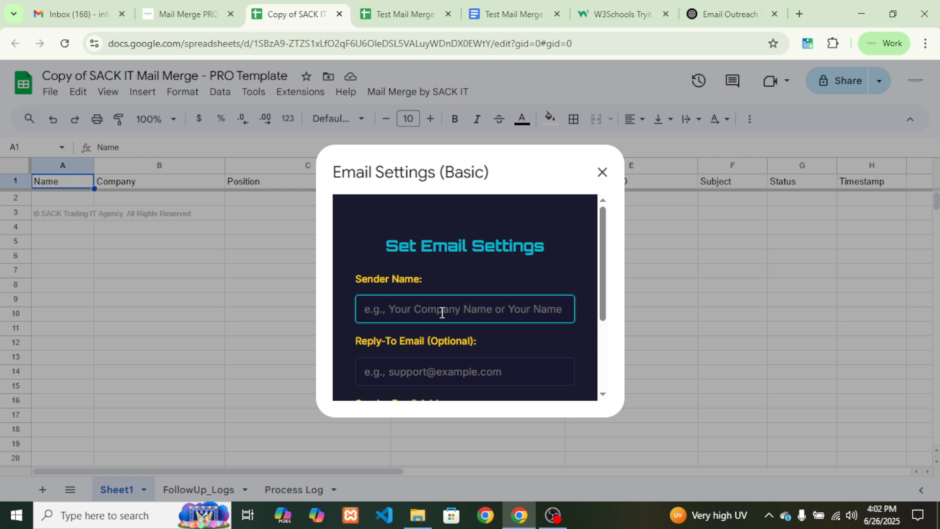
{"action": "type", "text": "Ashik"}
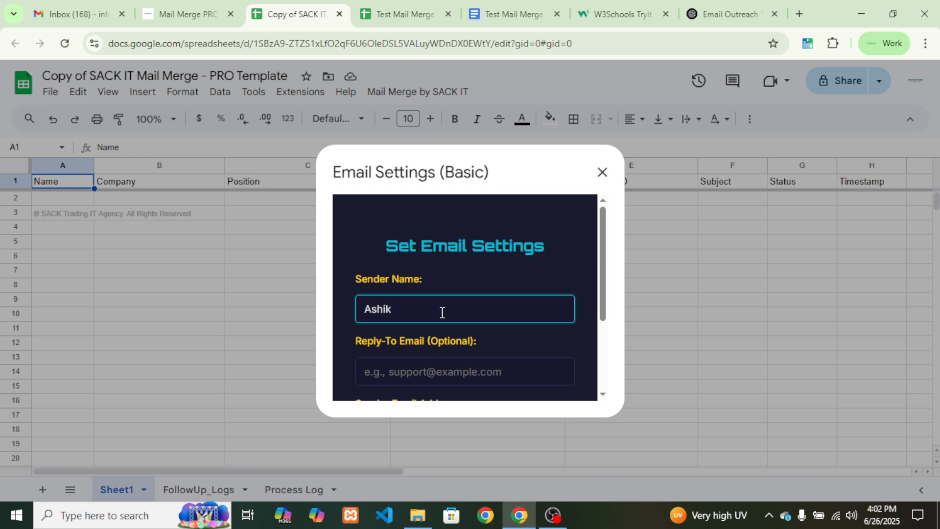
{"action": "scroll", "coordinate": [437, 314], "scroll_direction": "down", "scroll_amount": 2}
{"action": "left_click", "coordinate": [448, 302]}
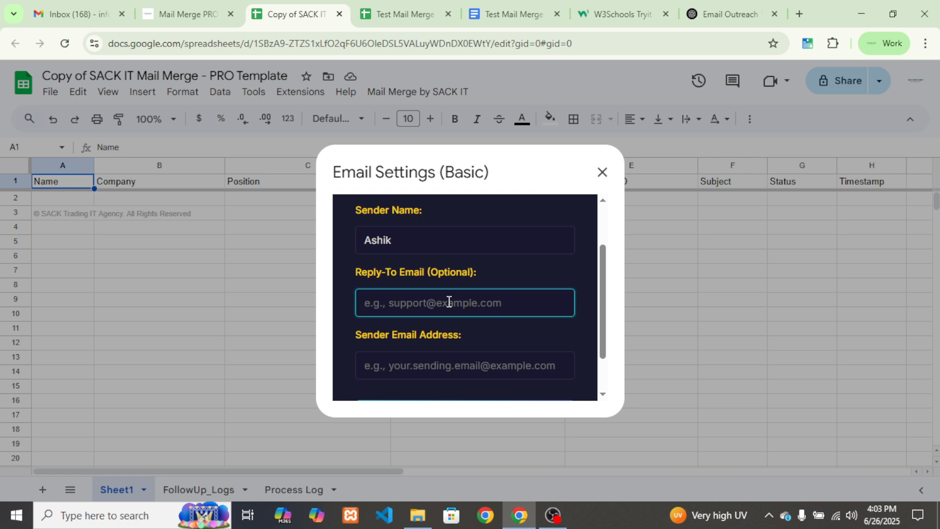
Enter the sender's email address, fixing a typo, and save the settings
{"action": "left_click", "coordinate": [439, 364]}
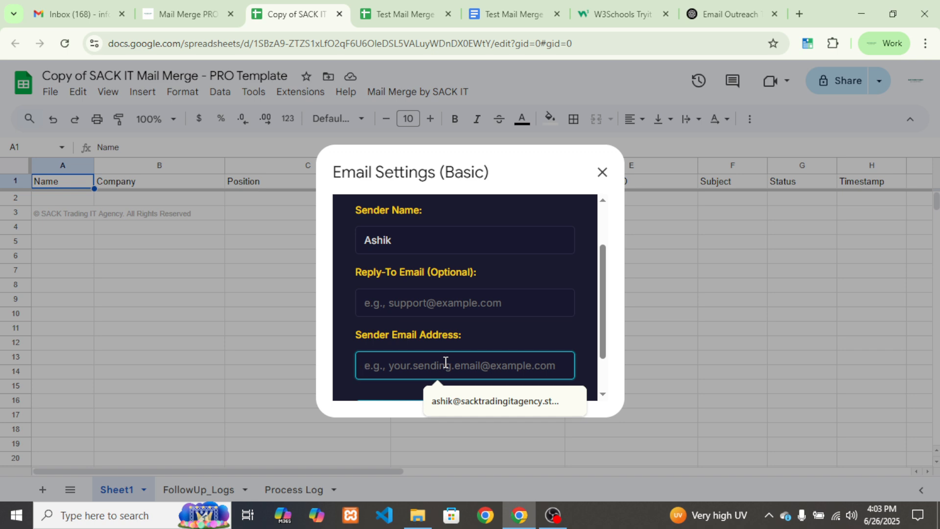
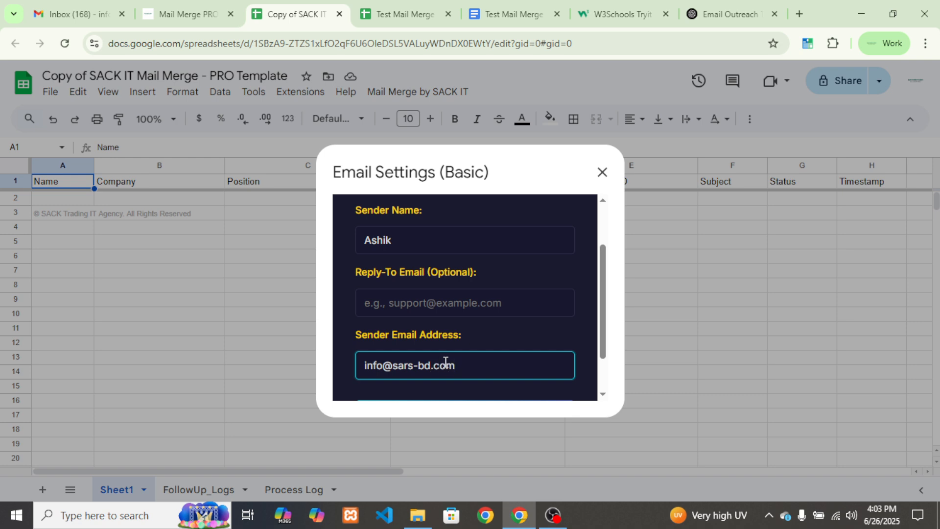
{"action": "scroll", "coordinate": [469, 336], "scroll_direction": "down", "scroll_amount": 1}
{"action": "left_click", "coordinate": [477, 373]}
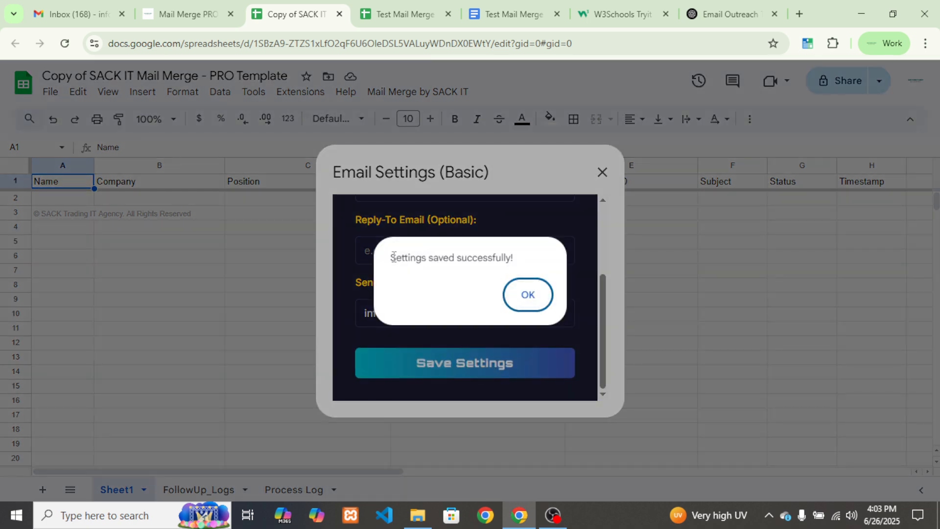
{"action": "left_click_drag", "start_coordinate": [390, 257], "coordinate": [542, 270]}
{"action": "left_click", "coordinate": [537, 296]}
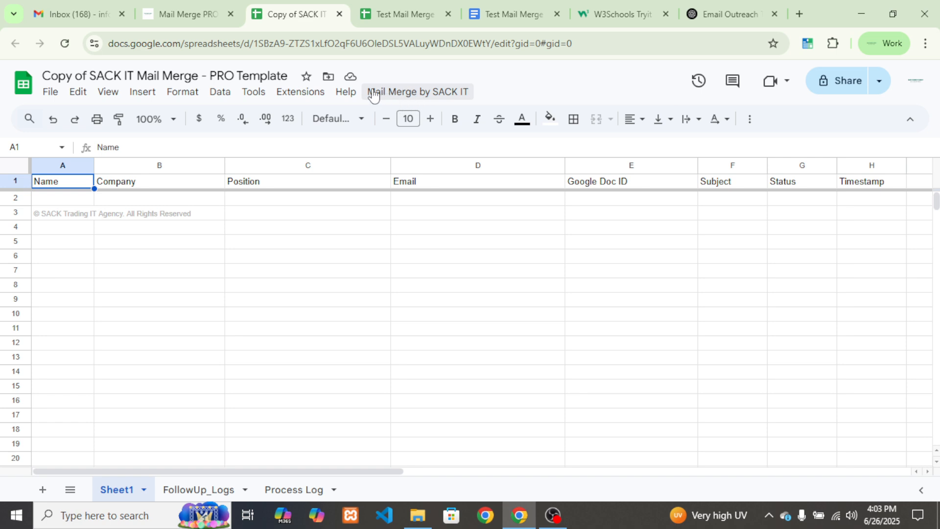
Run Initialize Email Sheet (Basic Merge) and confirm clearing Sheet1
{"action": "left_click", "coordinate": [433, 91]}
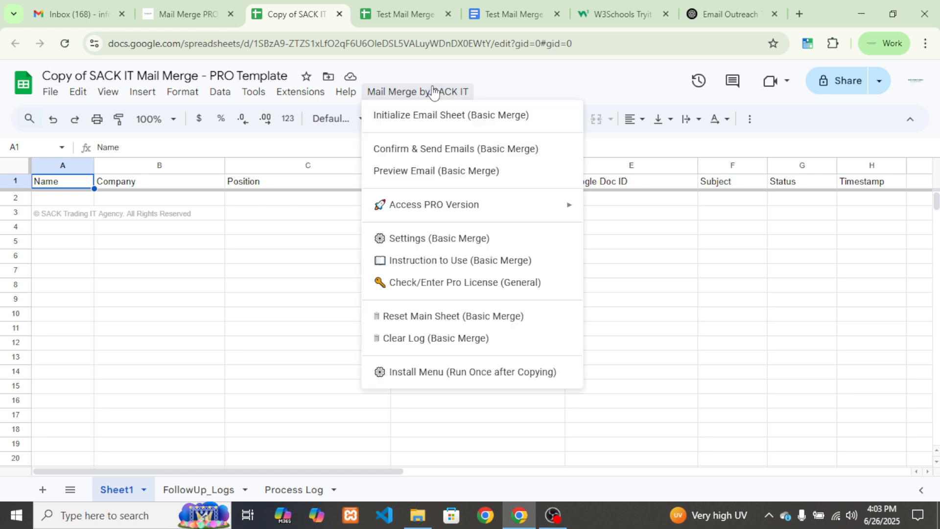
{"action": "left_click", "coordinate": [470, 116]}
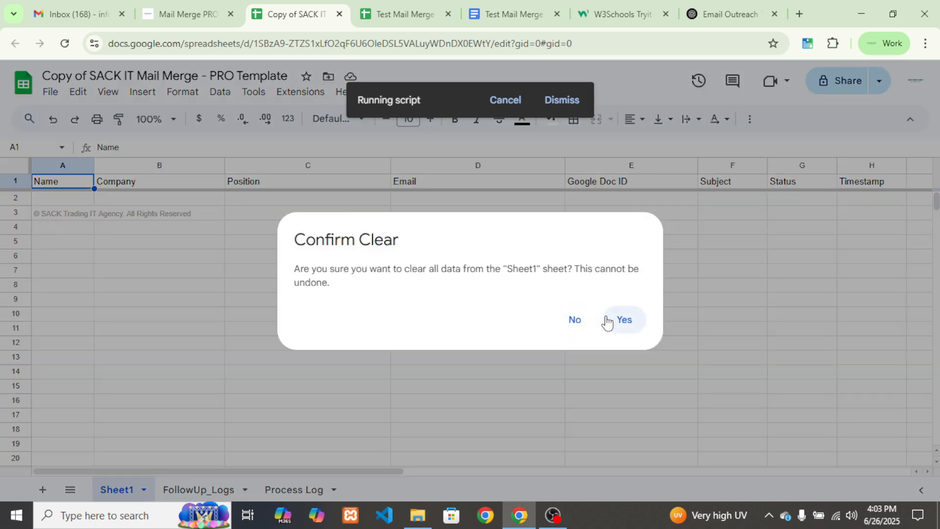
{"action": "left_click", "coordinate": [623, 320]}
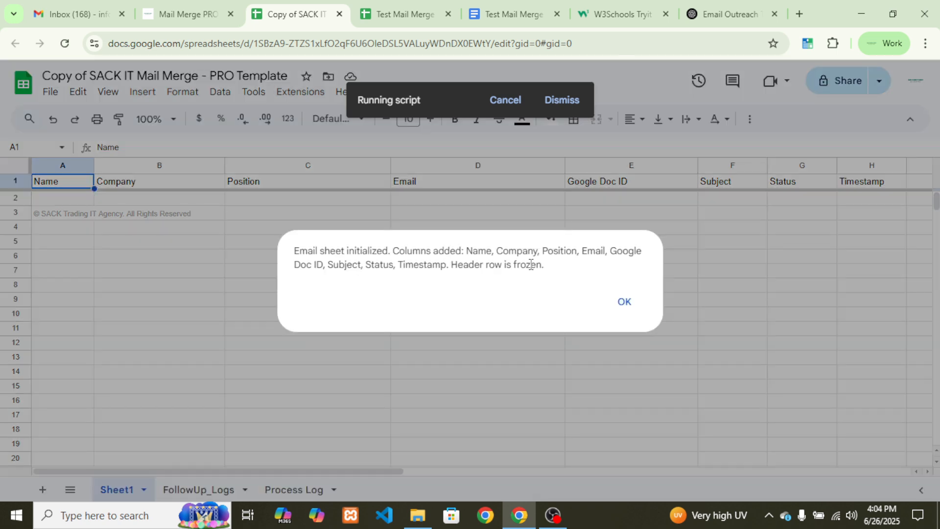
{"action": "left_click", "coordinate": [625, 301]}
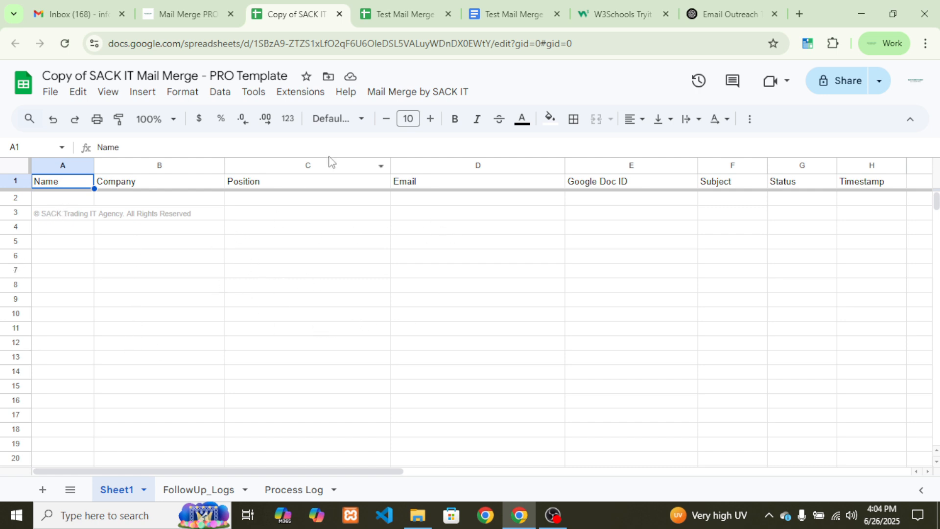
{"action": "left_click", "coordinate": [399, 9]}
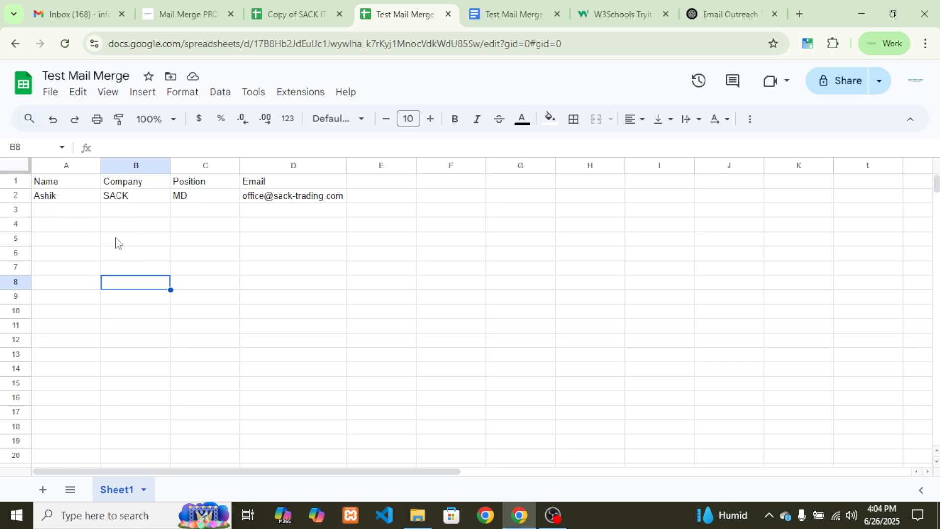
Copy the contact row A2:D2 from Test Mail Merge and paste it into A2 of the template
{"action": "left_click", "coordinate": [63, 198]}
{"action": "key", "text": "shift+Right"}
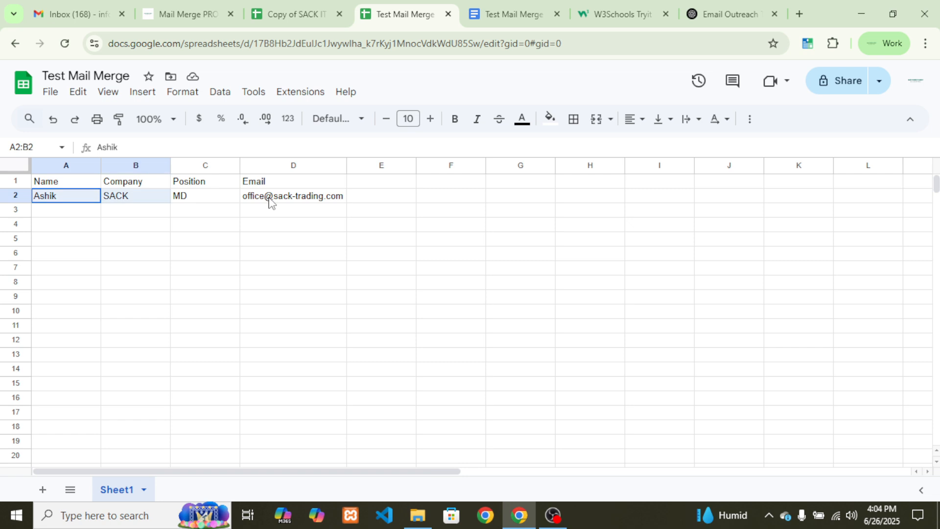
{"action": "left_click_drag", "start_coordinate": [268, 201], "coordinate": [284, 445]}
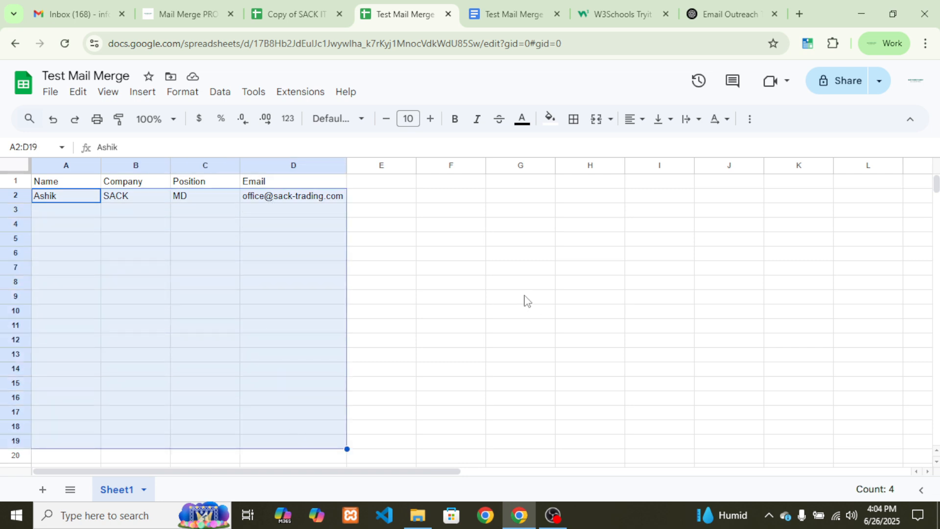
{"action": "left_click_drag", "start_coordinate": [55, 201], "coordinate": [277, 205]}
{"action": "key", "text": "ctrl+c"}
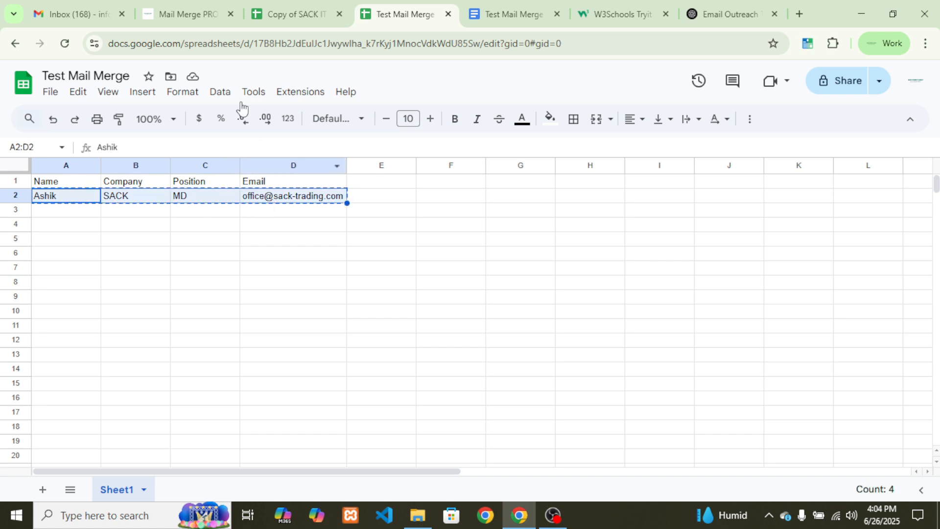
{"action": "left_click", "coordinate": [287, 14]}
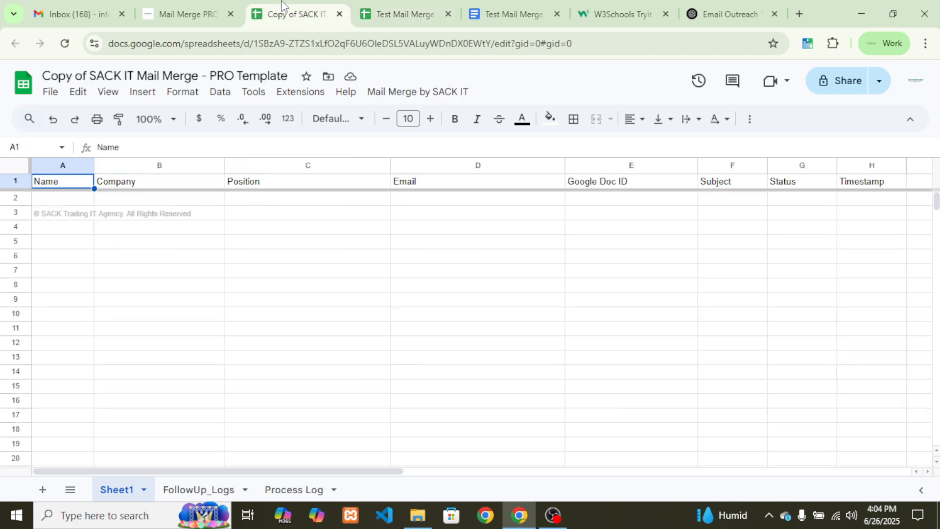
{"action": "left_click", "coordinate": [51, 201]}
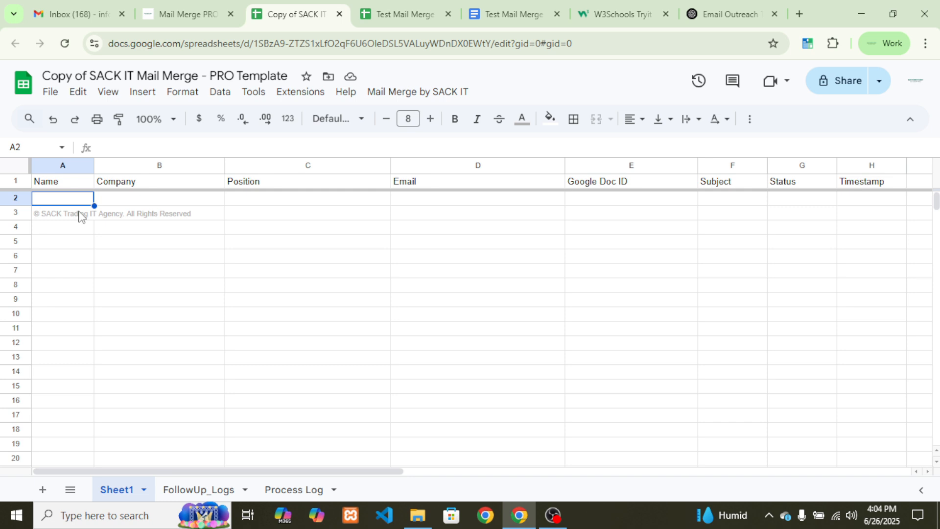
{"action": "key", "text": "ctrl+v"}
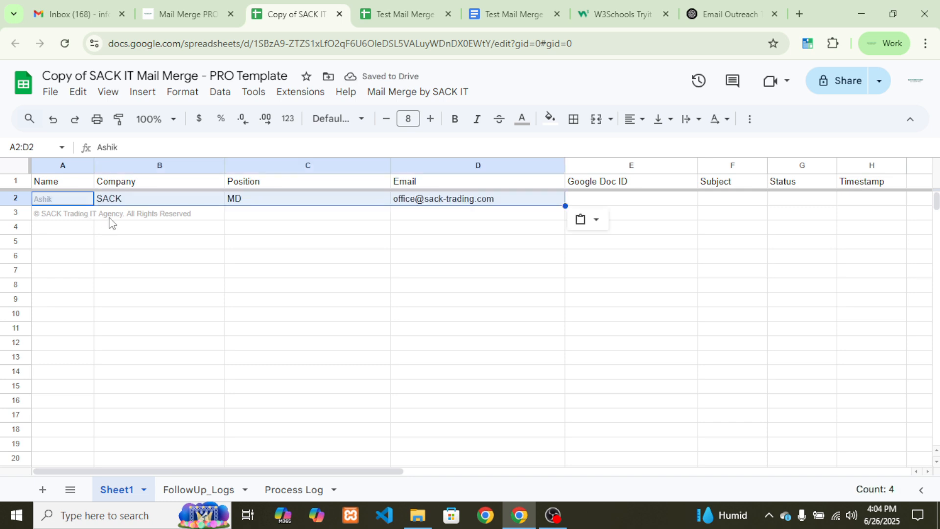
Check the pasted name and e-mail in row 2, then select the empty Google Doc ID cell E2
{"action": "left_click", "coordinate": [110, 216]}
{"action": "left_click", "coordinate": [78, 201]}
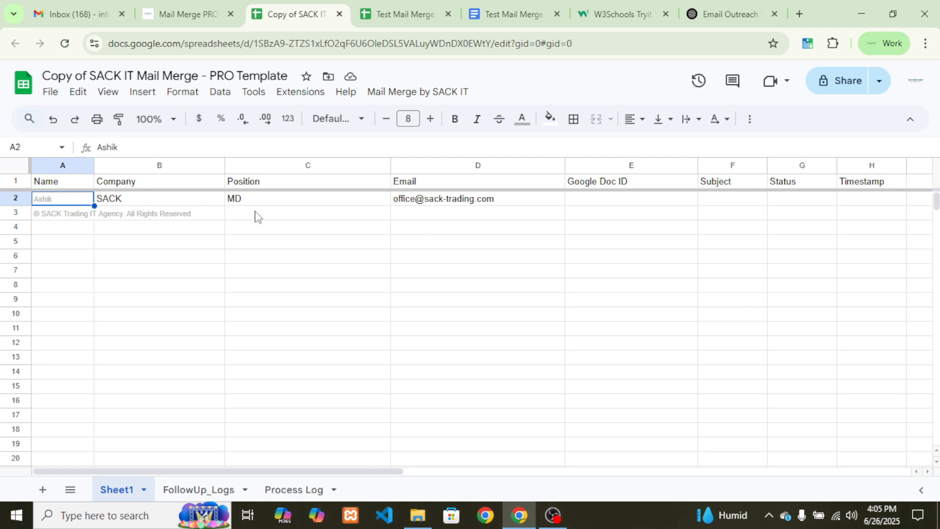
{"action": "left_click", "coordinate": [417, 200]}
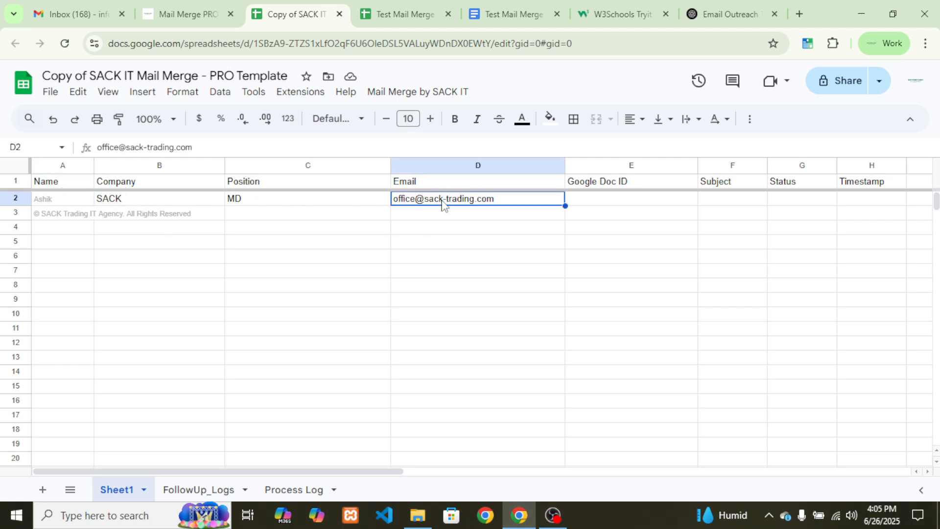
{"action": "left_click", "coordinate": [588, 187]}
{"action": "left_click", "coordinate": [594, 201]}
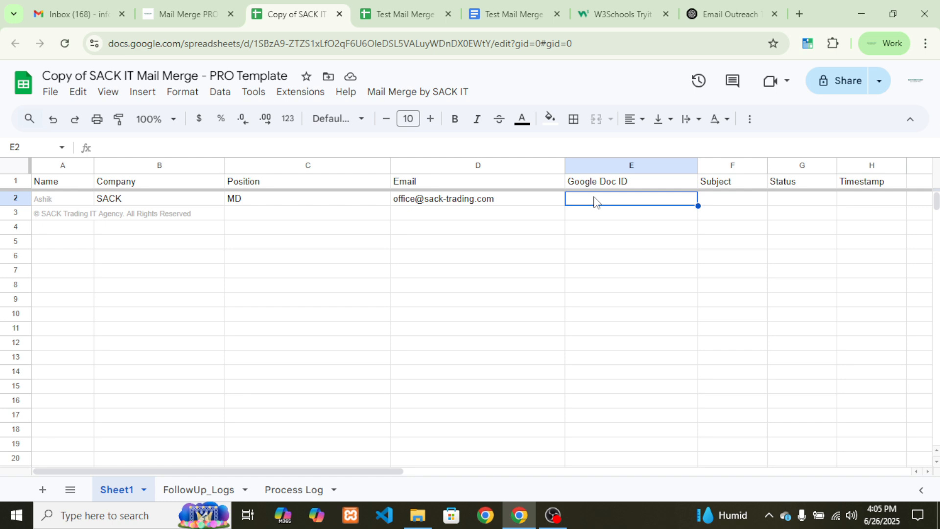
{"action": "left_click", "coordinate": [501, 6]}
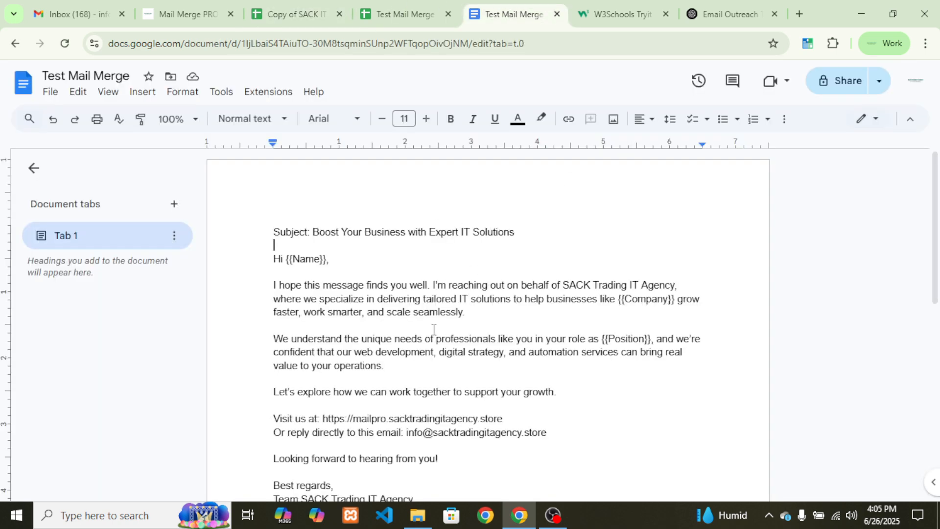
Remove the subject text and the Subject: line so the letter begins with Hi {{Name}}
{"action": "scroll", "coordinate": [459, 401], "scroll_direction": "down", "scroll_amount": 3}
{"action": "scroll", "coordinate": [459, 401], "scroll_direction": "up", "scroll_amount": 3}
{"action": "left_click", "coordinate": [435, 259]}
{"action": "scroll", "coordinate": [373, 349], "scroll_direction": "down", "scroll_amount": 3}
{"action": "scroll", "coordinate": [373, 349], "scroll_direction": "up", "scroll_amount": 3}
{"action": "left_click_drag", "start_coordinate": [315, 236], "coordinate": [312, 211]}
{"action": "key", "text": "ctrl+c"}
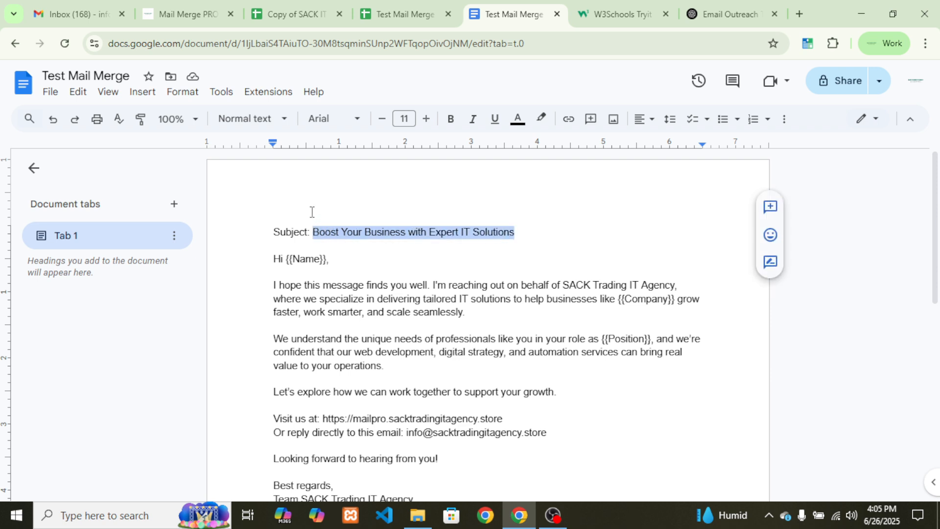
{"action": "key", "text": "BackSpace"}
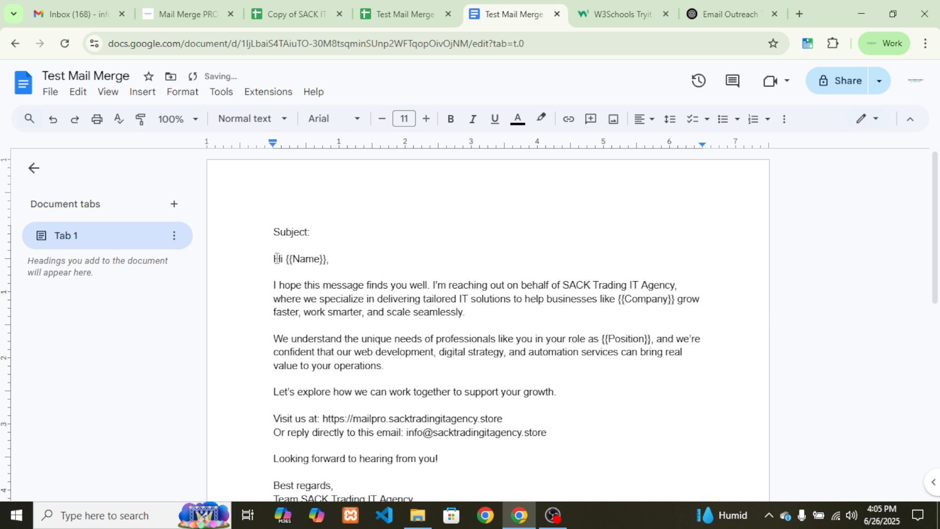
{"action": "key", "text": "BackSpace"}
{"action": "key", "text": "BackSpace"}
{"action": "key", "text": "BackSpace"}
{"action": "key", "text": "BackSpace"}
{"action": "key", "text": "BackSpace"}
{"action": "key", "text": "BackSpace"}
{"action": "key", "text": "BackSpace"}
{"action": "key", "text": "BackSpace"}
{"action": "key", "text": "BackSpace"}
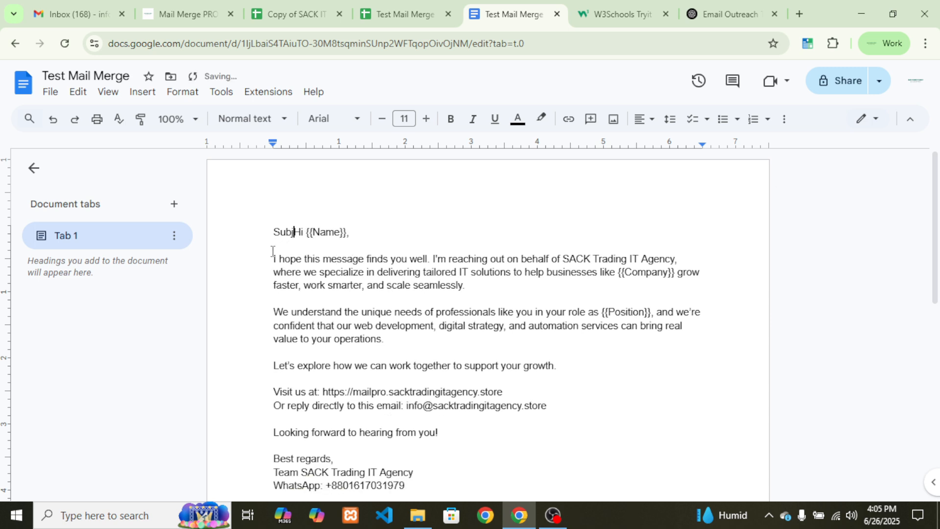
{"action": "scroll", "coordinate": [322, 267], "scroll_direction": "down", "scroll_amount": 3}
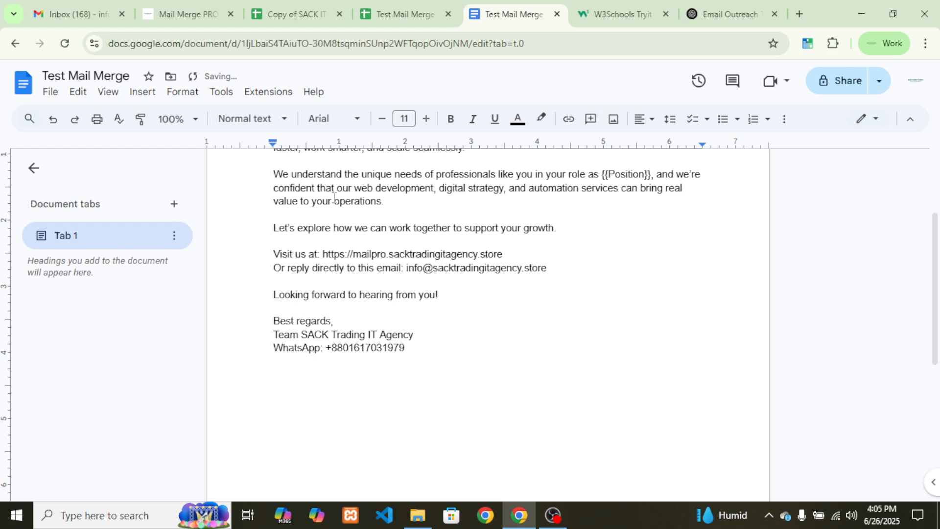
{"action": "left_click", "coordinate": [294, 14]}
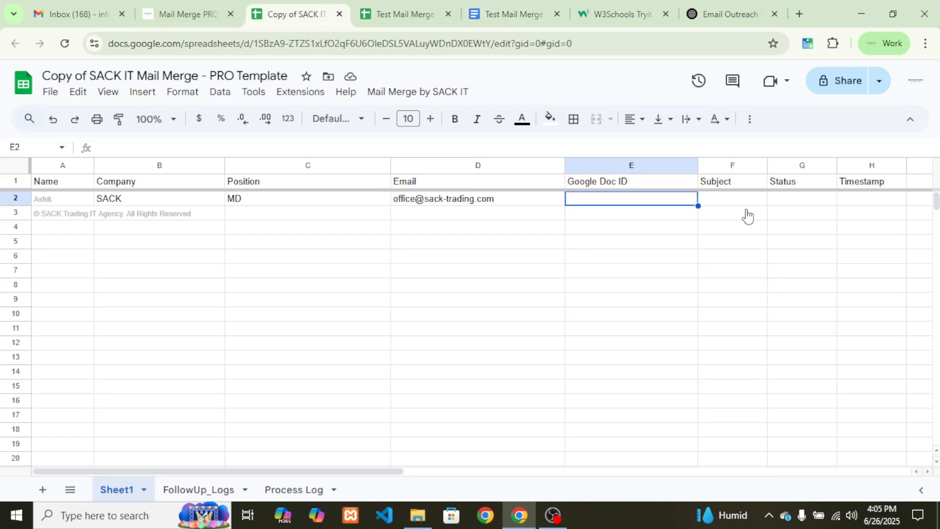
Paste 'Boost Your Business with Expert IT Solutions' into Subject cell F2
{"action": "left_click", "coordinate": [720, 200]}
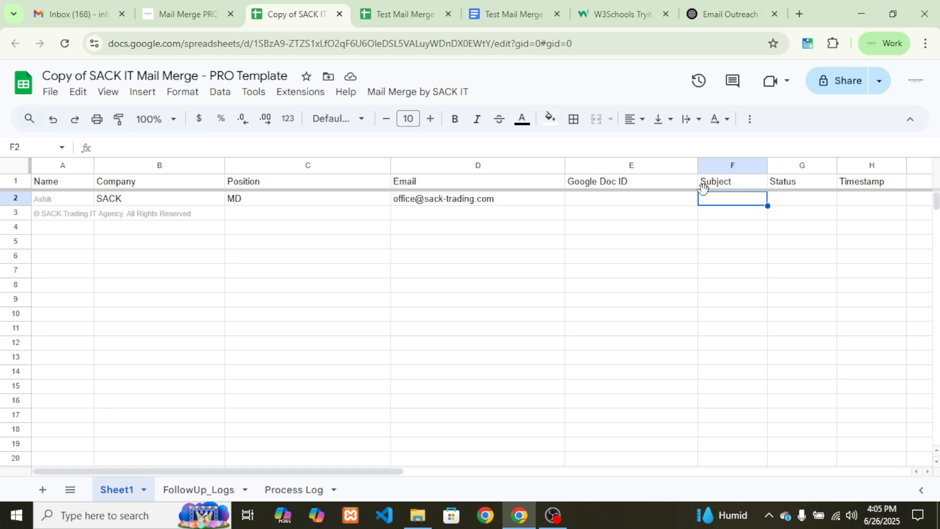
{"action": "key", "text": "ctrl+v"}
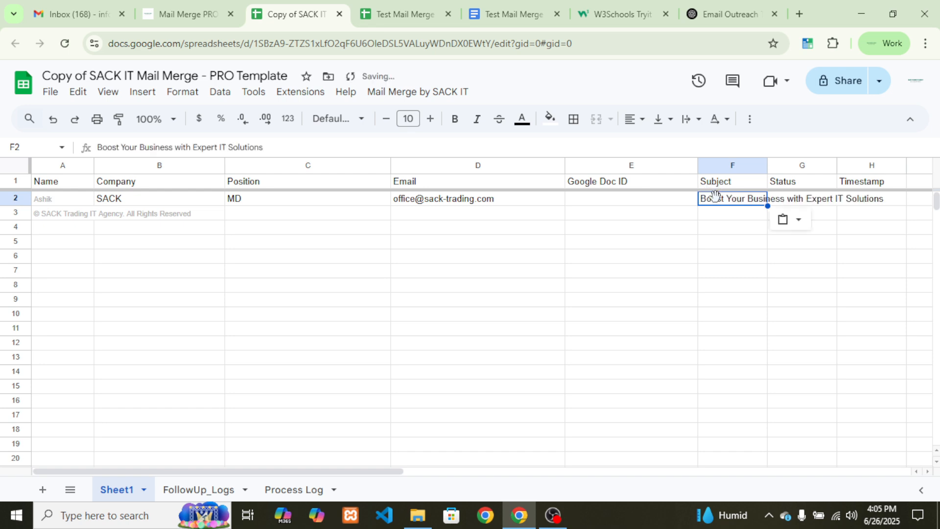
{"action": "left_click", "coordinate": [724, 237]}
{"action": "left_click", "coordinate": [631, 204]}
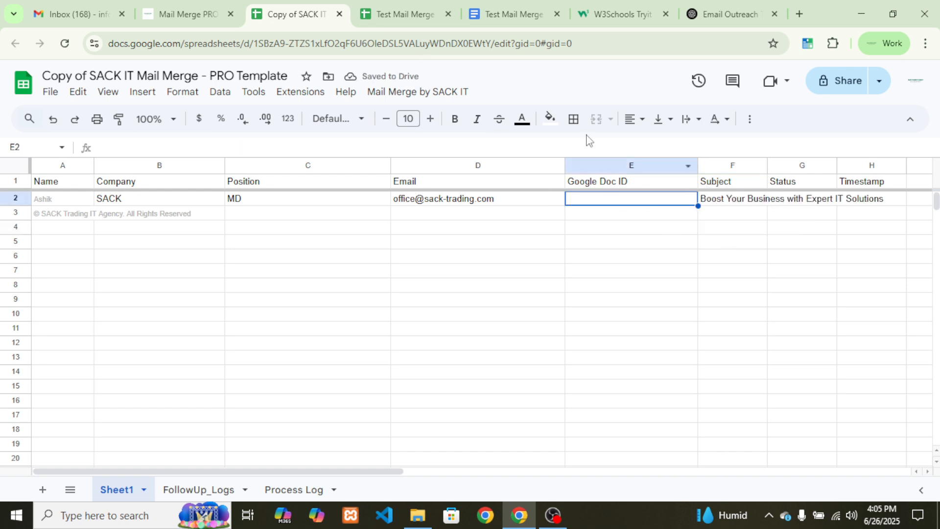
{"action": "left_click", "coordinate": [516, 7]}
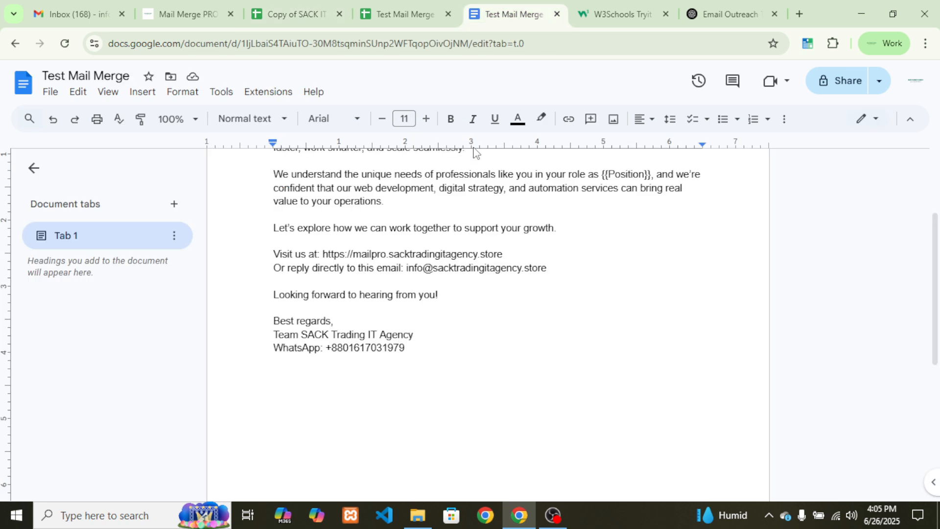
Select the document ID between 'd/' and '/edit' in the Doc's web address, then return to Test Mail Merge
{"action": "left_click", "coordinate": [315, 48]}
{"action": "left_click", "coordinate": [297, 50]}
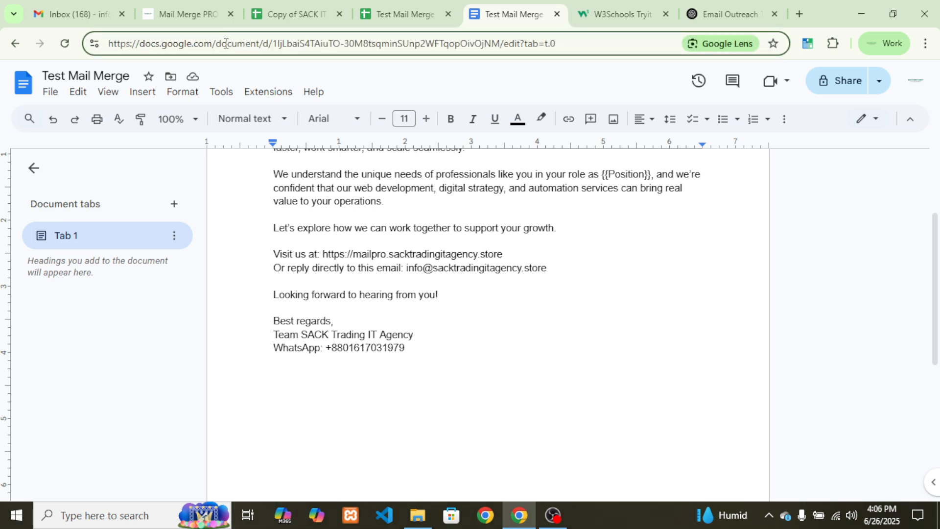
{"action": "left_click_drag", "start_coordinate": [216, 43], "coordinate": [268, 43]}
{"action": "left_click", "coordinate": [270, 43]}
{"action": "left_click", "coordinate": [271, 44]}
{"action": "left_click_drag", "start_coordinate": [273, 43], "coordinate": [500, 44]}
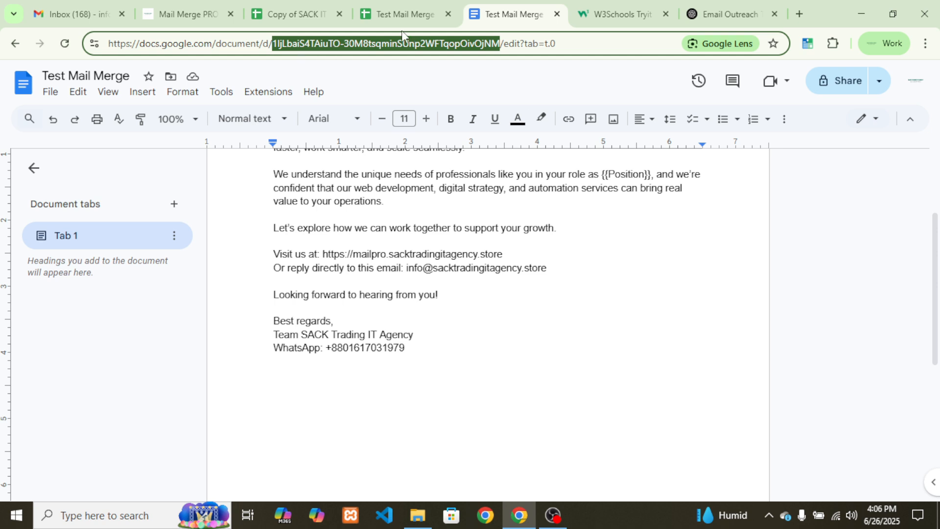
{"action": "left_click", "coordinate": [390, 7]}
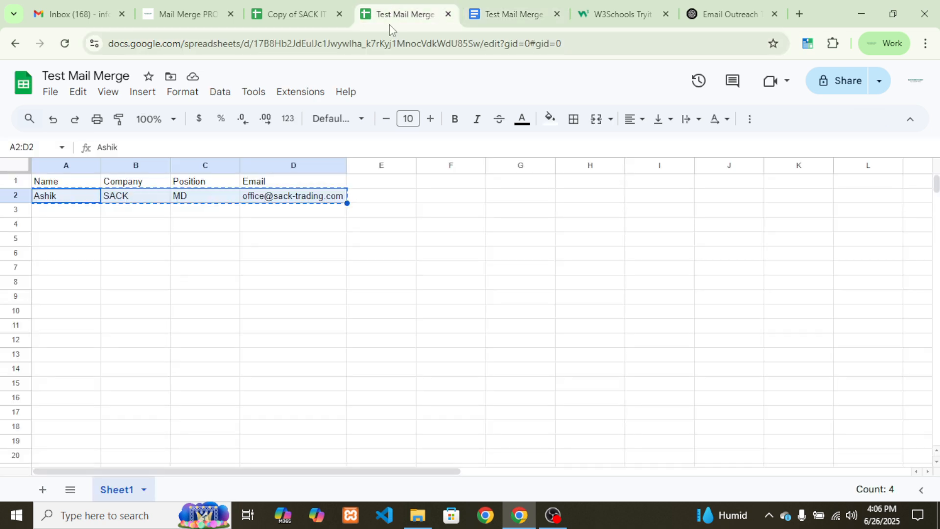
Paste the template document's ID into cell E2 of the PRO template
{"action": "left_click", "coordinate": [323, 14]}
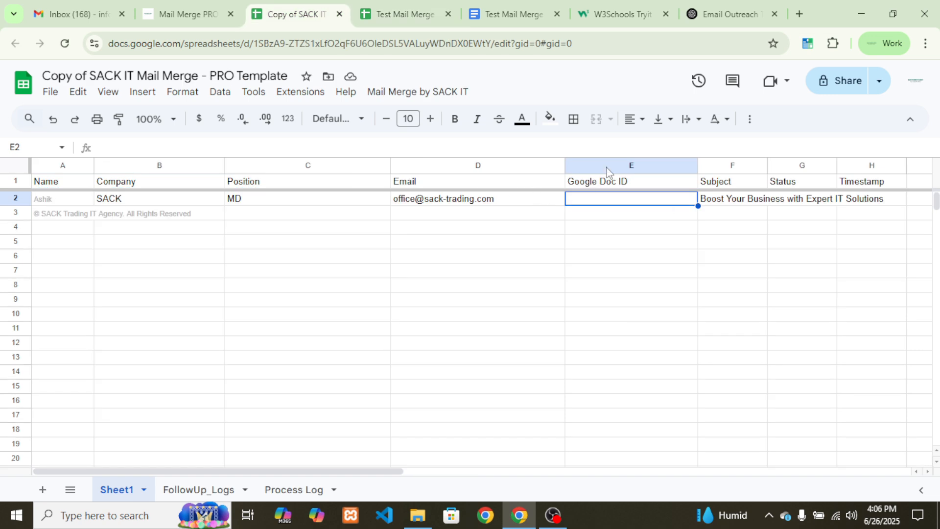
{"action": "key", "text": "ctrl+v"}
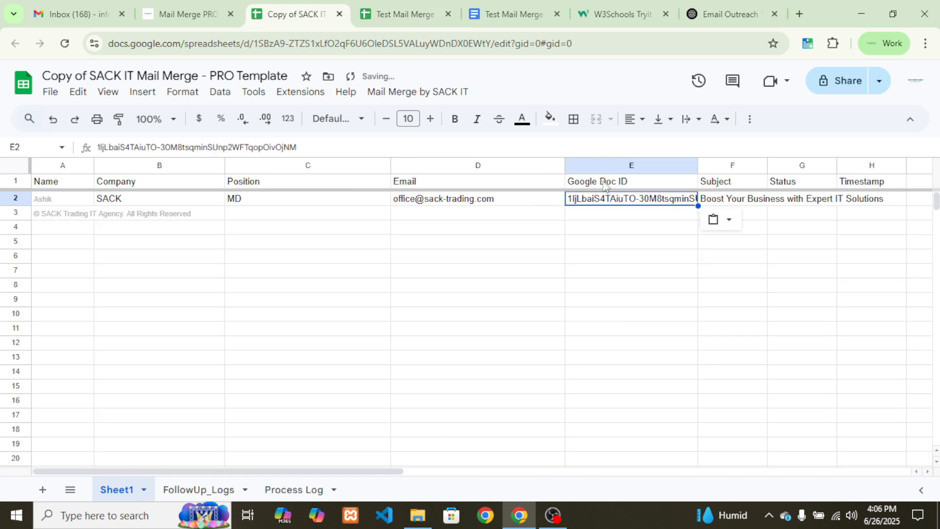
{"action": "key", "text": "Return"}
{"action": "left_click", "coordinate": [603, 197]}
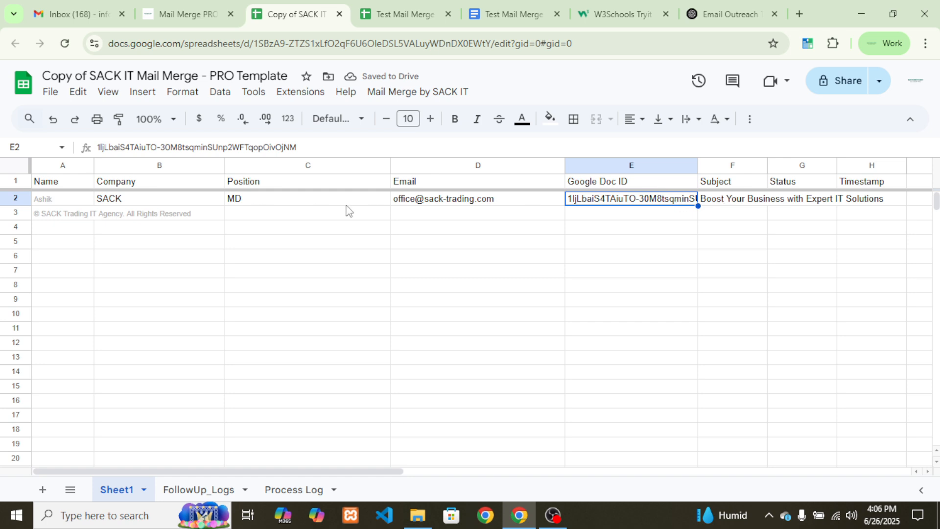
Review the contact row by selecting the Status and Timestamp columns and cells C3, C9 and C2
{"action": "left_click", "coordinate": [807, 165]}
{"action": "left_click", "coordinate": [864, 166]}
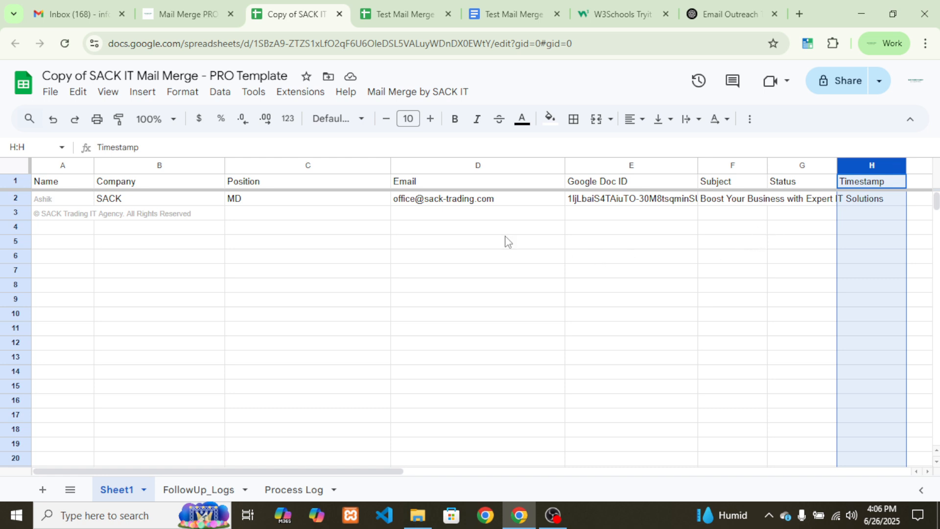
{"action": "left_click", "coordinate": [356, 213]}
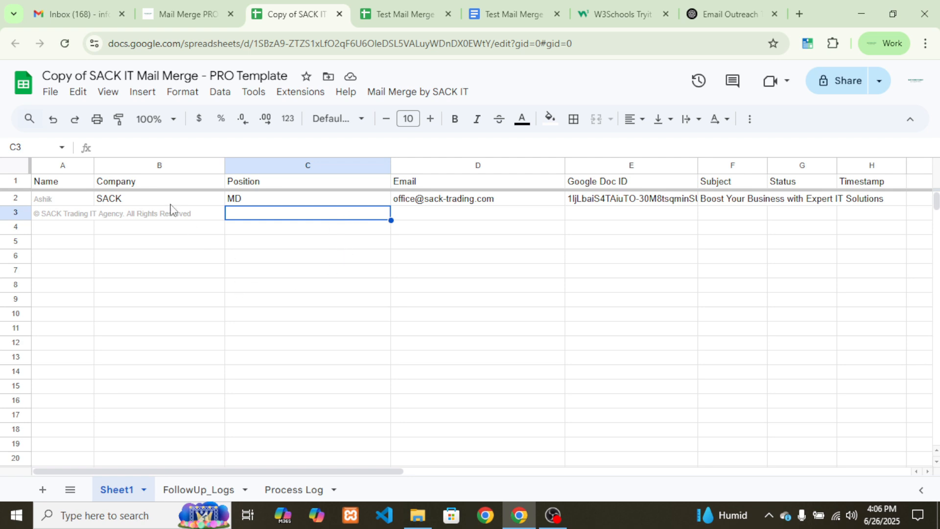
{"action": "left_click", "coordinate": [240, 306]}
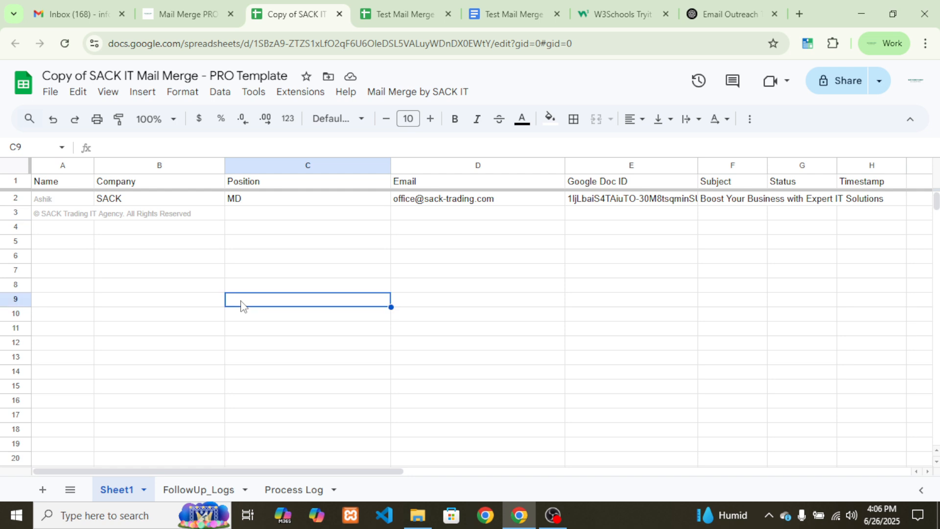
{"action": "left_click", "coordinate": [275, 205]}
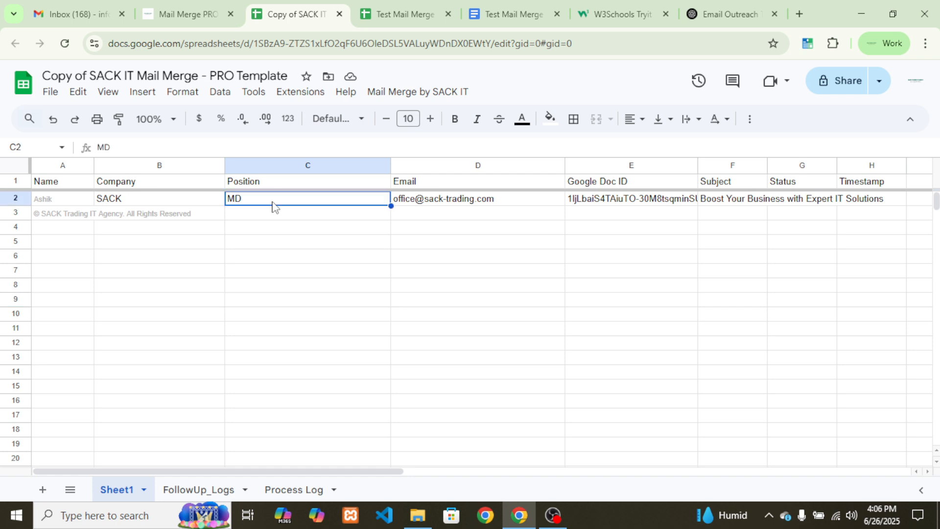
Preview the merged email for the contact row with Mail Merge by SACK IT's Preview Email (Basic Merge)
{"action": "left_click", "coordinate": [387, 93]}
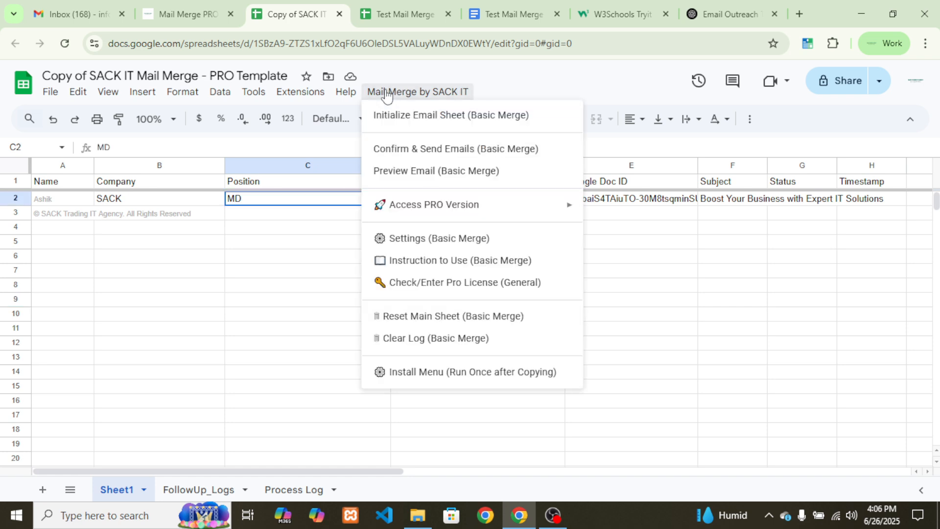
{"action": "left_click", "coordinate": [462, 180]}
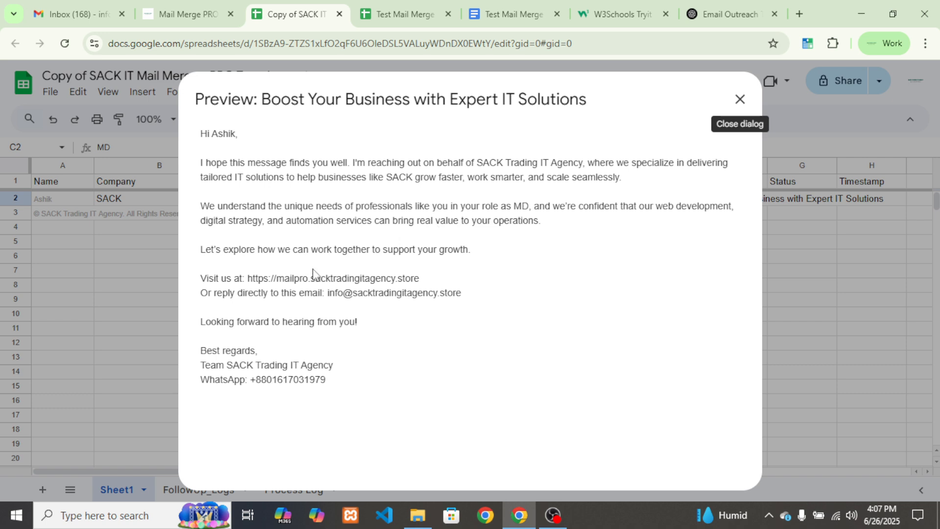
{"action": "left_click_drag", "start_coordinate": [211, 135], "coordinate": [237, 135]}
{"action": "left_click", "coordinate": [273, 195]}
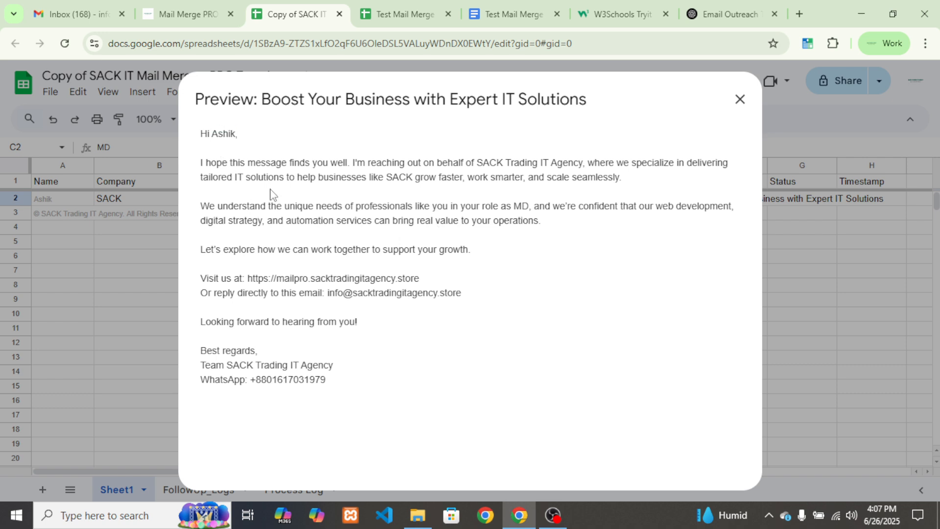
Return to the top of the Test Mail Merge template document
{"action": "left_click", "coordinate": [518, 7]}
{"action": "left_click", "coordinate": [541, 310]}
{"action": "scroll", "coordinate": [542, 310], "scroll_direction": "up", "scroll_amount": 3}
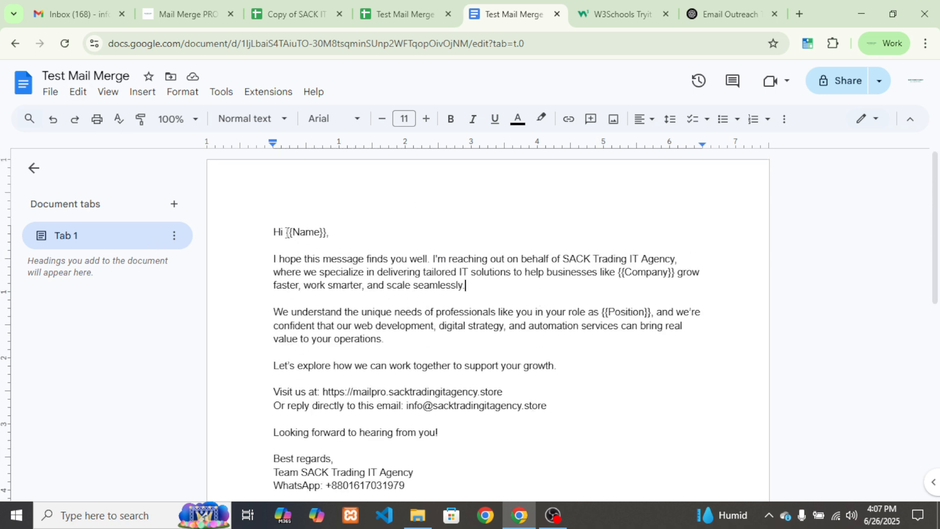
Compare the template's {{Name}} placeholder with the merged name in the Sheets preview
{"action": "left_click_drag", "start_coordinate": [295, 231], "coordinate": [325, 231]}
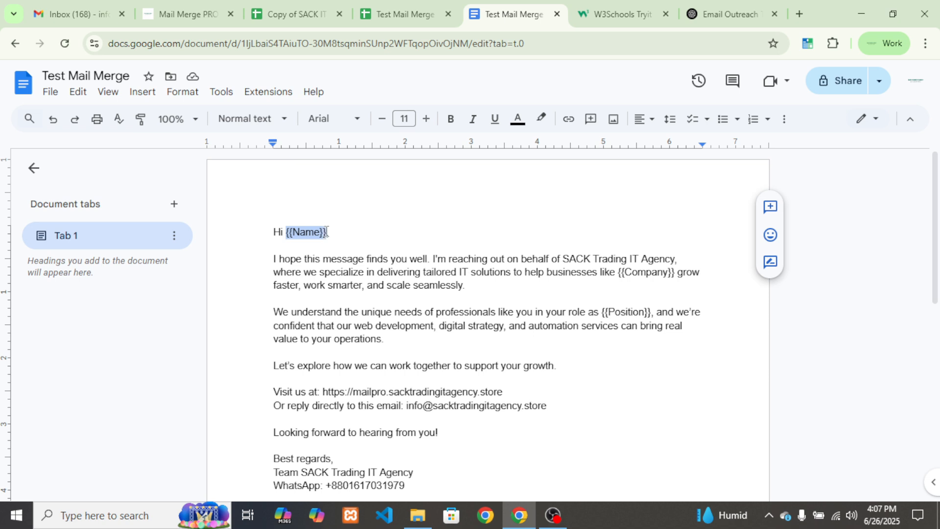
{"action": "left_click", "coordinate": [330, 240]}
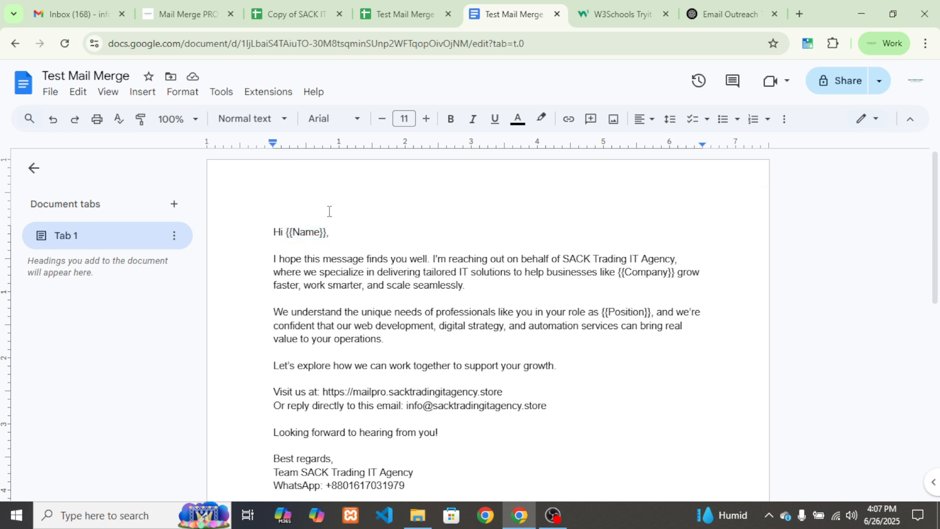
{"action": "left_click", "coordinate": [294, 14]}
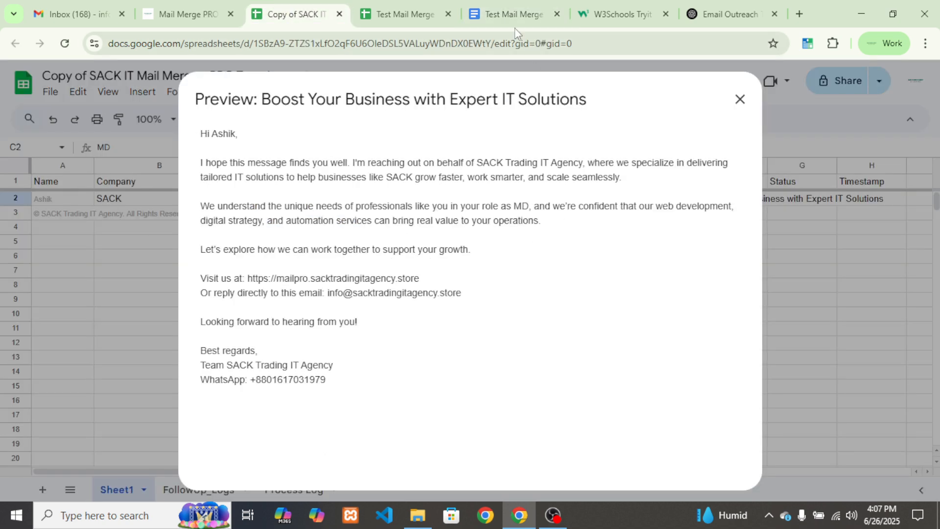
{"action": "left_click", "coordinate": [511, 14]}
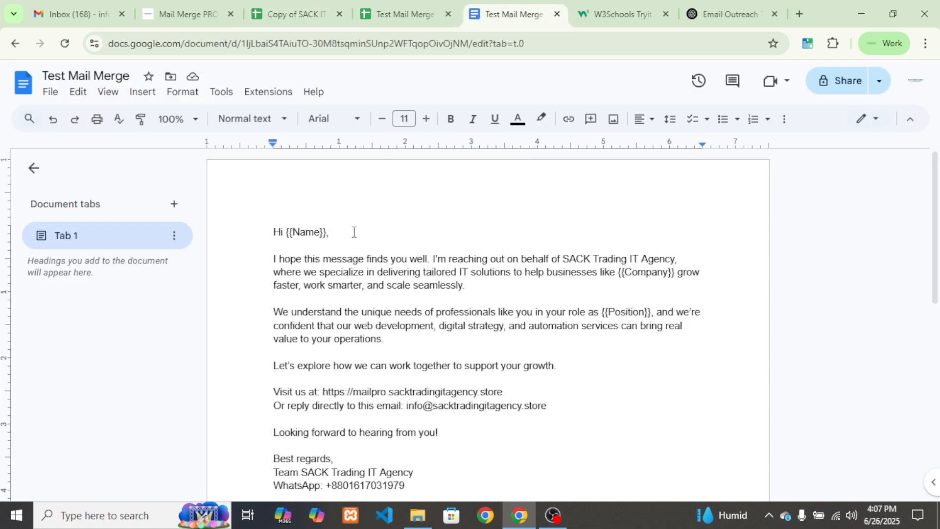
{"action": "left_click_drag", "start_coordinate": [297, 232], "coordinate": [324, 231]}
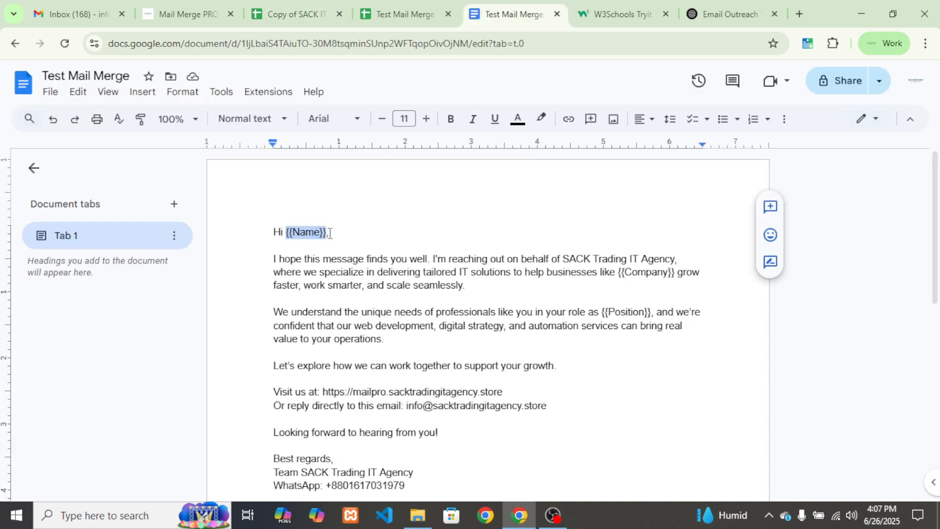
{"action": "left_click", "coordinate": [330, 233]}
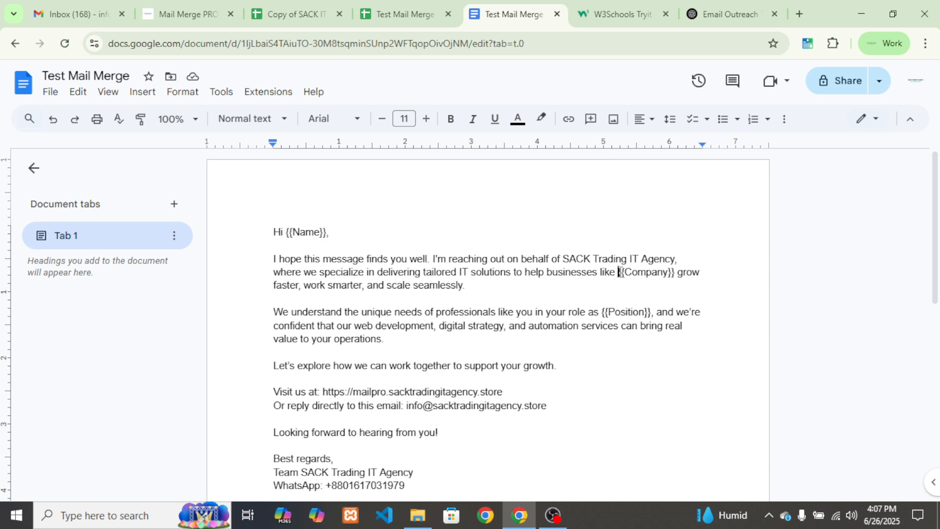
Inspect the {{Company}} and {{Position}} placeholders, then go to the Email Outreach ChatGPT chat
{"action": "left_click_drag", "start_coordinate": [619, 271], "coordinate": [676, 272]}
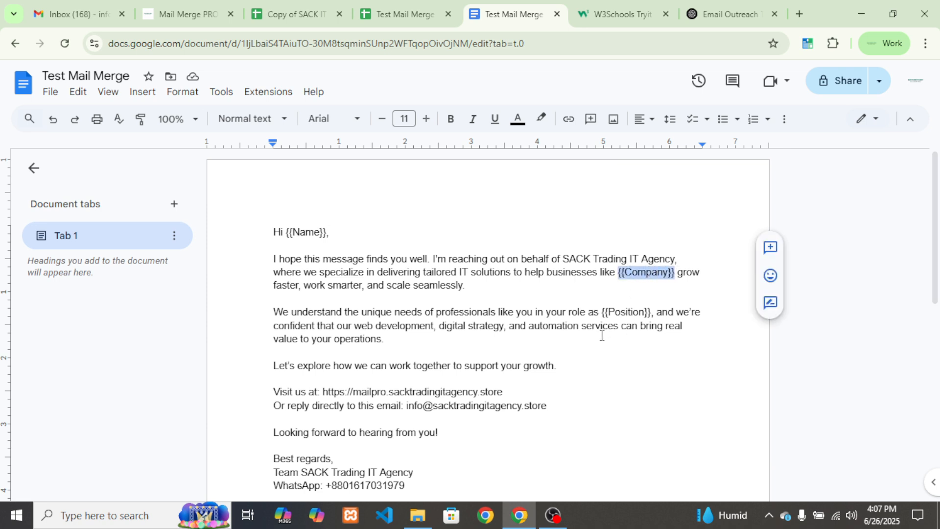
{"action": "scroll", "coordinate": [616, 265], "scroll_direction": "down", "scroll_amount": 2}
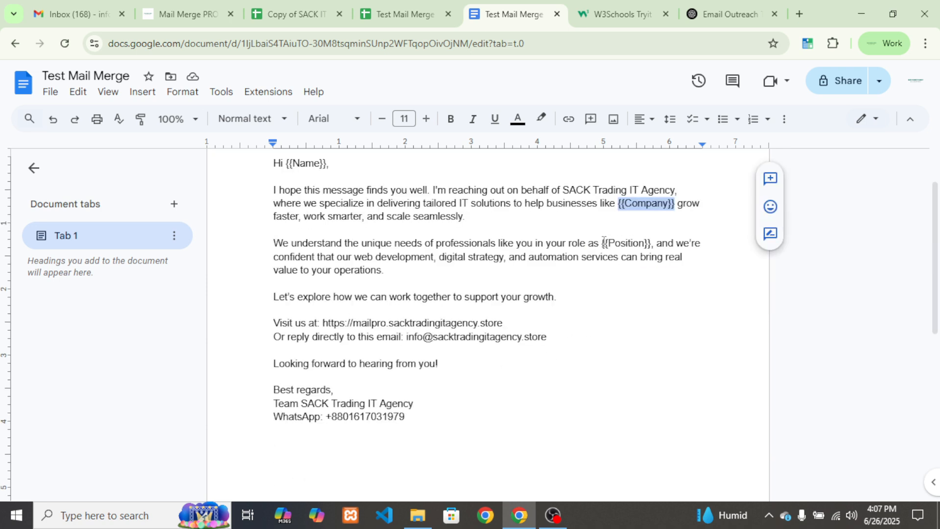
{"action": "left_click_drag", "start_coordinate": [603, 242], "coordinate": [650, 242]}
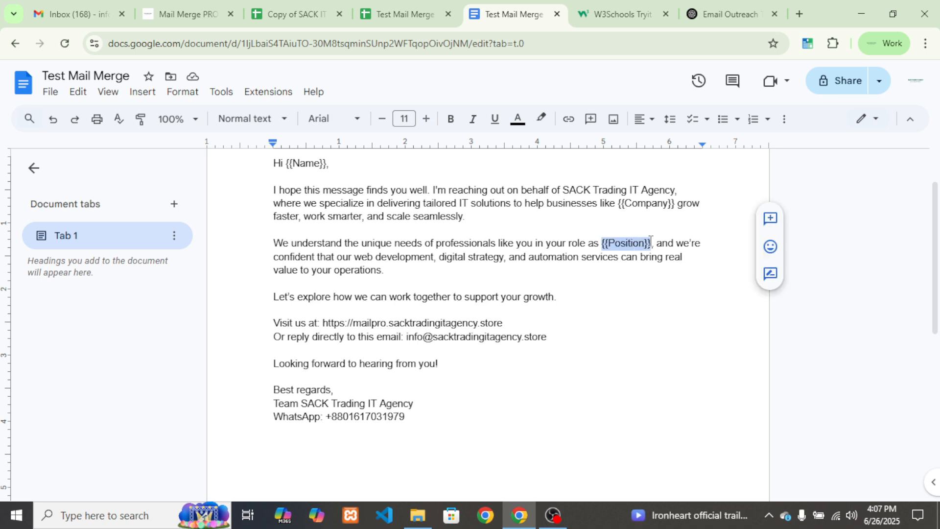
{"action": "left_click", "coordinate": [637, 268]}
{"action": "scroll", "coordinate": [632, 325], "scroll_direction": "up", "scroll_amount": 2}
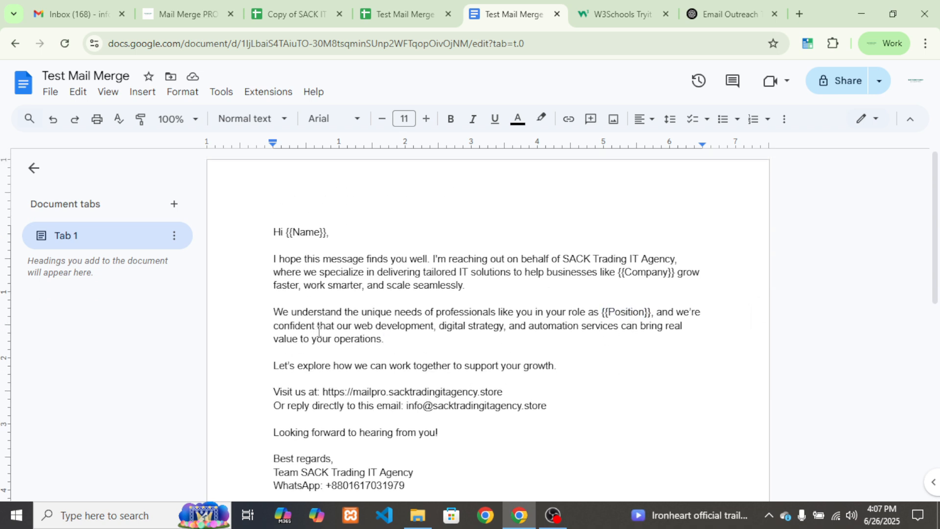
{"action": "left_click", "coordinate": [732, 14]}
{"action": "scroll", "coordinate": [601, 247], "scroll_direction": "up", "scroll_amount": 5}
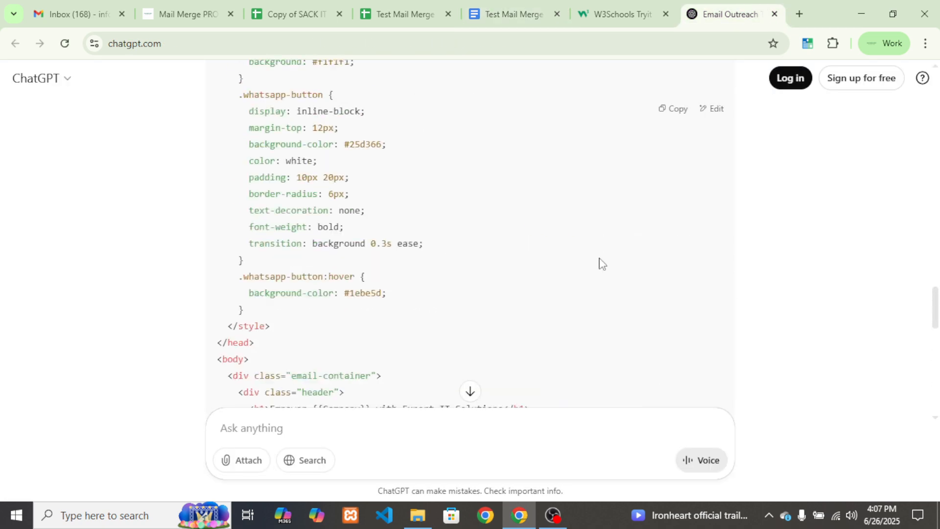
Find and highlight the prompt's request for {{Name}}, {{Company}} and {{Position}} placeholders, then return to the template
{"action": "scroll", "coordinate": [601, 263], "scroll_direction": "up", "scroll_amount": 15}
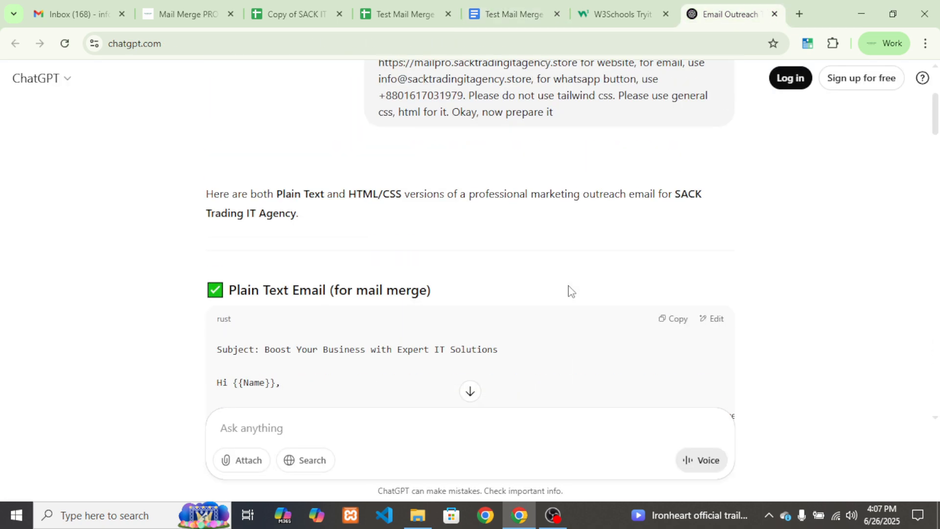
{"action": "scroll", "coordinate": [570, 290], "scroll_direction": "up", "scroll_amount": 4}
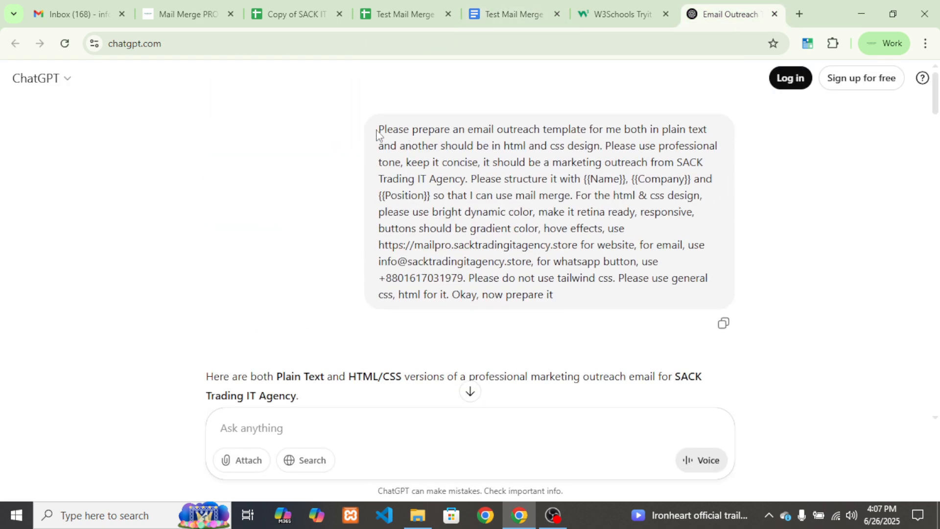
{"action": "left_click_drag", "start_coordinate": [376, 134], "coordinate": [428, 195]}
{"action": "left_click", "coordinate": [451, 196]}
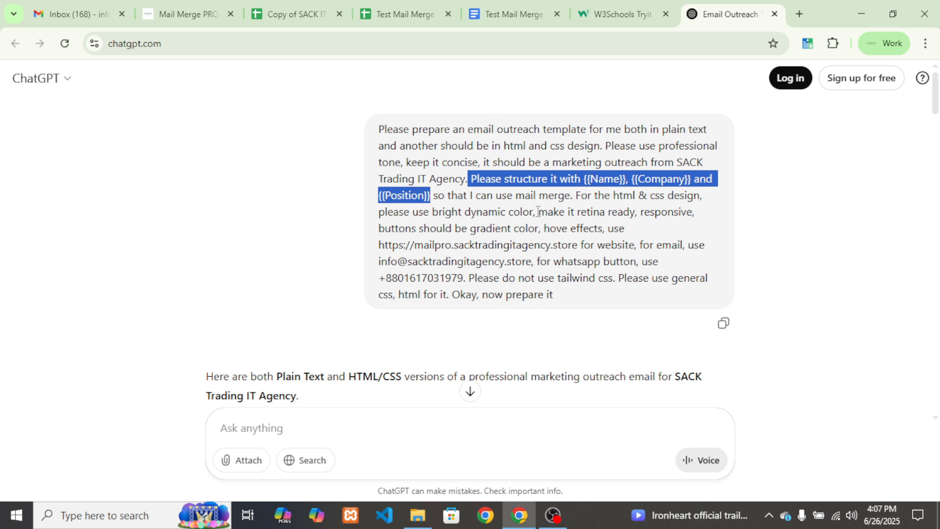
{"action": "left_click", "coordinate": [514, 14]}
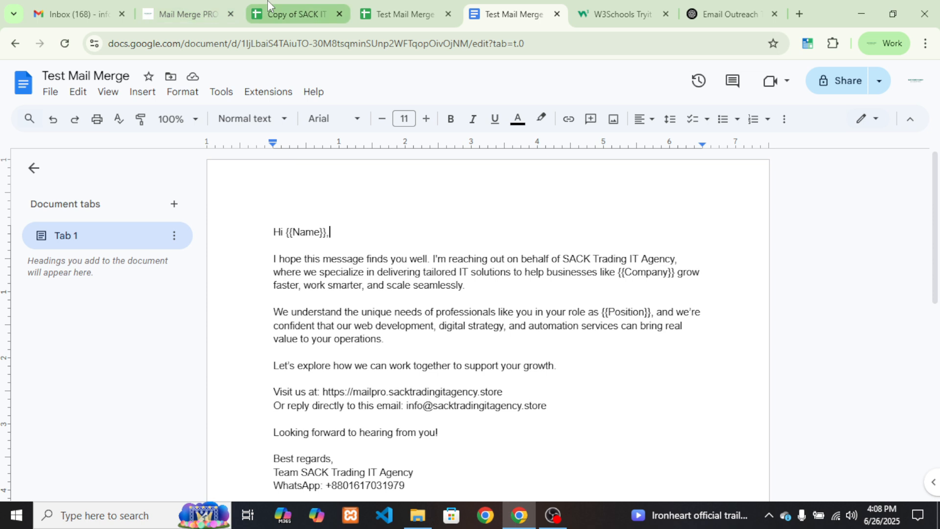
Verify the merged name, position MD and company SACK in the email preview, then close it
{"action": "left_click", "coordinate": [293, 14]}
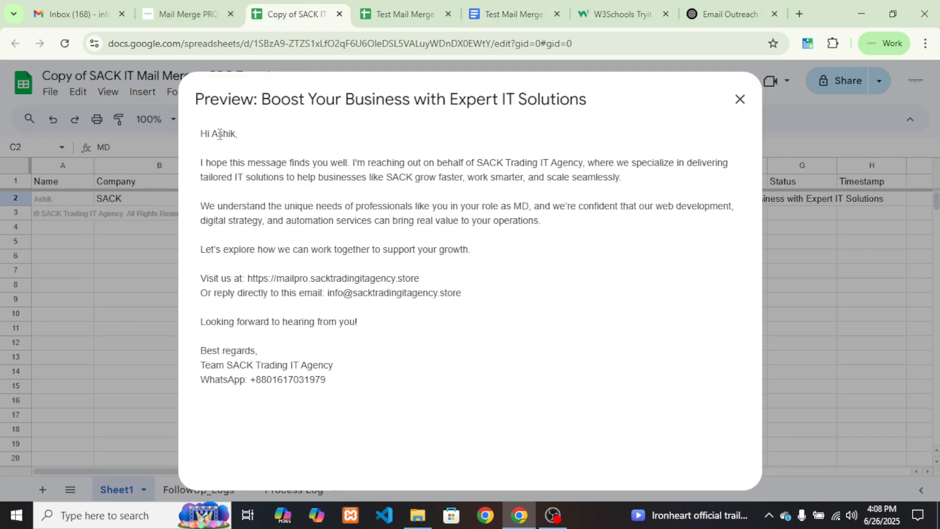
{"action": "left_click_drag", "start_coordinate": [213, 133], "coordinate": [235, 130]}
{"action": "left_click", "coordinate": [270, 171]}
{"action": "left_click_drag", "start_coordinate": [514, 205], "coordinate": [532, 207]}
{"action": "left_click", "coordinate": [563, 269]}
{"action": "left_click_drag", "start_coordinate": [386, 177], "coordinate": [415, 180]}
{"action": "left_click", "coordinate": [415, 180]}
{"action": "left_click", "coordinate": [740, 99]}
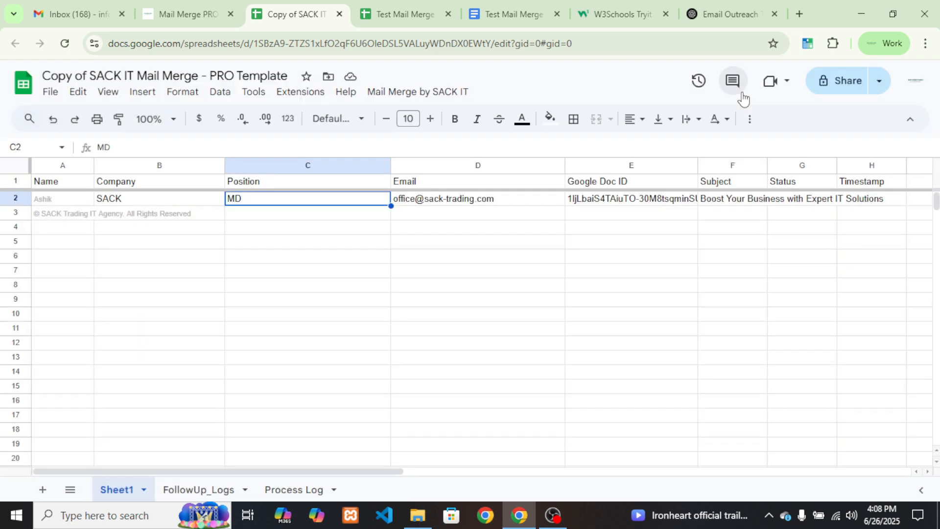
{"action": "left_click", "coordinate": [417, 93]}
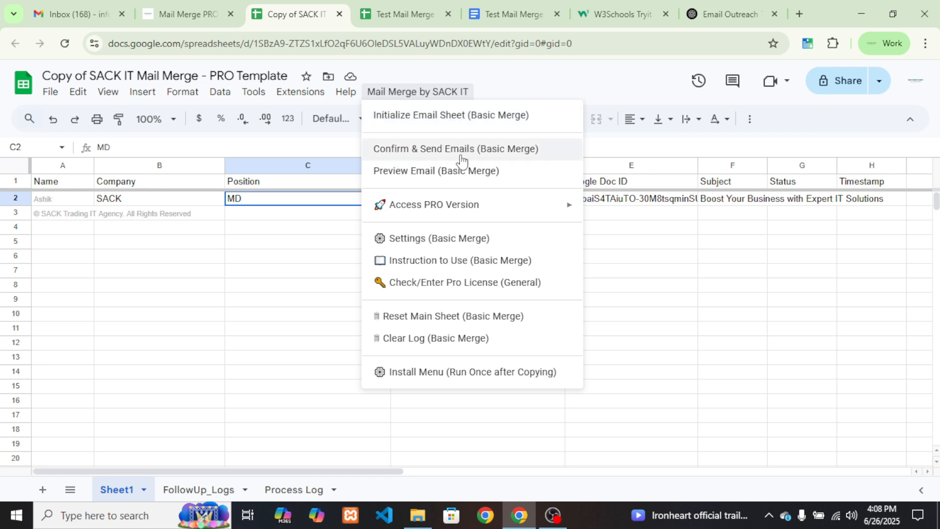
Send the merged email to all unsent rows, confirm, and dismiss the completion notice
{"action": "left_click", "coordinate": [434, 148]}
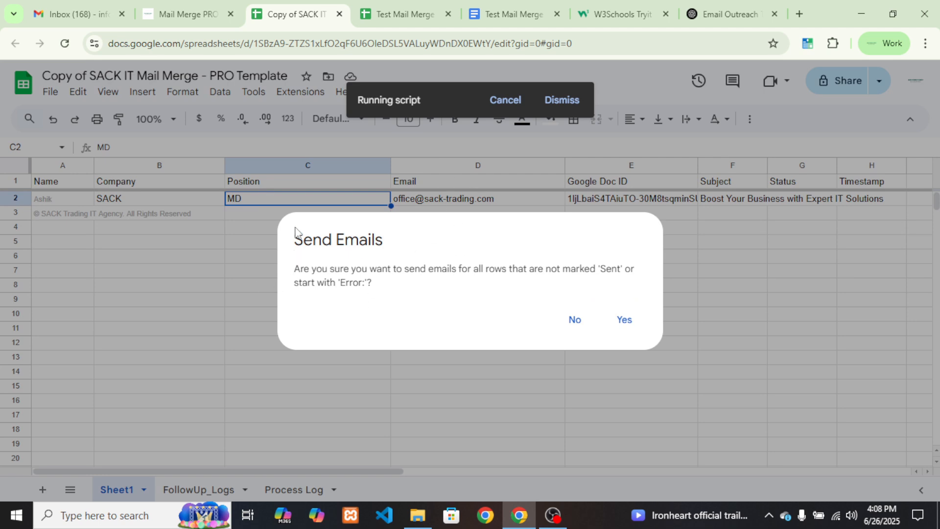
{"action": "left_click_drag", "start_coordinate": [296, 270], "coordinate": [382, 291]}
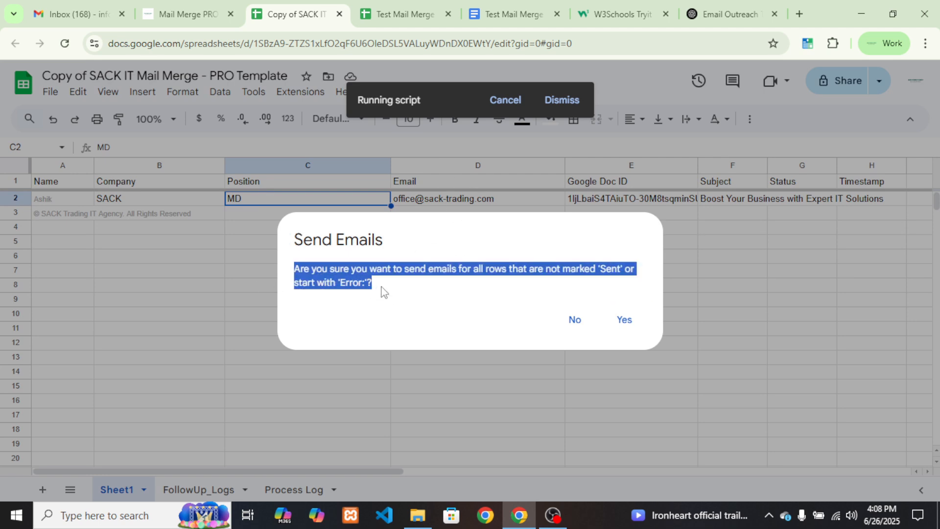
{"action": "left_click", "coordinate": [397, 296]}
{"action": "left_click", "coordinate": [630, 319]}
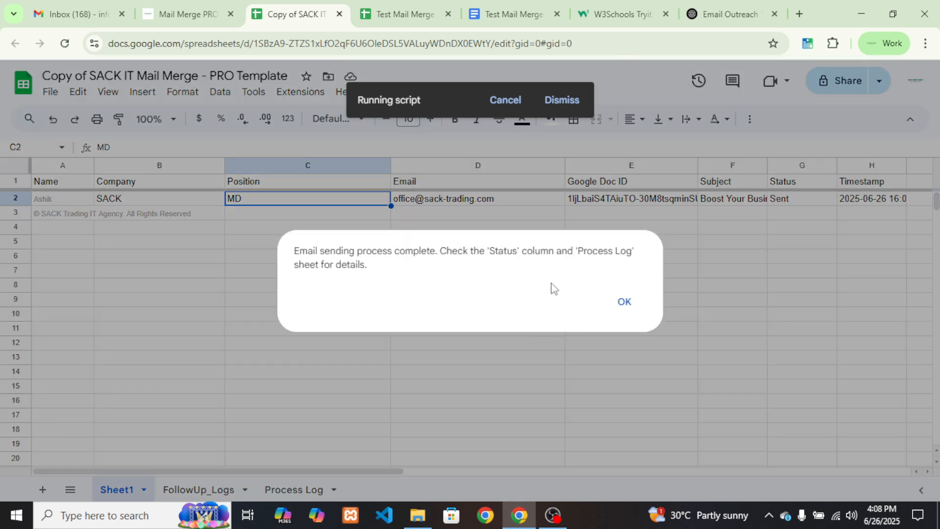
{"action": "left_click", "coordinate": [622, 307]}
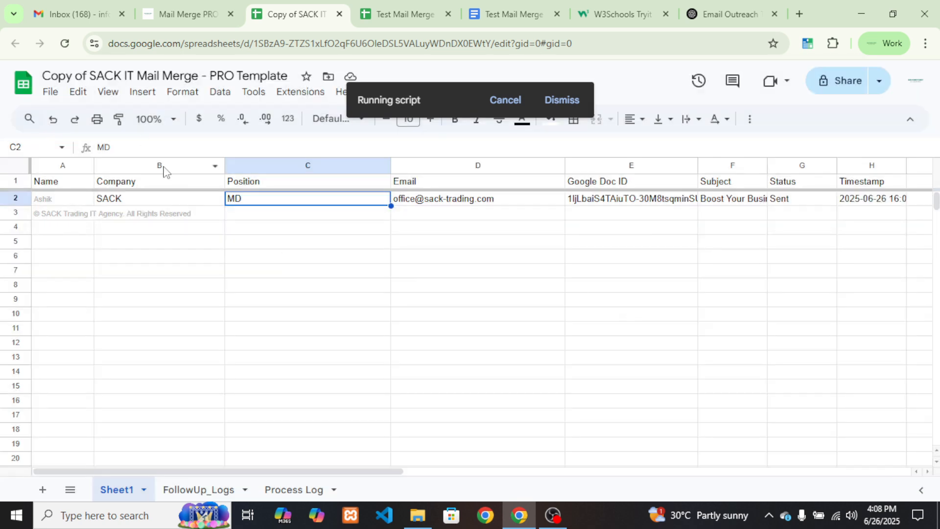
Open the sent 'Boost Your Business with Expert IT Solutions' email in Gmail and show its recipient details
{"action": "left_click", "coordinate": [77, 6]}
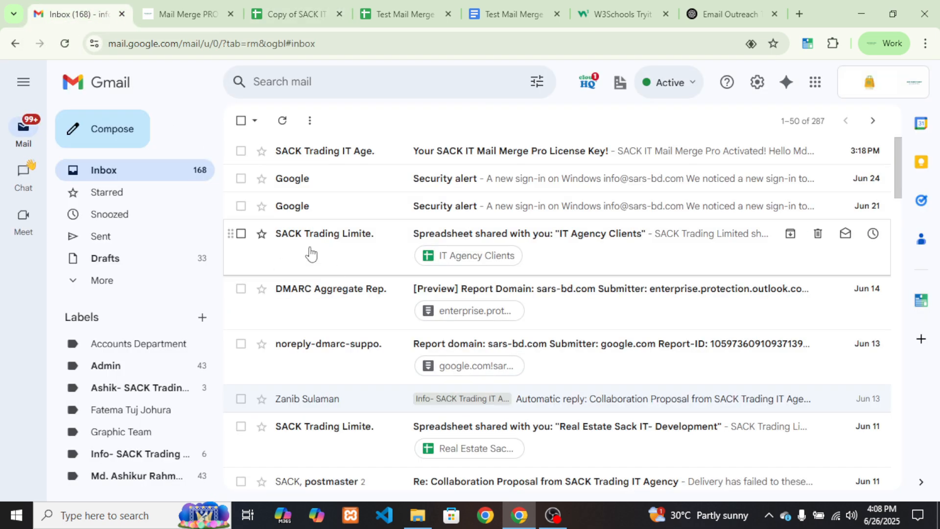
{"action": "left_click", "coordinate": [139, 238]}
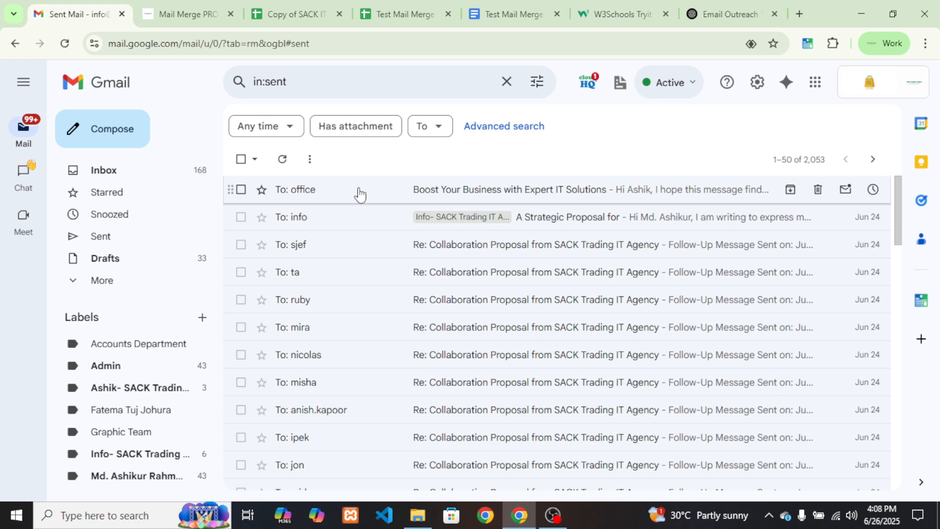
{"action": "left_click", "coordinate": [391, 200]}
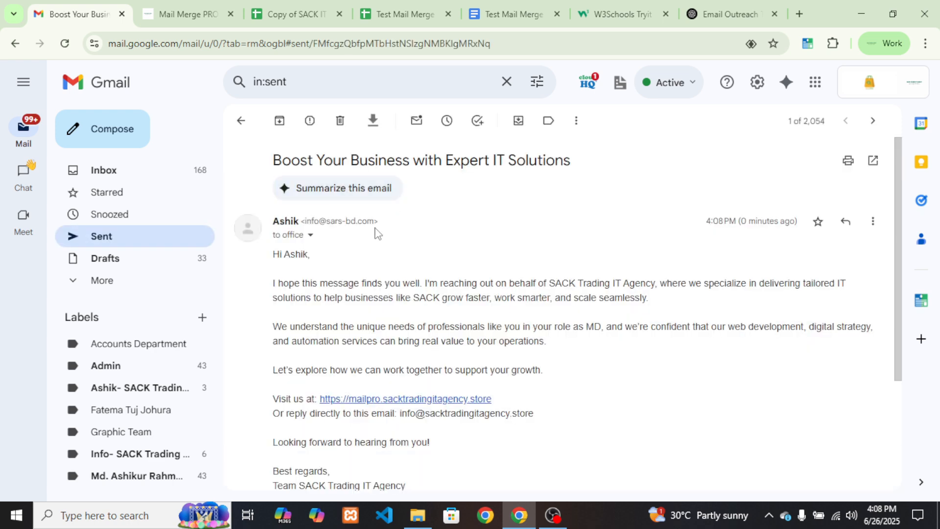
{"action": "scroll", "coordinate": [360, 302], "scroll_direction": "down", "scroll_amount": 5}
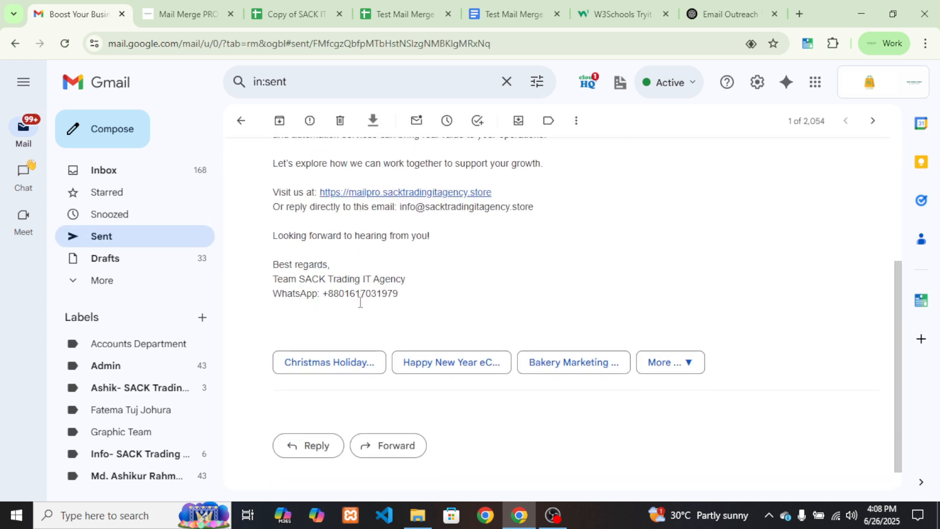
{"action": "scroll", "coordinate": [357, 300], "scroll_direction": "up", "scroll_amount": 5}
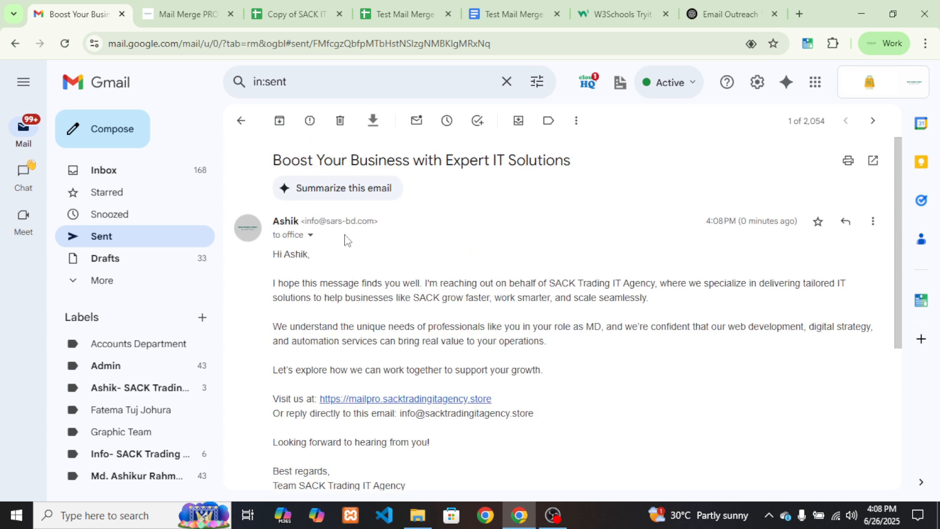
{"action": "left_click", "coordinate": [310, 235]}
{"action": "left_click_drag", "start_coordinate": [380, 274], "coordinate": [488, 279]}
Check the Email in D2 and the Status in G2 against the sent email in Gmail
{"action": "left_click", "coordinate": [296, 15]}
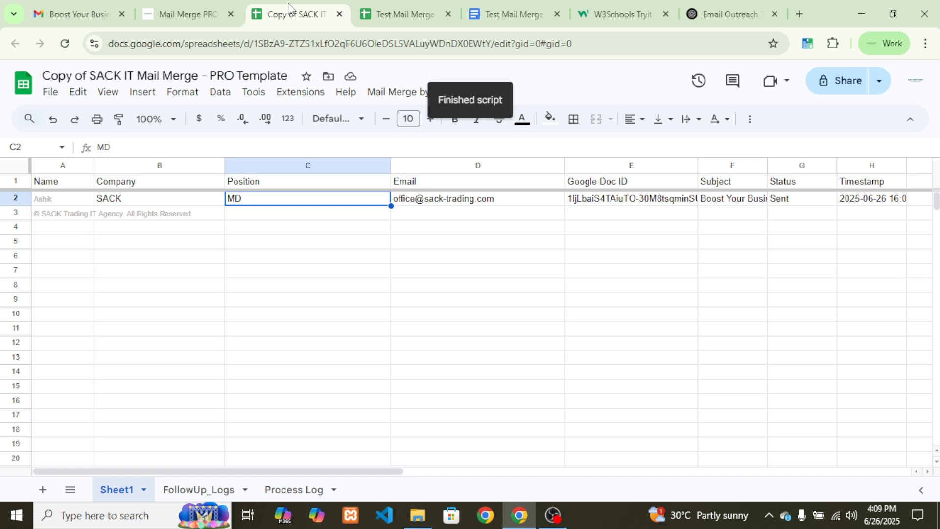
{"action": "left_click", "coordinate": [442, 201]}
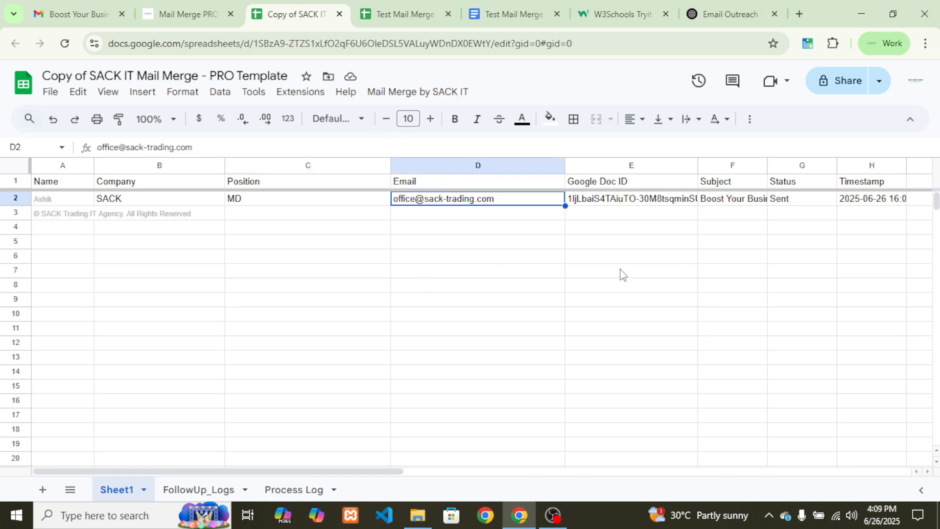
{"action": "left_click", "coordinate": [807, 200]}
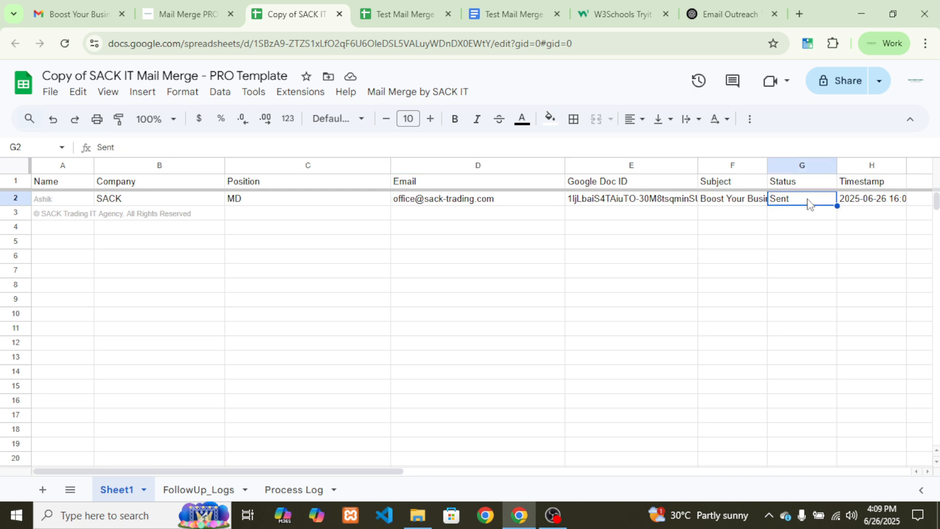
{"action": "left_click", "coordinate": [120, 4]}
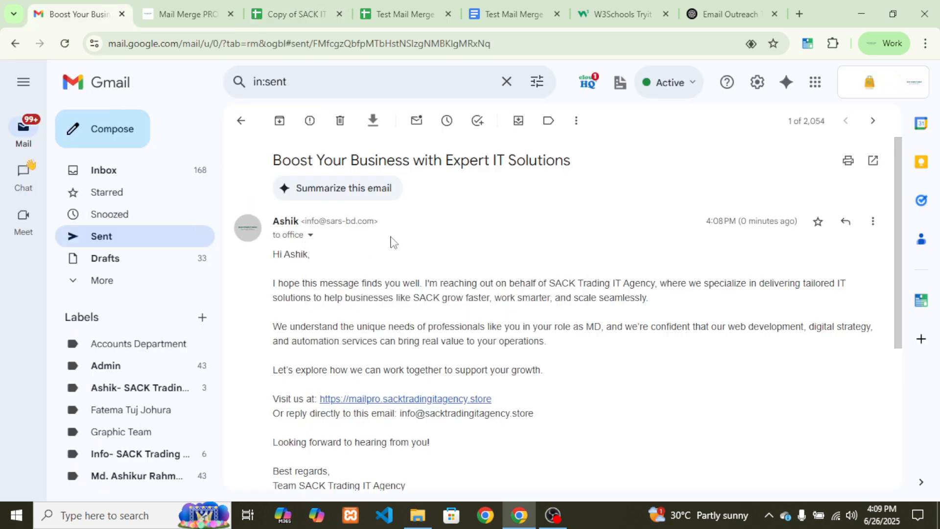
{"action": "left_click", "coordinate": [284, 11]}
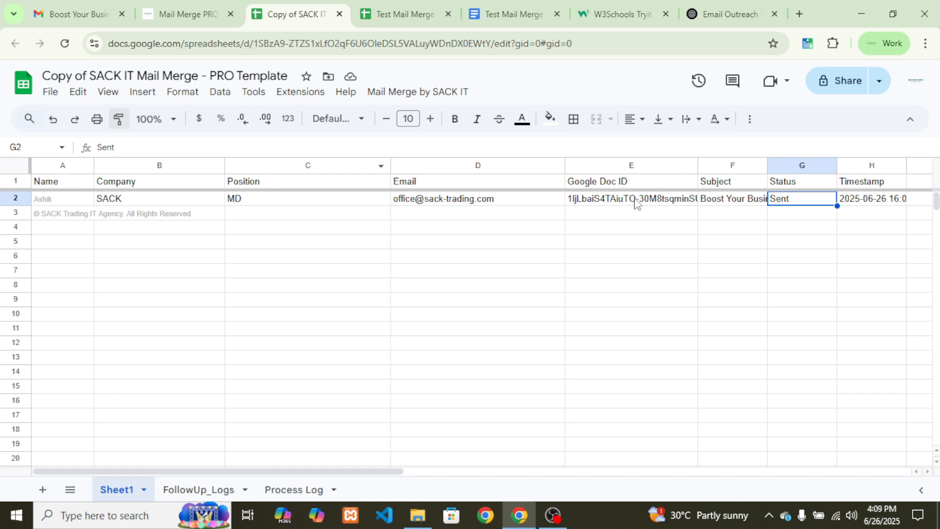
Auto-fit the Subject column F and compare its subject with the sent email's heading
{"action": "left_click_drag", "start_coordinate": [767, 165], "coordinate": [765, 167]}
{"action": "double_click", "coordinate": [765, 166]}
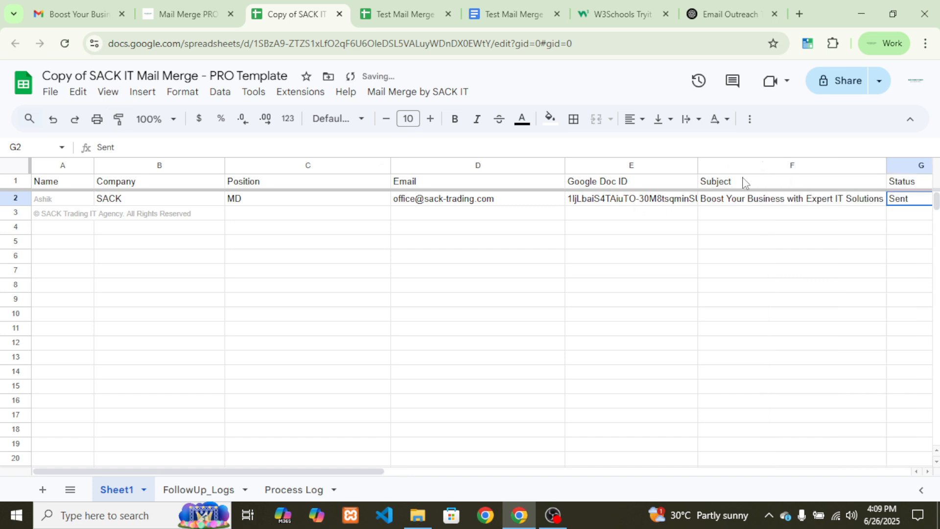
{"action": "left_click", "coordinate": [732, 203]}
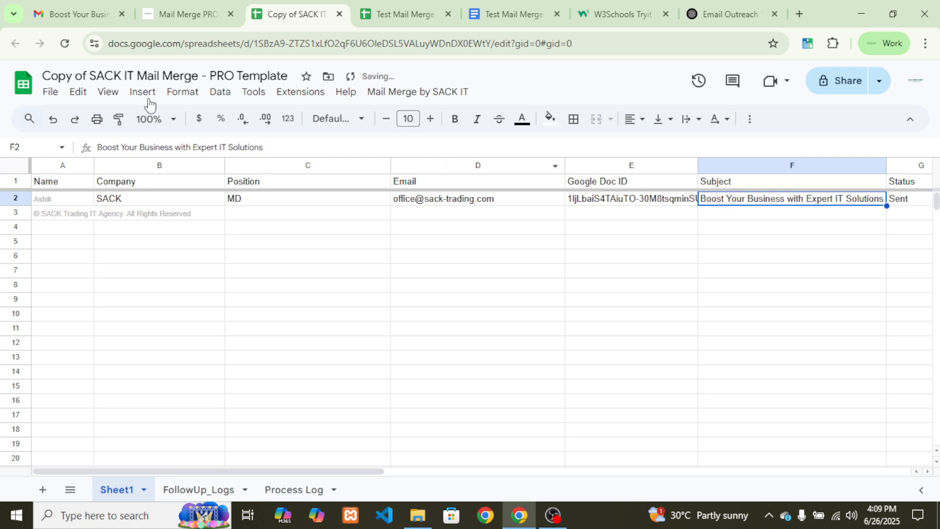
{"action": "left_click", "coordinate": [74, 11]}
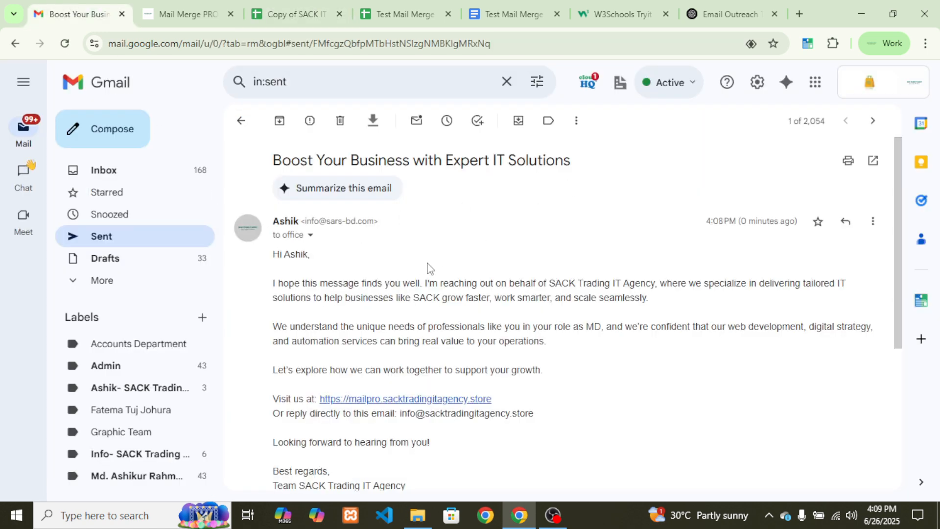
{"action": "left_click_drag", "start_coordinate": [272, 163], "coordinate": [572, 162]}
{"action": "left_click", "coordinate": [497, 274]}
{"action": "left_click", "coordinate": [314, 7]}
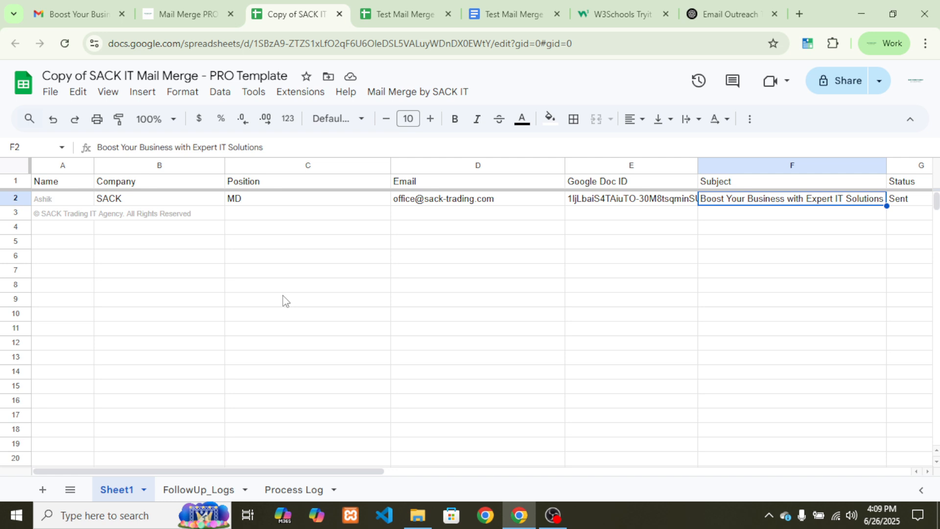
On the Mail Merge PRO website, go to the PRO ordering section and open its payment page
{"action": "left_click", "coordinate": [700, 11]}
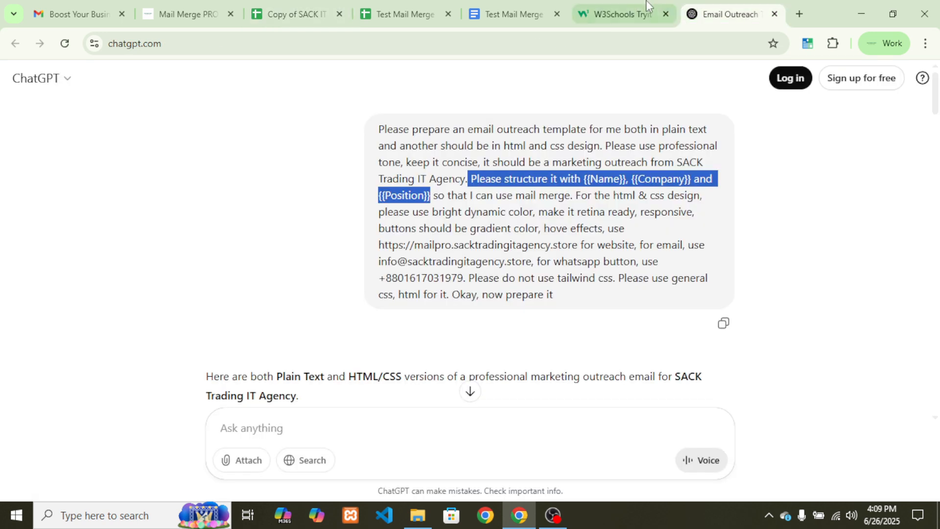
{"action": "left_click", "coordinate": [188, 13]}
{"action": "scroll", "coordinate": [188, 311], "scroll_direction": "down", "scroll_amount": 10}
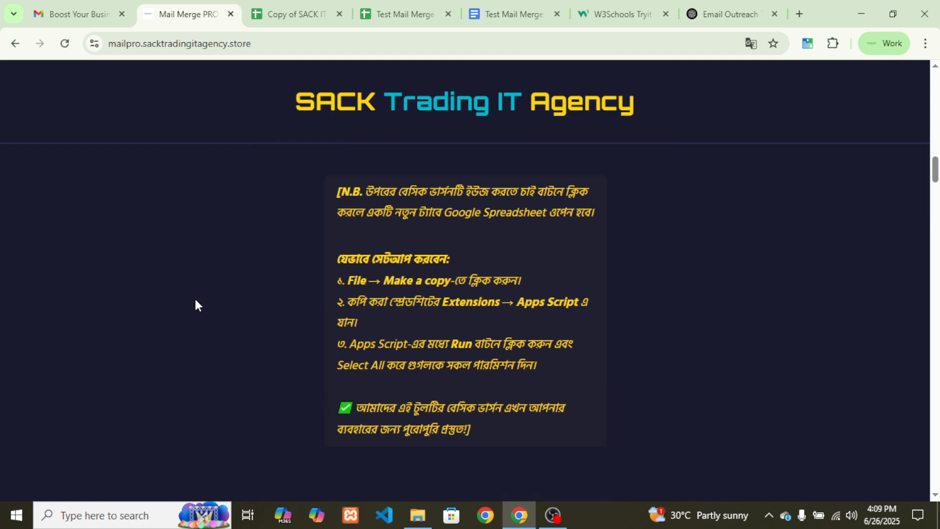
{"action": "scroll", "coordinate": [195, 303], "scroll_direction": "down", "scroll_amount": 8}
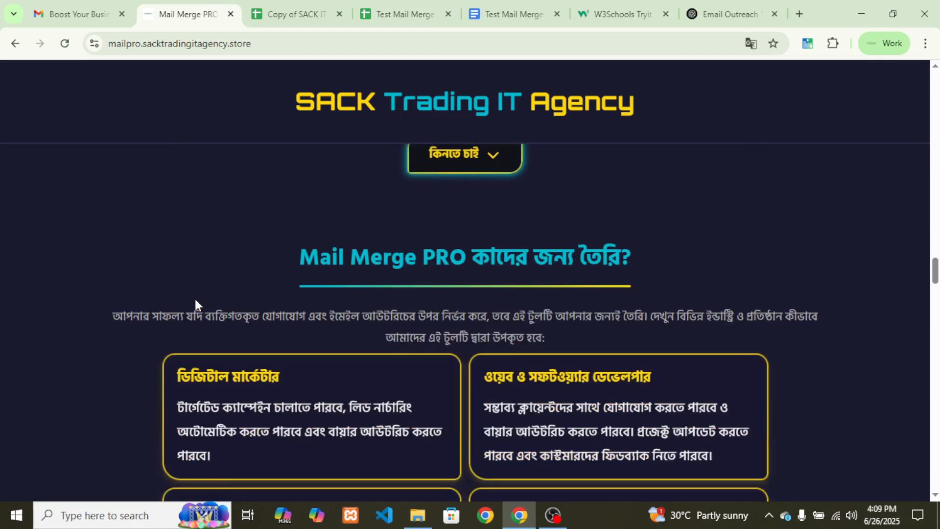
{"action": "scroll", "coordinate": [196, 304], "scroll_direction": "up", "scroll_amount": 3}
{"action": "left_click", "coordinate": [461, 307]}
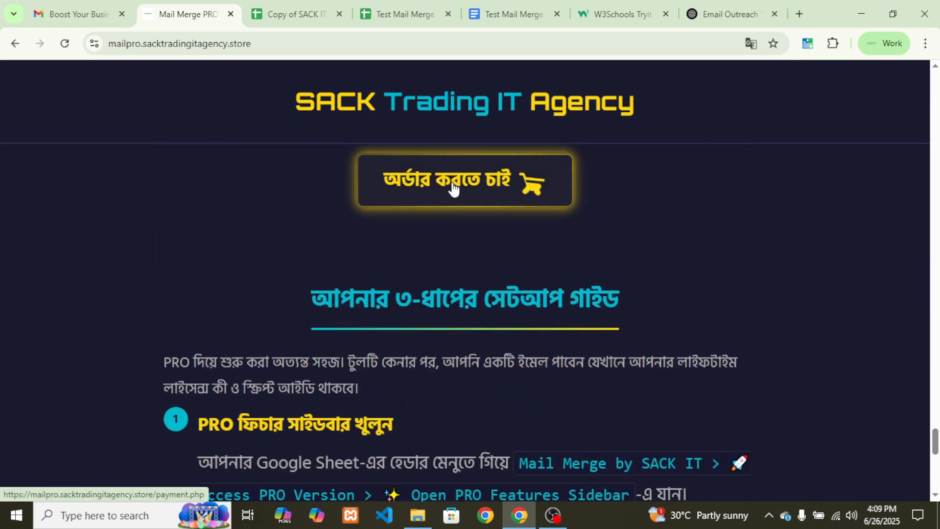
{"action": "left_click", "coordinate": [453, 188]}
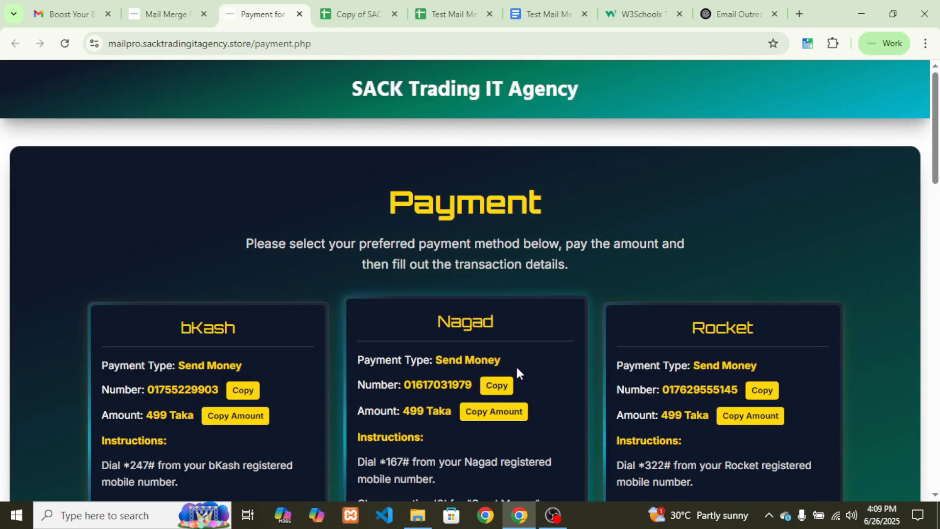
Look over the payment methods list and Transaction ID field, then return to the sent Gmail email
{"action": "scroll", "coordinate": [515, 365], "scroll_direction": "down", "scroll_amount": 3}
{"action": "scroll", "coordinate": [515, 365], "scroll_direction": "up", "scroll_amount": 3}
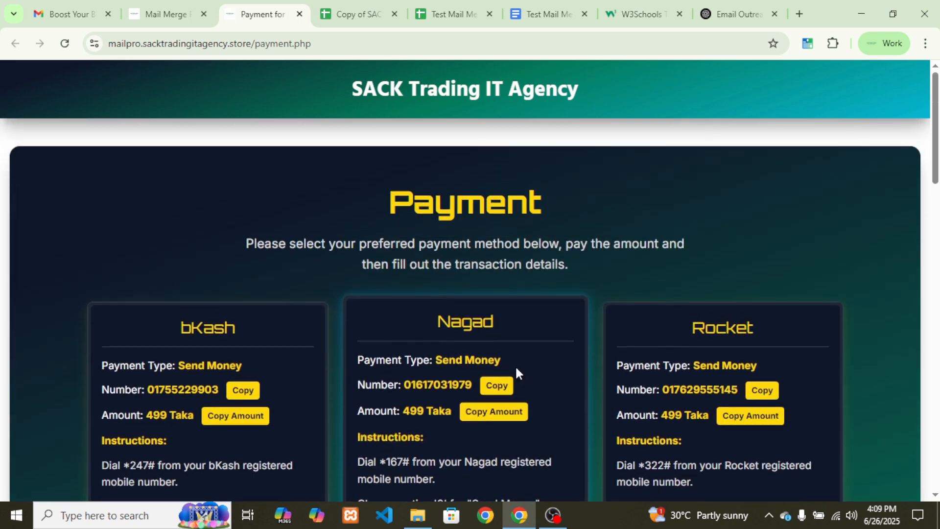
{"action": "scroll", "coordinate": [515, 366], "scroll_direction": "down", "scroll_amount": 3}
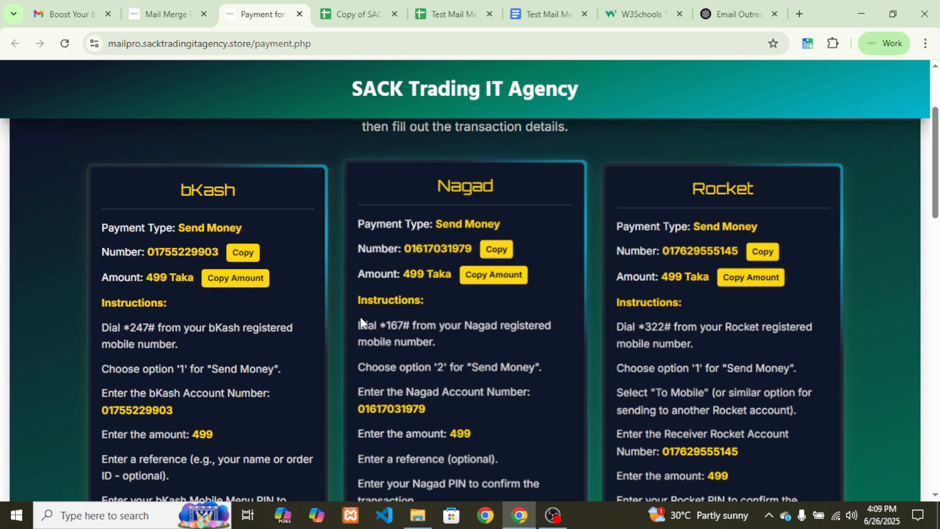
{"action": "scroll", "coordinate": [686, 289], "scroll_direction": "down", "scroll_amount": 7}
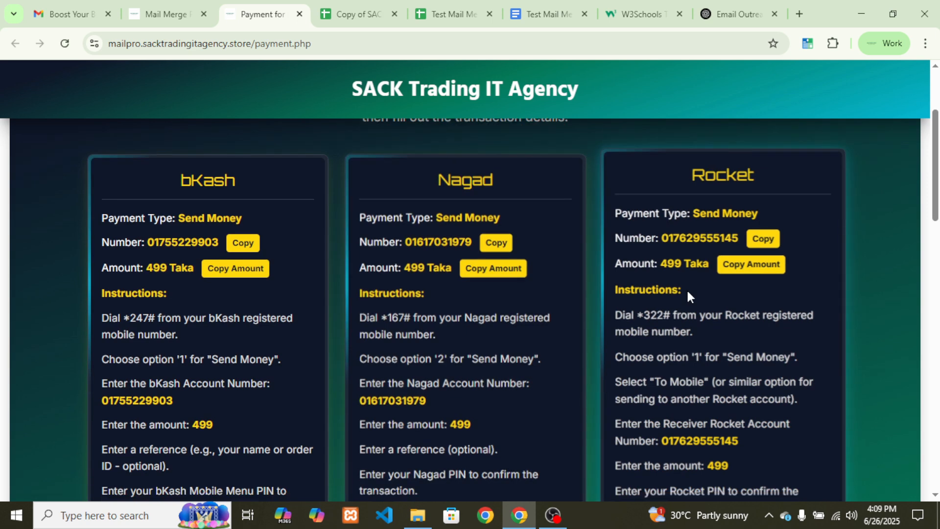
{"action": "scroll", "coordinate": [625, 300], "scroll_direction": "down", "scroll_amount": 13}
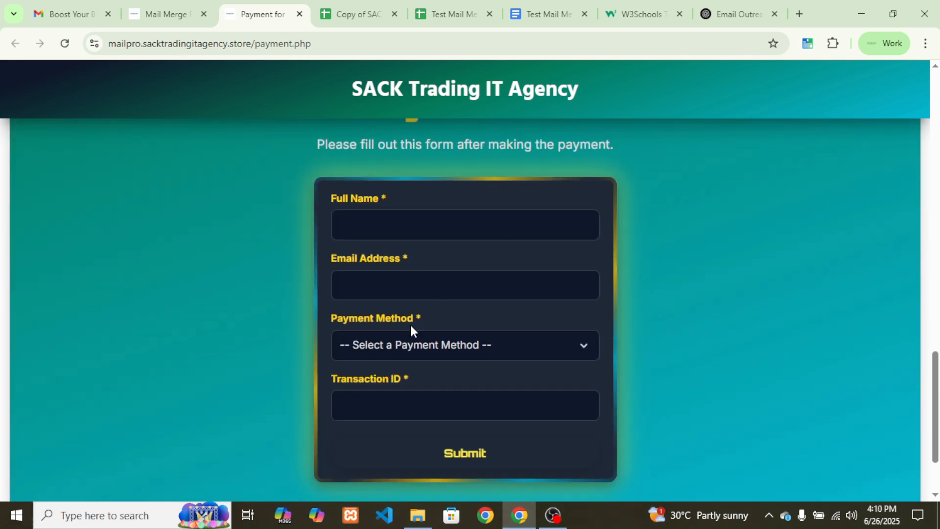
{"action": "left_click", "coordinate": [403, 344]}
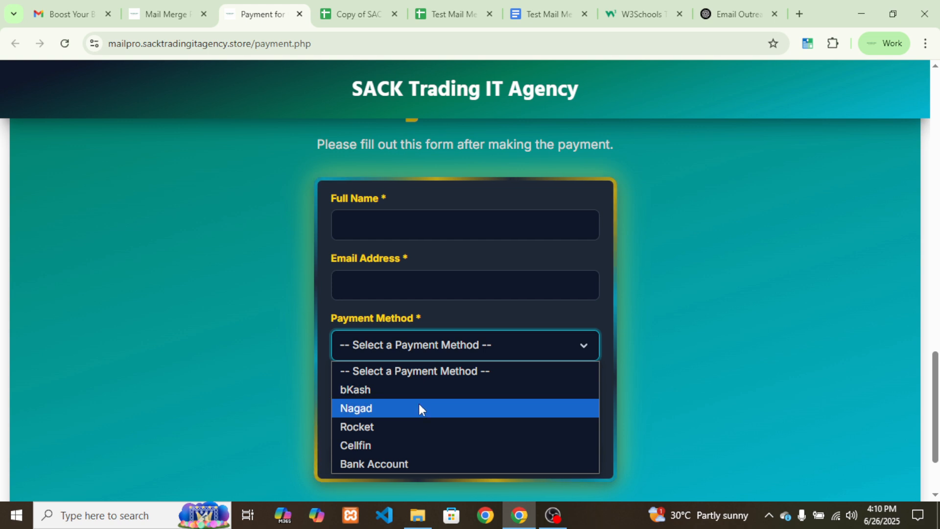
{"action": "left_click", "coordinate": [632, 374]}
{"action": "left_click", "coordinate": [436, 405]}
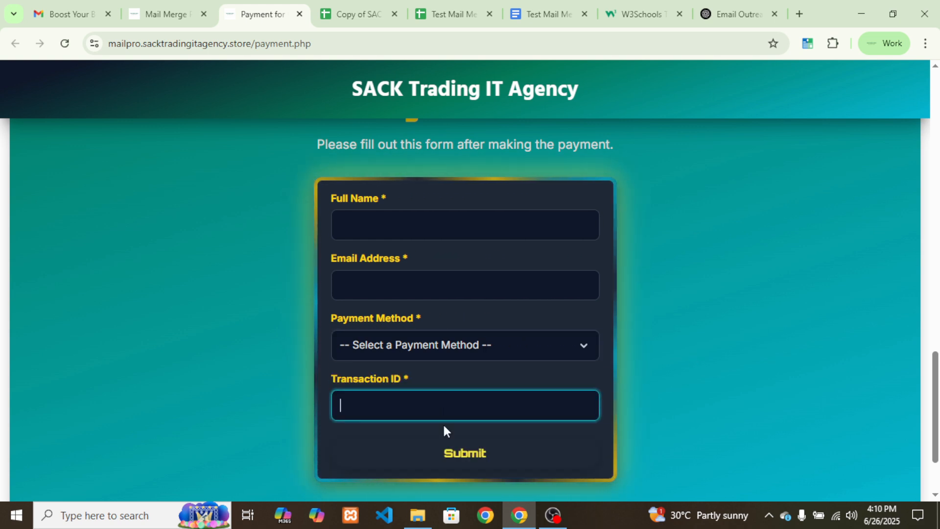
{"action": "left_click", "coordinate": [719, 359]}
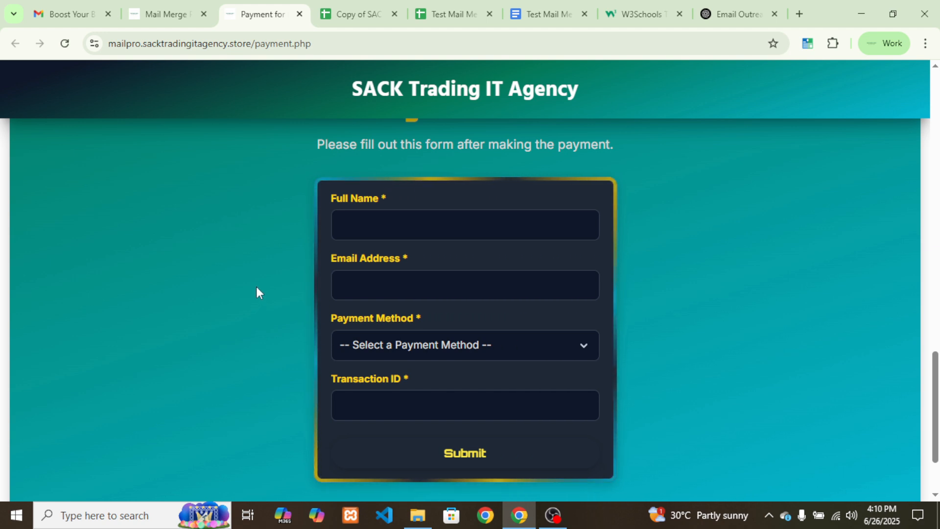
{"action": "left_click", "coordinate": [69, 14]}
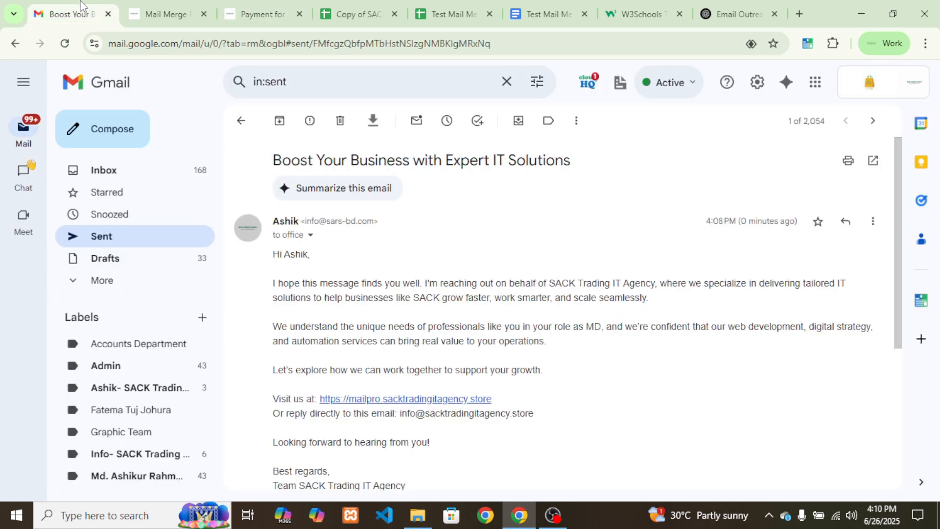
Open the Mail Merge Pro license key email from the Gmail inbox and scroll down
{"action": "left_click", "coordinate": [119, 172]}
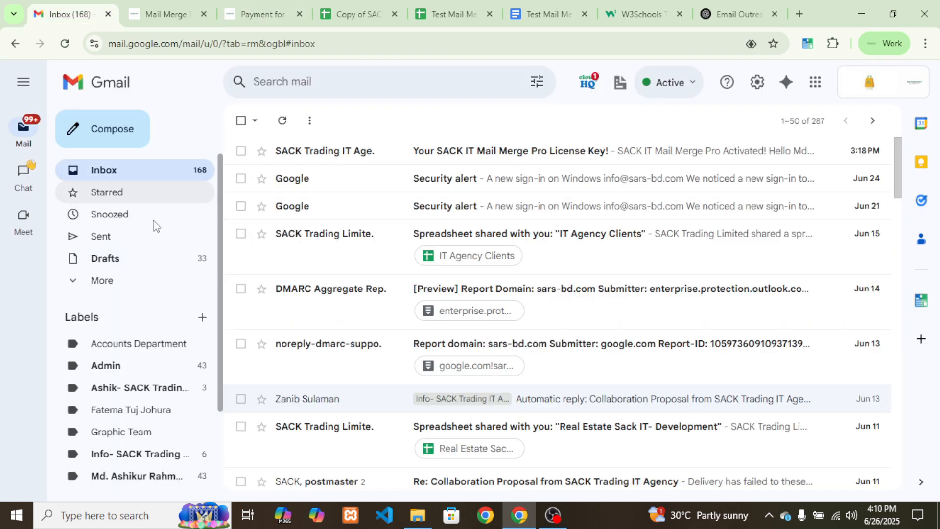
{"action": "left_click", "coordinate": [361, 154]}
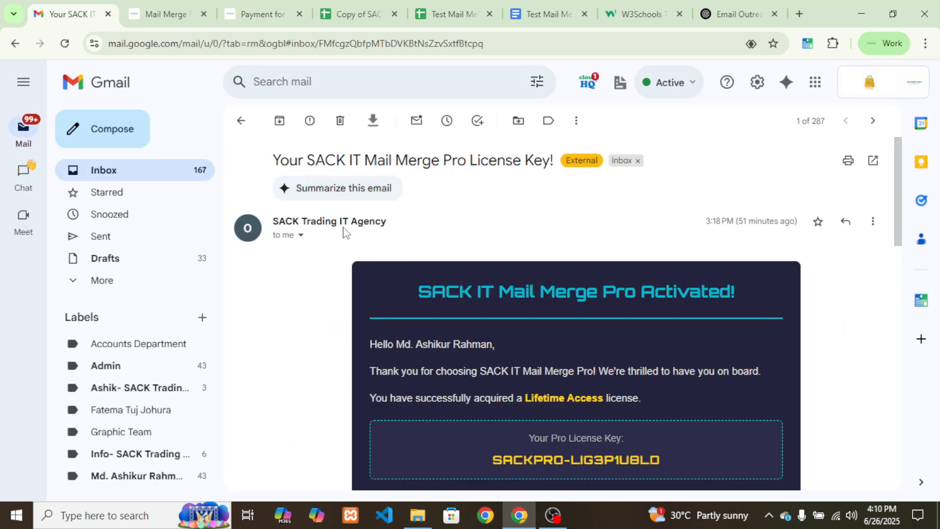
{"action": "left_click_drag", "start_coordinate": [275, 160], "coordinate": [560, 169]}
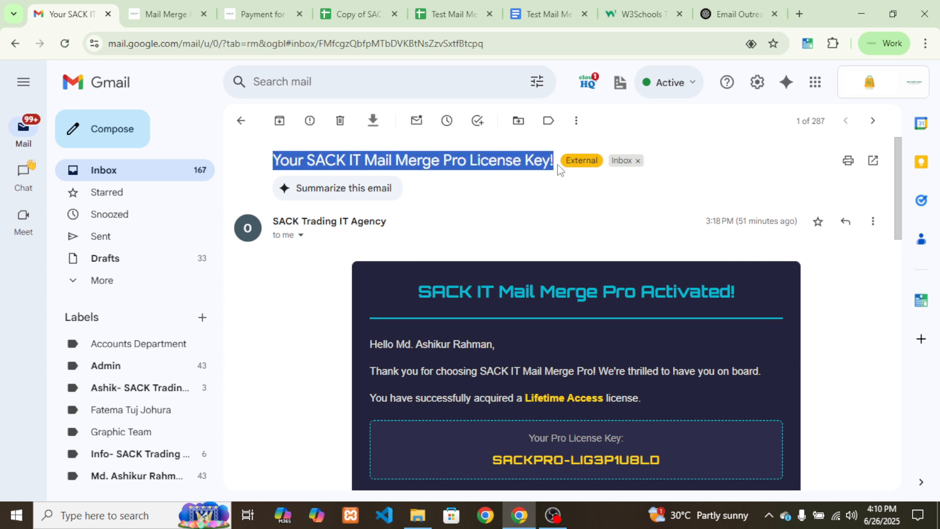
{"action": "left_click", "coordinate": [555, 288]}
{"action": "scroll", "coordinate": [544, 301], "scroll_direction": "down", "scroll_amount": 1}
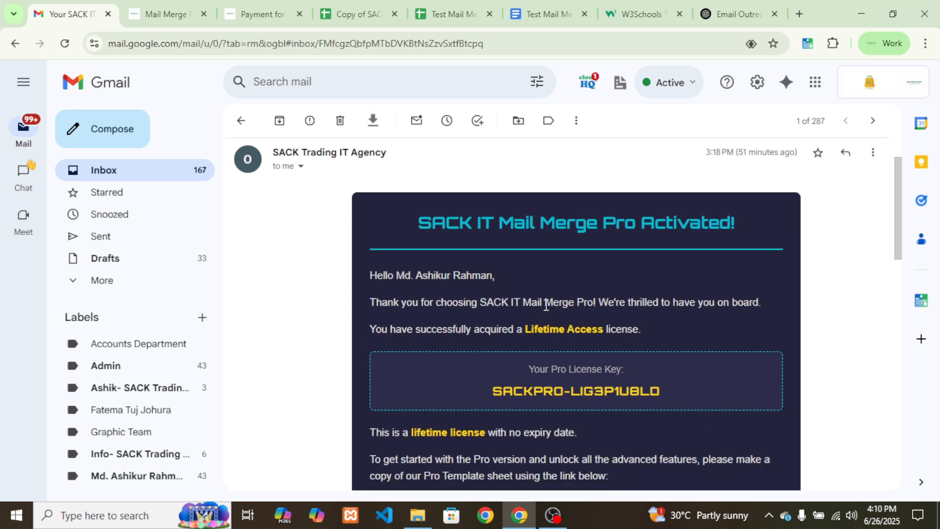
{"action": "scroll", "coordinate": [533, 350], "scroll_direction": "down", "scroll_amount": 2}
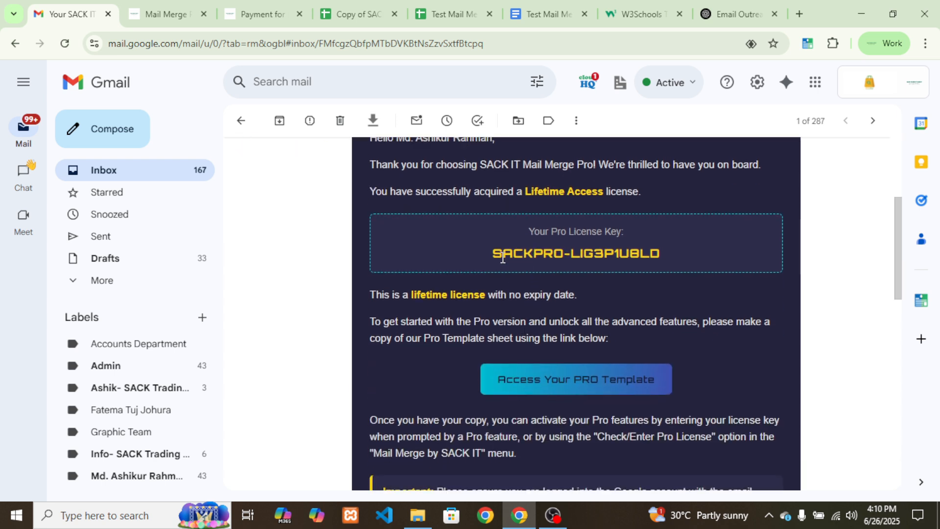
Highlight the license key and compare it against the copied PRO template spreadsheet tab
{"action": "left_click_drag", "start_coordinate": [493, 254], "coordinate": [661, 253]}
{"action": "left_click", "coordinate": [660, 253]}
{"action": "left_click_drag", "start_coordinate": [493, 255], "coordinate": [663, 253]}
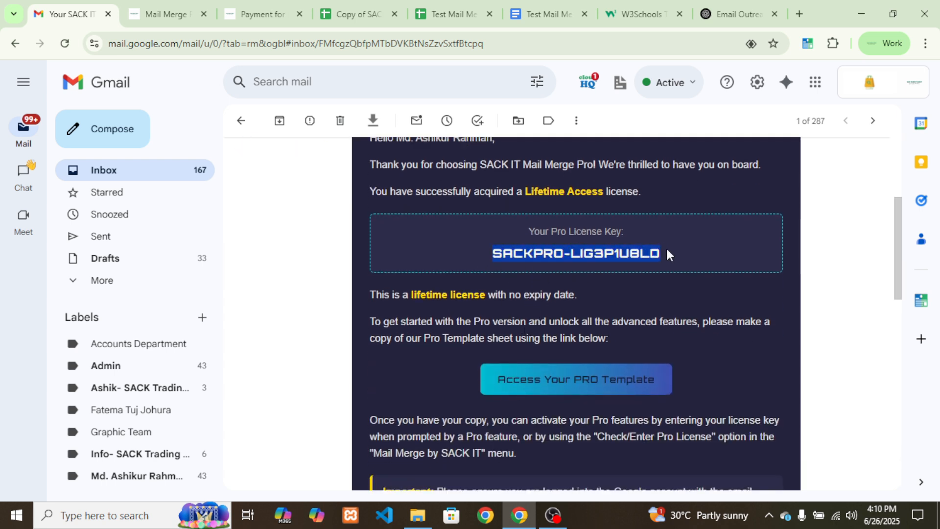
{"action": "left_click", "coordinate": [663, 253]}
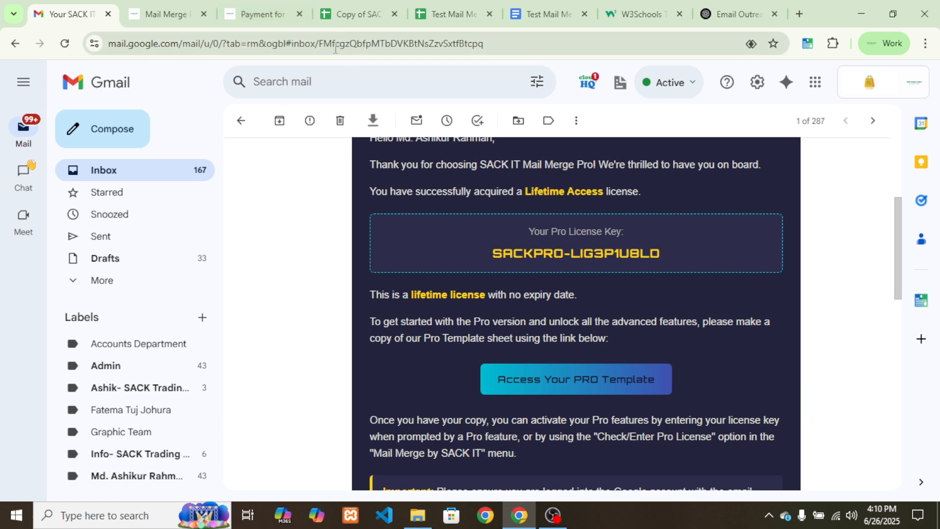
{"action": "left_click", "coordinate": [343, 14]}
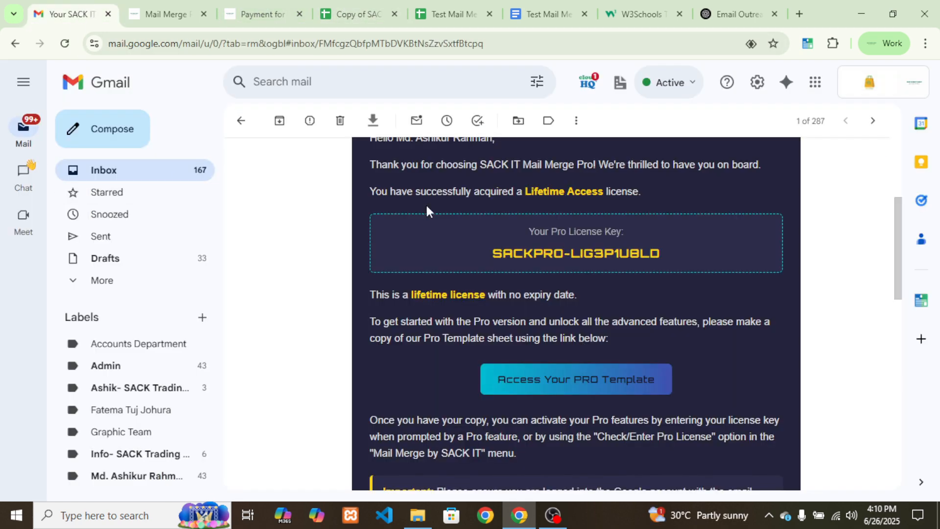
{"action": "left_click", "coordinate": [69, 13]}
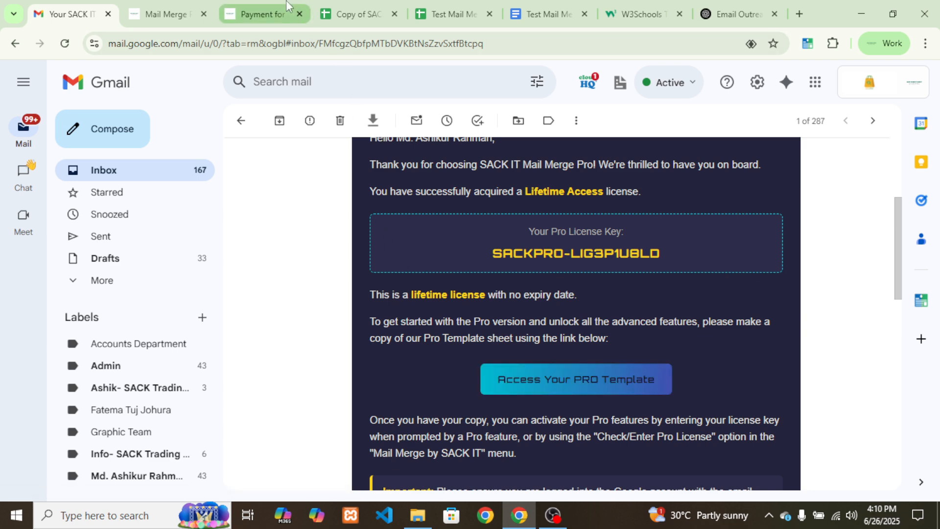
{"action": "left_click", "coordinate": [335, 10]}
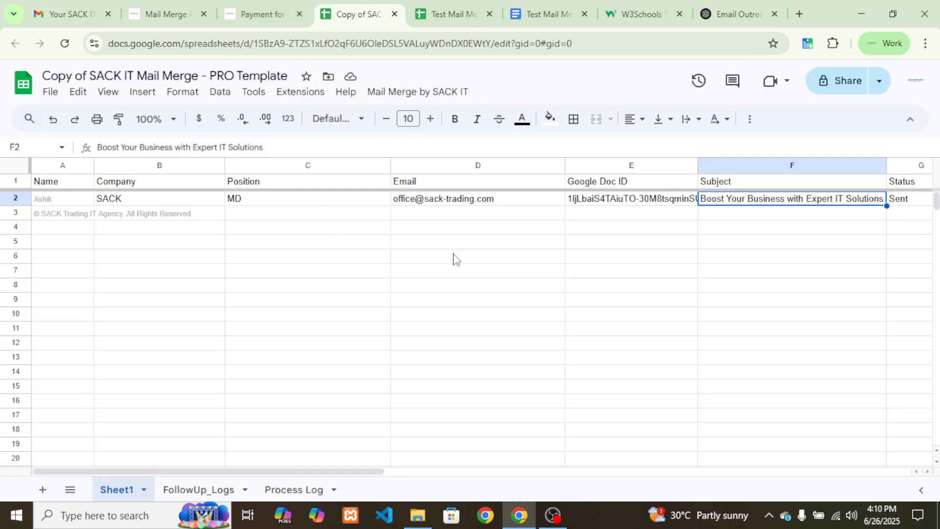
{"action": "left_click", "coordinate": [72, 13]}
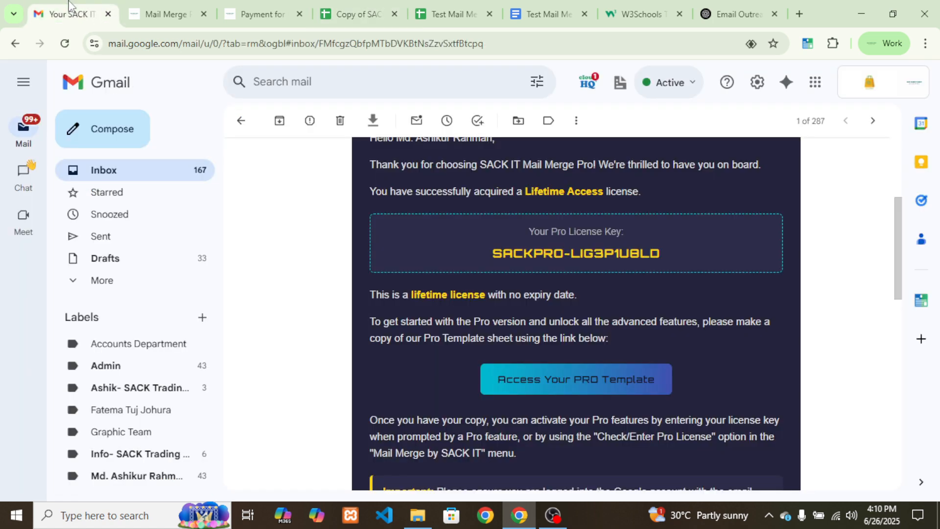
Open the email's PRO template link, close that view-only copy, and return to 'Copy of SACK IT'
{"action": "left_click", "coordinate": [584, 380]}
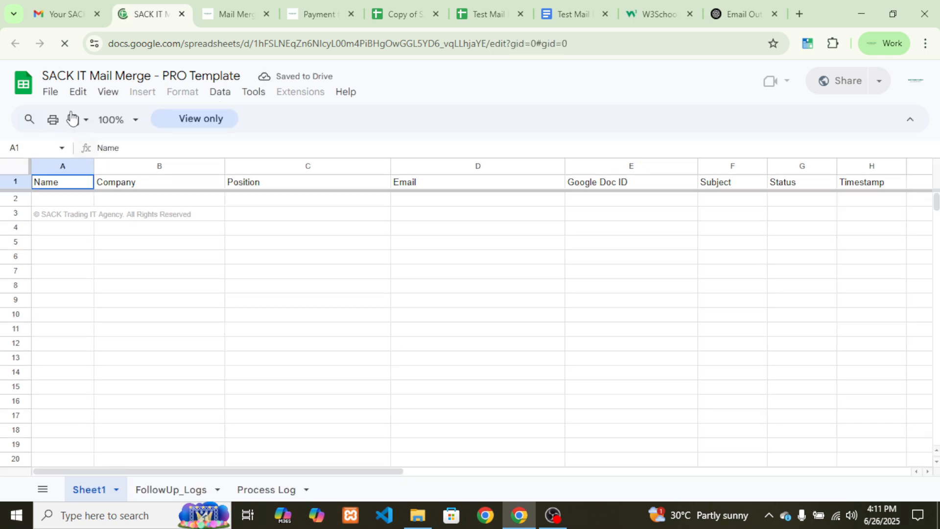
{"action": "left_click", "coordinate": [51, 93]}
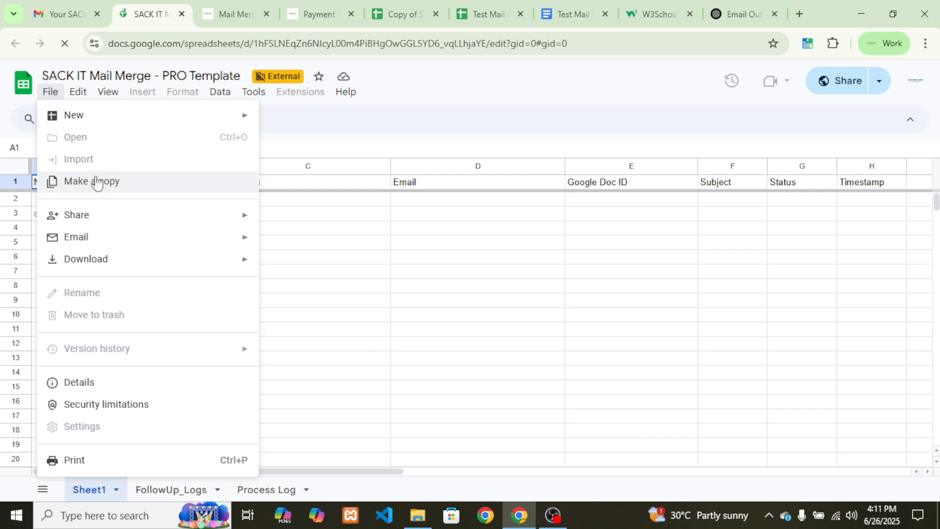
{"action": "left_click", "coordinate": [181, 14]}
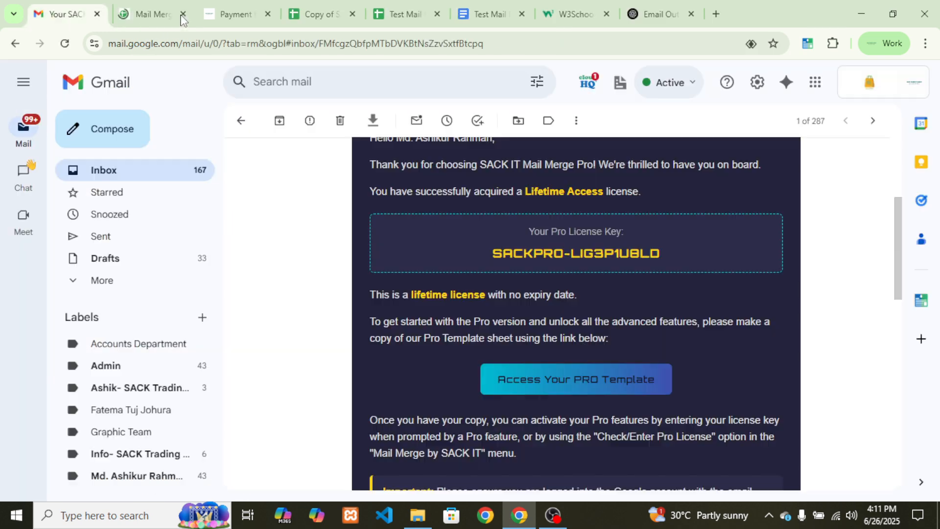
{"action": "left_click", "coordinate": [302, 6]}
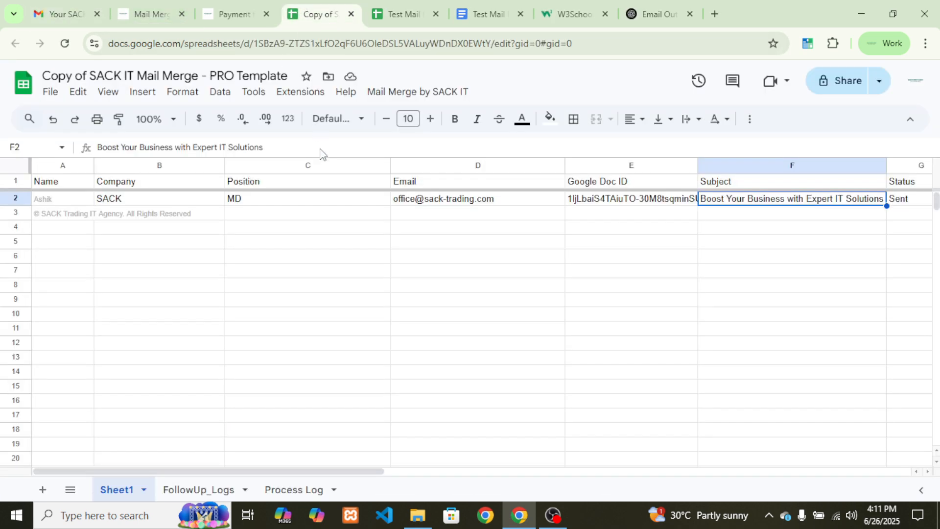
Run Mail Merge by SACK IT > Access PRO Version > Open PRO Features Sidebar
{"action": "left_click", "coordinate": [399, 92]}
{"action": "mouse_move", "coordinate": [416, 206]}
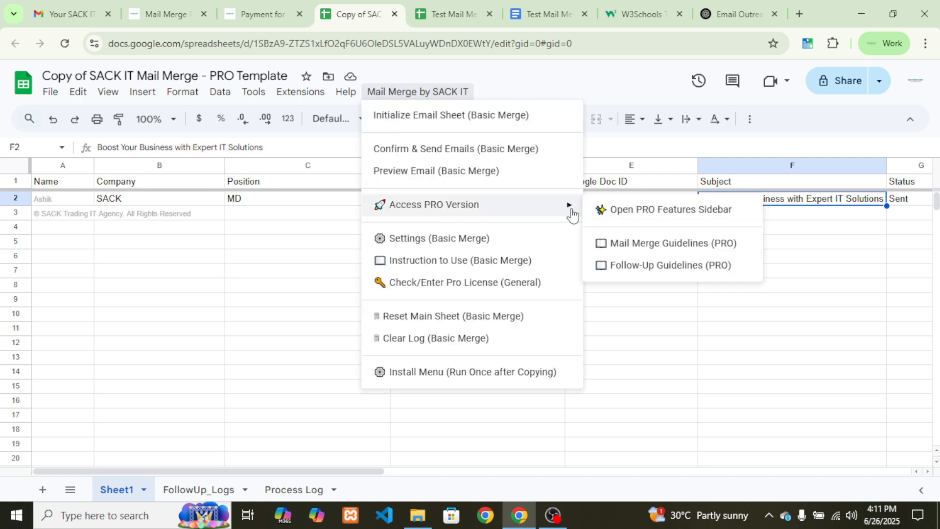
{"action": "left_click", "coordinate": [651, 211]}
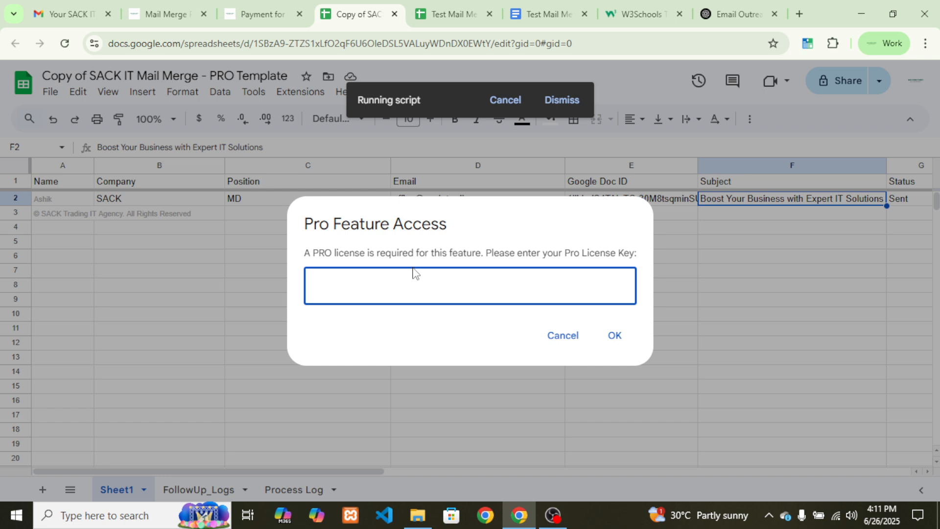
In the license email, scroll to the licensed-account note and library script ID
{"action": "left_click", "coordinate": [73, 14]}
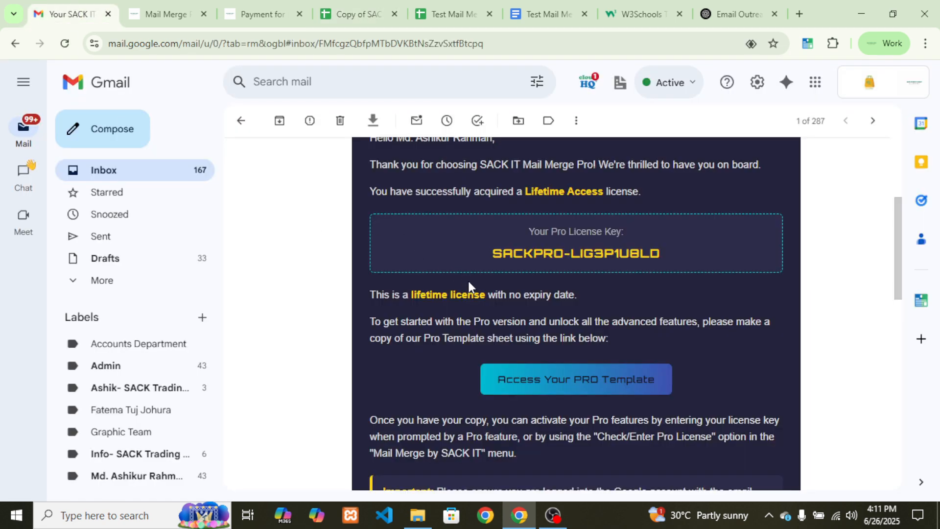
{"action": "left_click_drag", "start_coordinate": [483, 260], "coordinate": [671, 253]}
{"action": "left_click", "coordinate": [646, 299]}
{"action": "scroll", "coordinate": [645, 306], "scroll_direction": "down", "scroll_amount": 1}
{"action": "scroll", "coordinate": [645, 306], "scroll_direction": "down", "scroll_amount": 3}
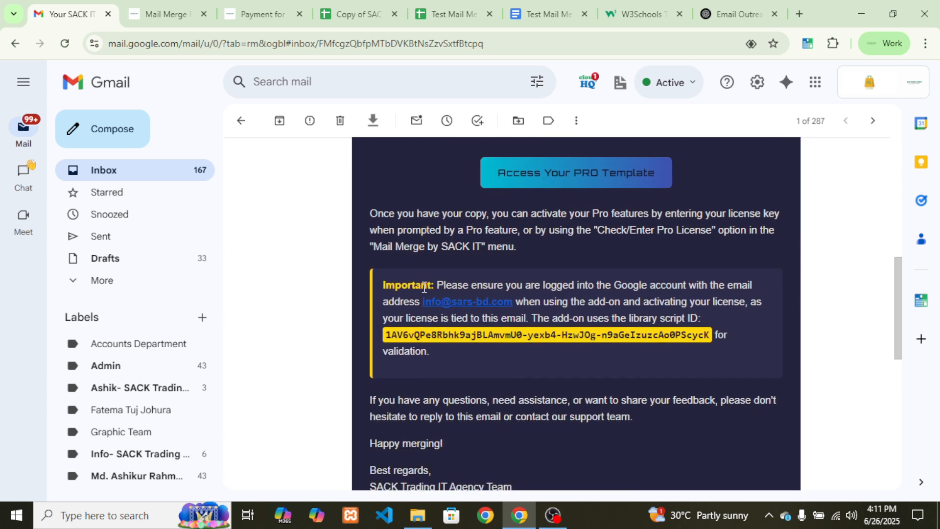
{"action": "left_click_drag", "start_coordinate": [384, 284], "coordinate": [514, 298]}
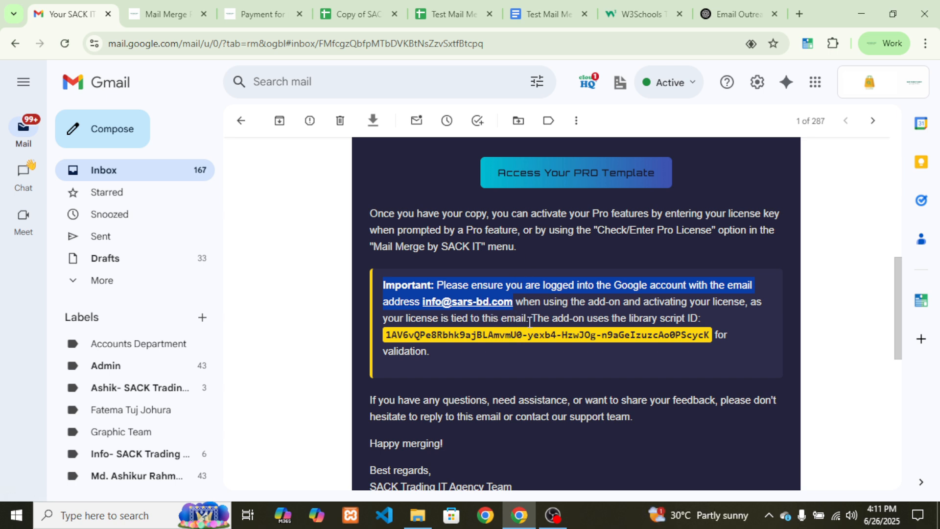
Select and copy the Pro license key from the email's key box
{"action": "left_click", "coordinate": [571, 307]}
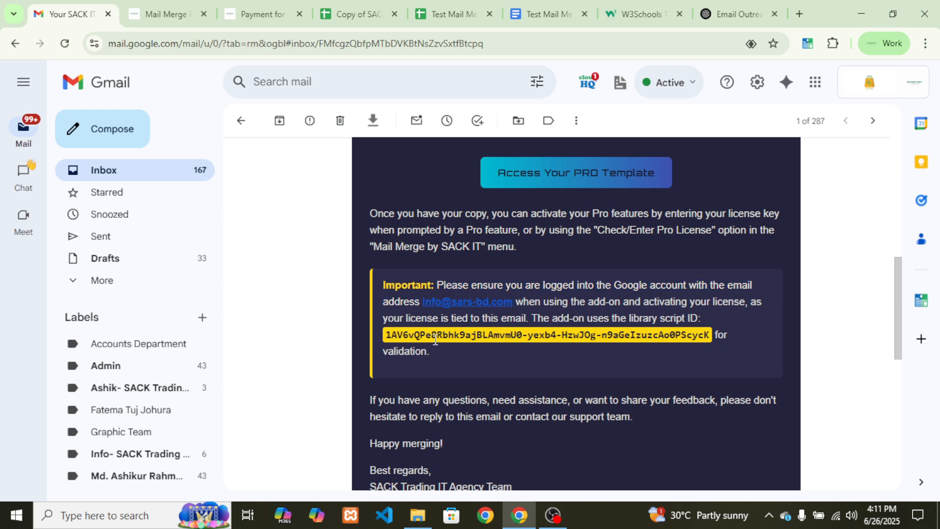
{"action": "left_click_drag", "start_coordinate": [384, 333], "coordinate": [694, 341]}
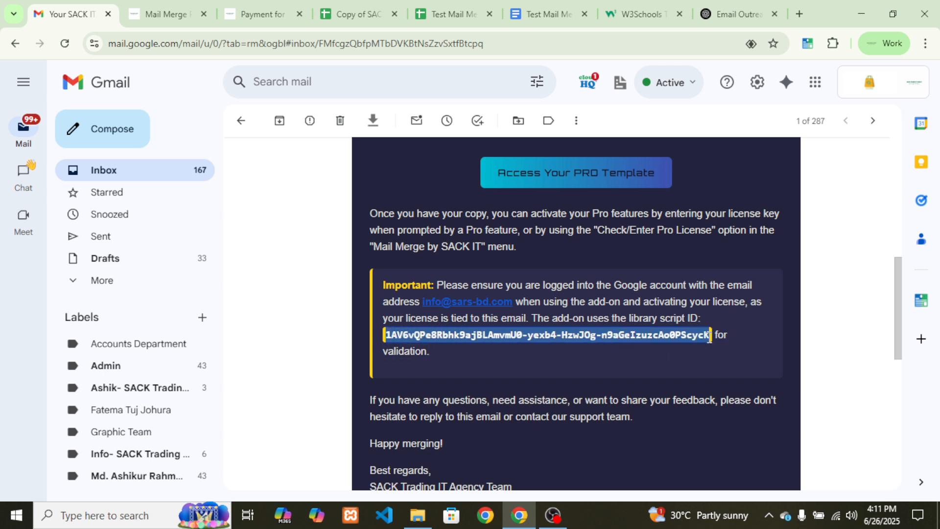
{"action": "left_click", "coordinate": [689, 354]}
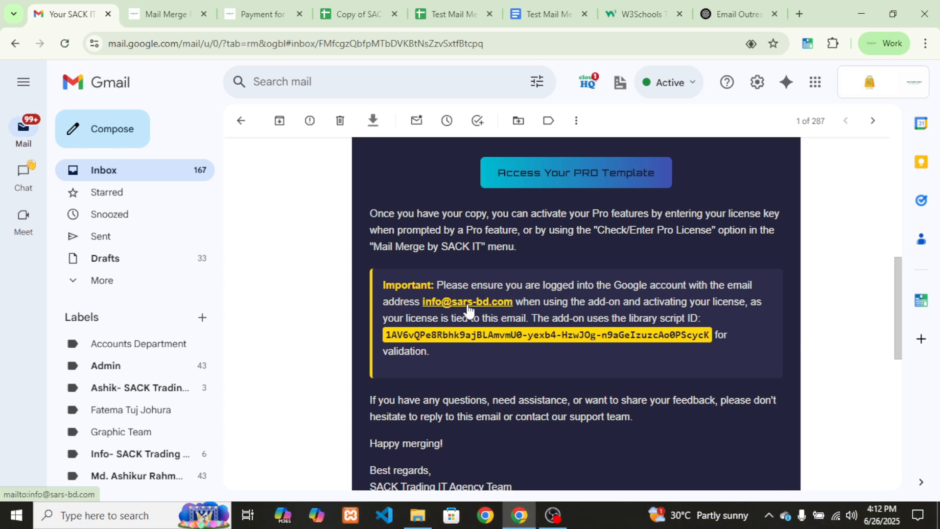
{"action": "scroll", "coordinate": [487, 350], "scroll_direction": "up", "scroll_amount": 3}
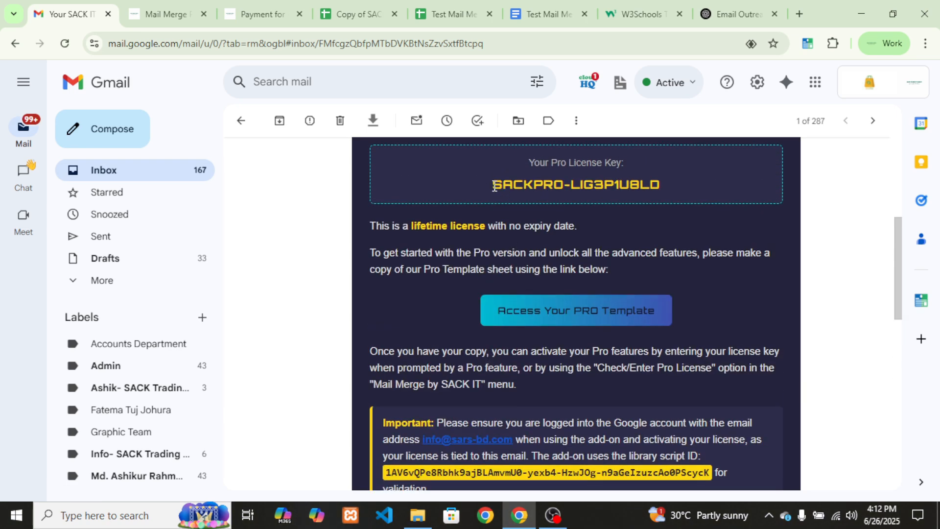
{"action": "left_click_drag", "start_coordinate": [494, 186], "coordinate": [578, 196]}
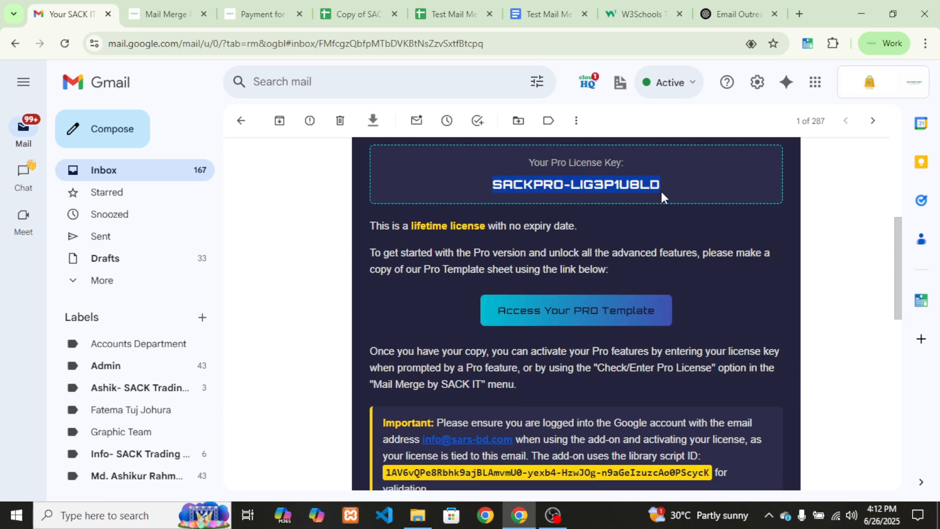
{"action": "left_click", "coordinate": [352, 14]}
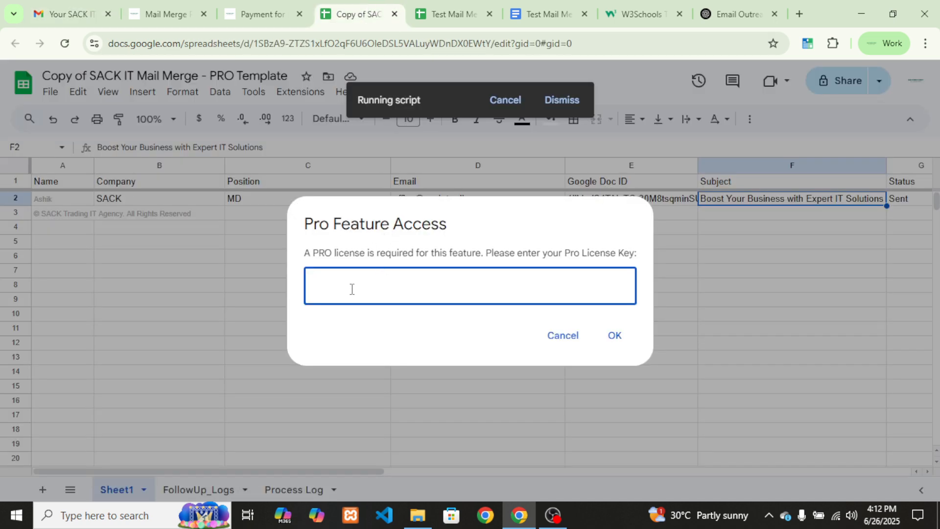
Paste the license key into the Pro Feature Access prompt and confirm the verified-license message
{"action": "key", "text": "ctrl+v"}
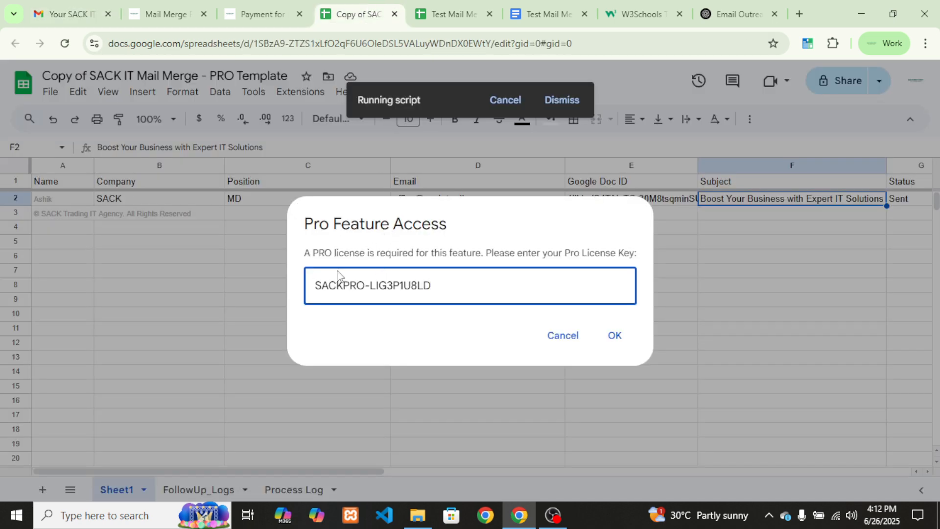
{"action": "left_click", "coordinate": [615, 336]}
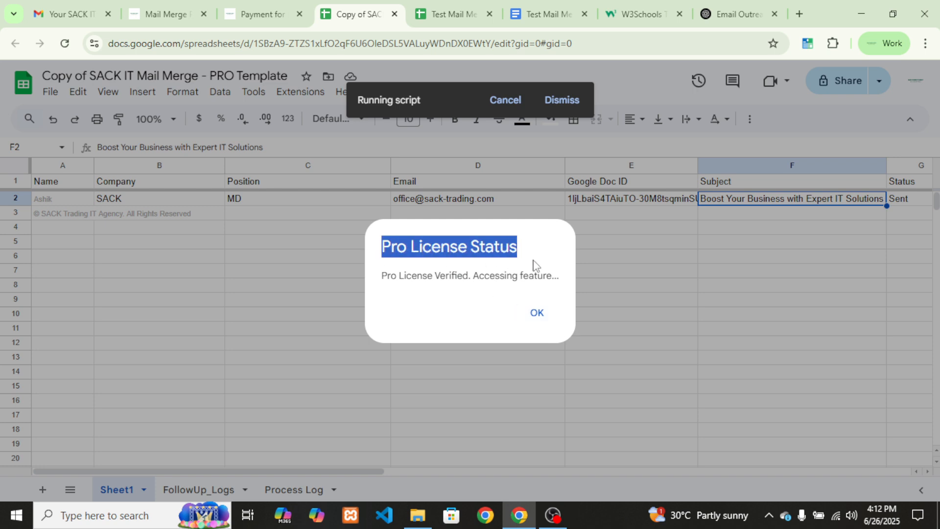
{"action": "left_click", "coordinate": [379, 276]}
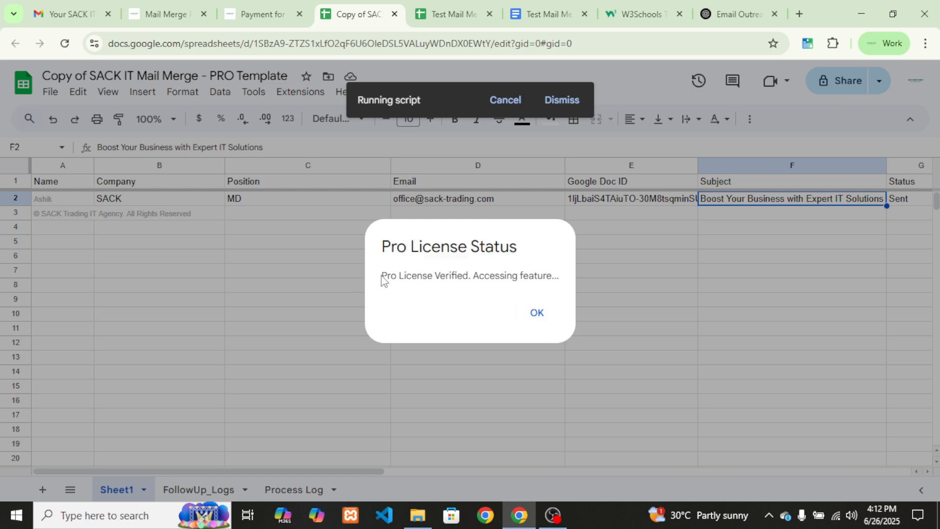
{"action": "left_click_drag", "start_coordinate": [380, 277], "coordinate": [562, 293]}
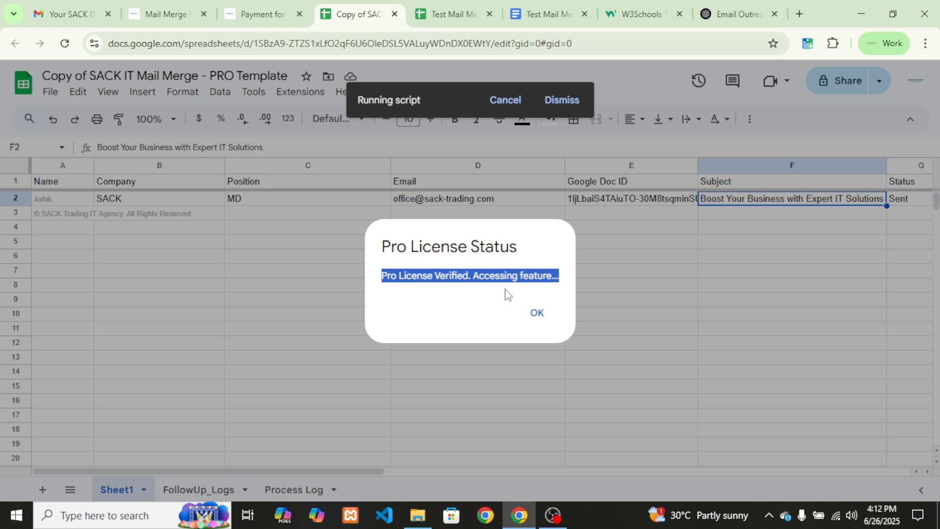
{"action": "left_click", "coordinate": [537, 314]}
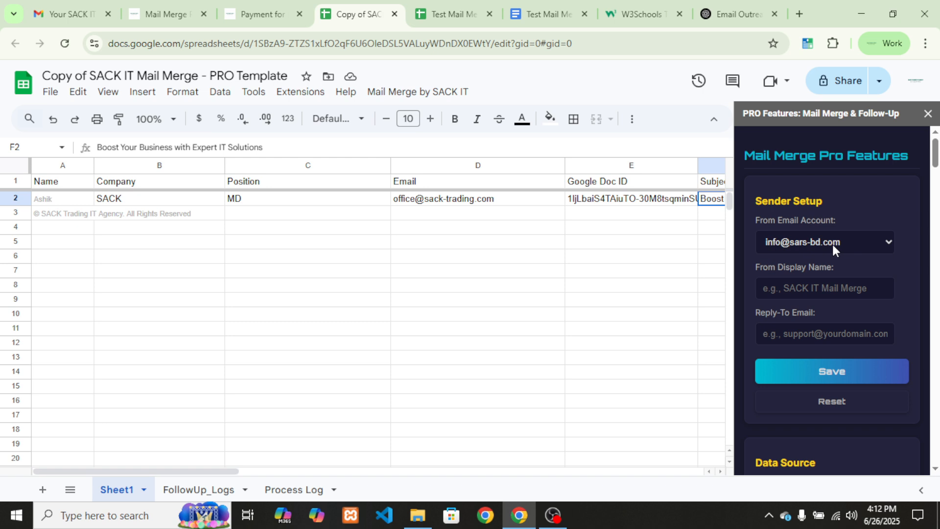
Click into the sidebar's From Display Name field, then return to the license email
{"action": "left_click", "coordinate": [821, 285]}
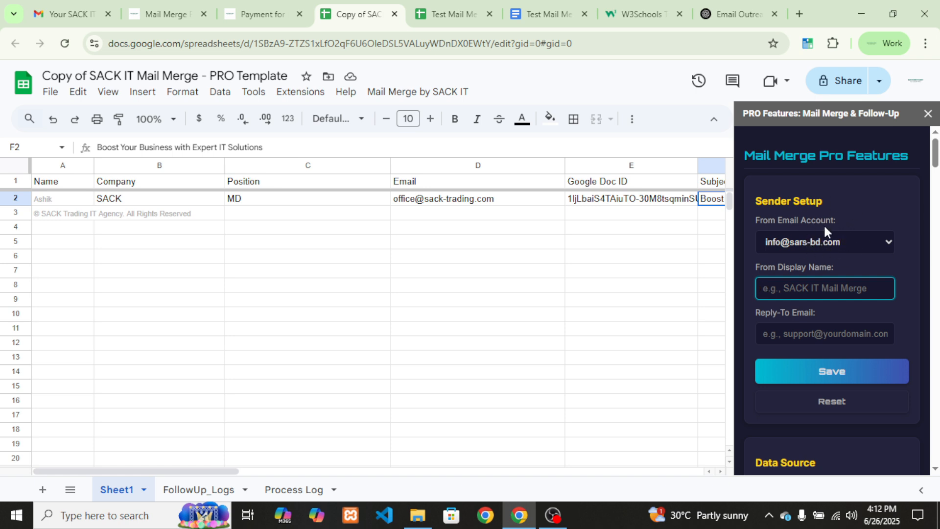
{"action": "left_click", "coordinate": [87, 14]}
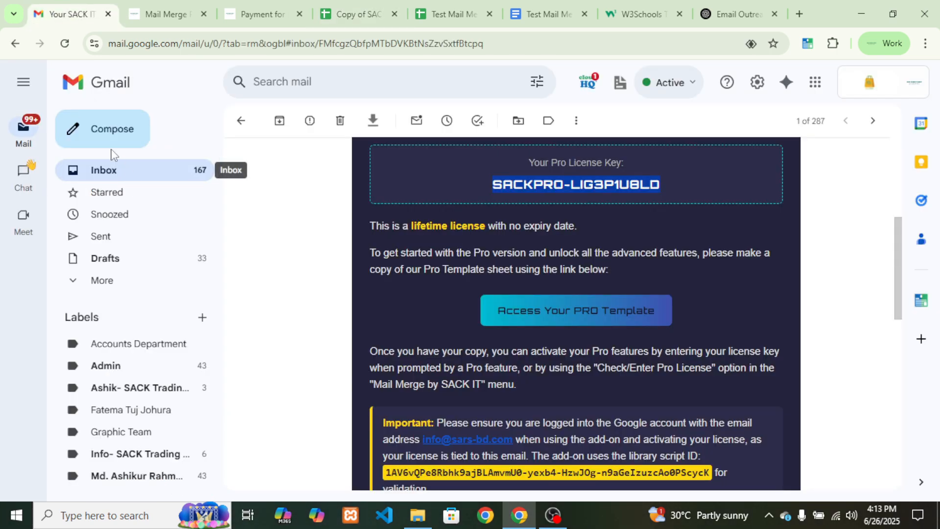
Start a new message, review its From address list, then discard the empty draft
{"action": "left_click", "coordinate": [106, 129]}
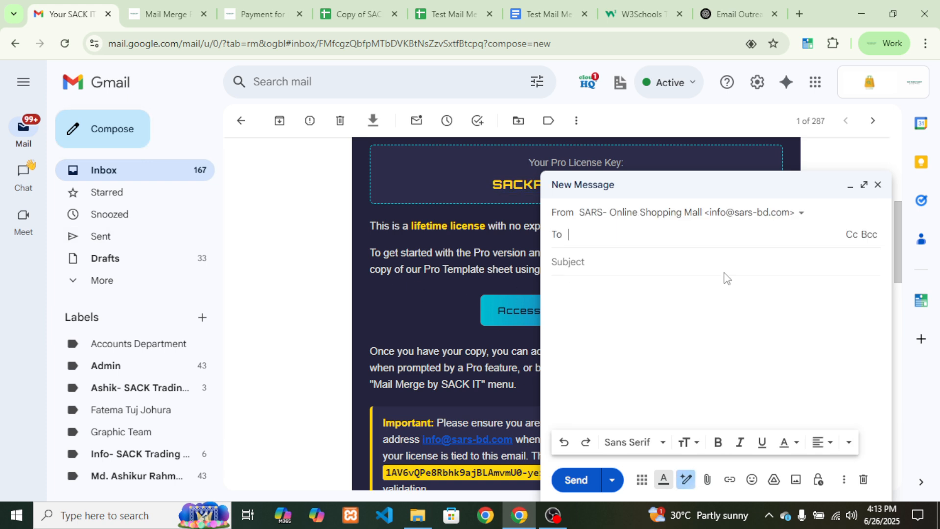
{"action": "left_click", "coordinate": [690, 218]}
{"action": "scroll", "coordinate": [698, 338], "scroll_direction": "down", "scroll_amount": 1}
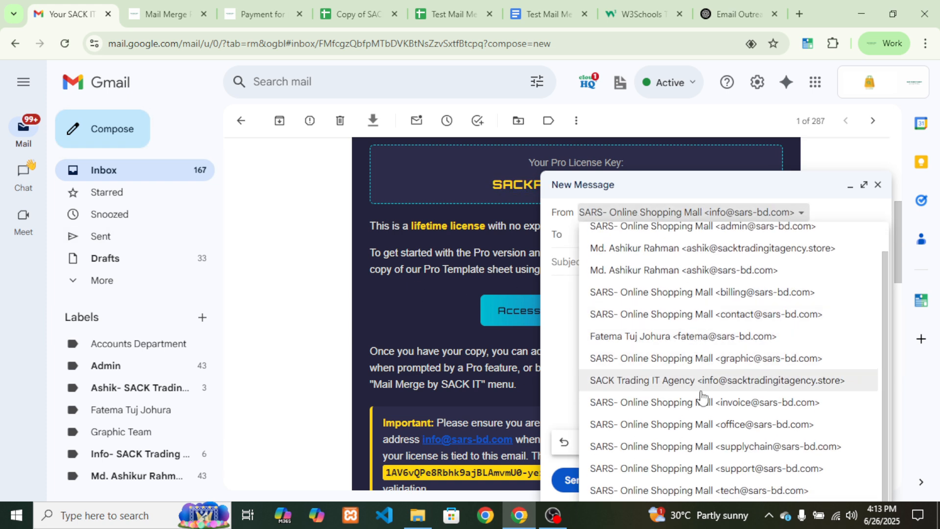
{"action": "scroll", "coordinate": [703, 398], "scroll_direction": "up", "scroll_amount": 1}
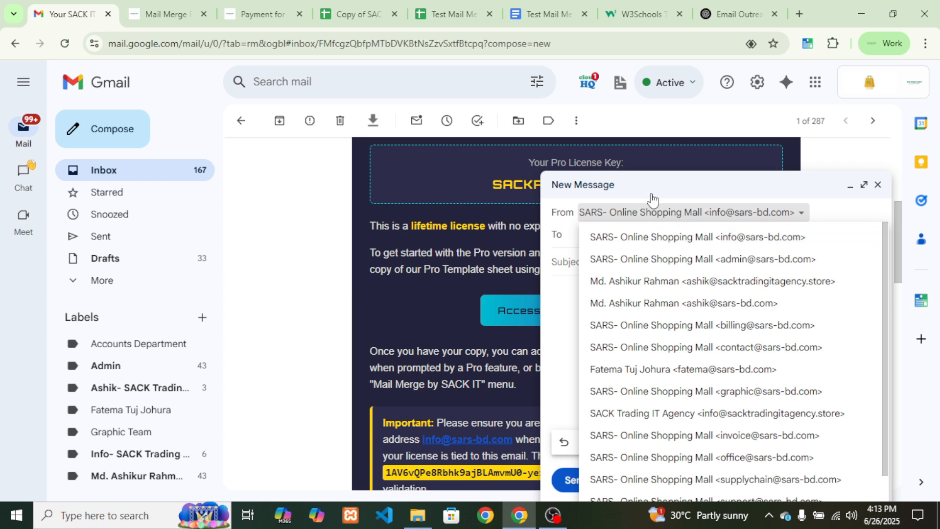
{"action": "left_click", "coordinate": [569, 236]}
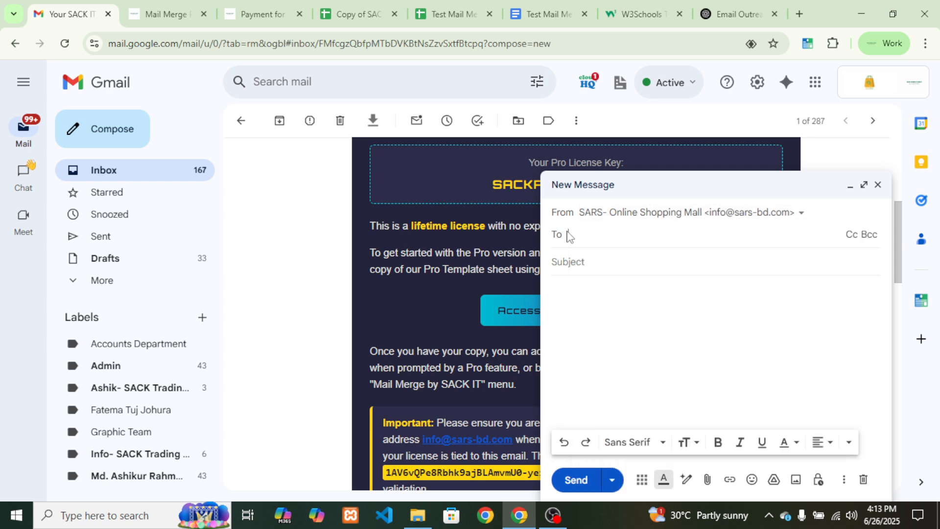
{"action": "left_click", "coordinate": [660, 213]}
{"action": "scroll", "coordinate": [674, 377], "scroll_direction": "down", "scroll_amount": 1}
{"action": "scroll", "coordinate": [674, 371], "scroll_direction": "up", "scroll_amount": 2}
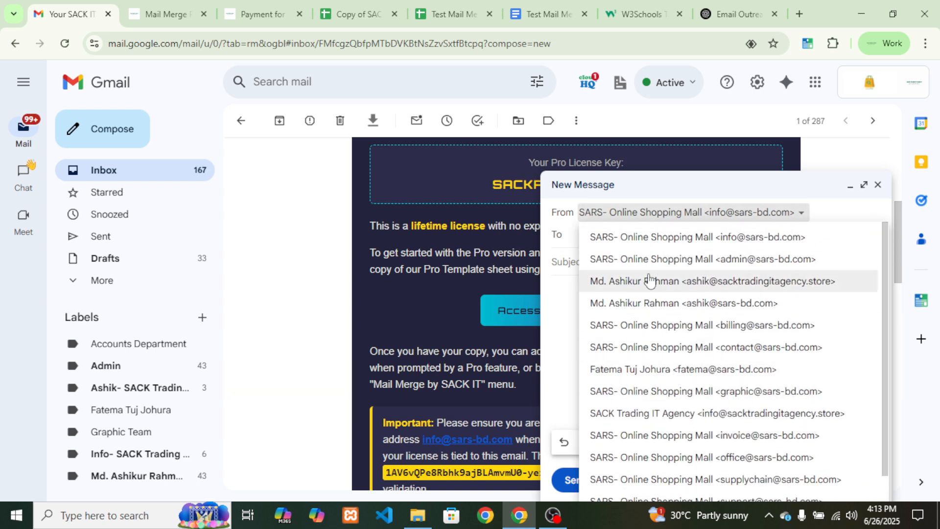
{"action": "left_click", "coordinate": [566, 244]}
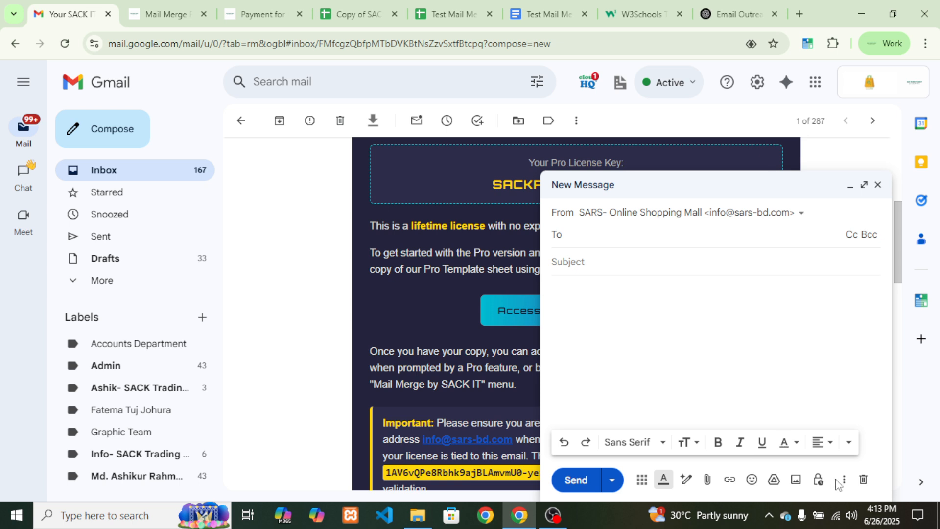
{"action": "left_click", "coordinate": [863, 481]}
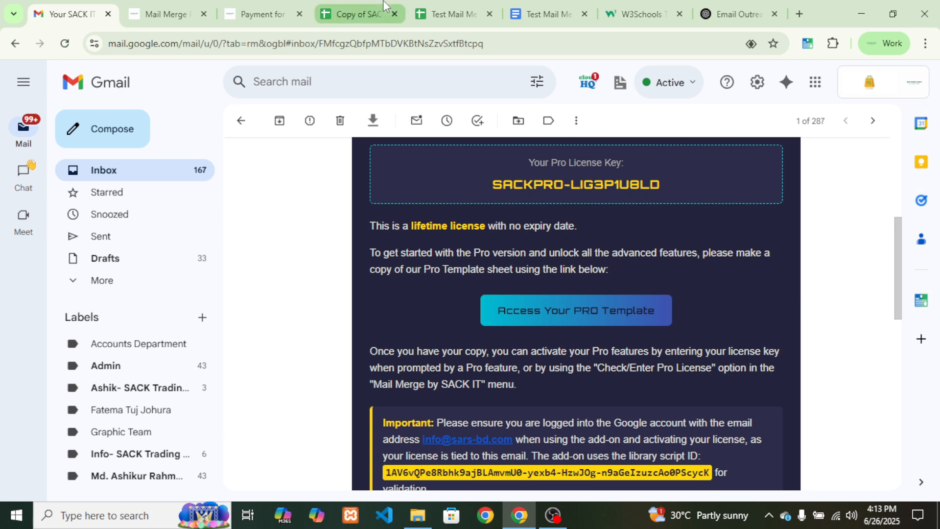
Choose the agency account in the From Email Account dropdown
{"action": "left_click", "coordinate": [360, 13]}
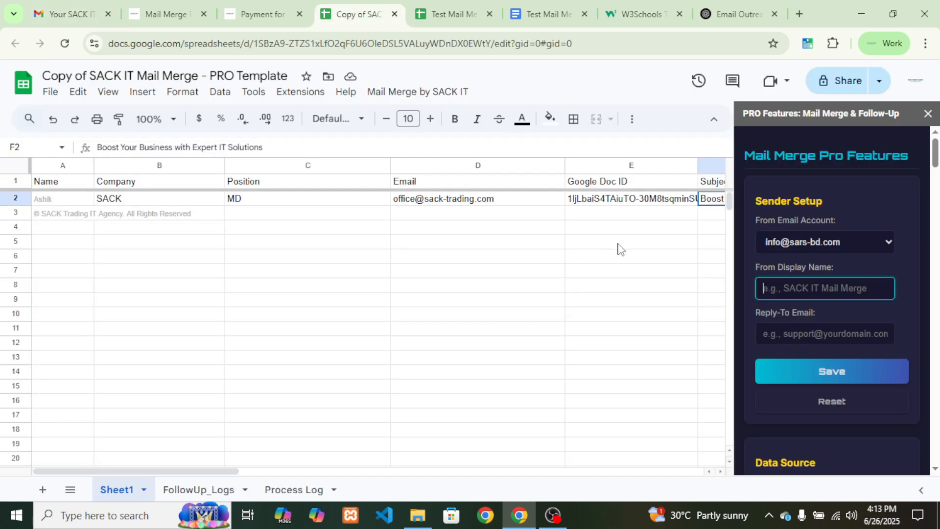
{"action": "left_click", "coordinate": [813, 245]}
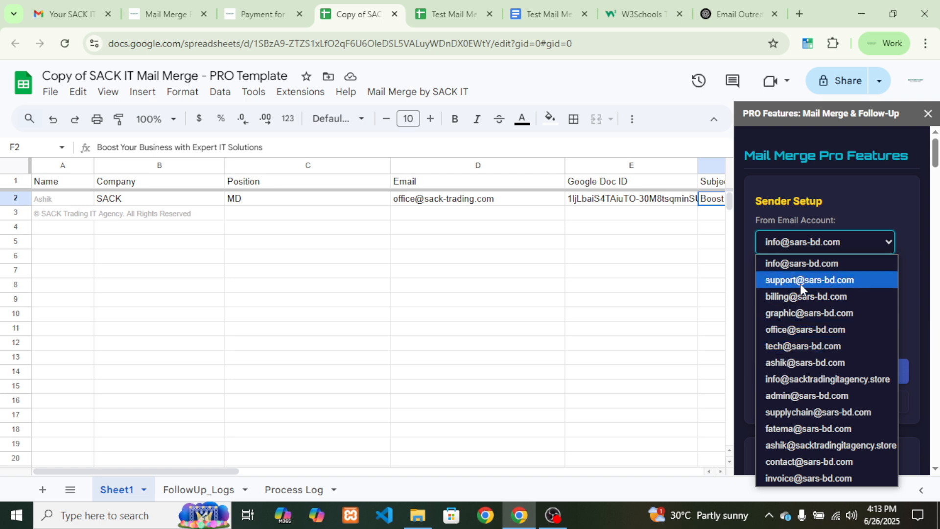
{"action": "left_click", "coordinate": [789, 330]}
{"action": "left_click", "coordinate": [831, 239]}
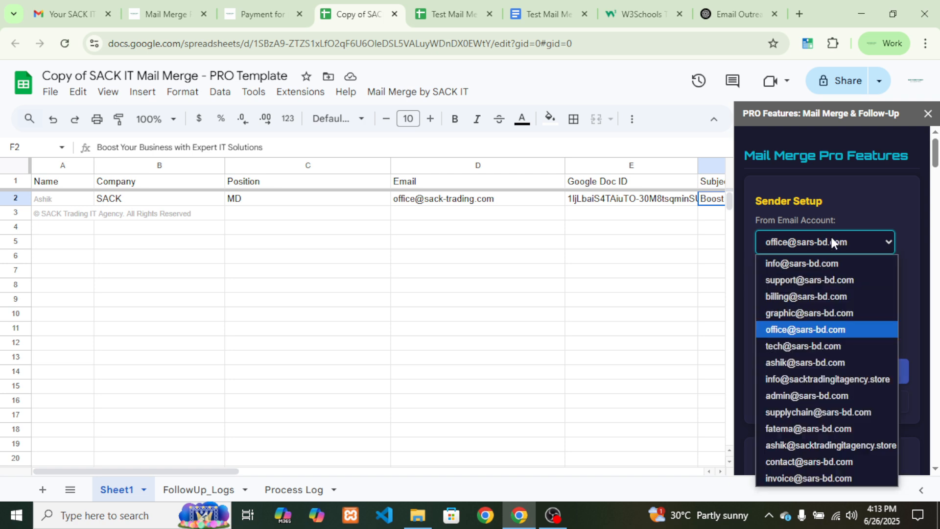
{"action": "left_click", "coordinate": [811, 264]}
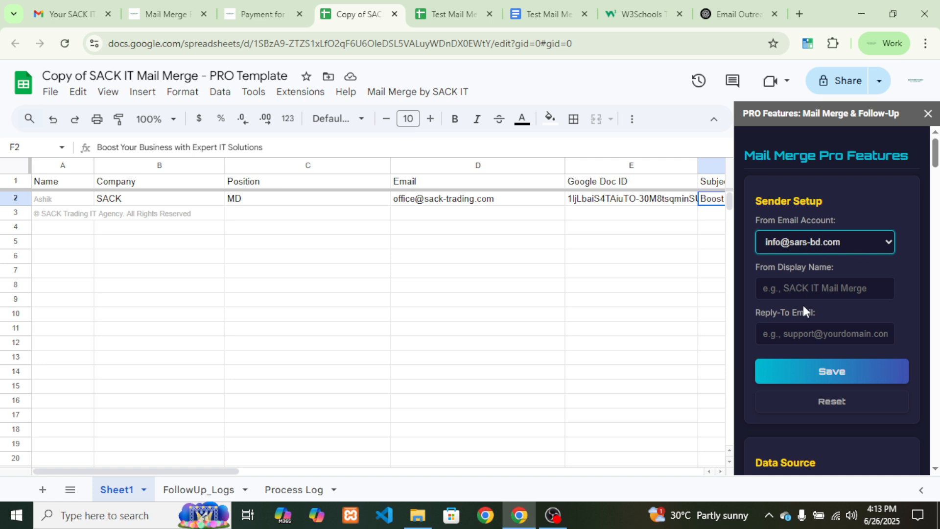
{"action": "left_click", "coordinate": [814, 242]}
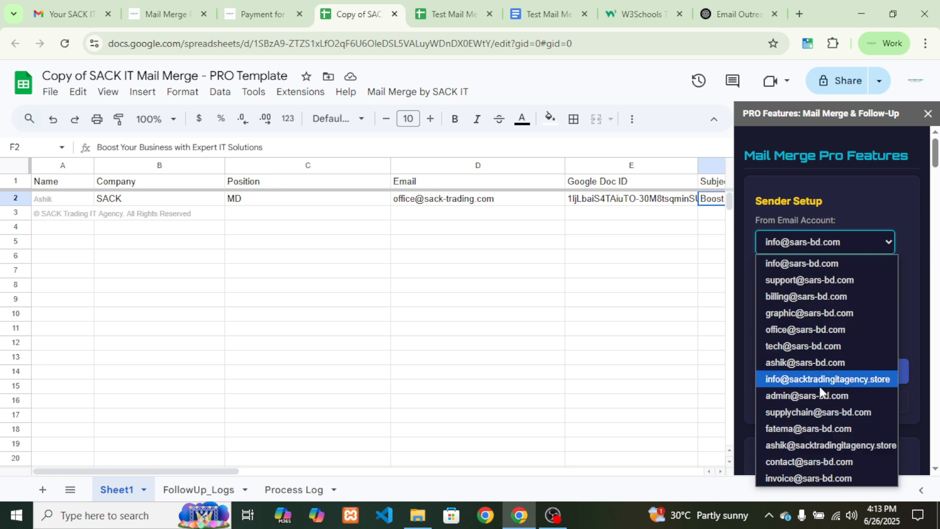
{"action": "left_click", "coordinate": [806, 445]}
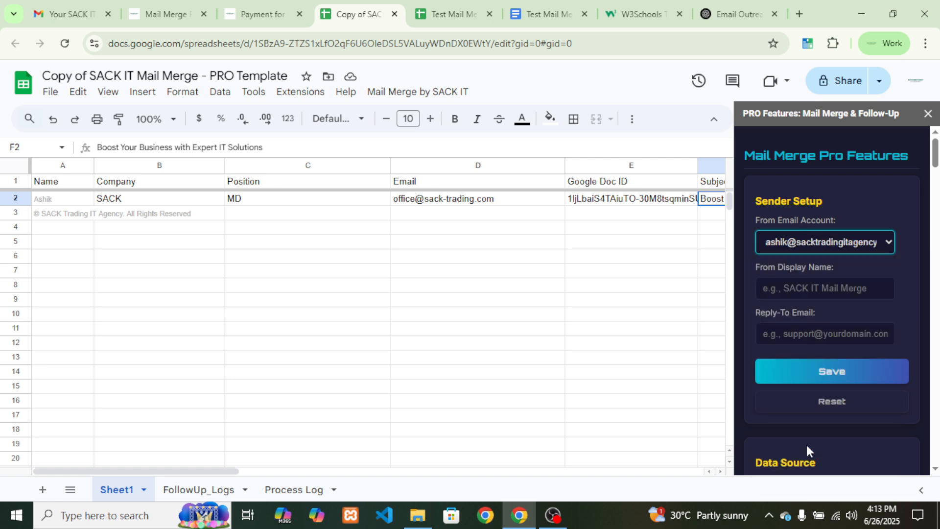
Type the sender's full name into From Display Name
{"action": "left_click", "coordinate": [813, 288]}
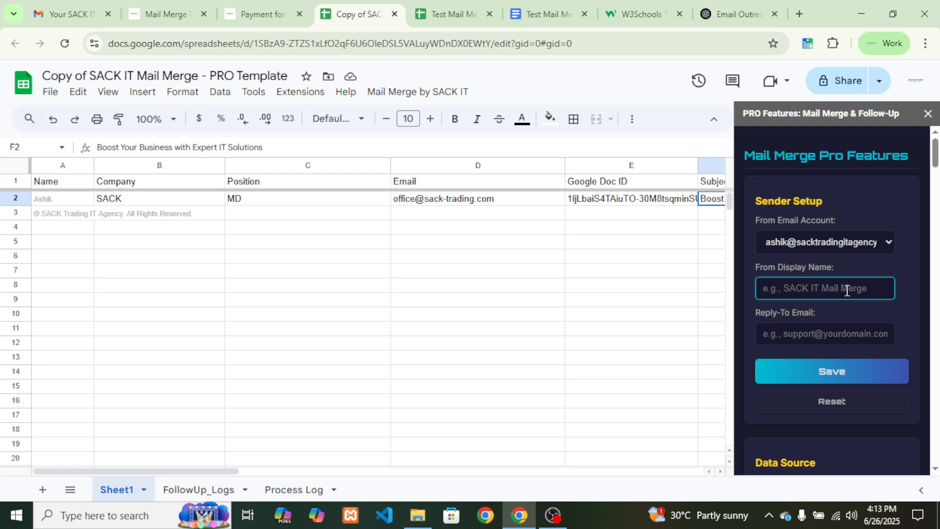
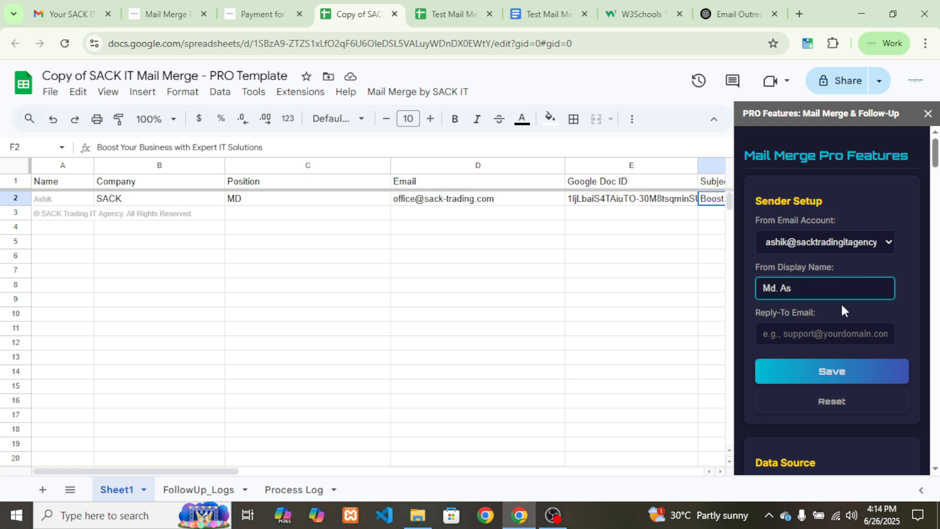
Scroll to the license email's header to confirm it came from SACK Trading IT Agency
{"action": "left_click", "coordinate": [73, 14]}
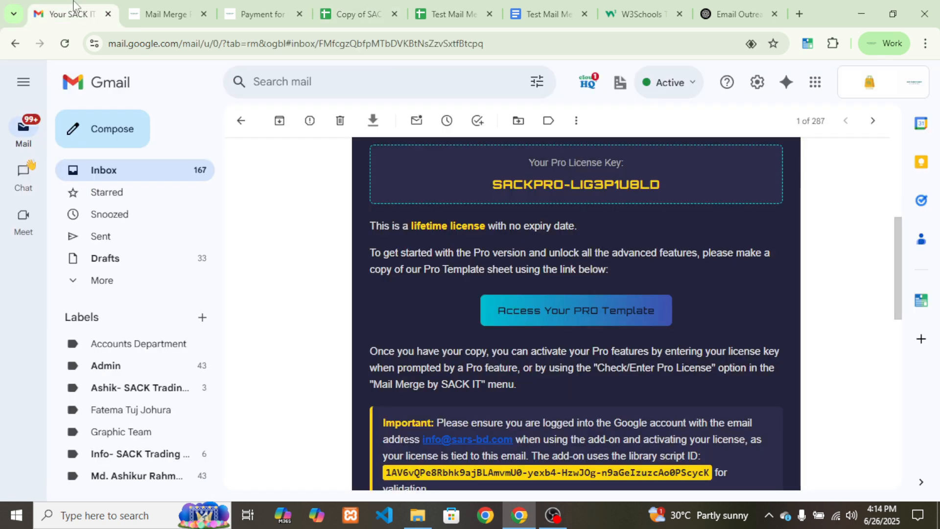
{"action": "scroll", "coordinate": [398, 221], "scroll_direction": "up", "scroll_amount": 5}
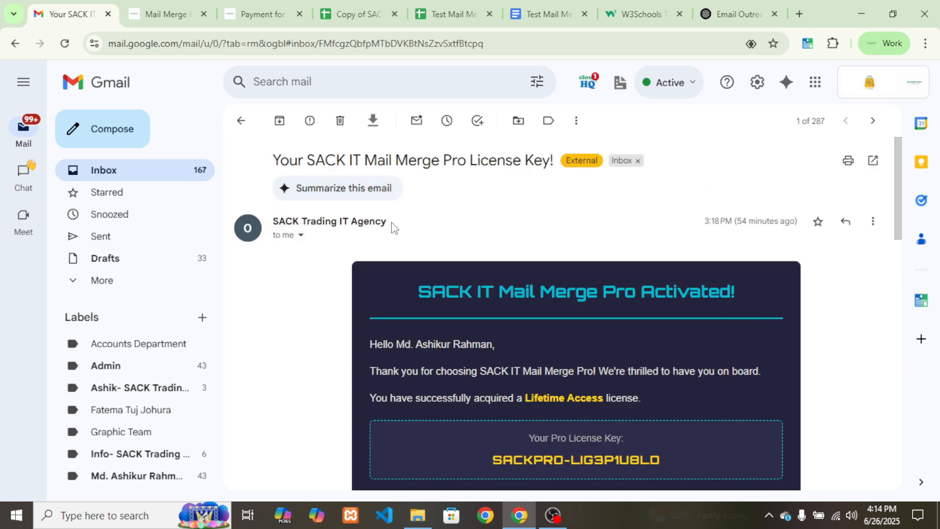
{"action": "left_click_drag", "start_coordinate": [389, 223], "coordinate": [273, 220]}
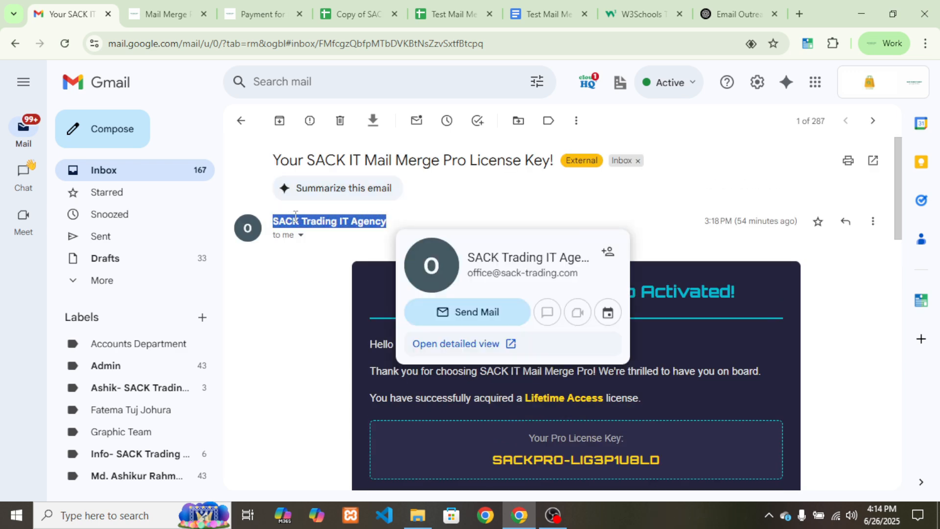
{"action": "left_click", "coordinate": [295, 216]}
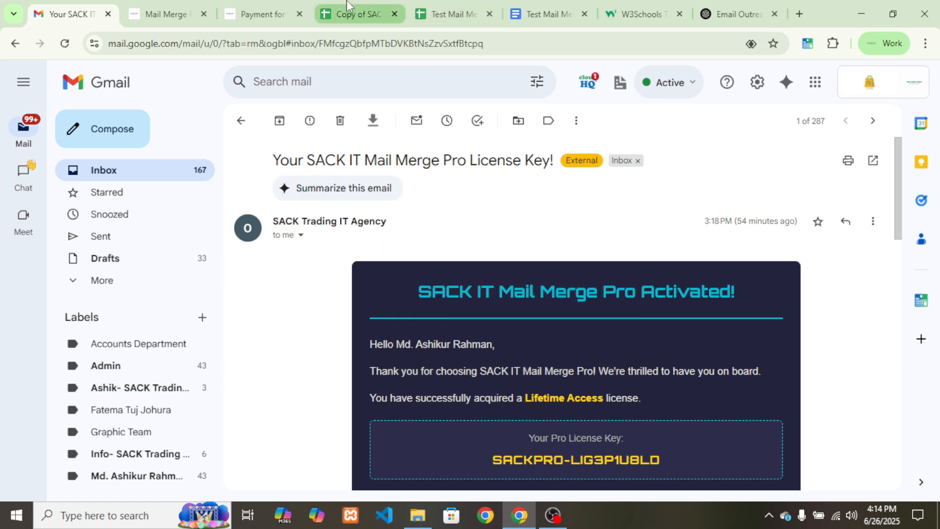
Save the new sender account and display name, then scroll the sidebar to Data Source
{"action": "left_click", "coordinate": [384, 6]}
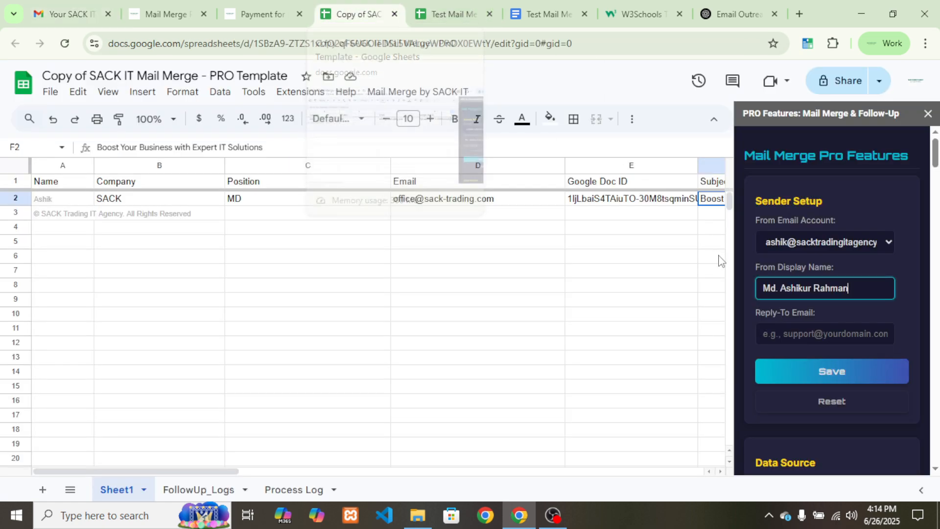
{"action": "scroll", "coordinate": [782, 337], "scroll_direction": "down", "scroll_amount": 1}
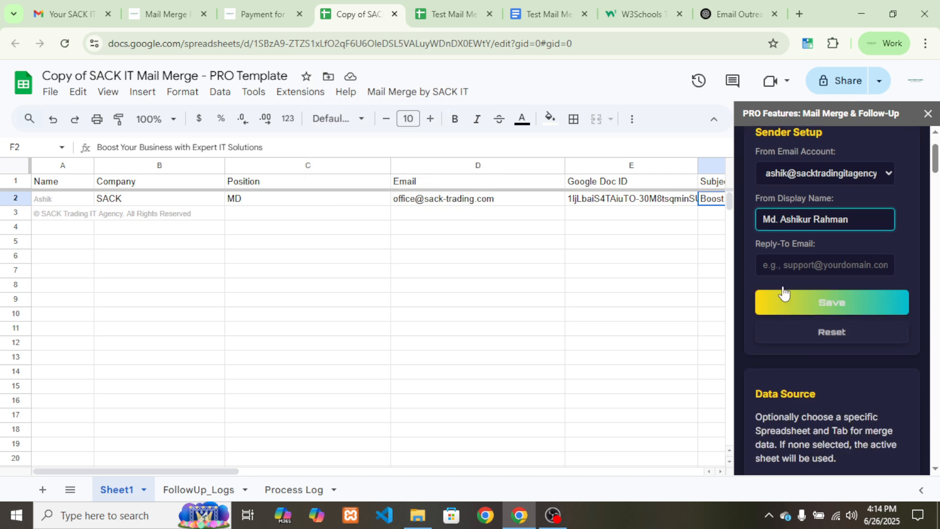
{"action": "left_click", "coordinate": [794, 264]}
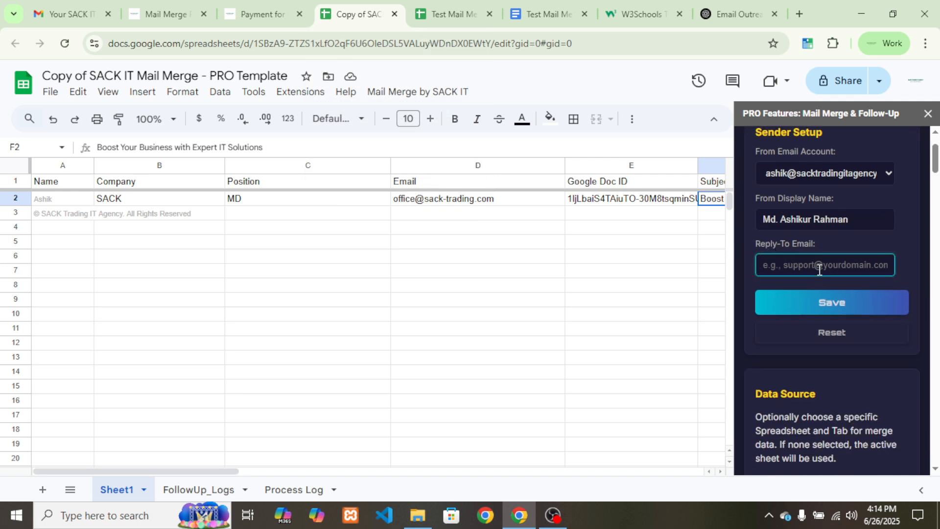
{"action": "left_click", "coordinate": [835, 308]}
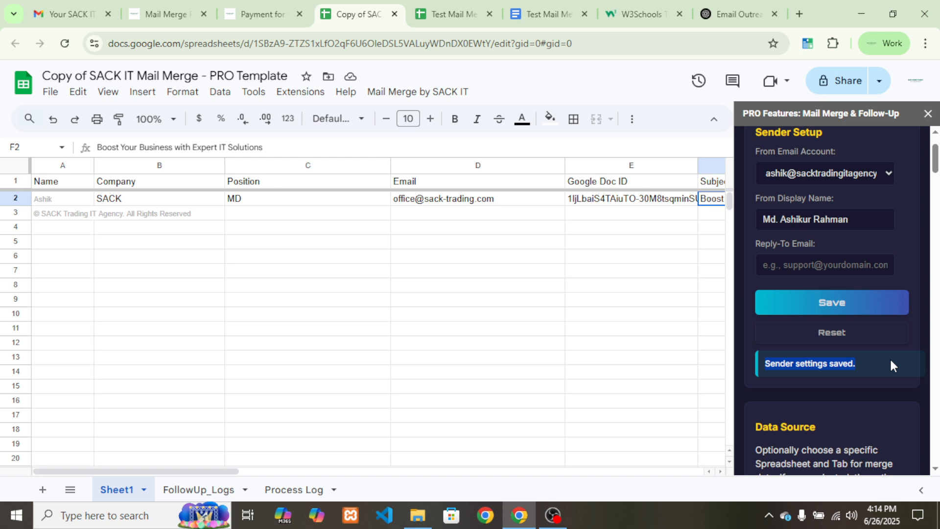
{"action": "scroll", "coordinate": [885, 357], "scroll_direction": "down", "scroll_amount": 4}
{"action": "scroll", "coordinate": [883, 361], "scroll_direction": "down", "scroll_amount": 1}
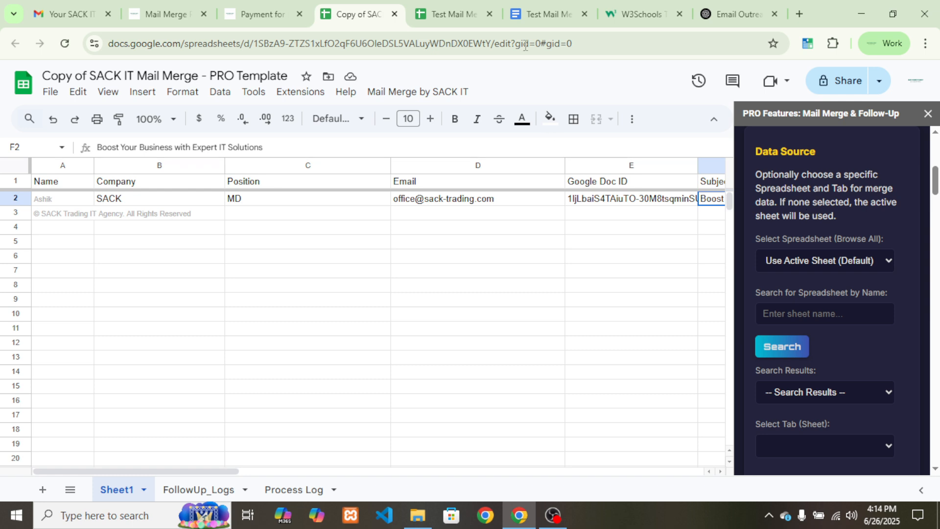
{"action": "left_click", "coordinate": [437, 19]}
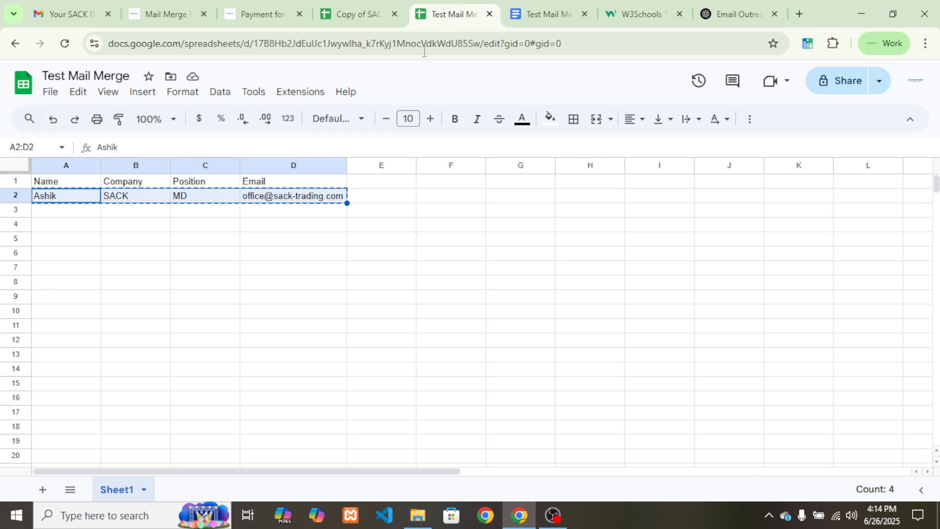
{"action": "left_click", "coordinate": [397, 228]}
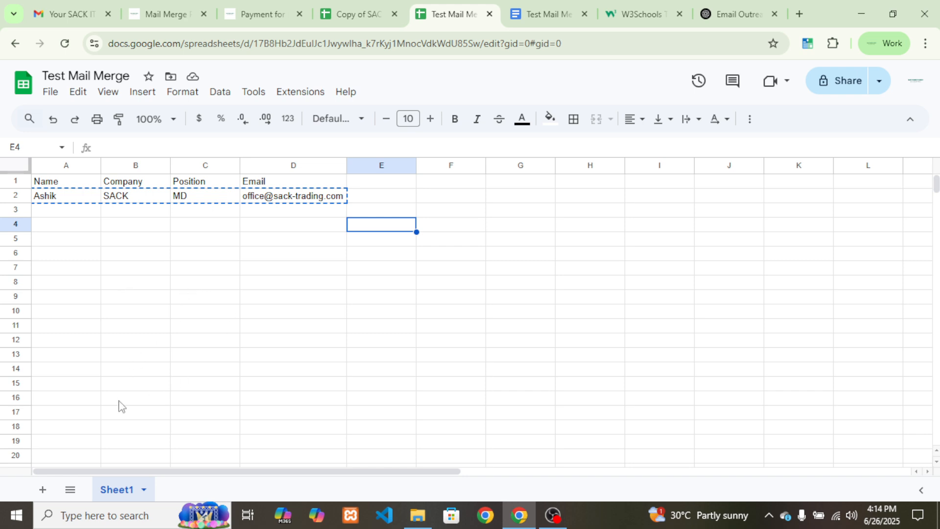
{"action": "left_click", "coordinate": [168, 242]}
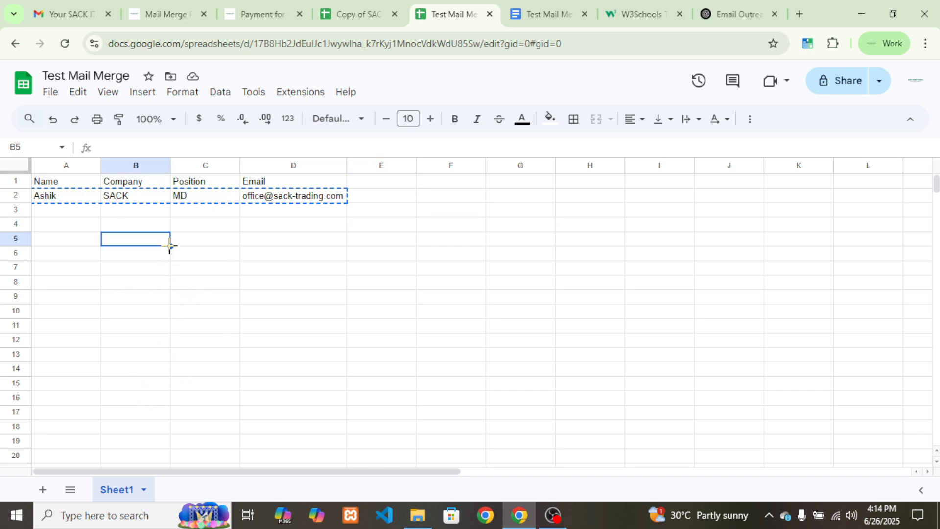
{"action": "left_click", "coordinate": [226, 241]}
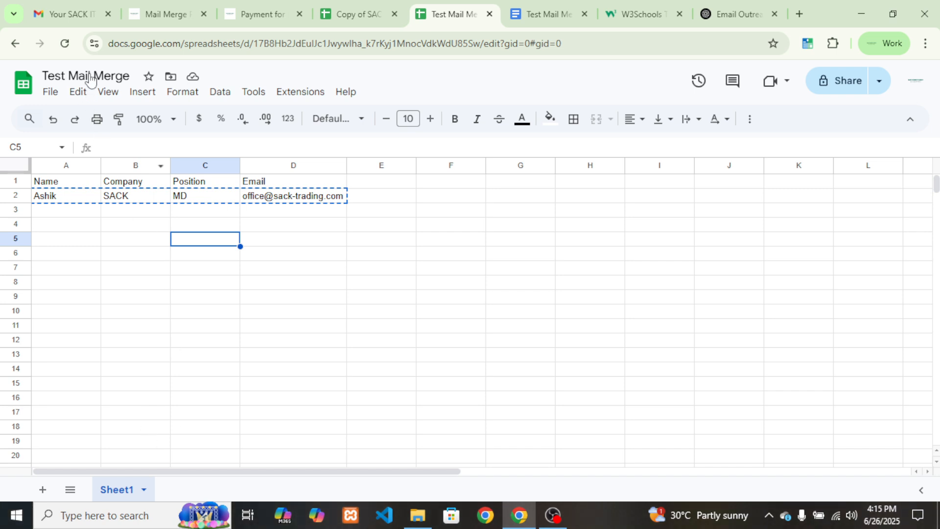
{"action": "left_click", "coordinate": [123, 75]}
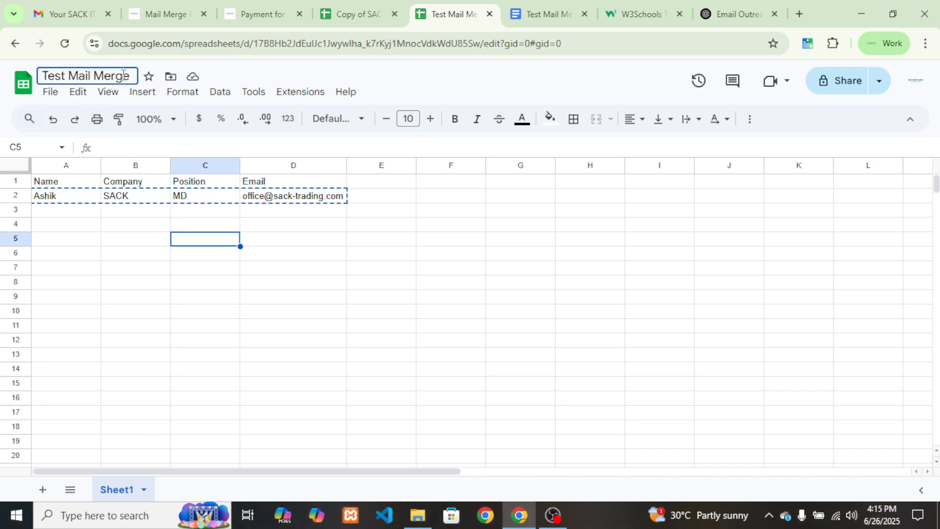
{"action": "key", "text": "Return"}
{"action": "left_click", "coordinate": [362, 13]}
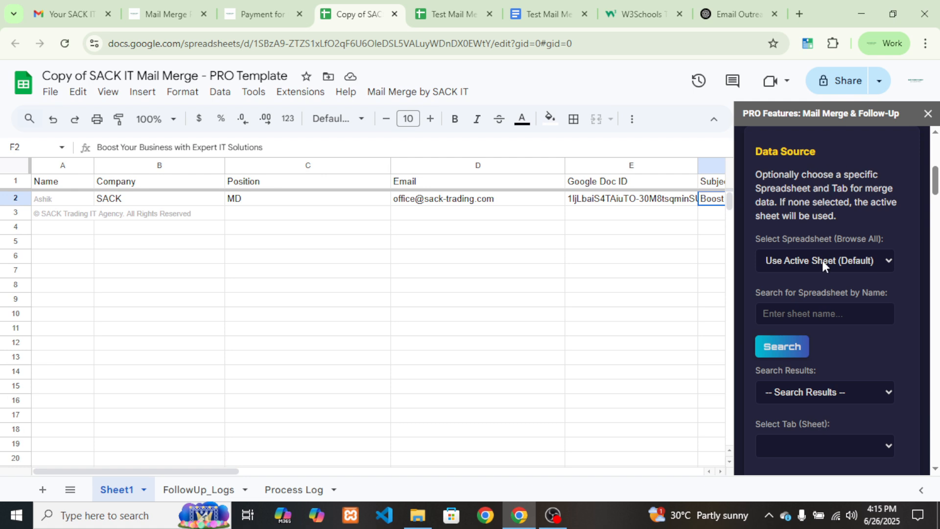
Browse the data-source spreadsheet list, comparing it against the open Test Mail Merge tab
{"action": "left_click", "coordinate": [795, 259]}
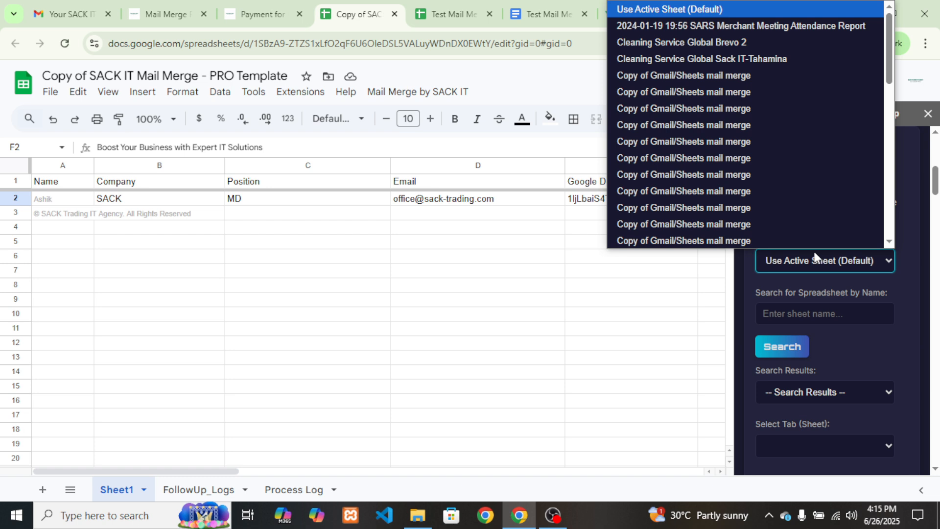
{"action": "left_click", "coordinate": [473, 6]}
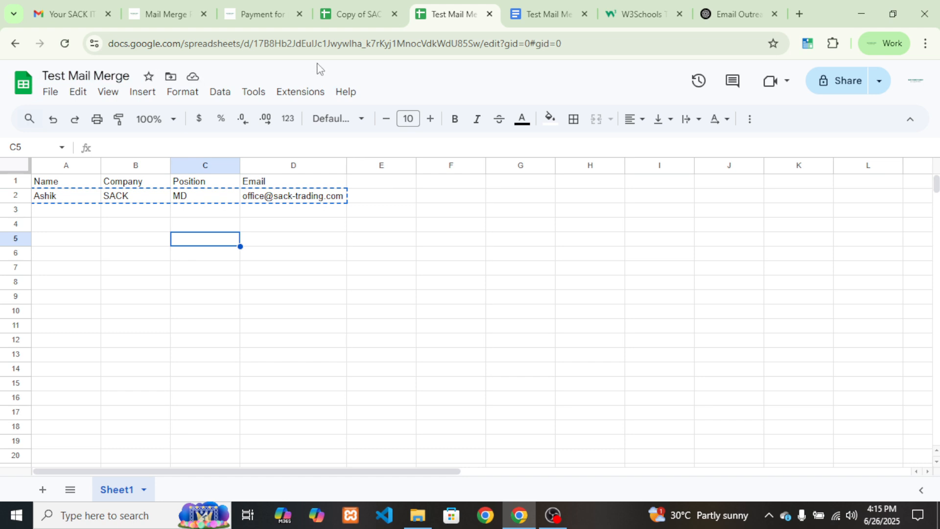
{"action": "left_click", "coordinate": [358, 14]}
{"action": "left_click", "coordinate": [849, 263]}
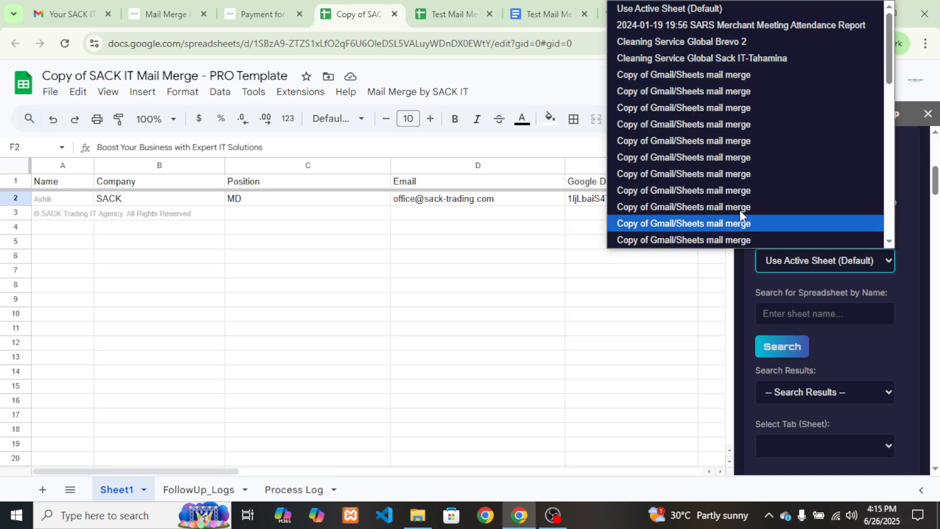
{"action": "left_click", "coordinate": [898, 281]}
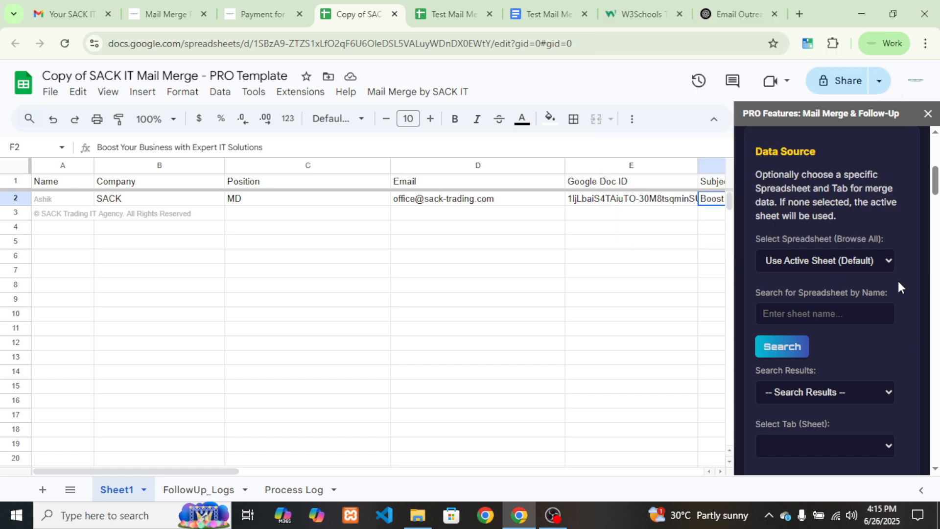
Search spreadsheets for 'test mail merge' and select Test Mail Merge from the results
{"action": "left_click", "coordinate": [837, 315]}
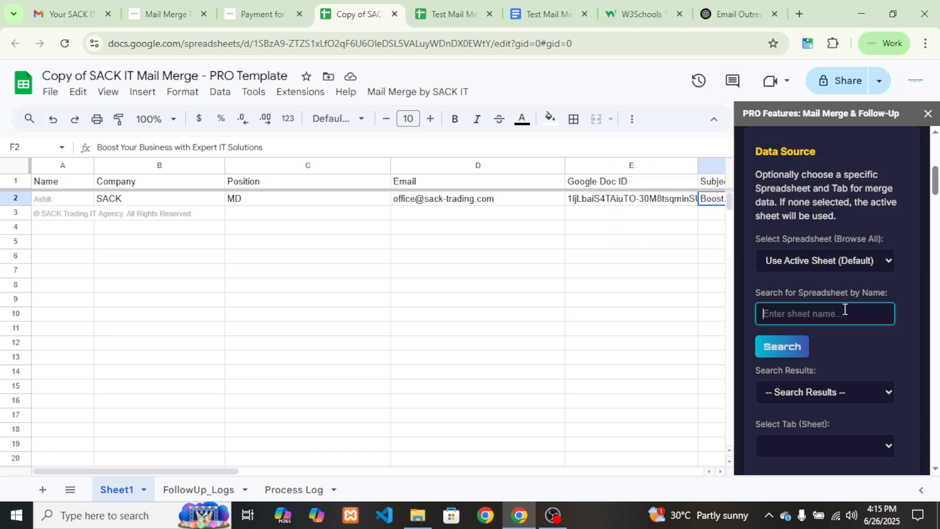
{"action": "type", "text": "test mail merge"}
{"action": "left_click", "coordinate": [788, 348]}
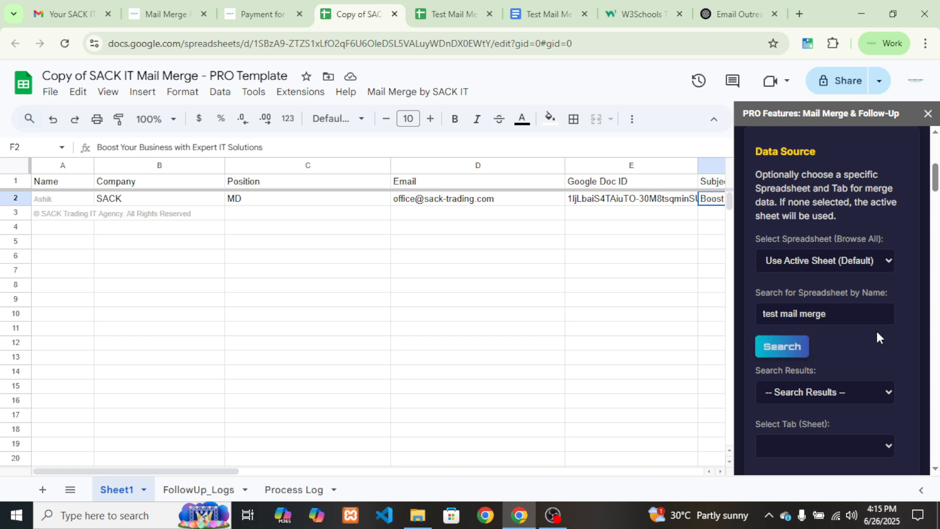
{"action": "scroll", "coordinate": [876, 329], "scroll_direction": "down", "scroll_amount": 1}
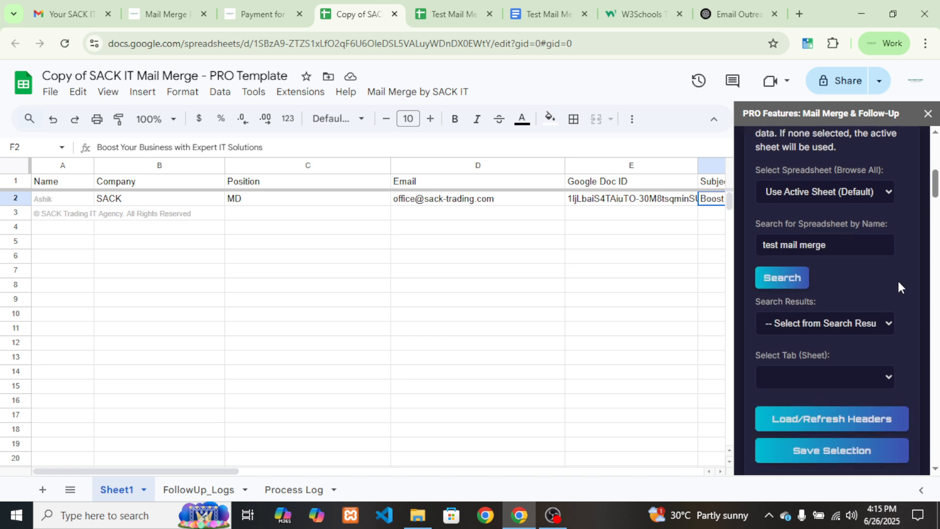
{"action": "scroll", "coordinate": [897, 286], "scroll_direction": "down", "scroll_amount": 1}
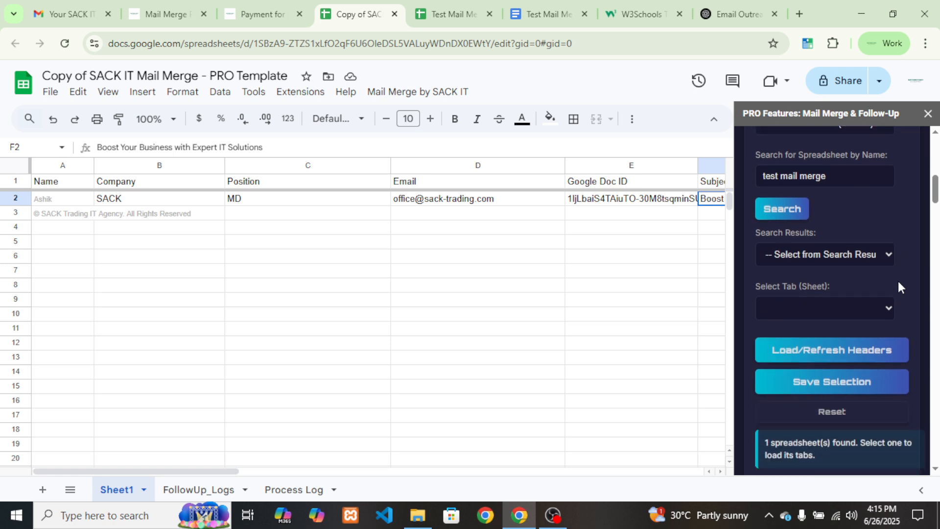
{"action": "left_click", "coordinate": [829, 255]}
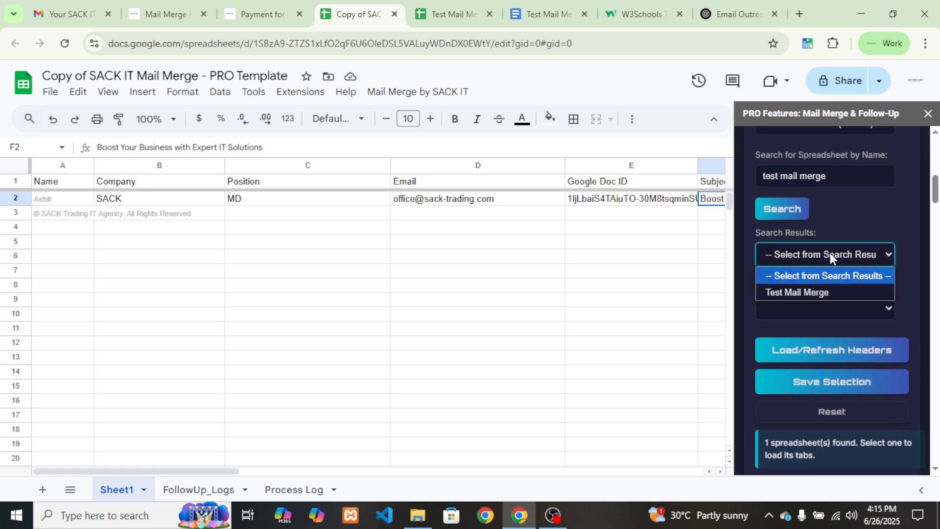
{"action": "left_click", "coordinate": [832, 292]}
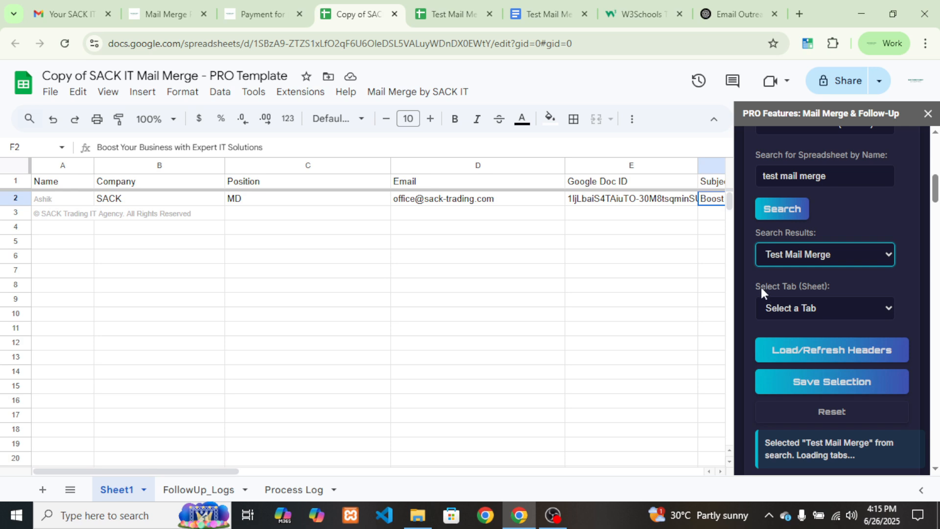
Switch over to the Test Mail Merge spreadsheet tab
{"action": "left_click_drag", "start_coordinate": [751, 283], "coordinate": [845, 275]}
{"action": "left_click", "coordinate": [849, 277]}
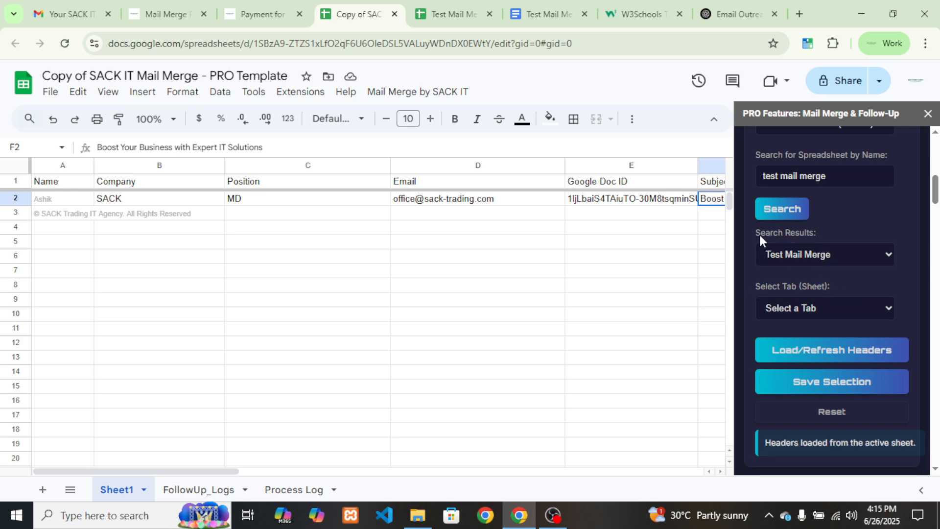
{"action": "left_click", "coordinate": [433, 6]}
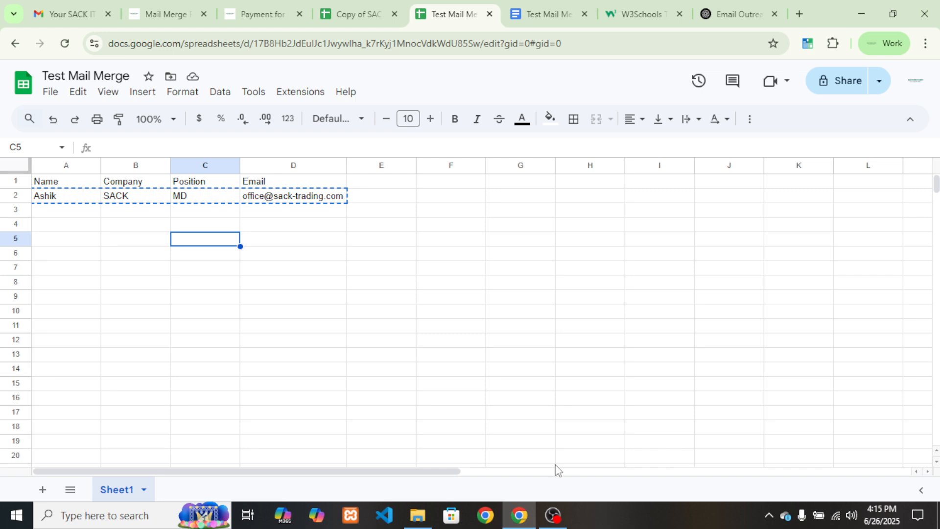
{"action": "left_click", "coordinate": [343, 4]}
{"action": "left_click", "coordinate": [419, 4]}
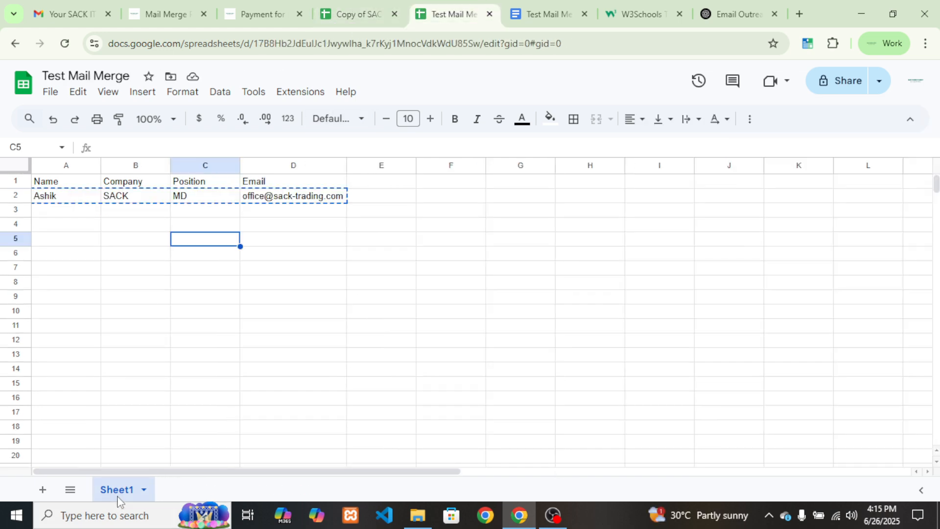
Choose Sheet1 as the Test Mail Merge data tab and save the selection
{"action": "left_click", "coordinate": [363, 6]}
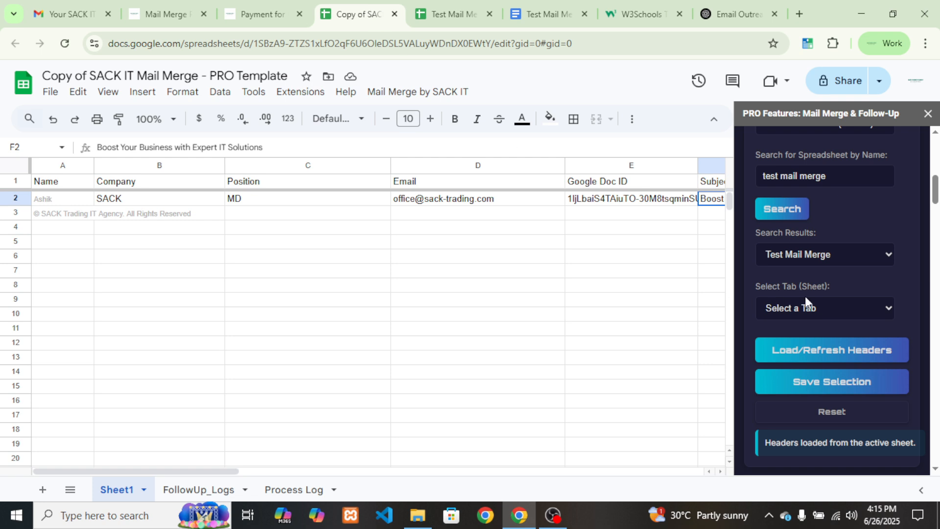
{"action": "left_click", "coordinate": [797, 306]}
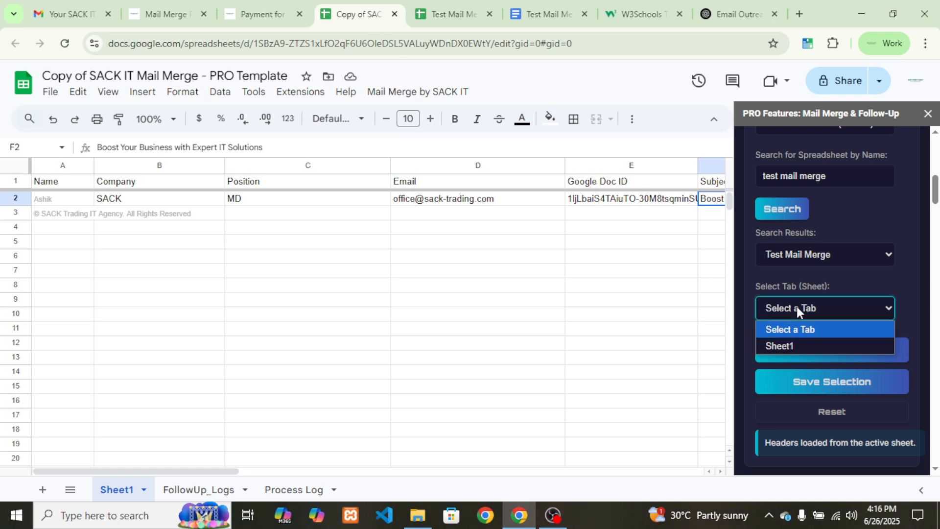
{"action": "left_click", "coordinate": [795, 344]}
{"action": "scroll", "coordinate": [800, 315], "scroll_direction": "down", "scroll_amount": 1}
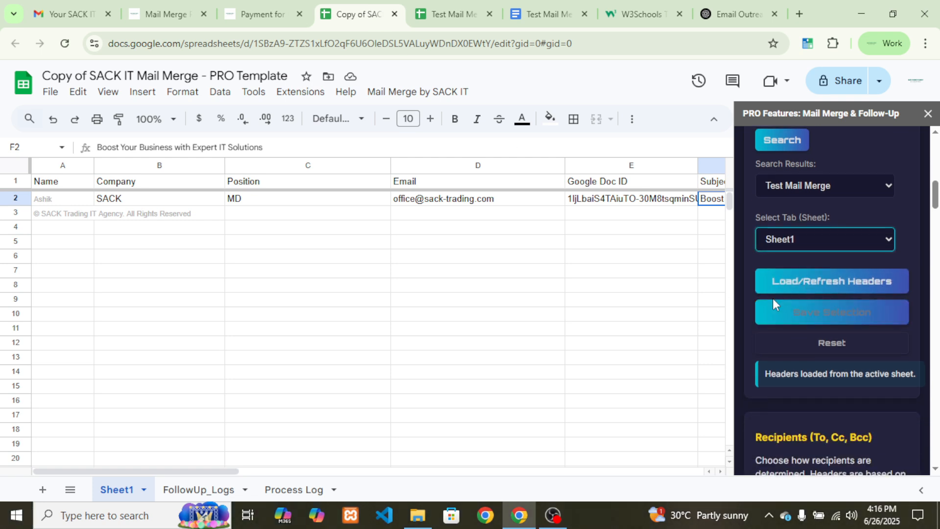
{"action": "left_click", "coordinate": [823, 317]}
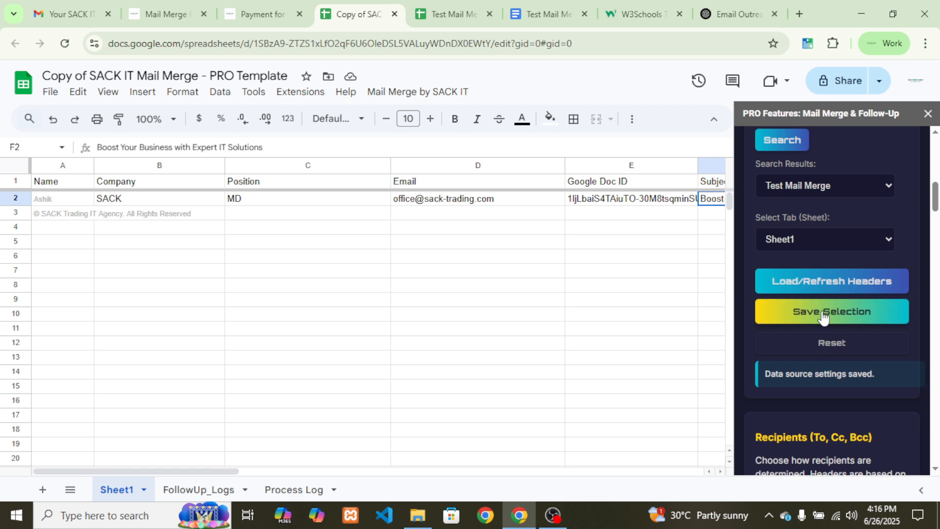
{"action": "scroll", "coordinate": [804, 325], "scroll_direction": "down", "scroll_amount": 2}
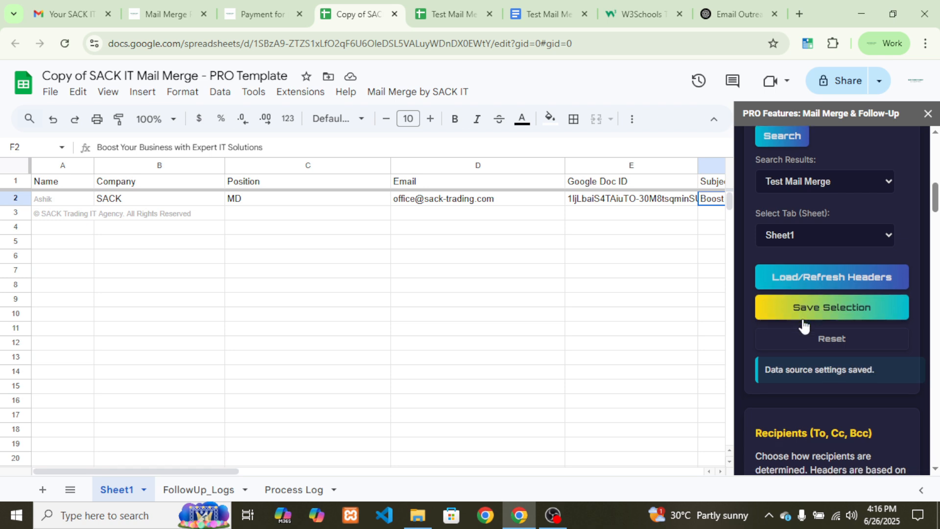
{"action": "scroll", "coordinate": [802, 323], "scroll_direction": "down", "scroll_amount": 1}
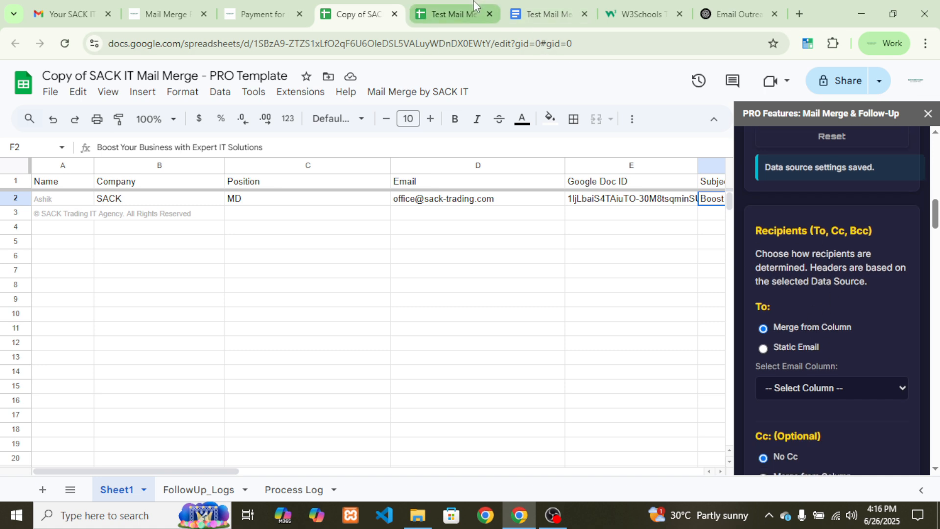
Review the Name, Company, Position and Email headers in A1:D1 and the email in D2
{"action": "left_click", "coordinate": [453, 13]}
{"action": "left_click", "coordinate": [61, 184]}
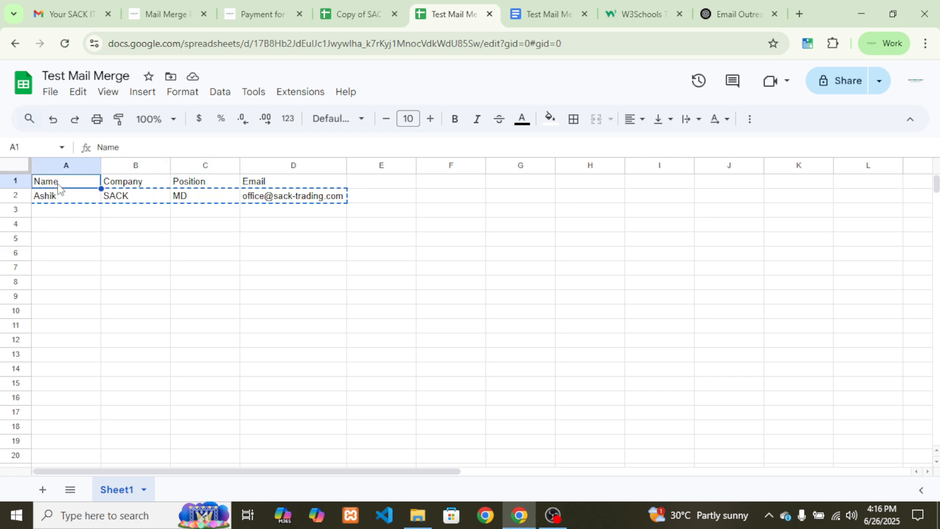
{"action": "left_click", "coordinate": [139, 186]}
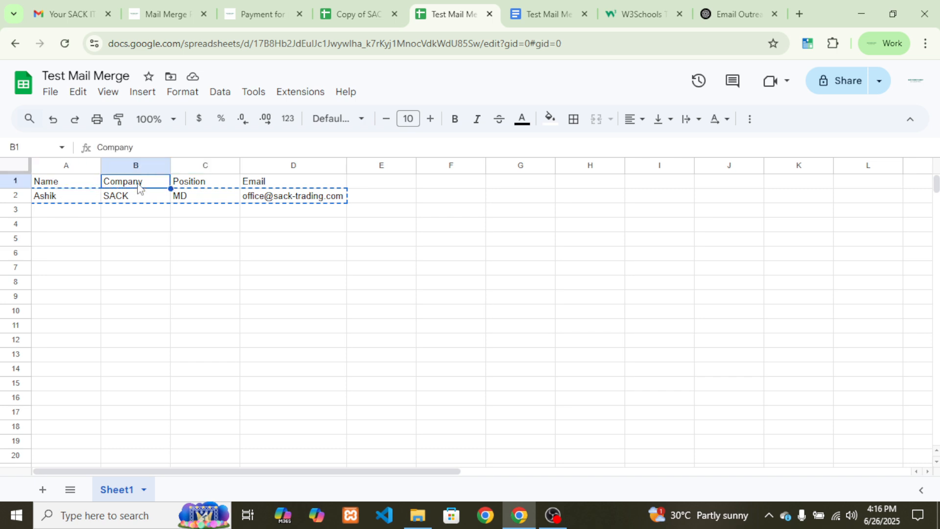
{"action": "left_click", "coordinate": [203, 186]}
{"action": "left_click", "coordinate": [263, 184]}
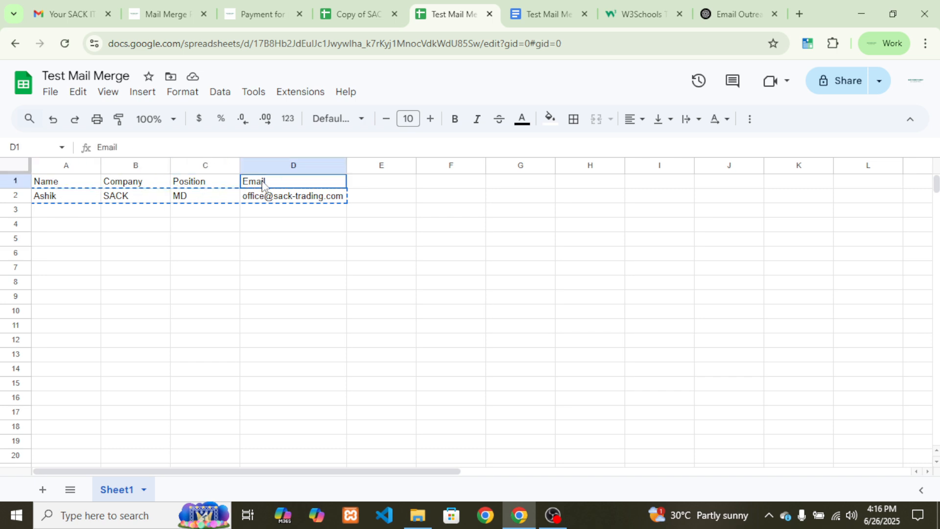
{"action": "left_click", "coordinate": [74, 185]}
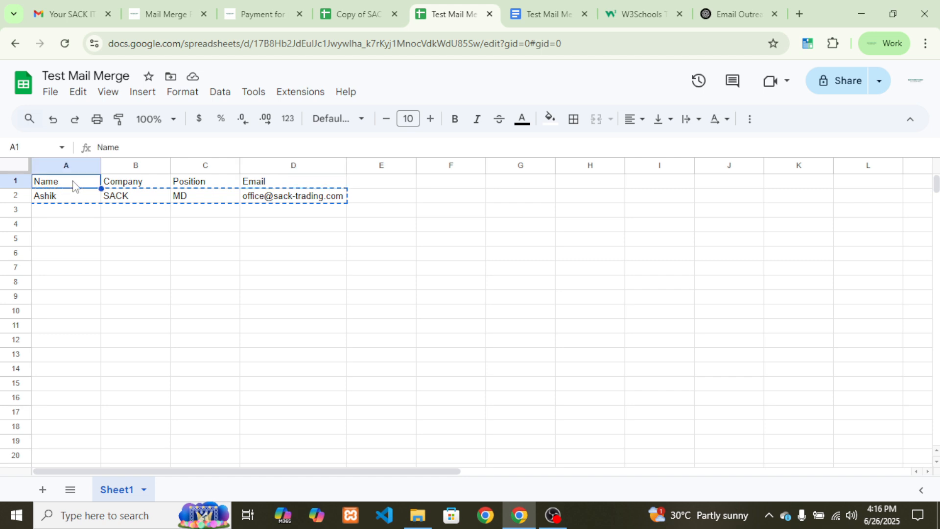
{"action": "left_click", "coordinate": [265, 186]}
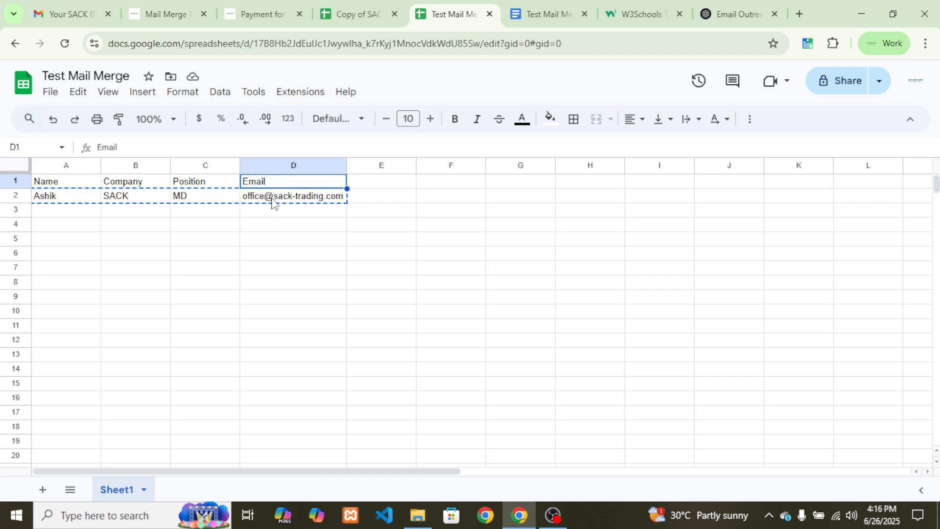
{"action": "left_click", "coordinate": [273, 200]}
{"action": "left_click", "coordinate": [268, 188]}
Take recipient addresses from the Email column with No Cc and No Bcc, and save
{"action": "left_click", "coordinate": [371, 7]}
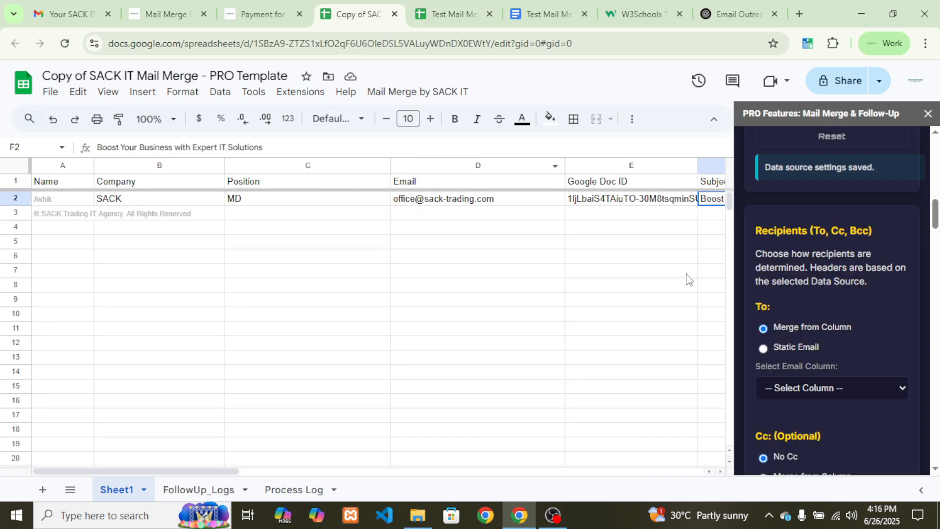
{"action": "scroll", "coordinate": [777, 366], "scroll_direction": "down", "scroll_amount": 1}
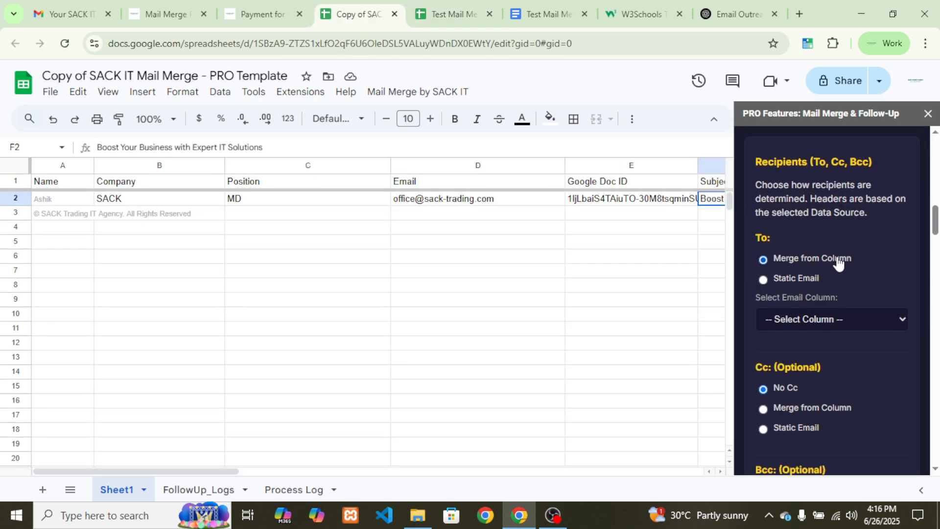
{"action": "left_click", "coordinate": [795, 322]}
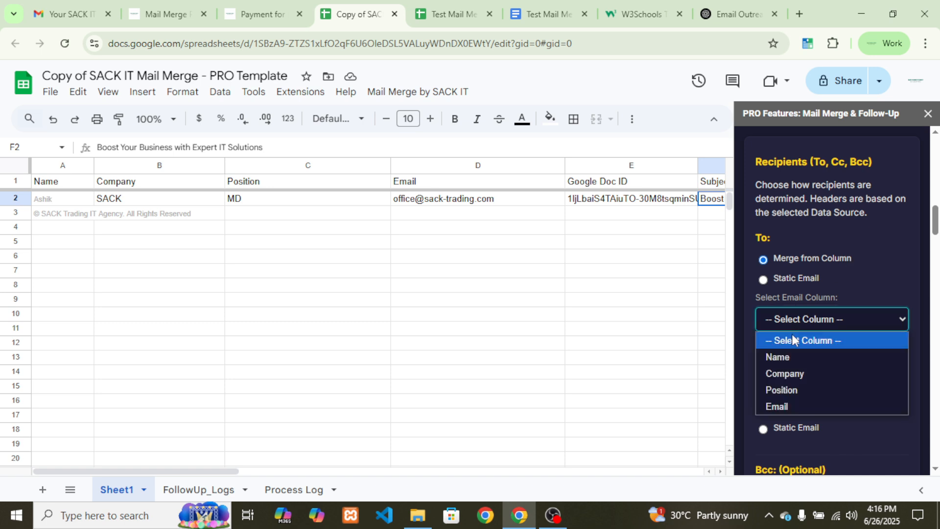
{"action": "left_click", "coordinate": [780, 406]}
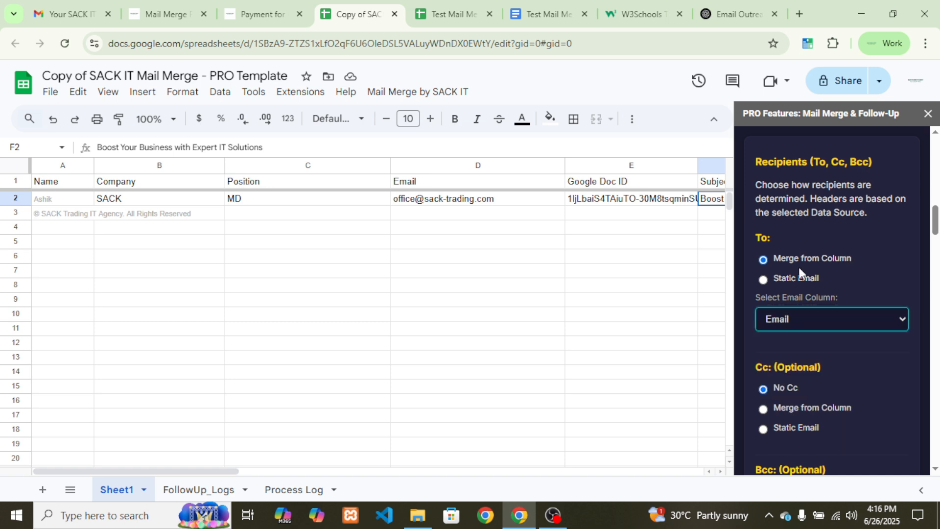
{"action": "left_click", "coordinate": [767, 282]}
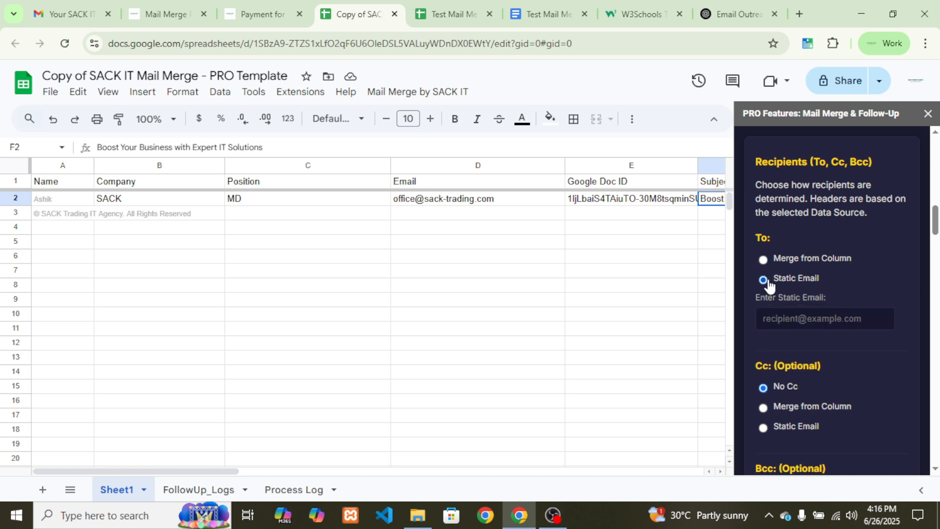
{"action": "left_click", "coordinate": [793, 318]}
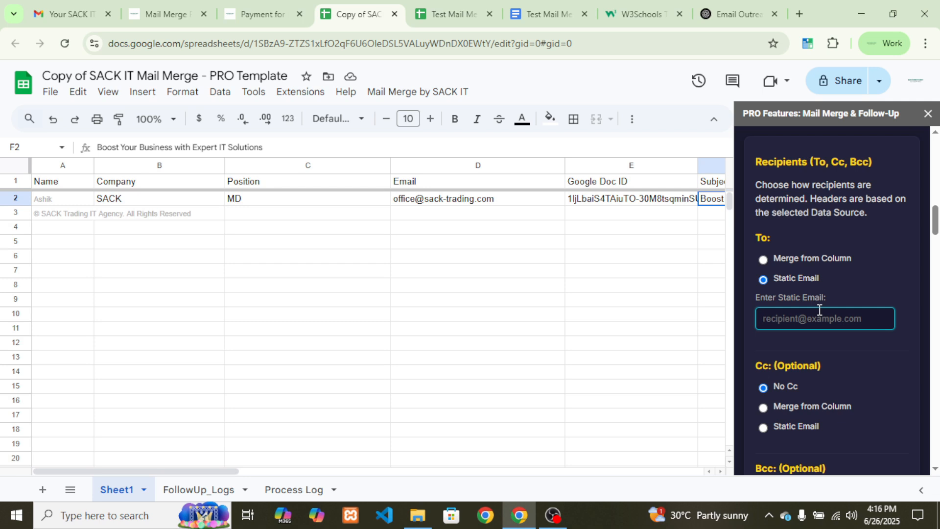
{"action": "left_click", "coordinate": [785, 264]}
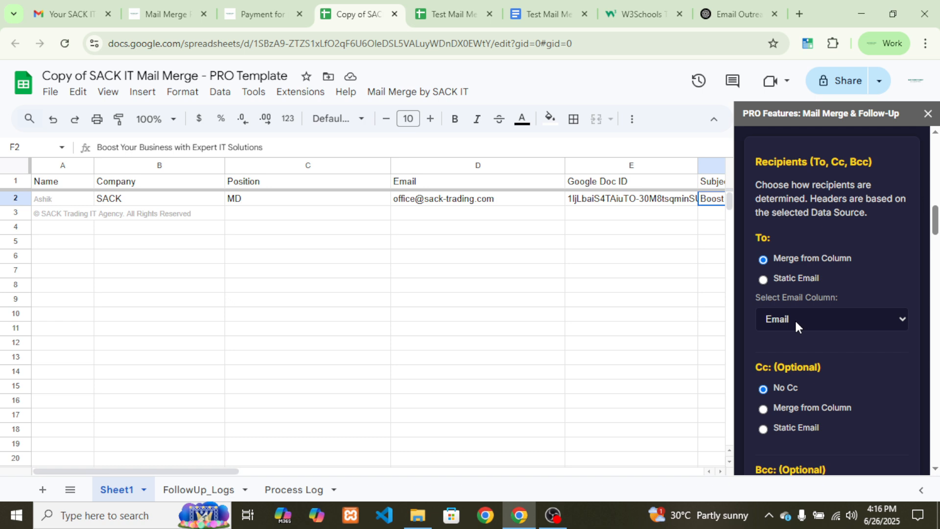
{"action": "scroll", "coordinate": [821, 351], "scroll_direction": "down", "scroll_amount": 3}
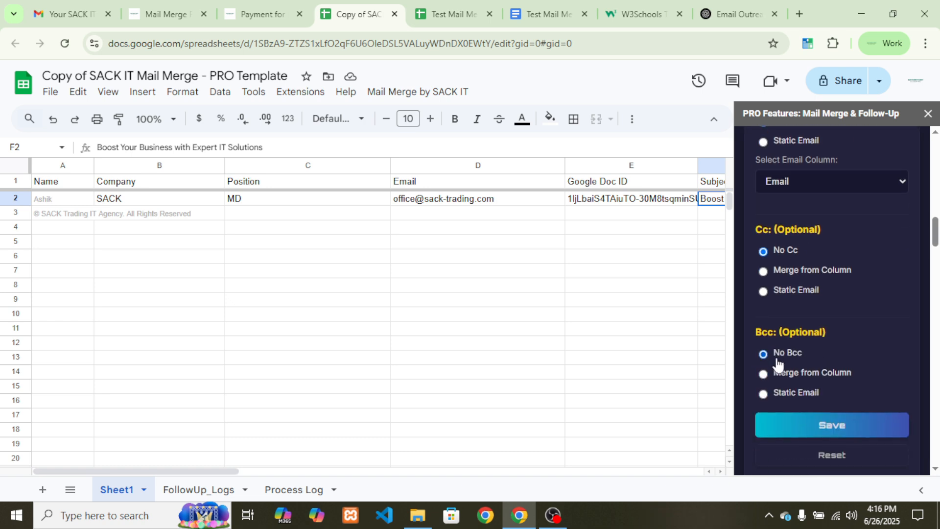
{"action": "scroll", "coordinate": [783, 360], "scroll_direction": "down", "scroll_amount": 2}
{"action": "left_click", "coordinate": [820, 351]}
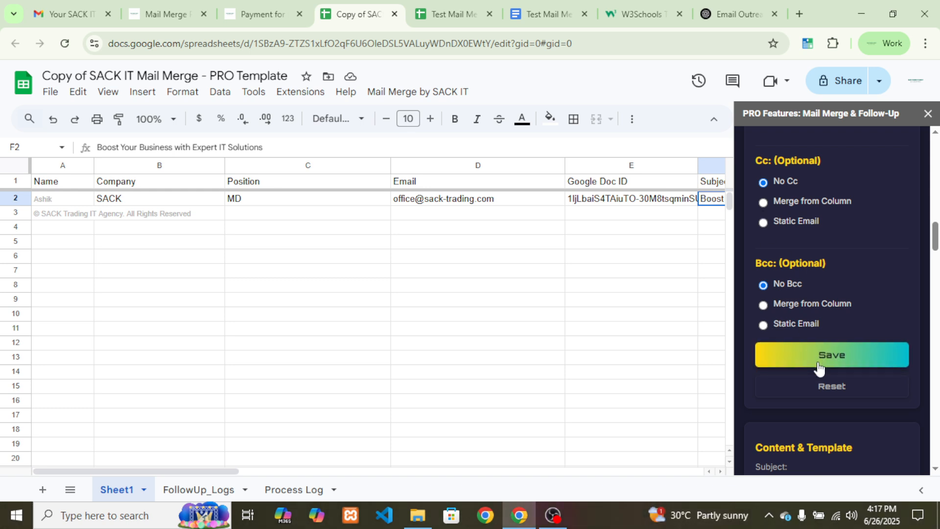
Paste the copied headline 'Boost Your Business with Expert IT Solutions' into the Subject field
{"action": "scroll", "coordinate": [832, 322], "scroll_direction": "down", "scroll_amount": 2}
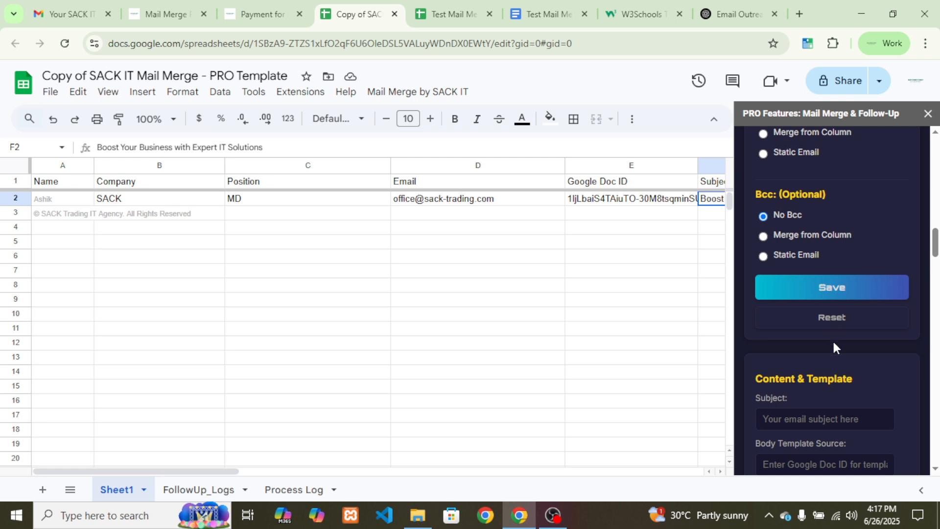
{"action": "scroll", "coordinate": [850, 348], "scroll_direction": "down", "scroll_amount": 1}
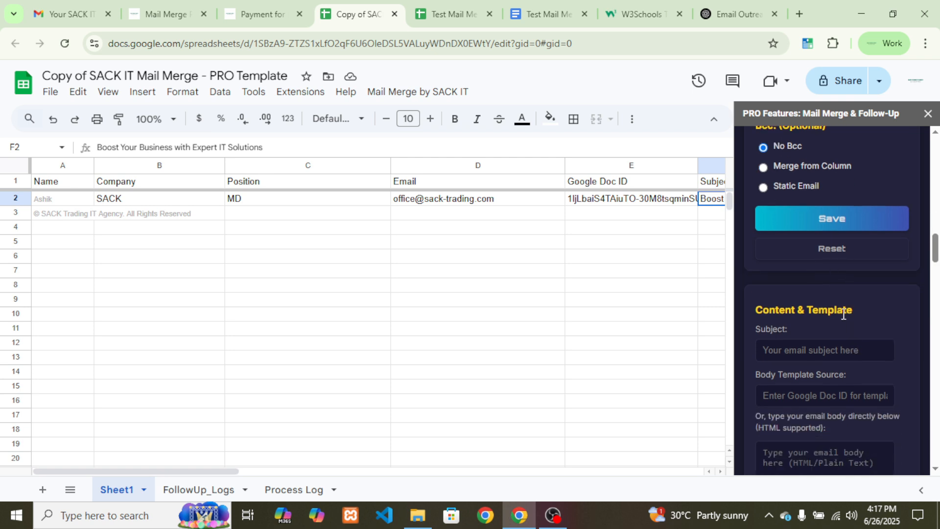
{"action": "scroll", "coordinate": [850, 350], "scroll_direction": "down", "scroll_amount": 1}
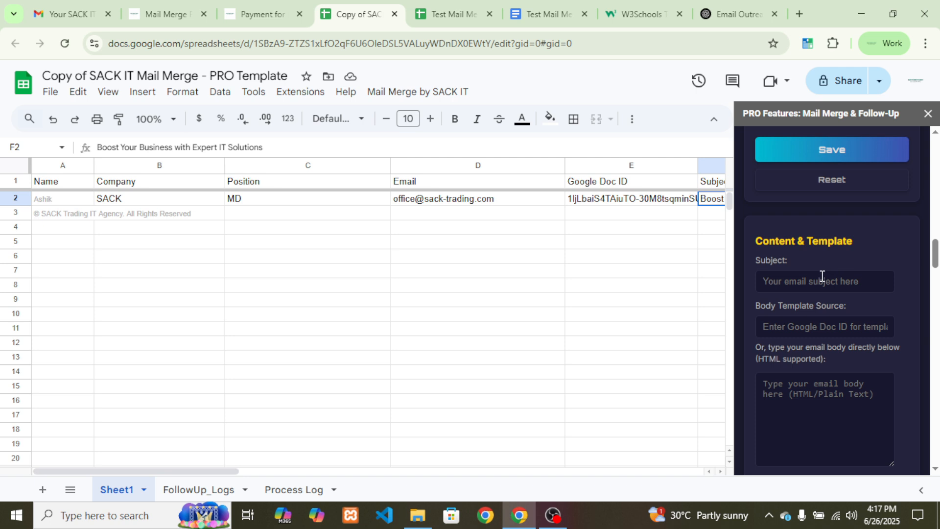
{"action": "left_click", "coordinate": [798, 280]}
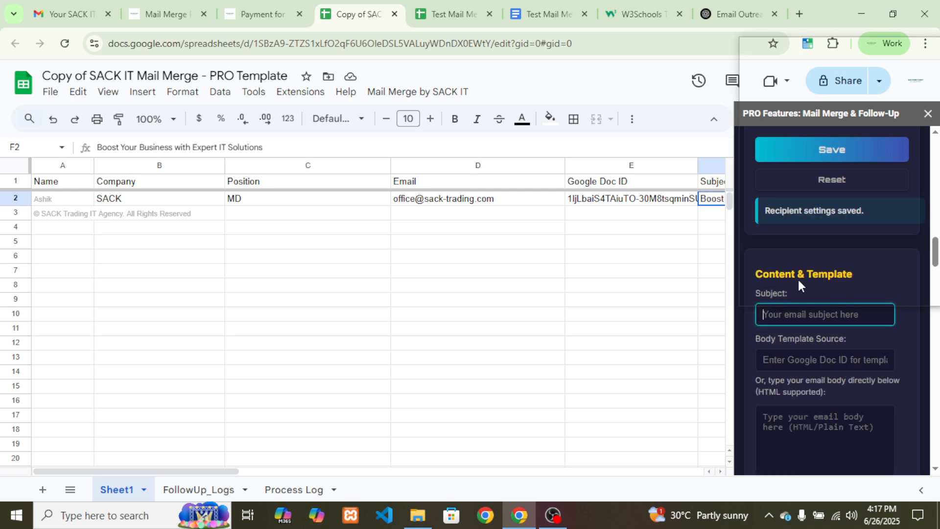
{"action": "key", "text": "super+v"}
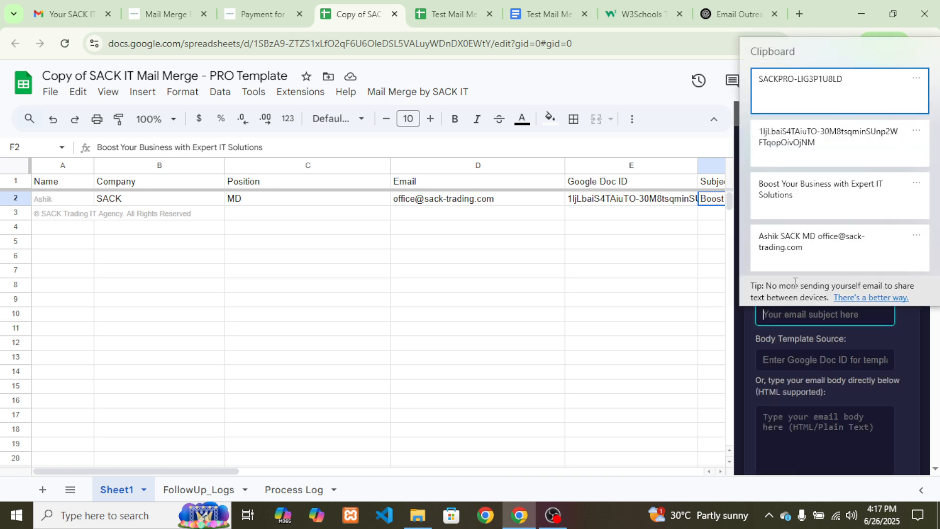
{"action": "left_click", "coordinate": [809, 192]}
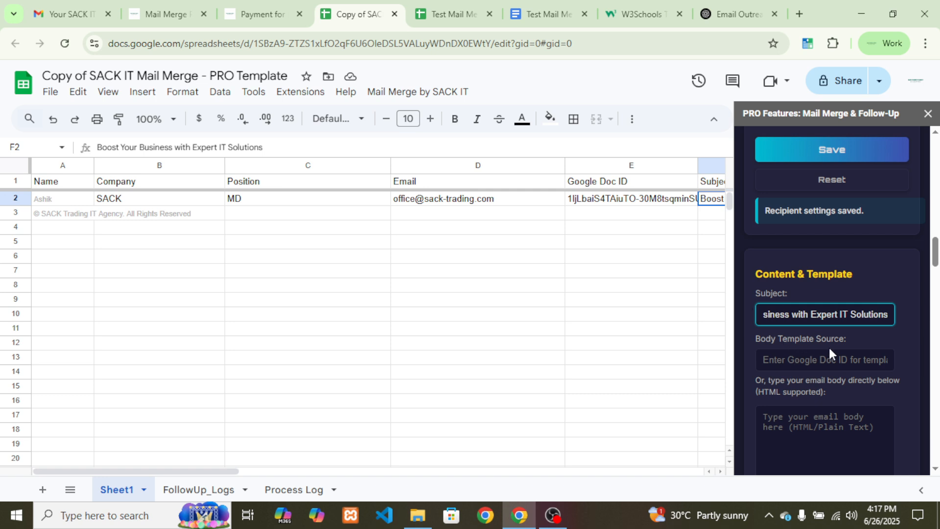
Append 'for' plus the {{Company}} merge field to the subject
{"action": "left_click", "coordinate": [883, 313]}
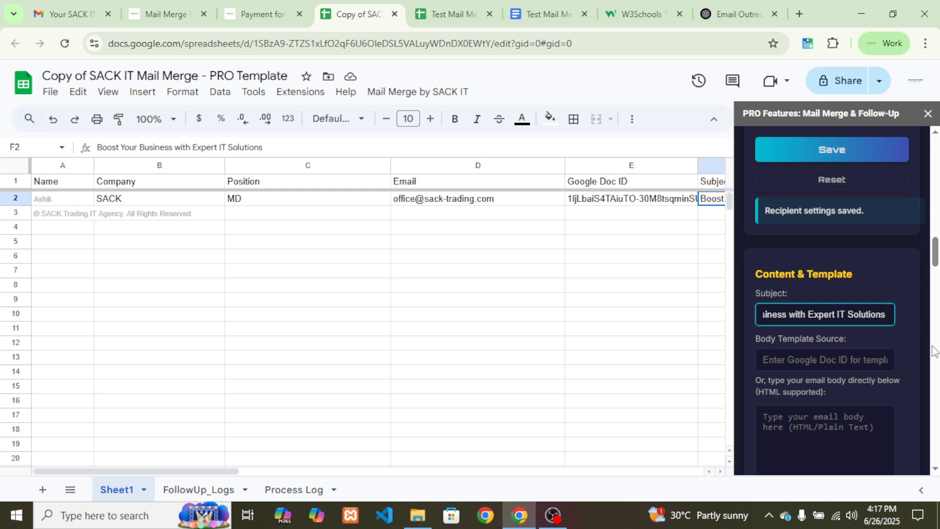
{"action": "type", "text": "for "}
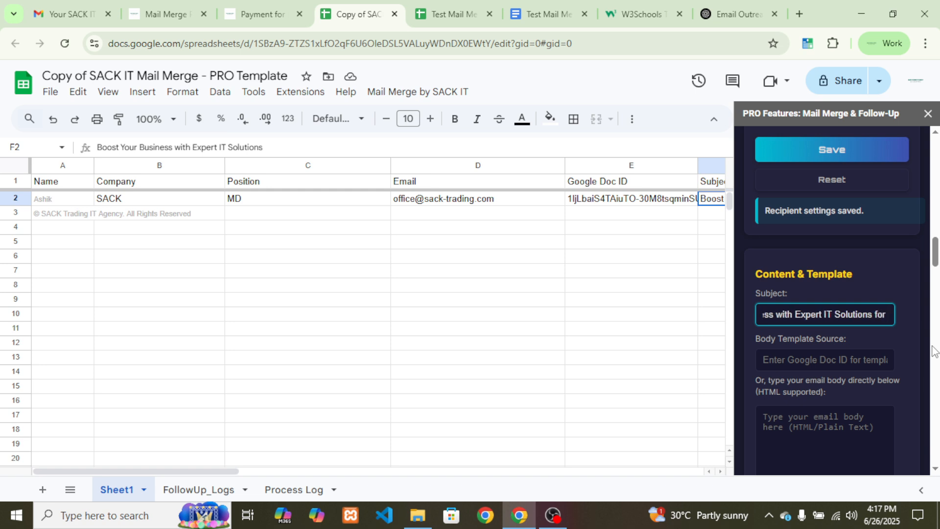
{"action": "type", "text": "{{"}
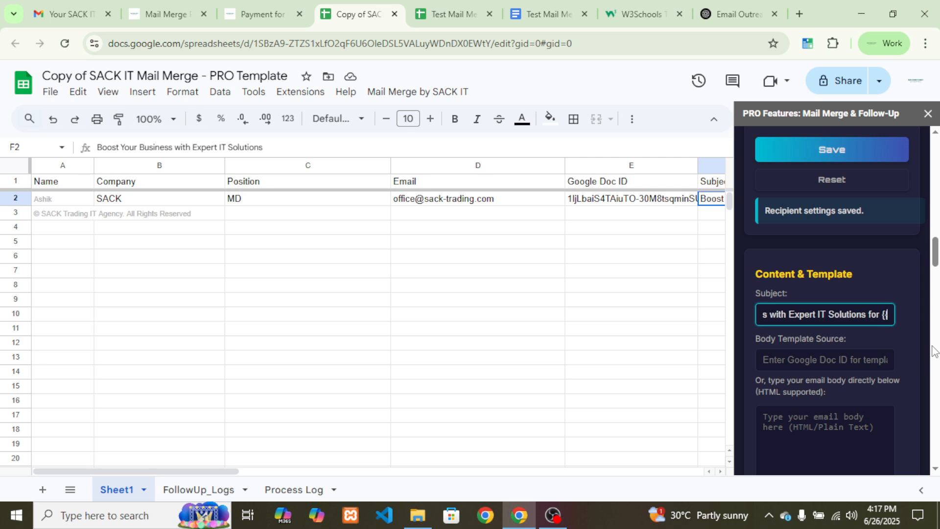
{"action": "type", "text": "Compan"}
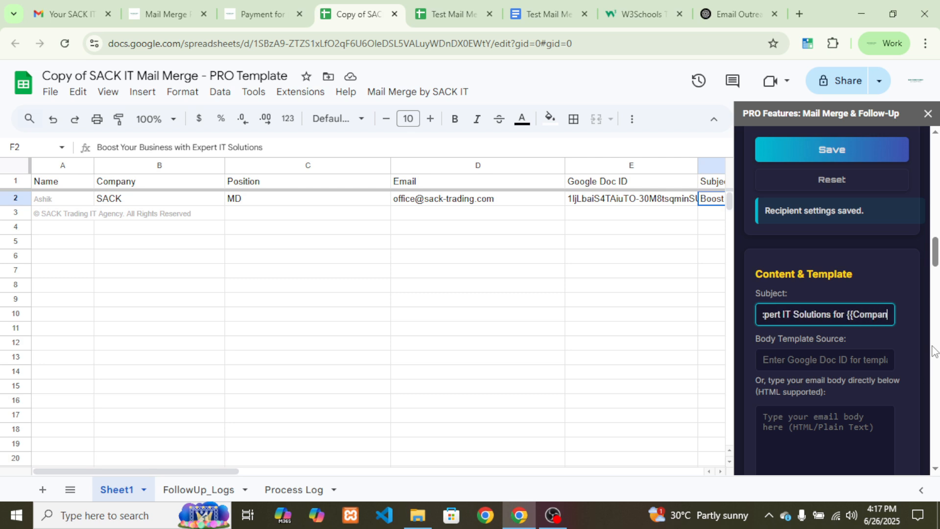
{"action": "type", "text": "y}}"}
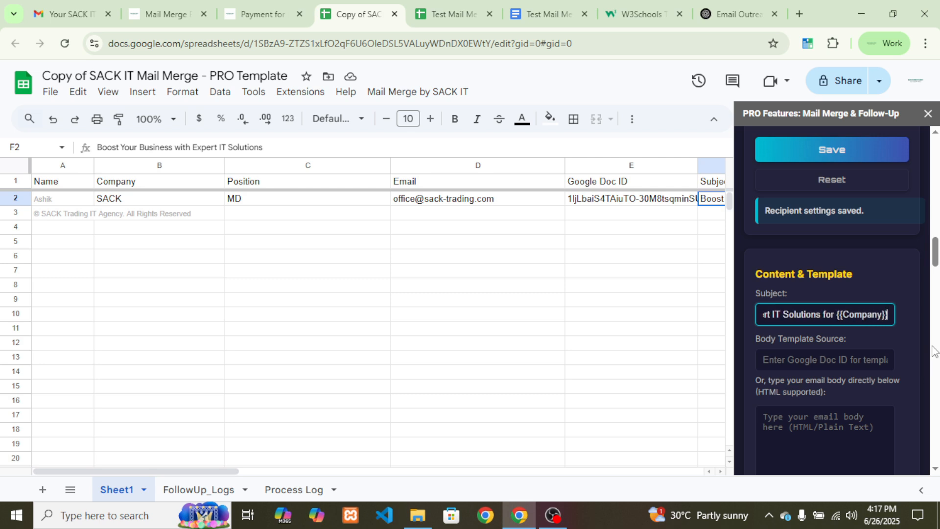
{"action": "key", "text": "BackSpace"}
{"action": "key", "text": "BackSpace"}
{"action": "key", "text": "BackSpace"}
{"action": "key", "text": "BackSpace"}
{"action": "key", "text": "BackSpace"}
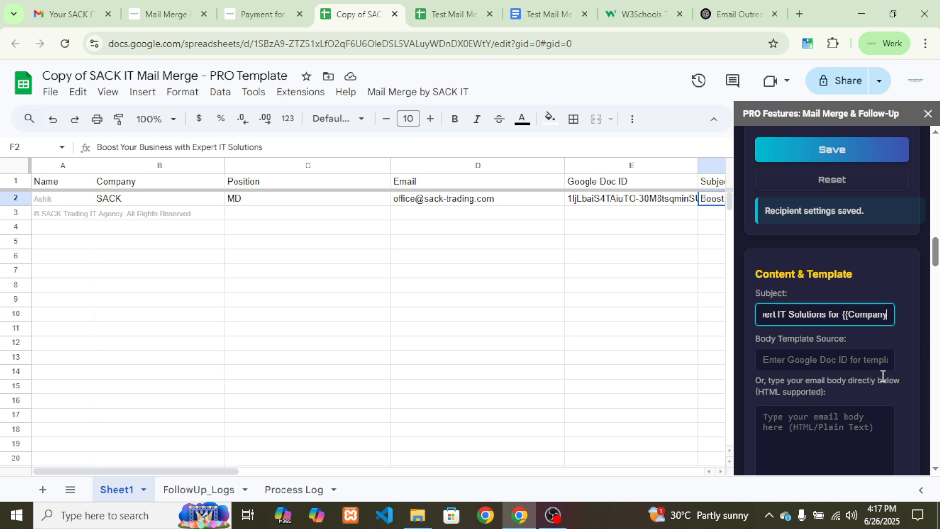
{"action": "key", "text": "BackSpace"}
{"action": "key", "text": "BackSpace"}
{"action": "key", "text": "BackSpace"}
{"action": "key", "text": "BackSpace"}
{"action": "key", "text": "BackSpace"}
{"action": "key", "text": "BackSpace"}
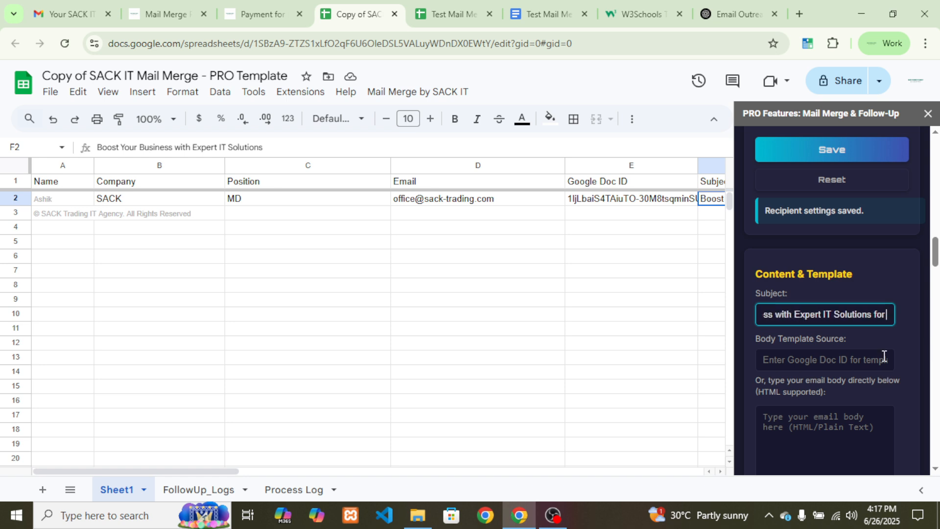
{"action": "scroll", "coordinate": [884, 362], "scroll_direction": "down", "scroll_amount": 3}
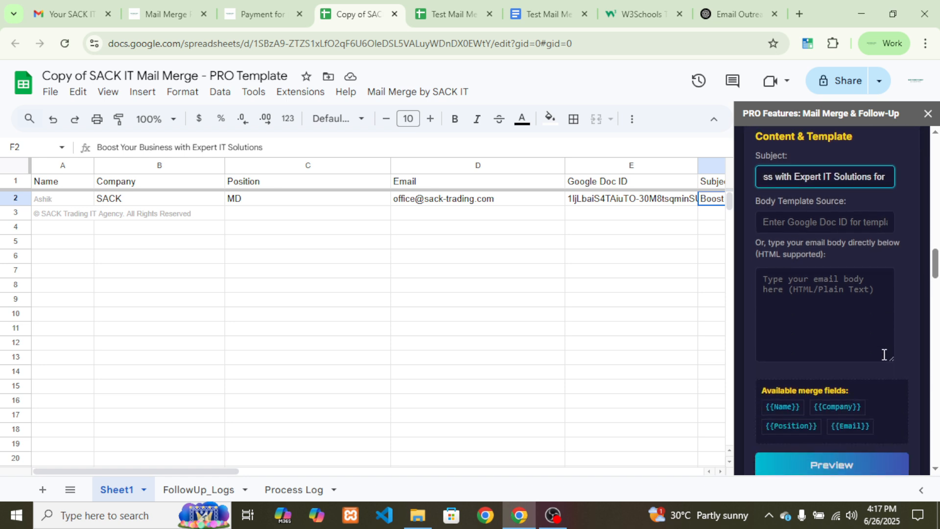
{"action": "left_click", "coordinate": [837, 414]}
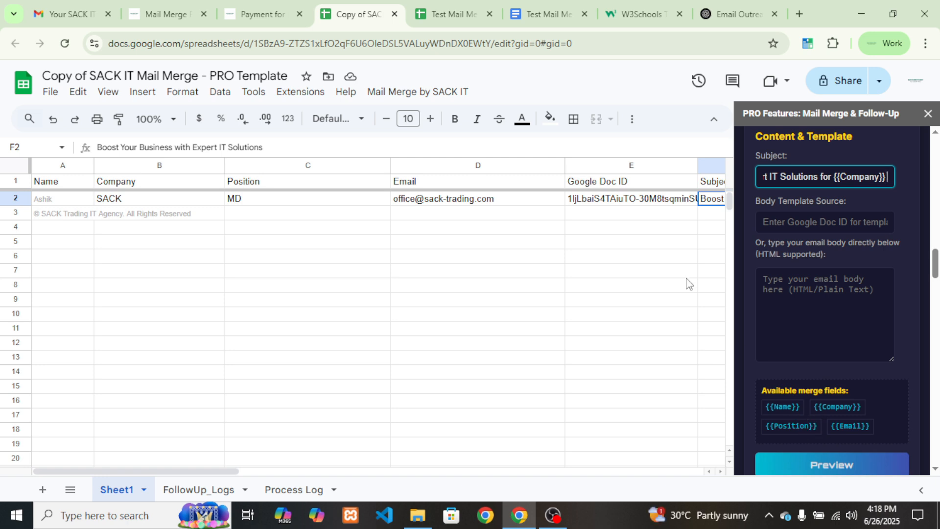
{"action": "left_click", "coordinate": [453, 14]}
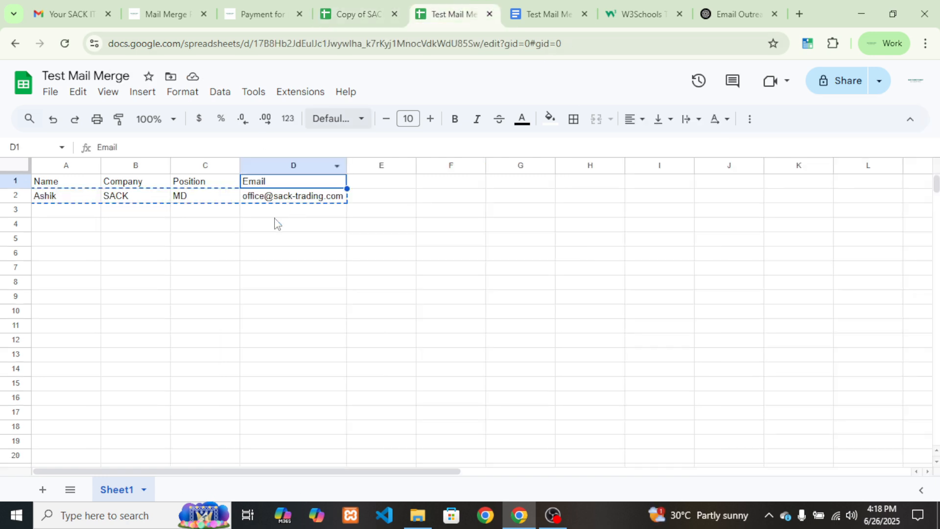
{"action": "left_click", "coordinate": [67, 182]}
{"action": "left_click", "coordinate": [117, 185]}
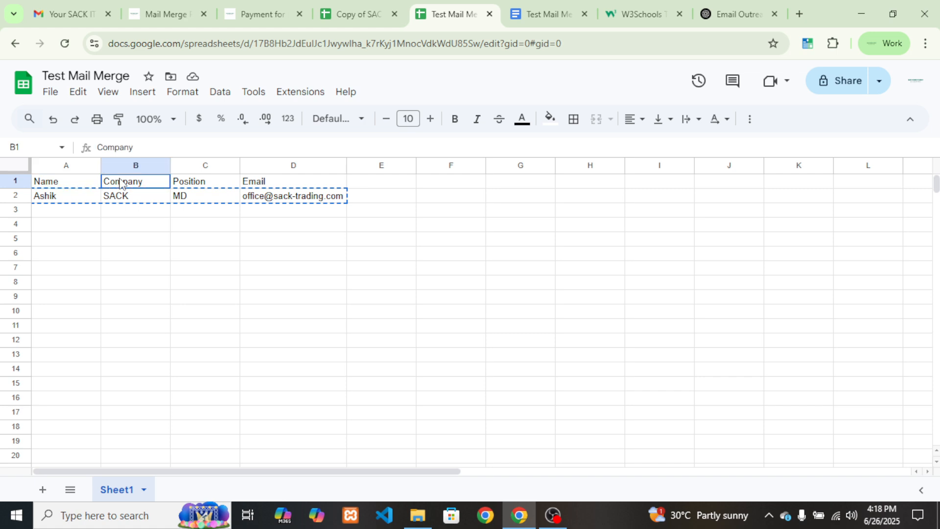
{"action": "left_click", "coordinate": [177, 185]}
{"action": "left_click", "coordinate": [292, 187]}
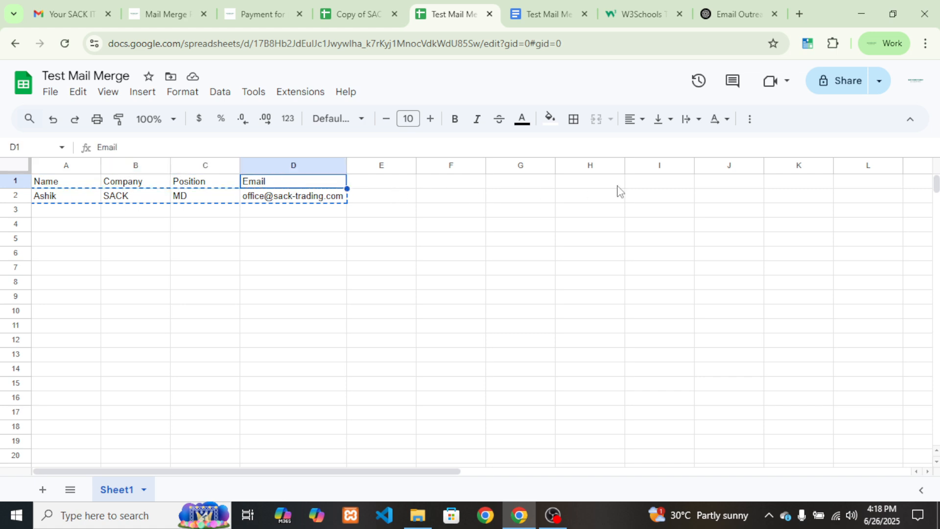
{"action": "left_click", "coordinate": [359, 7]}
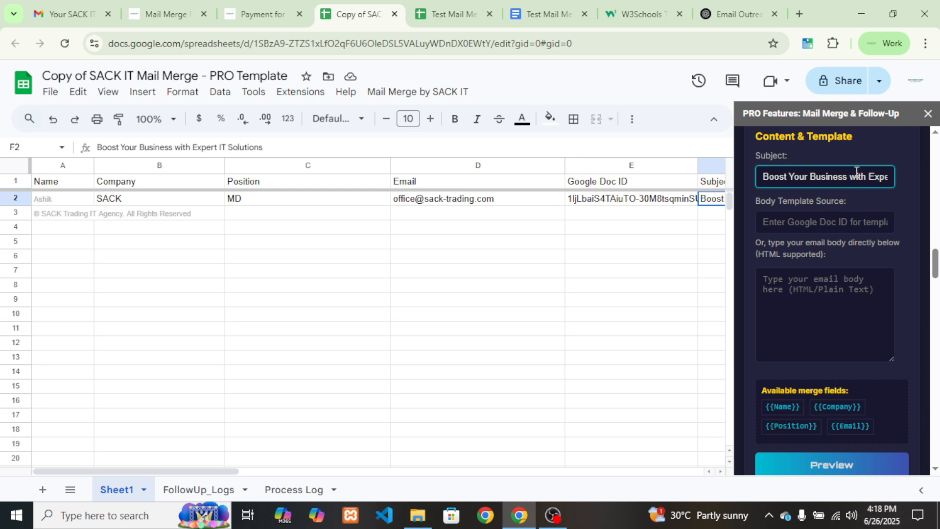
Add ' for {{Company}}' at the end of the subject line
{"action": "key", "text": "End"}
{"action": "type", "text": "for {{Company}}"}
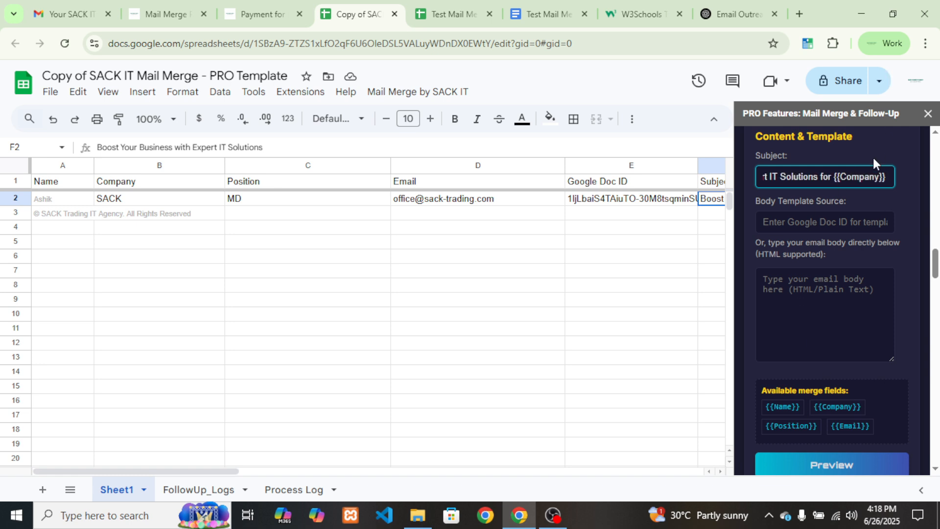
{"action": "left_click", "coordinate": [808, 221]}
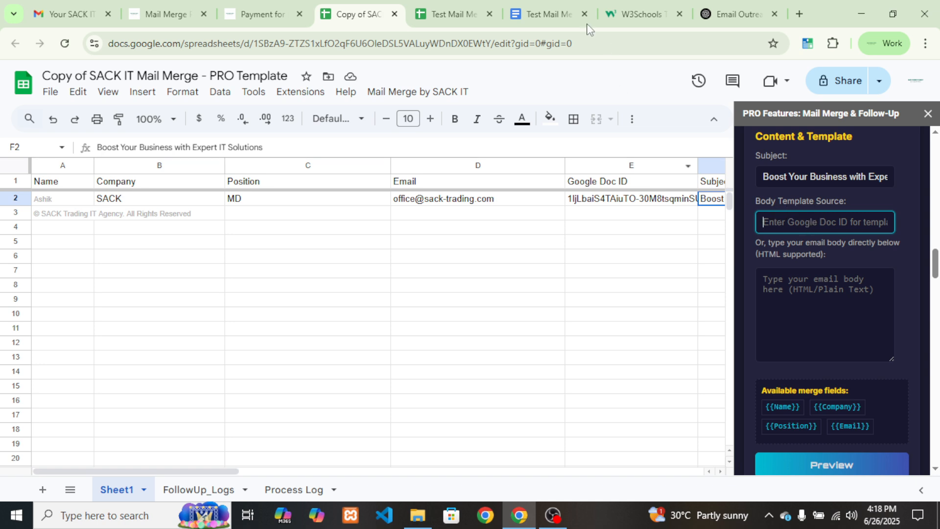
Copy the Test Mail Merge document's ID from its Google Docs web address
{"action": "left_click", "coordinate": [562, 6]}
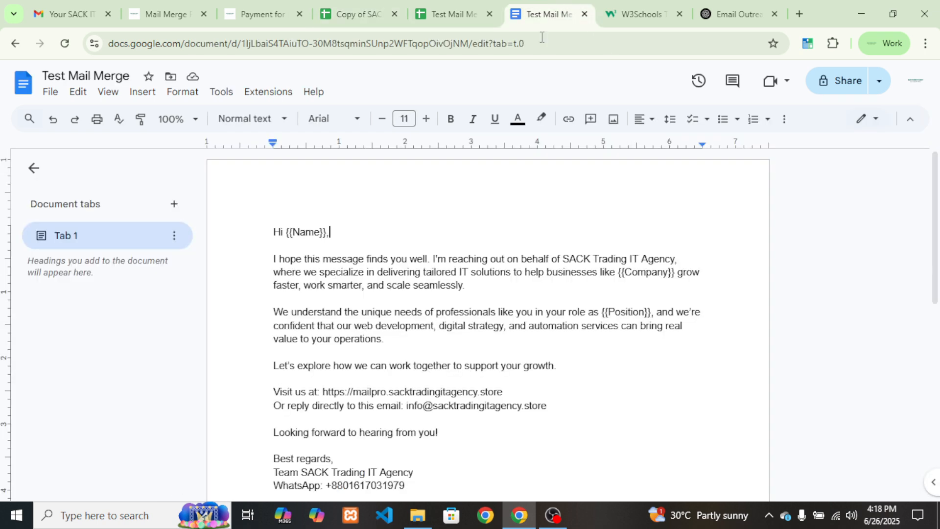
{"action": "left_click_drag", "start_coordinate": [499, 44], "coordinate": [372, 49]}
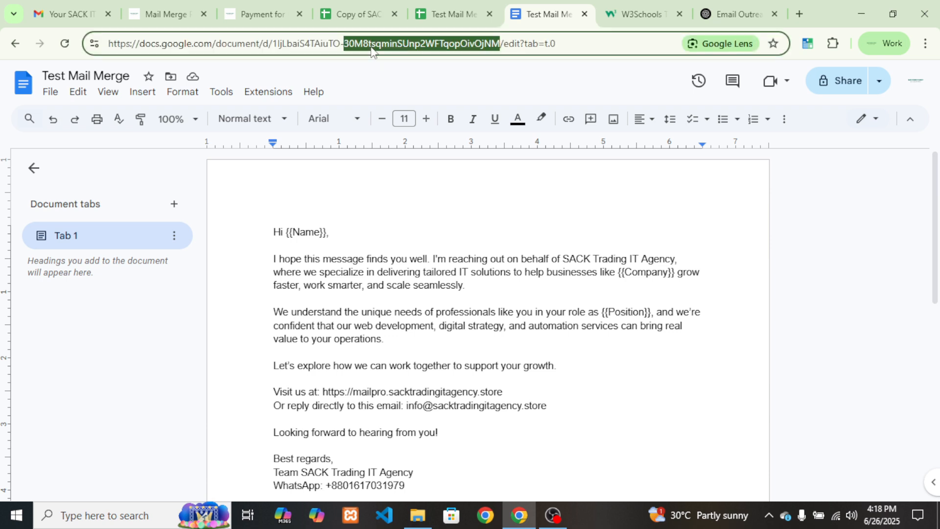
{"action": "left_click", "coordinate": [372, 49]}
{"action": "left_click_drag", "start_coordinate": [272, 44], "coordinate": [498, 51]}
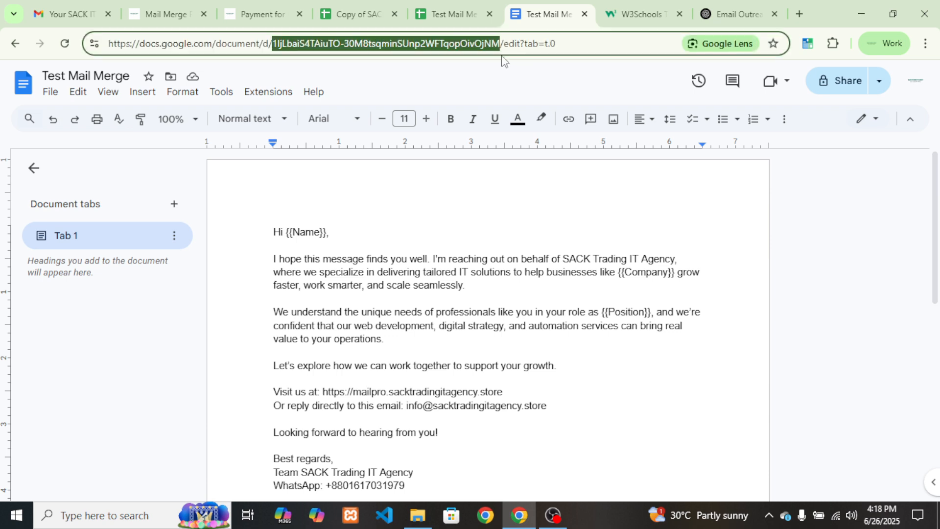
{"action": "left_click", "coordinate": [360, 14]}
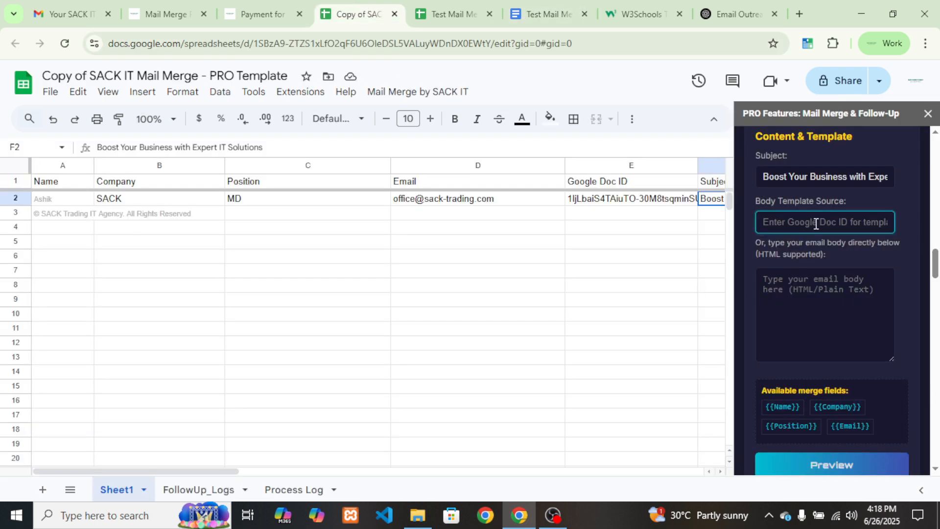
{"action": "key", "text": "ctrl+v"}
{"action": "left_click", "coordinate": [793, 298]}
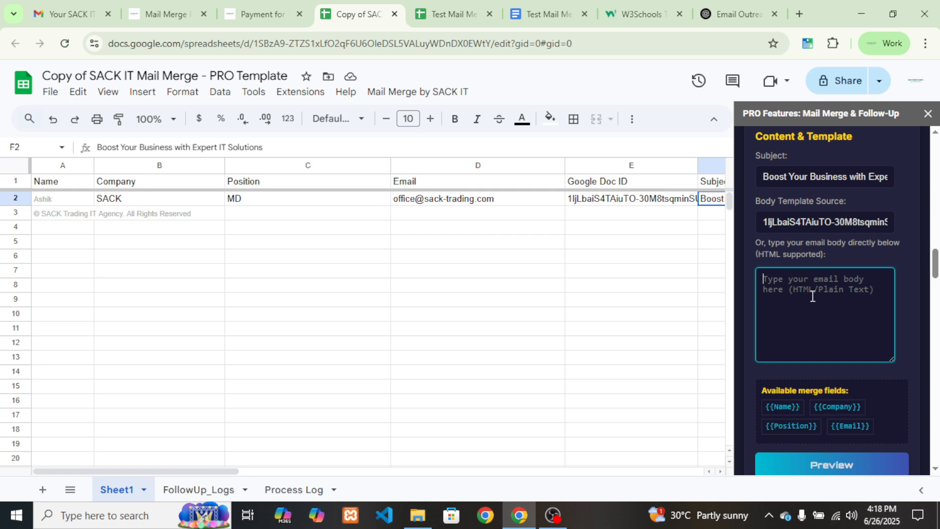
{"action": "left_click", "coordinate": [814, 223]}
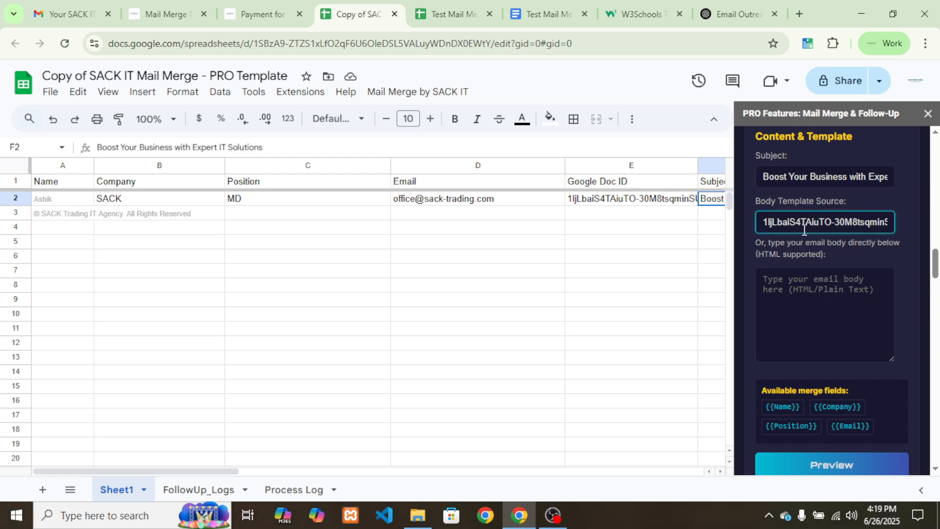
{"action": "key", "text": "ctrl+a"}
{"action": "key", "text": "BackSpace"}
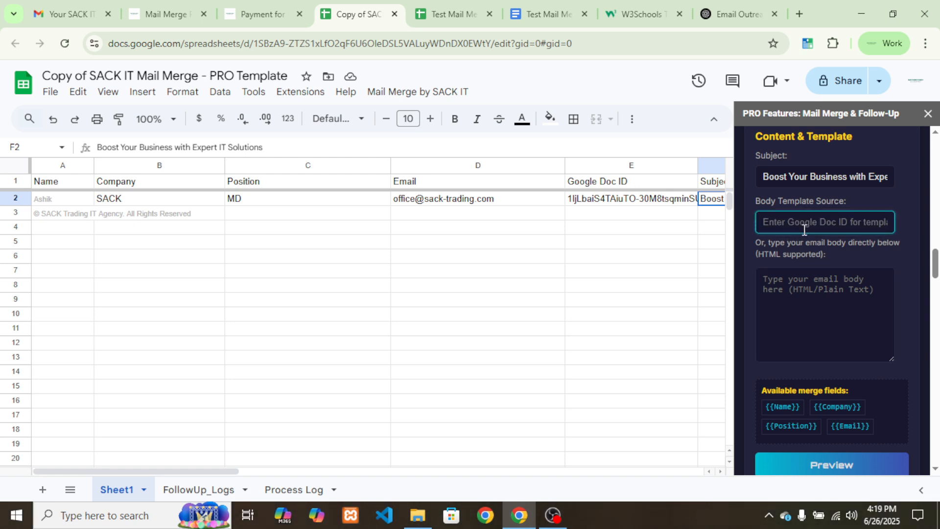
{"action": "left_click", "coordinate": [791, 292]}
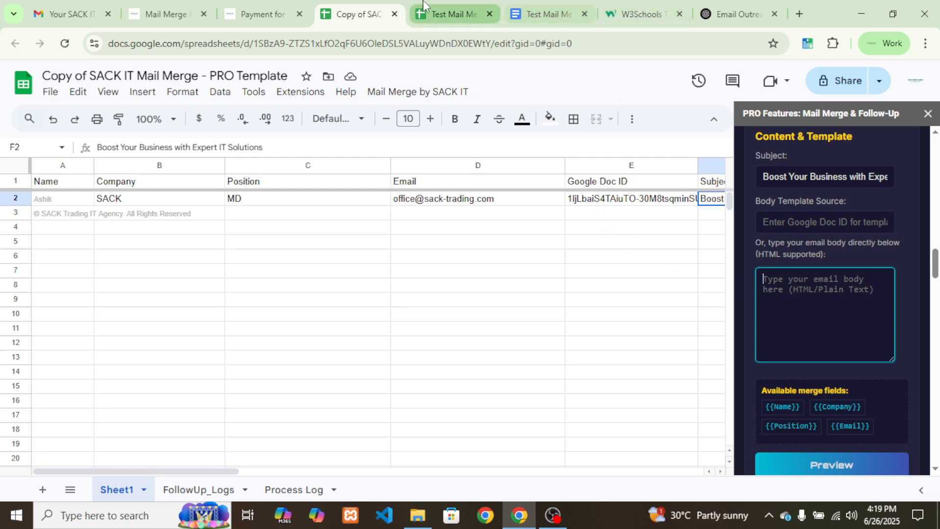
Look through the HTML + CSS email template code generated in ChatGPT
{"action": "left_click", "coordinate": [734, 14]}
{"action": "left_click", "coordinate": [524, 214]}
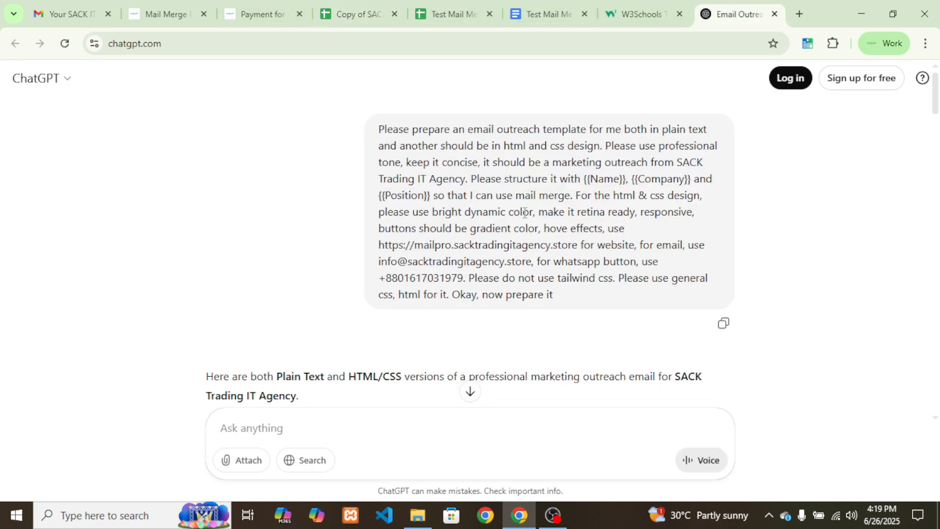
{"action": "scroll", "coordinate": [524, 214], "scroll_direction": "down", "scroll_amount": 15}
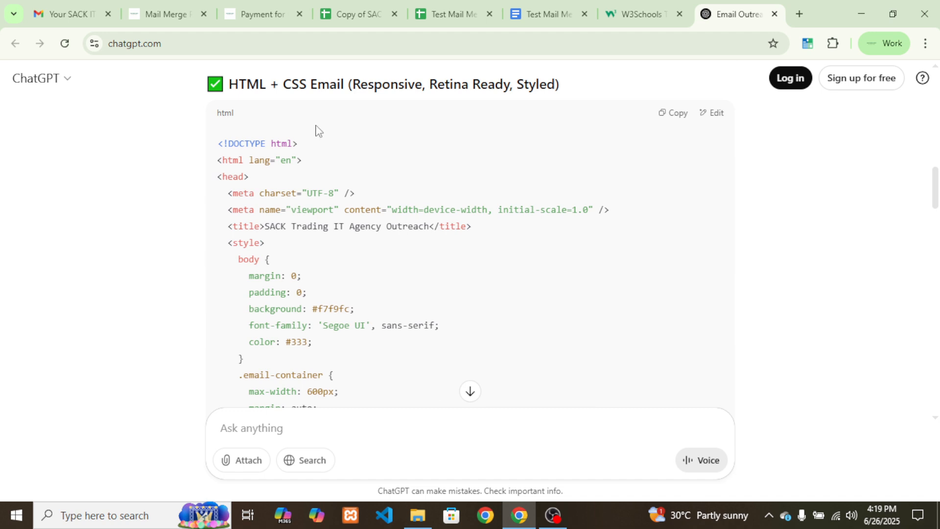
{"action": "left_click_drag", "start_coordinate": [240, 84], "coordinate": [584, 84]}
{"action": "left_click", "coordinate": [395, 206]}
{"action": "scroll", "coordinate": [395, 206], "scroll_direction": "down", "scroll_amount": 6}
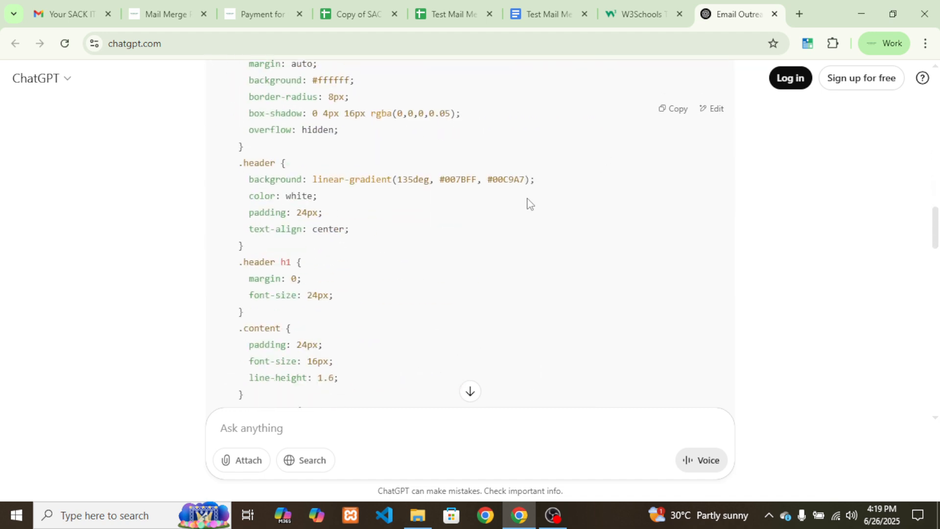
{"action": "left_click", "coordinate": [652, 5]}
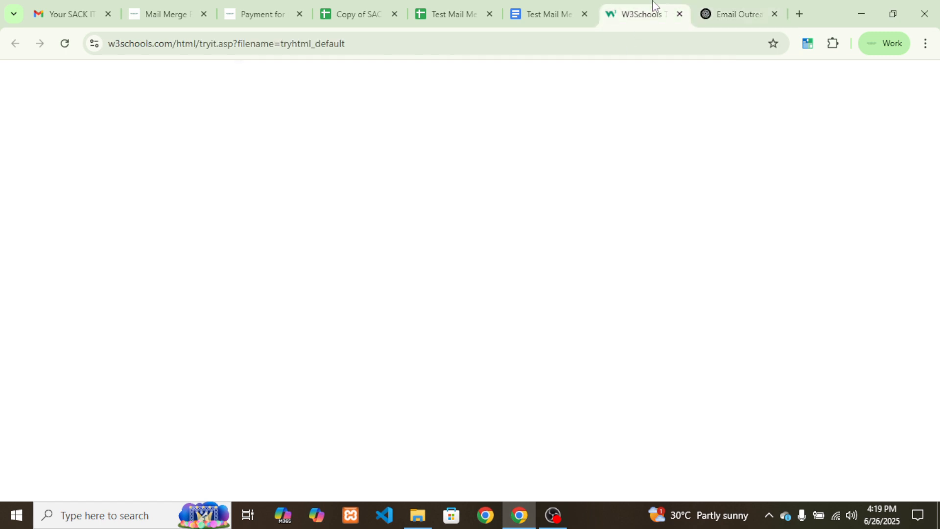
Inspect the rendered outreach email, from its 'Empower {{Company}}' heading to the copyright footer
{"action": "left_click", "coordinate": [356, 50]}
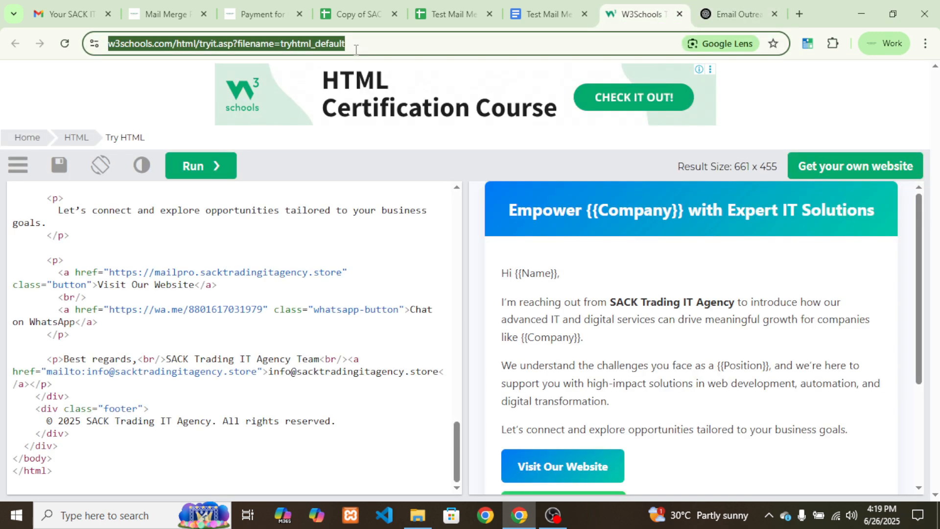
{"action": "left_click", "coordinate": [166, 93]}
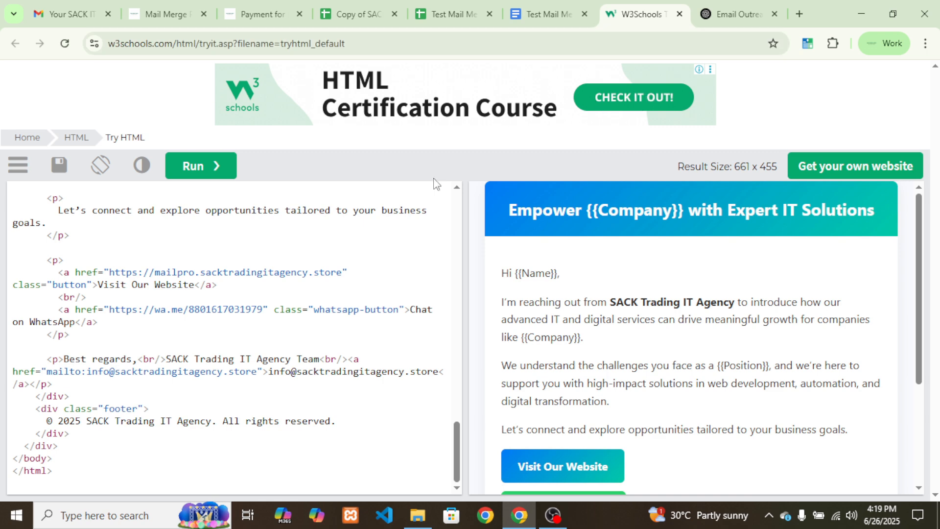
{"action": "scroll", "coordinate": [374, 260], "scroll_direction": "up", "scroll_amount": 15}
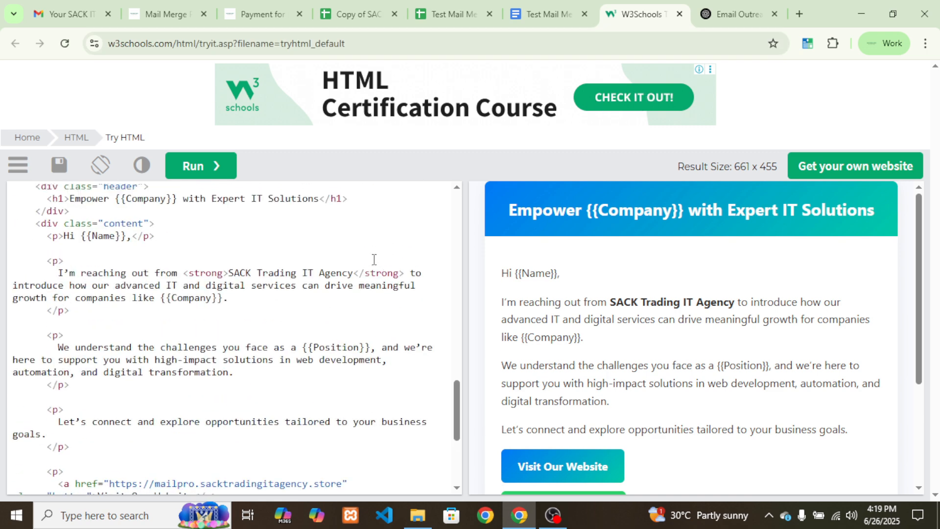
{"action": "left_click", "coordinate": [284, 252]}
{"action": "scroll", "coordinate": [284, 252], "scroll_direction": "up", "scroll_amount": 5}
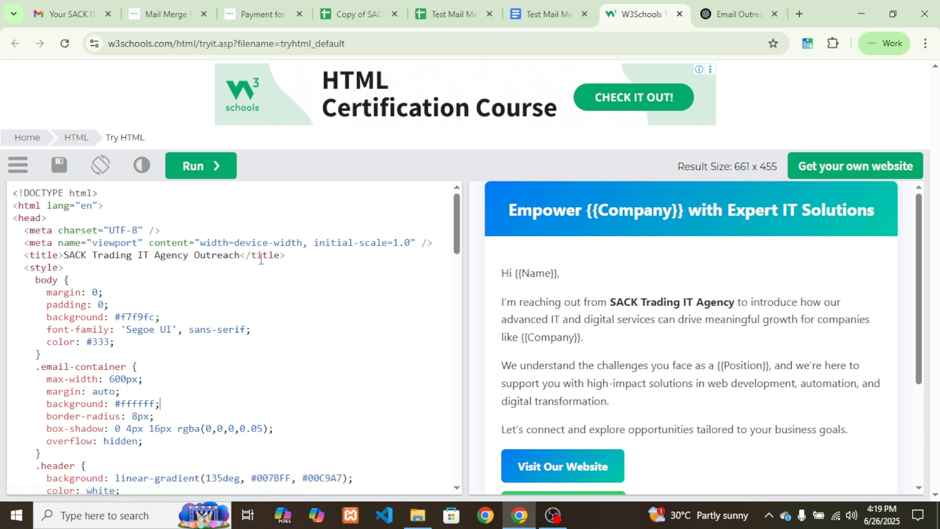
{"action": "scroll", "coordinate": [739, 326], "scroll_direction": "down", "scroll_amount": 5}
{"action": "scroll", "coordinate": [739, 325], "scroll_direction": "up", "scroll_amount": 5}
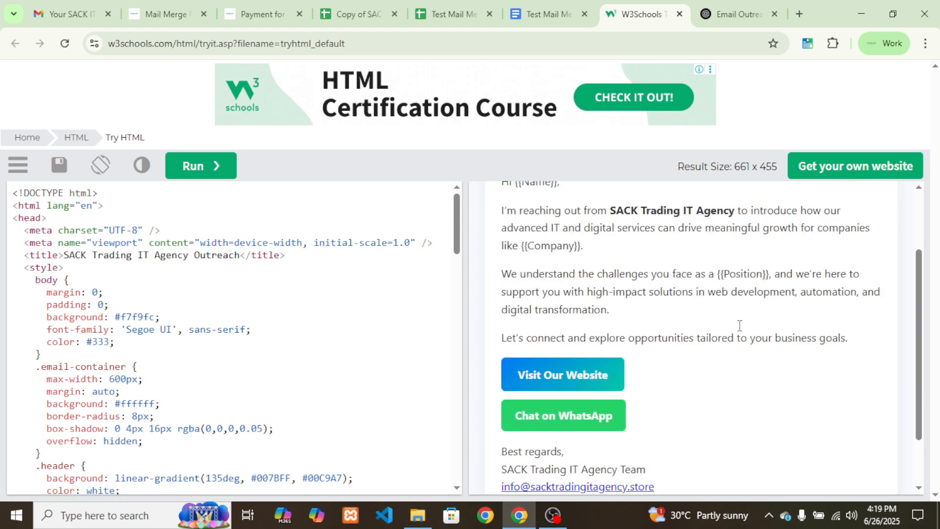
{"action": "scroll", "coordinate": [588, 428], "scroll_direction": "down", "scroll_amount": 1}
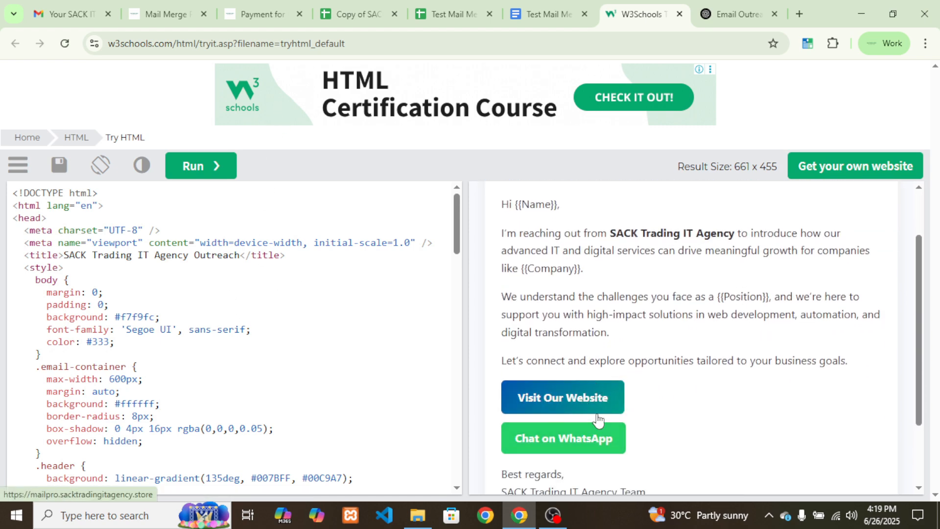
{"action": "scroll", "coordinate": [602, 416], "scroll_direction": "up", "scroll_amount": 1}
{"action": "scroll", "coordinate": [621, 422], "scroll_direction": "down", "scroll_amount": 1}
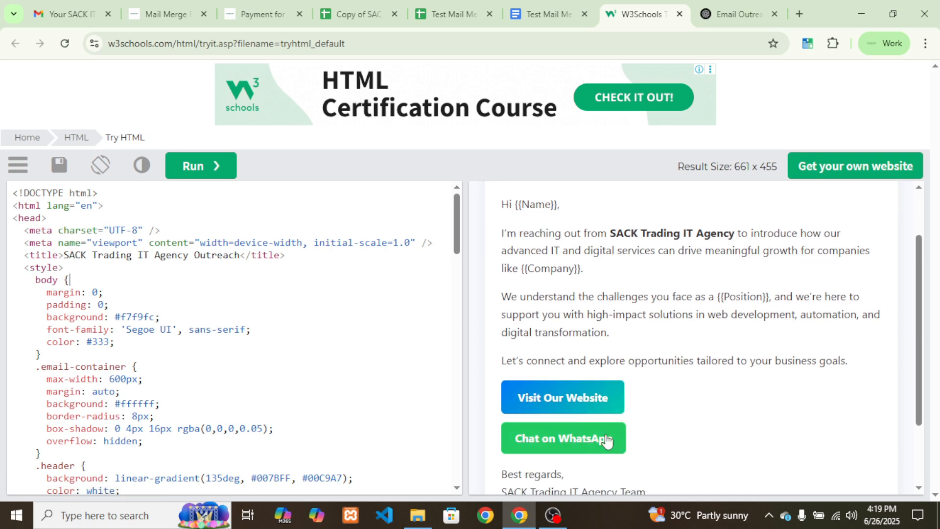
{"action": "scroll", "coordinate": [636, 388], "scroll_direction": "up", "scroll_amount": 1}
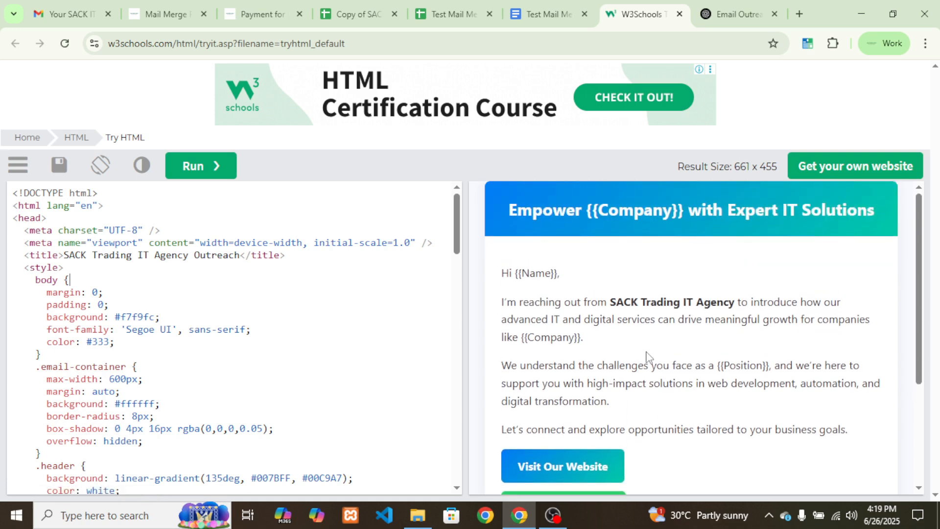
{"action": "left_click_drag", "start_coordinate": [508, 209], "coordinate": [879, 214]}
{"action": "left_click", "coordinate": [860, 255]}
{"action": "scroll", "coordinate": [695, 348], "scroll_direction": "down", "scroll_amount": 3}
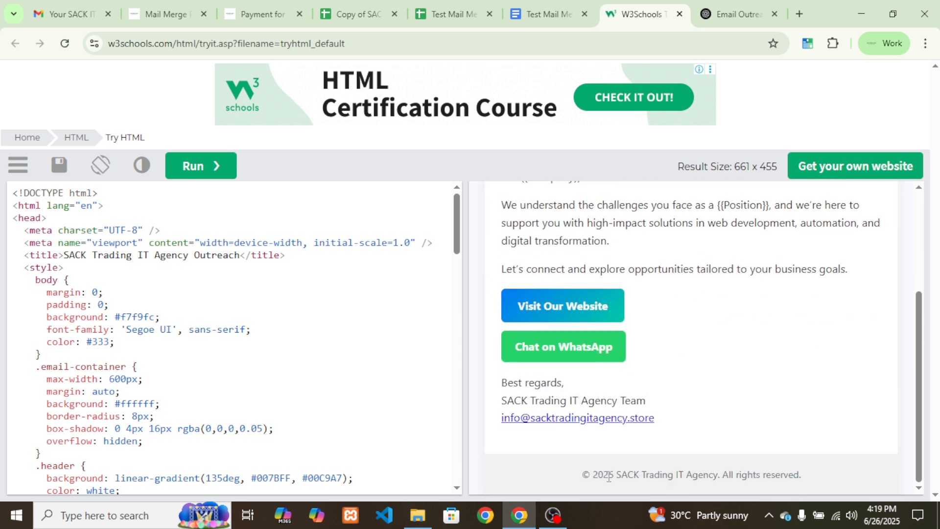
{"action": "left_click_drag", "start_coordinate": [609, 474], "coordinate": [831, 472]}
{"action": "left_click", "coordinate": [832, 473]}
Select and copy the email's entire HTML code
{"action": "left_click", "coordinate": [299, 296]}
{"action": "key", "text": "ctrl+a"}
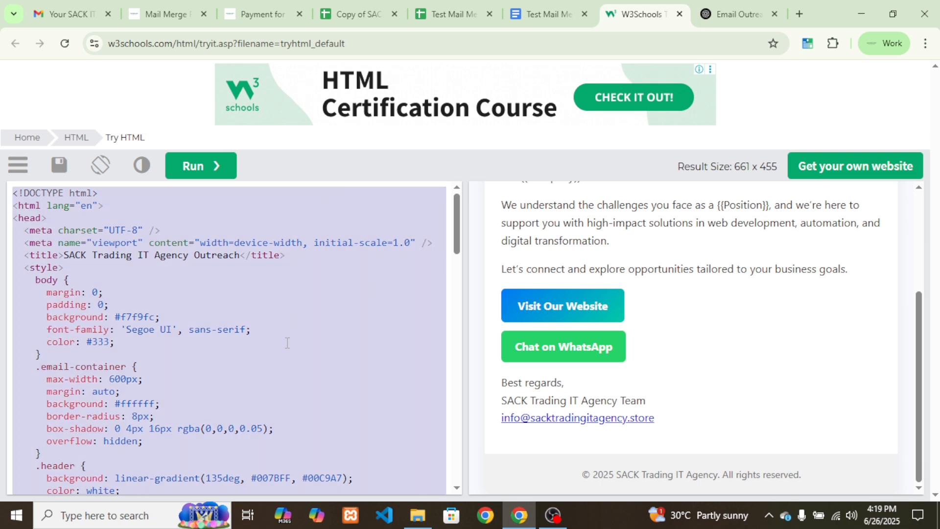
{"action": "left_click", "coordinate": [354, 12]}
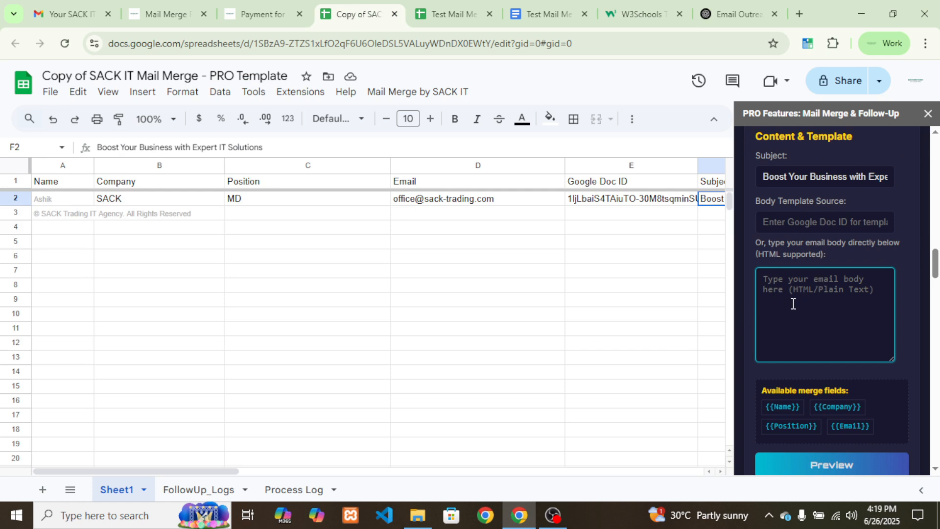
Paste the SACK Trading HTML email as the body and preview it with 'Empower [Test Company]'
{"action": "key", "text": "ctrl+v"}
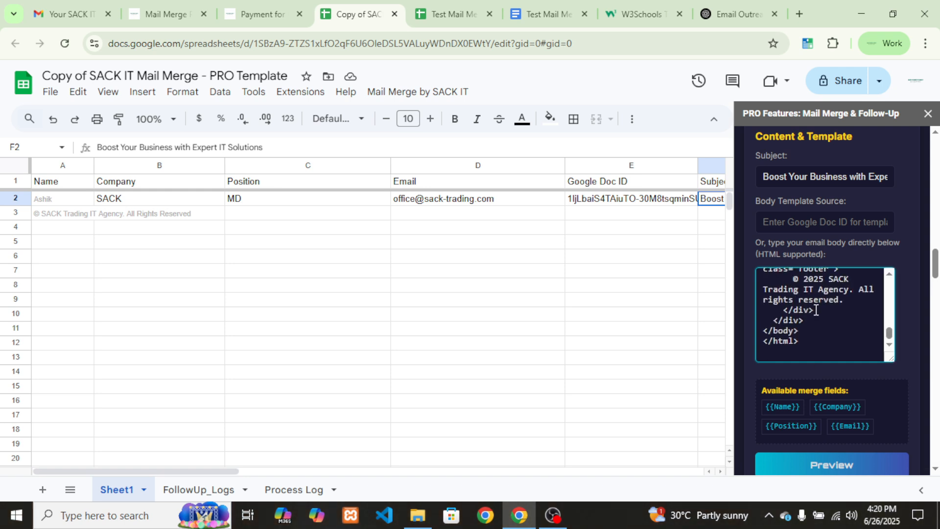
{"action": "scroll", "coordinate": [839, 340], "scroll_direction": "down", "scroll_amount": 3}
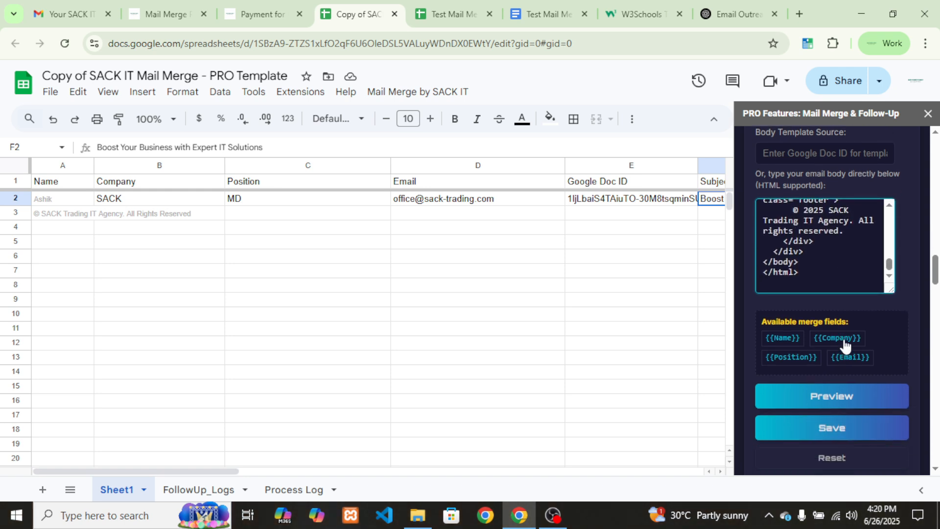
{"action": "left_click", "coordinate": [837, 393]}
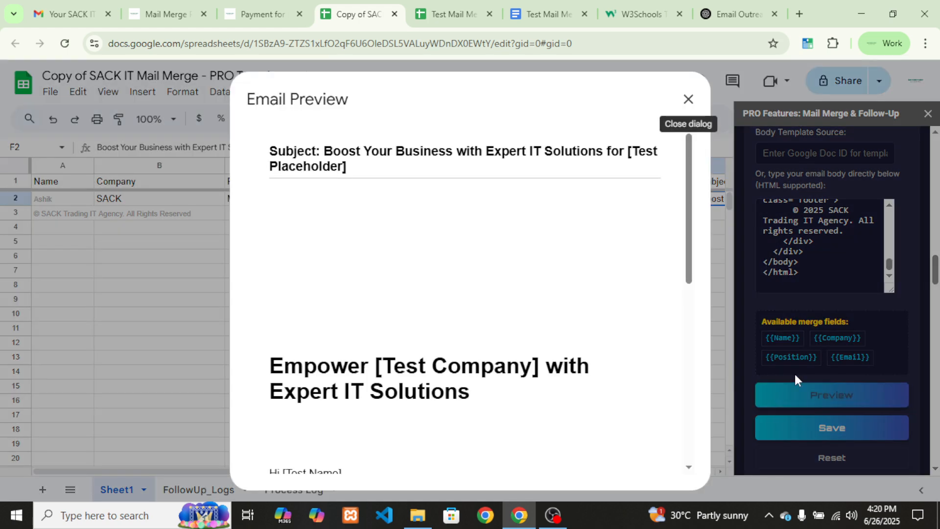
Check the test values in the Email Preview's subject, heading and body, then close the preview
{"action": "scroll", "coordinate": [605, 325], "scroll_direction": "down", "scroll_amount": 5}
{"action": "scroll", "coordinate": [603, 324], "scroll_direction": "down", "scroll_amount": 3}
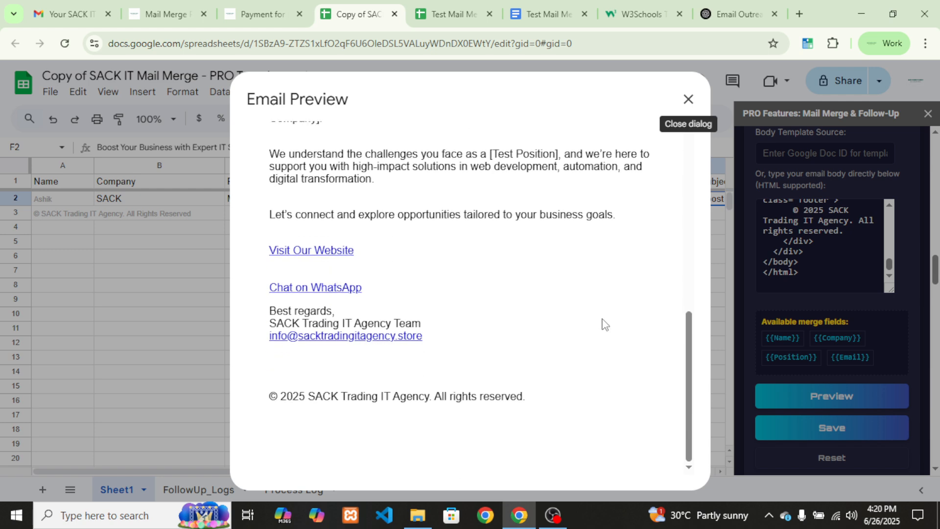
{"action": "scroll", "coordinate": [518, 336], "scroll_direction": "up", "scroll_amount": 8}
{"action": "scroll", "coordinate": [500, 273], "scroll_direction": "down", "scroll_amount": 5}
{"action": "scroll", "coordinate": [501, 273], "scroll_direction": "down", "scroll_amount": 3}
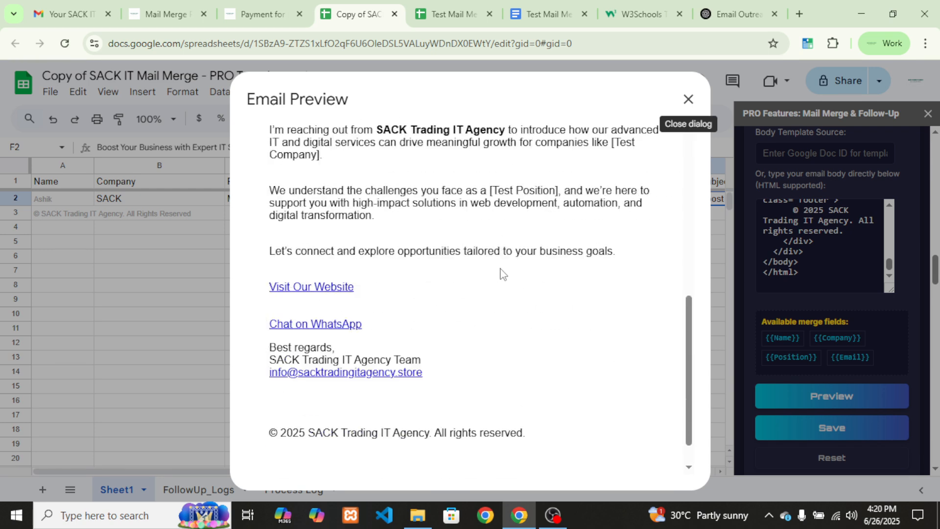
{"action": "scroll", "coordinate": [500, 273], "scroll_direction": "up", "scroll_amount": 8}
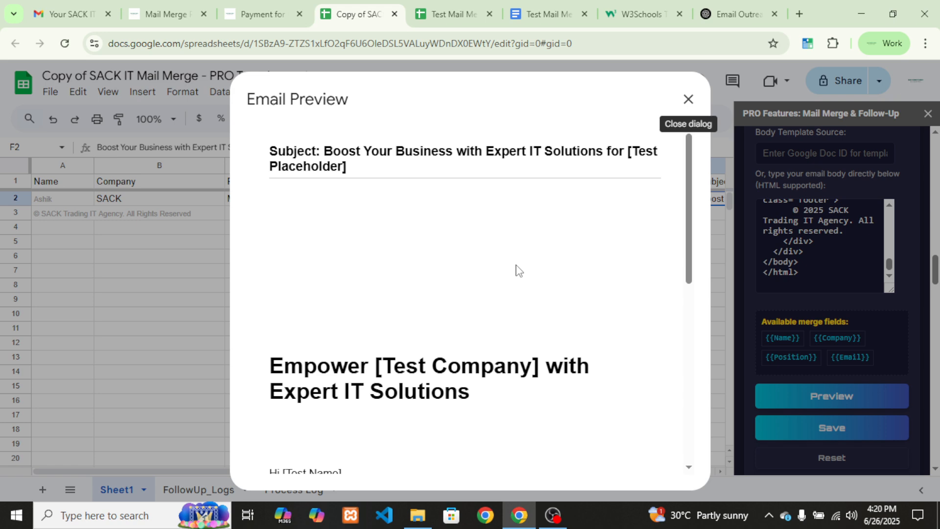
{"action": "scroll", "coordinate": [518, 271], "scroll_direction": "down", "scroll_amount": 5}
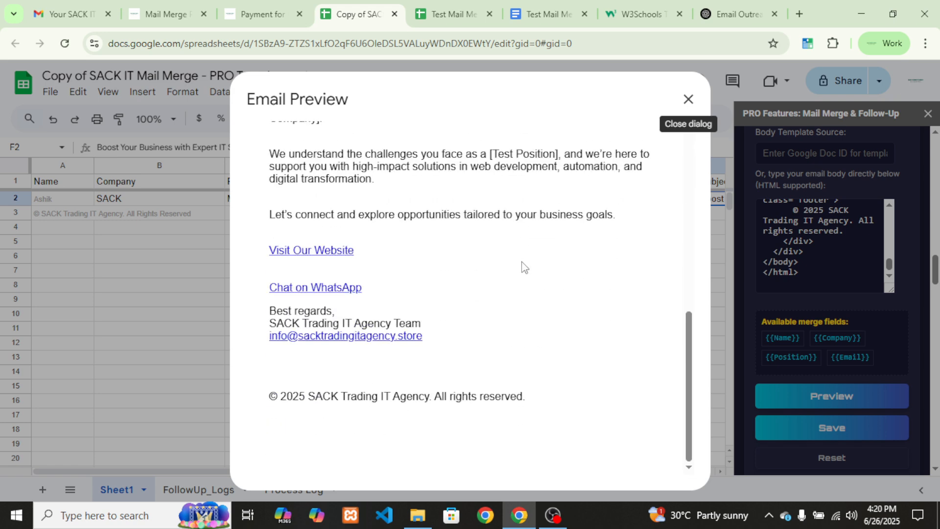
{"action": "scroll", "coordinate": [521, 268], "scroll_direction": "up", "scroll_amount": 5}
{"action": "scroll", "coordinate": [505, 222], "scroll_direction": "down", "scroll_amount": 5}
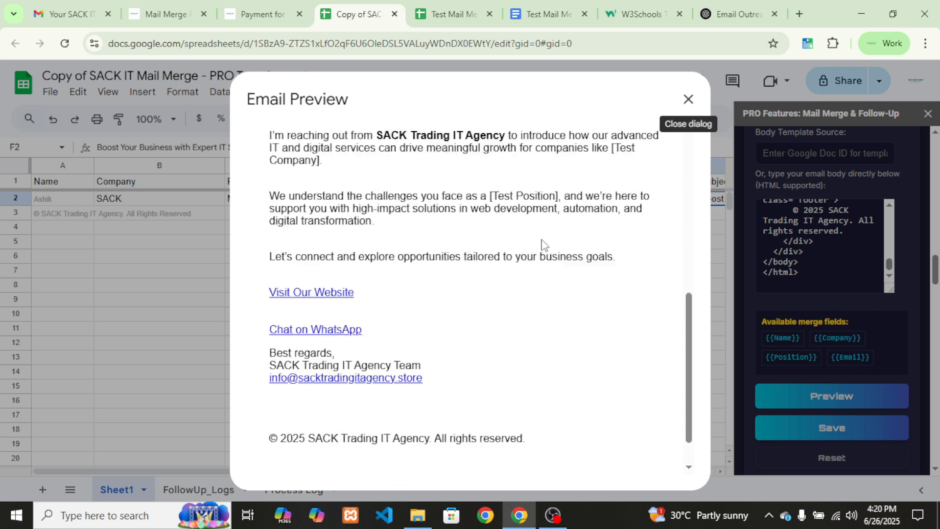
{"action": "left_click", "coordinate": [689, 98]}
Back in the mail merge spreadsheet, save the subject and HTML body under Content & Template
{"action": "left_click", "coordinate": [639, 14]}
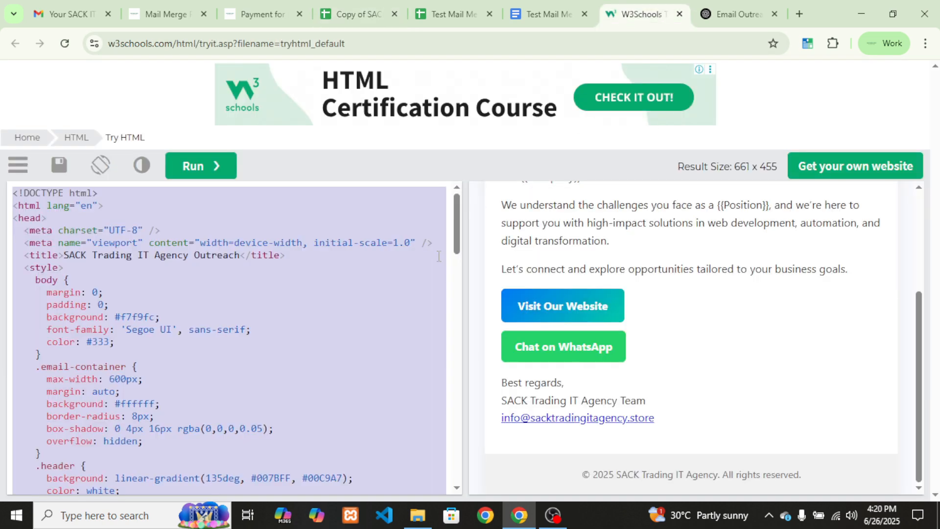
{"action": "left_click", "coordinate": [386, 13]}
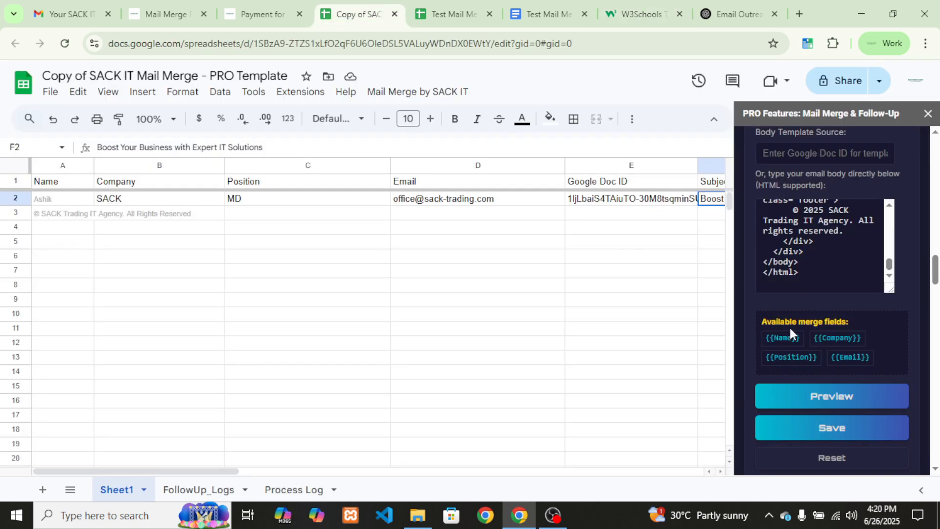
{"action": "scroll", "coordinate": [802, 350], "scroll_direction": "down", "scroll_amount": 1}
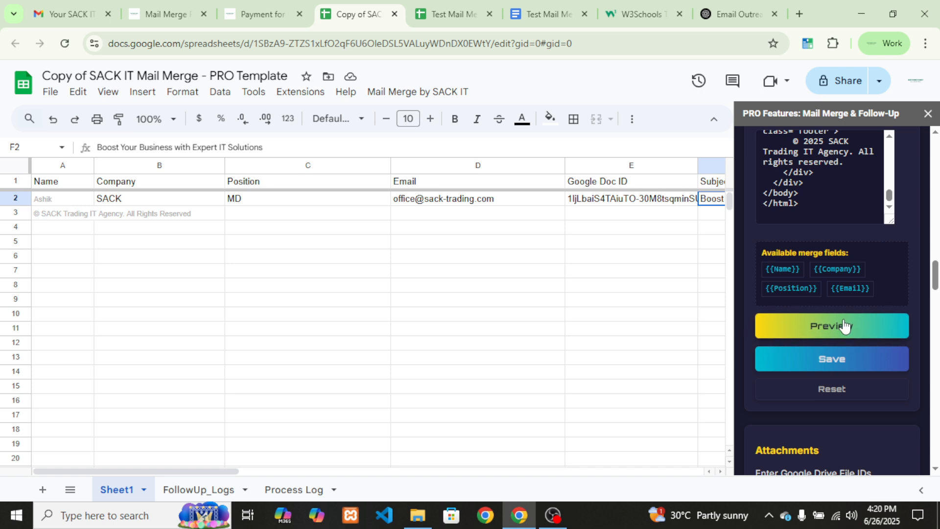
{"action": "left_click", "coordinate": [829, 352]}
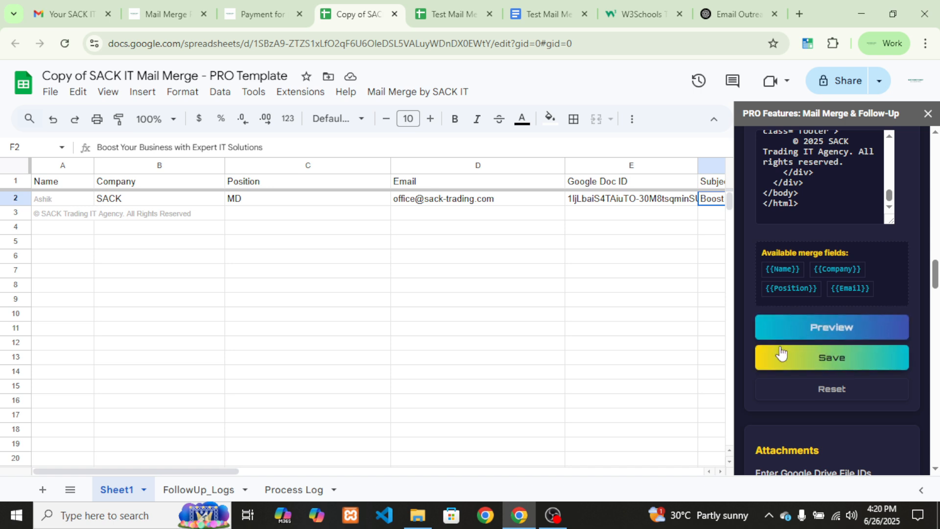
Clear the saved-confirmation text and start entering a Google Drive attachment ID
{"action": "scroll", "coordinate": [844, 300], "scroll_direction": "down", "scroll_amount": 3}
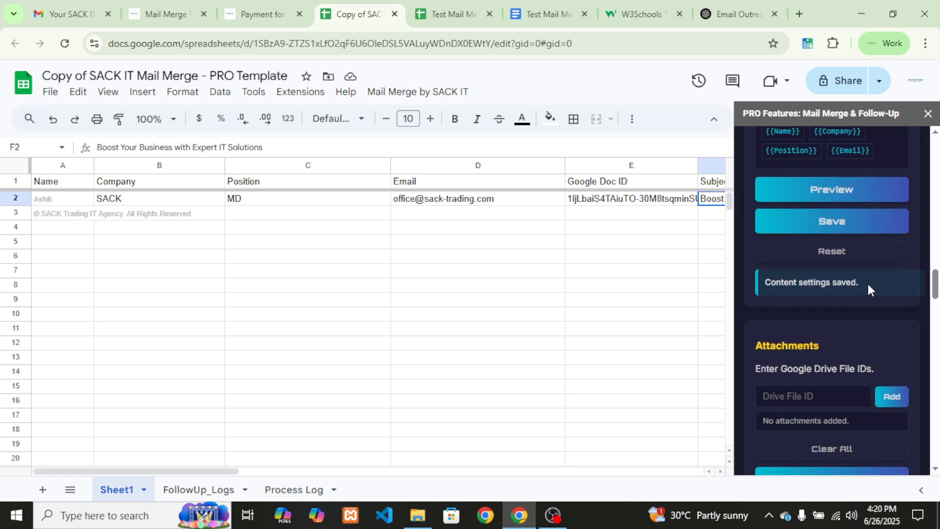
{"action": "left_click_drag", "start_coordinate": [866, 285], "coordinate": [756, 286]}
{"action": "left_click", "coordinate": [794, 289]}
{"action": "scroll", "coordinate": [792, 303], "scroll_direction": "down", "scroll_amount": 2}
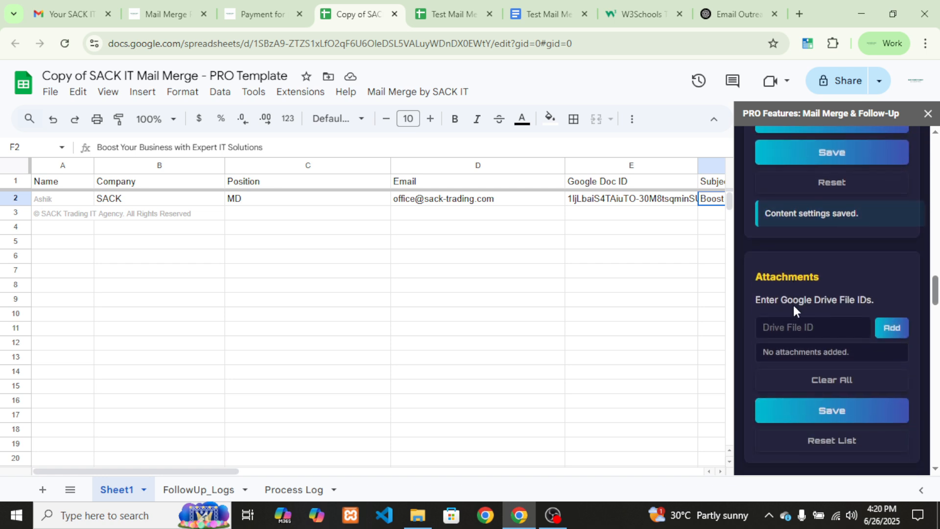
{"action": "left_click", "coordinate": [786, 330]}
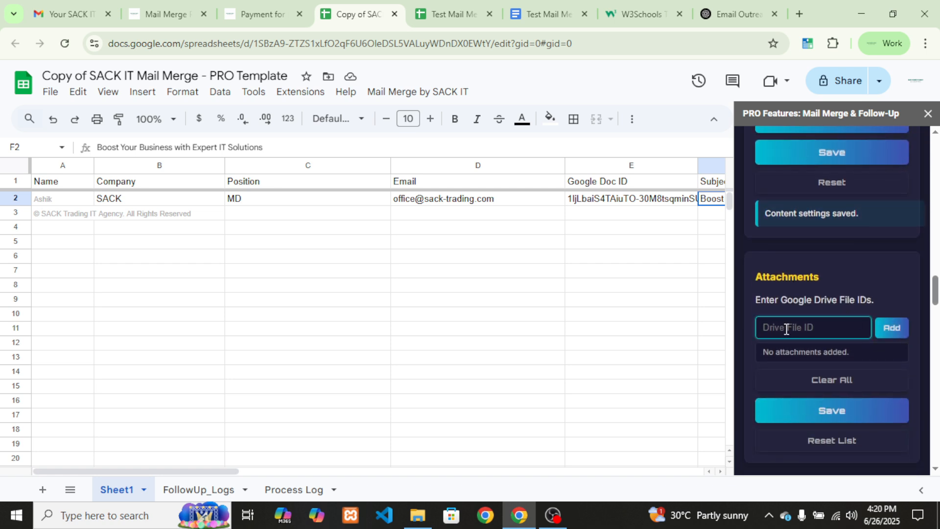
{"action": "scroll", "coordinate": [786, 328], "scroll_direction": "up", "scroll_amount": 3}
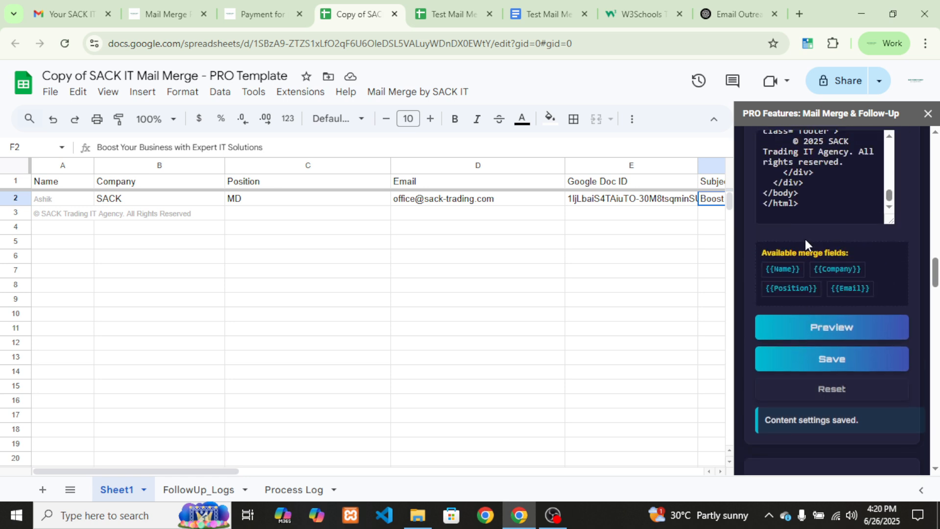
{"action": "scroll", "coordinate": [798, 229], "scroll_direction": "down", "scroll_amount": 2}
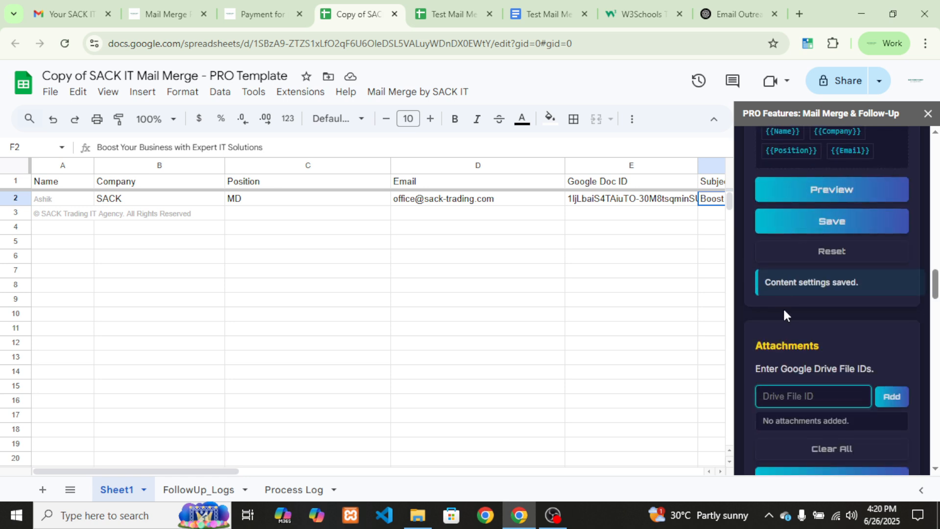
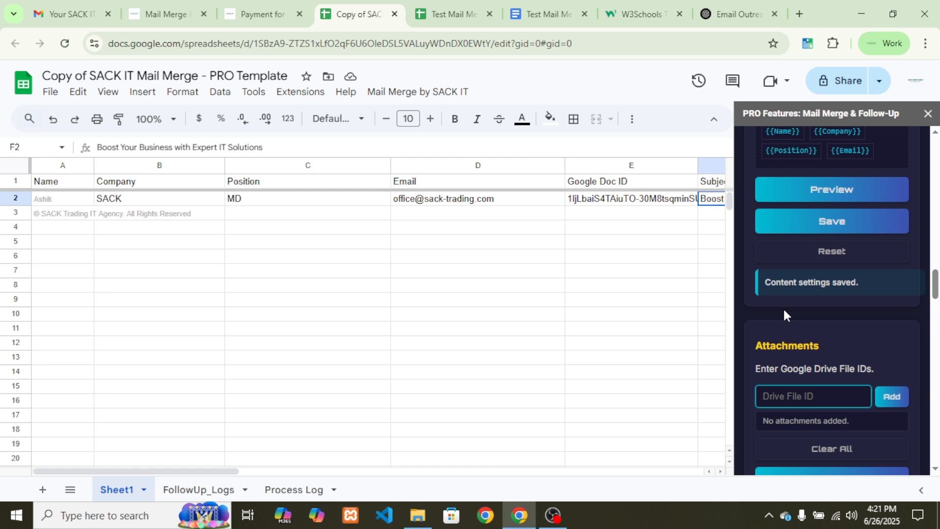
Add the Test Mail Merge document's Drive file ID as an attachment and save the attachment settings
{"action": "double_click", "coordinate": [367, 45]}
{"action": "key", "text": "ctrl+c"}
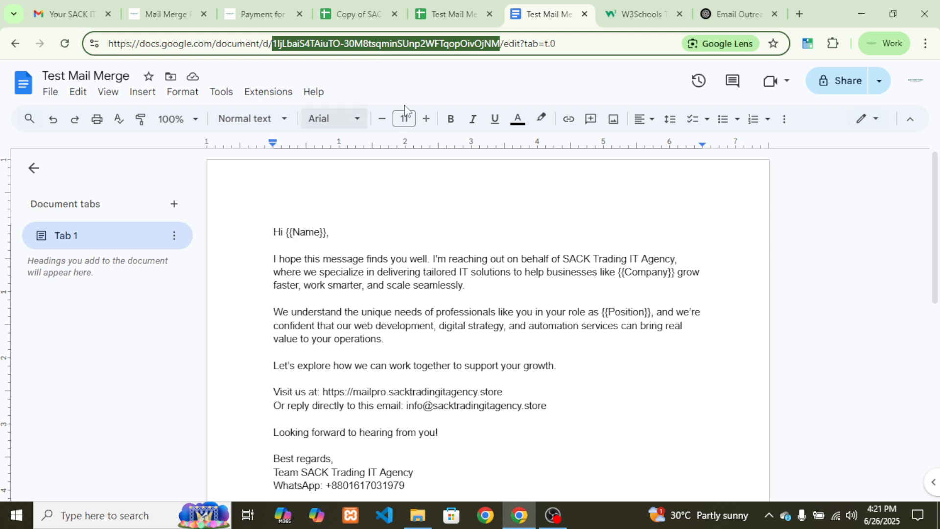
{"action": "left_click", "coordinate": [344, 5]}
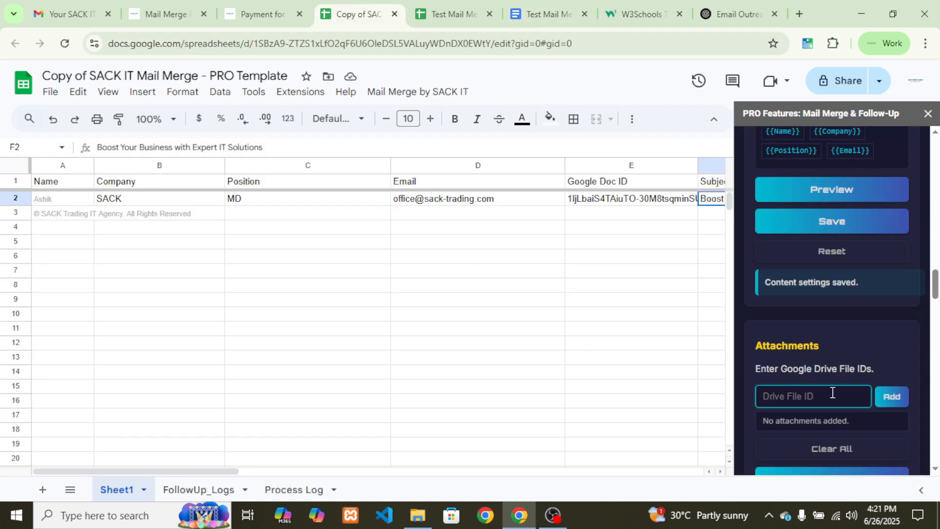
{"action": "left_click", "coordinate": [807, 395]}
{"action": "key", "text": "ctrl+v"}
{"action": "left_click", "coordinate": [885, 396]}
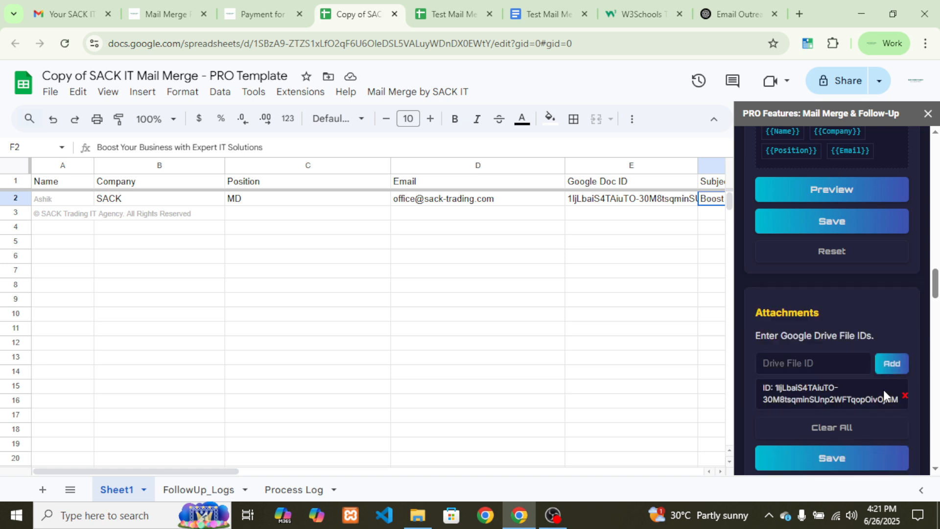
{"action": "scroll", "coordinate": [867, 406], "scroll_direction": "down", "scroll_amount": 1}
{"action": "left_click", "coordinate": [850, 392]}
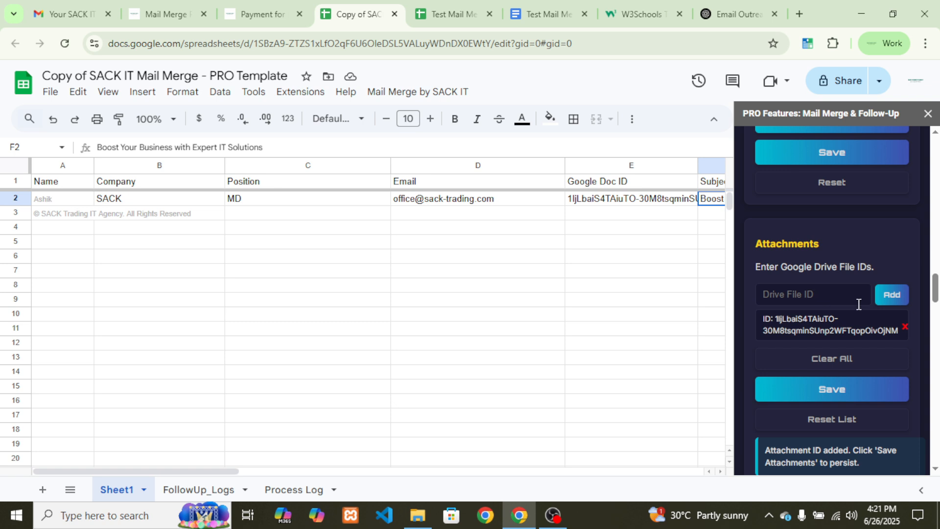
{"action": "scroll", "coordinate": [824, 333], "scroll_direction": "down", "scroll_amount": 3}
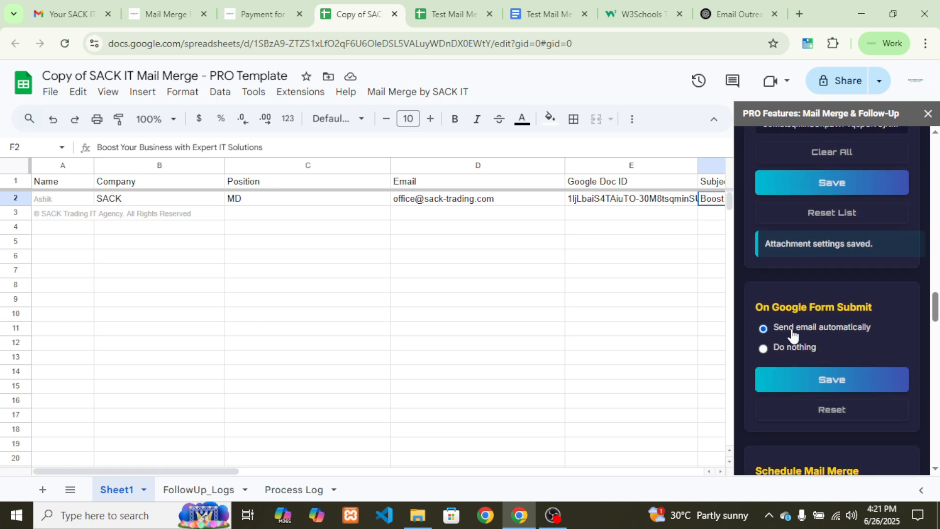
Keep 'Send email automatically' under On Google Form Submit and scroll down to Mail Merge Actions
{"action": "left_click_drag", "start_coordinate": [758, 305], "coordinate": [925, 312]}
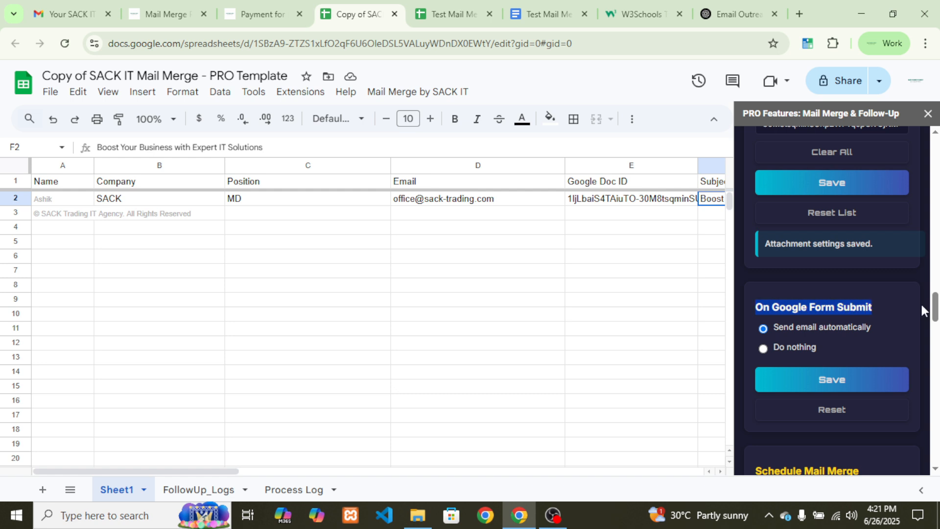
{"action": "left_click", "coordinate": [868, 307]}
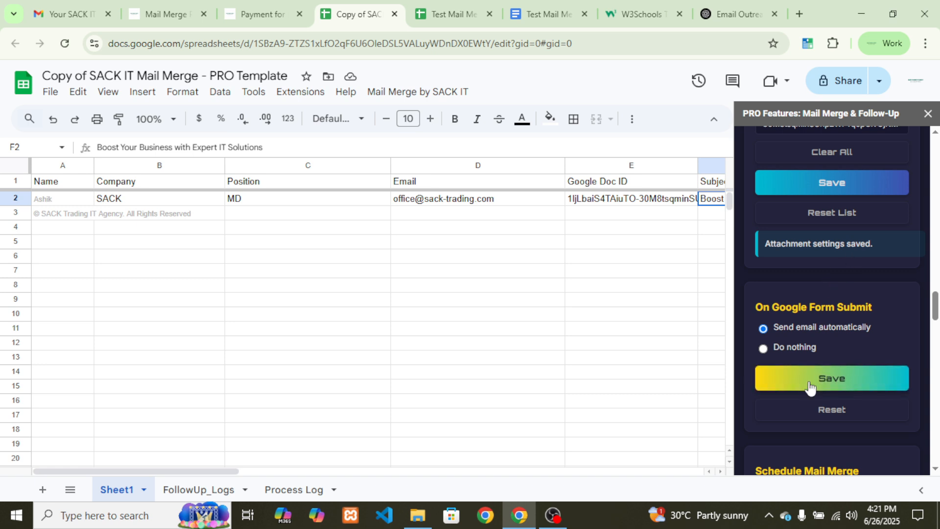
{"action": "scroll", "coordinate": [813, 385], "scroll_direction": "down", "scroll_amount": 3}
{"action": "scroll", "coordinate": [811, 375], "scroll_direction": "down", "scroll_amount": 1}
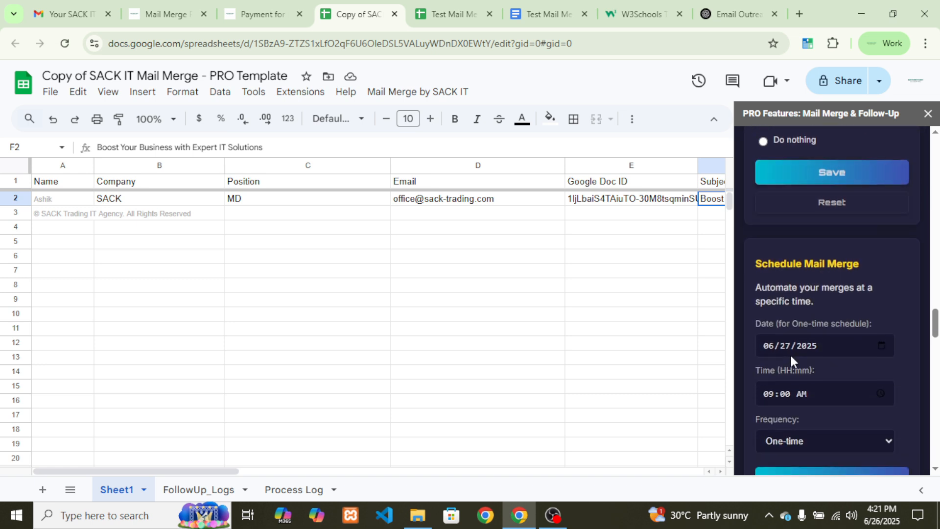
{"action": "scroll", "coordinate": [789, 353], "scroll_direction": "down", "scroll_amount": 1}
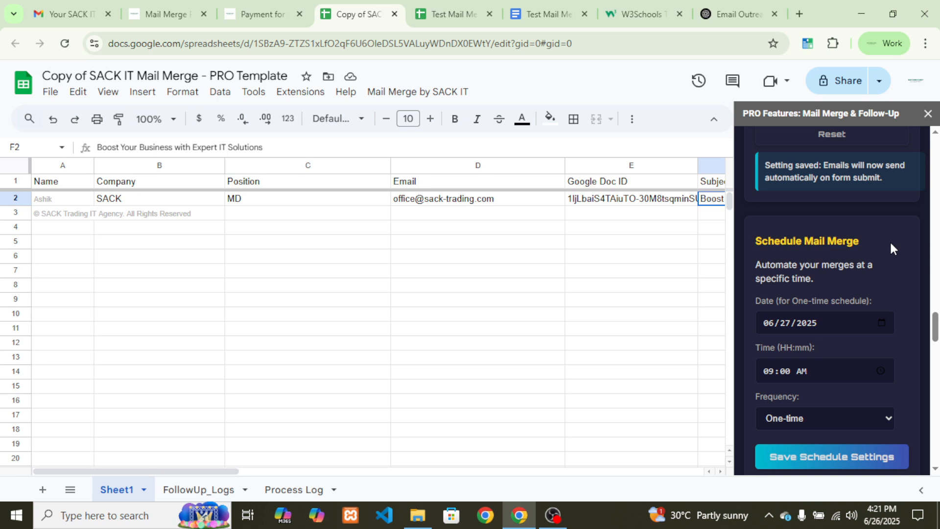
{"action": "scroll", "coordinate": [801, 352], "scroll_direction": "down", "scroll_amount": 6}
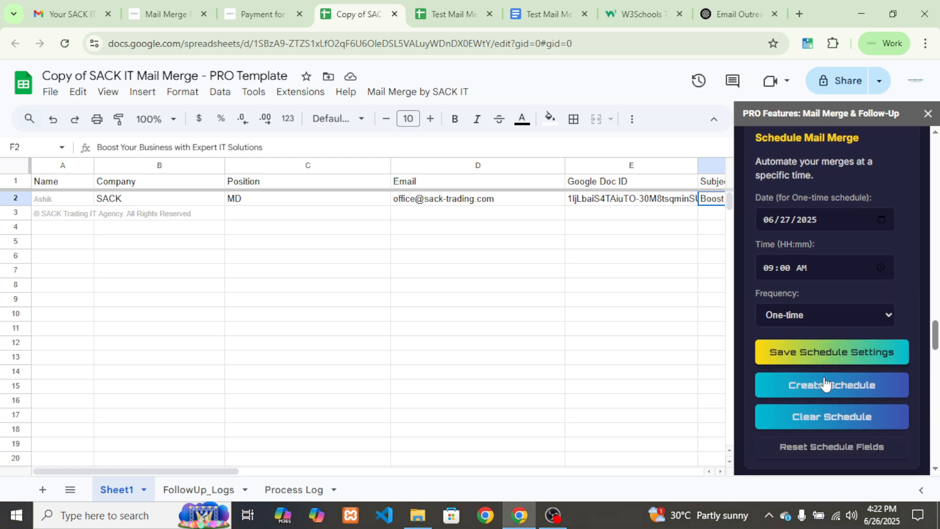
{"action": "scroll", "coordinate": [826, 377], "scroll_direction": "down", "scroll_amount": 2}
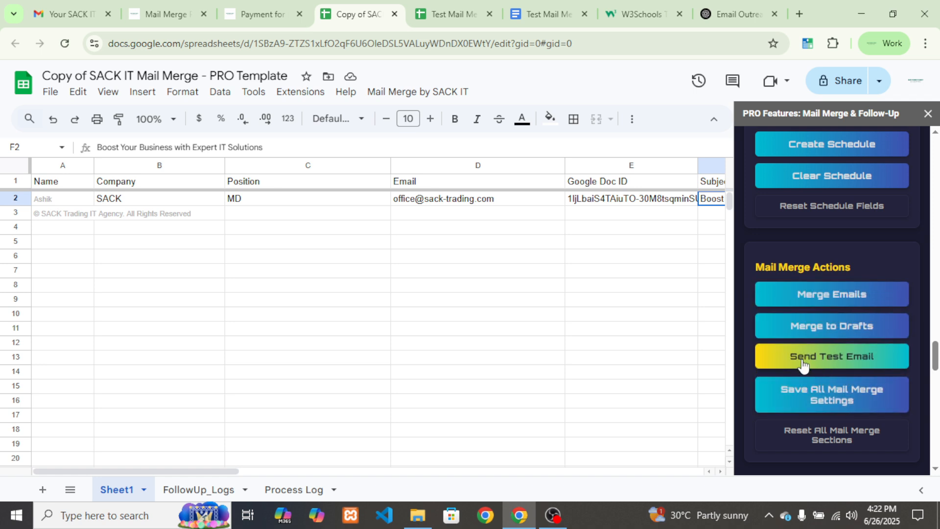
Send a test email to the prefilled test address after scrolling through the confirmation preview
{"action": "left_click", "coordinate": [830, 361]}
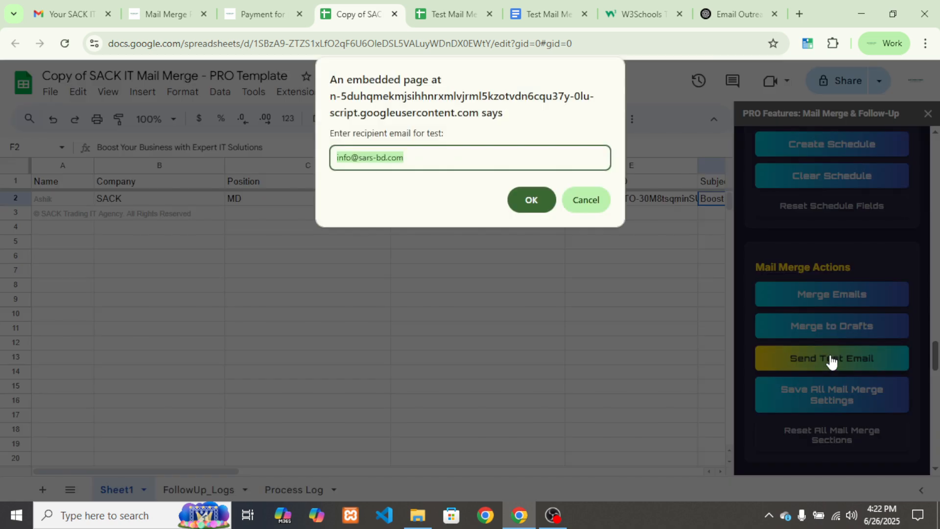
{"action": "left_click", "coordinate": [533, 201]}
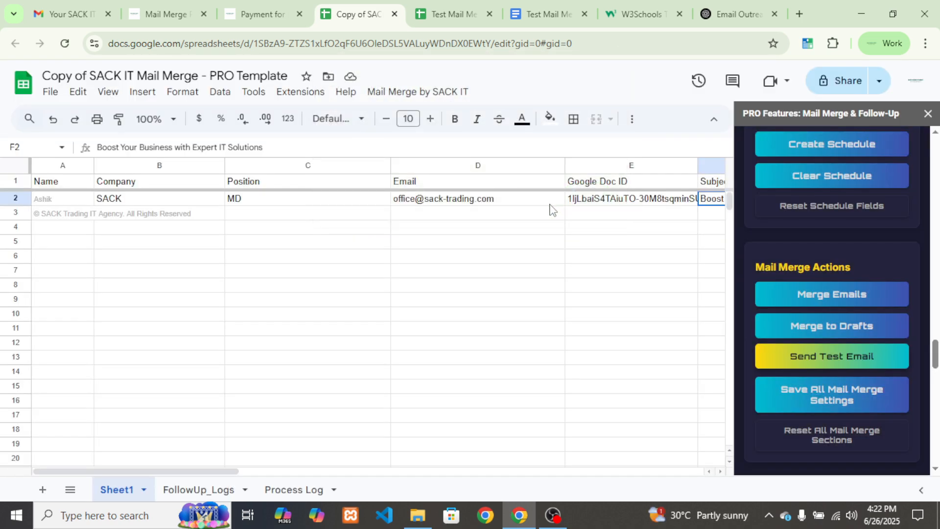
{"action": "scroll", "coordinate": [807, 333], "scroll_direction": "down", "scroll_amount": 4}
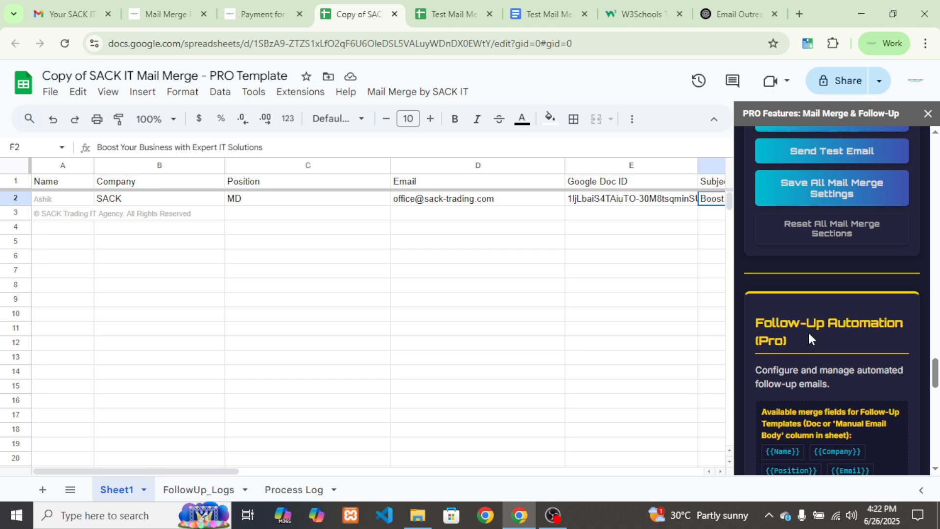
{"action": "scroll", "coordinate": [808, 333], "scroll_direction": "up", "scroll_amount": 3}
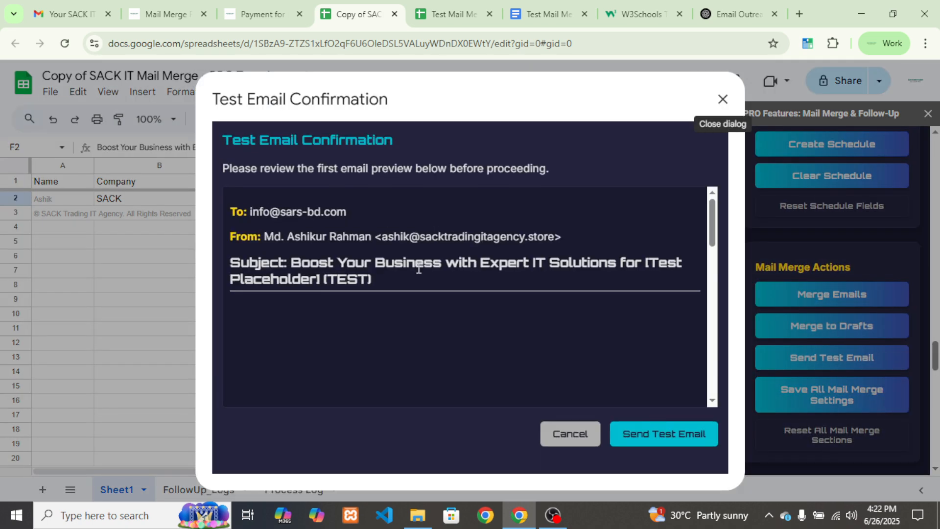
{"action": "scroll", "coordinate": [376, 332], "scroll_direction": "down", "scroll_amount": 3}
{"action": "scroll", "coordinate": [376, 337], "scroll_direction": "down", "scroll_amount": 10}
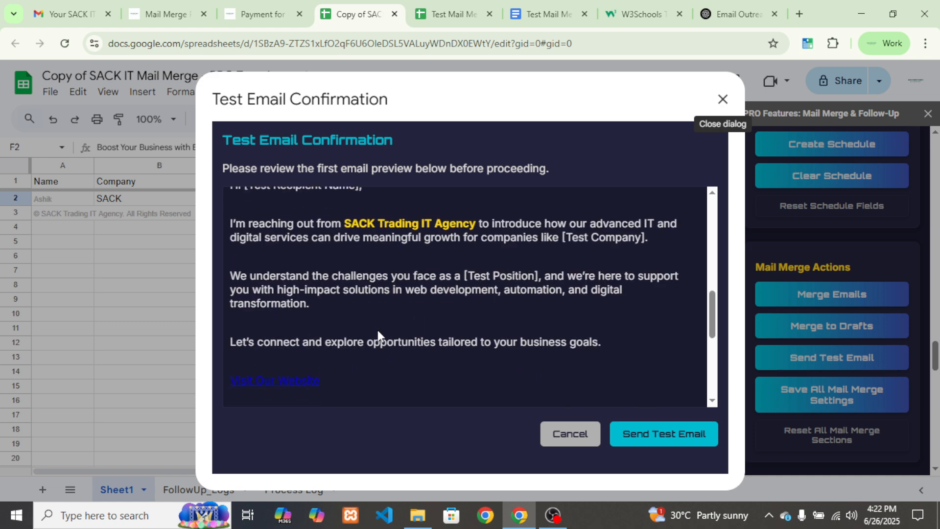
{"action": "left_click", "coordinate": [635, 433]}
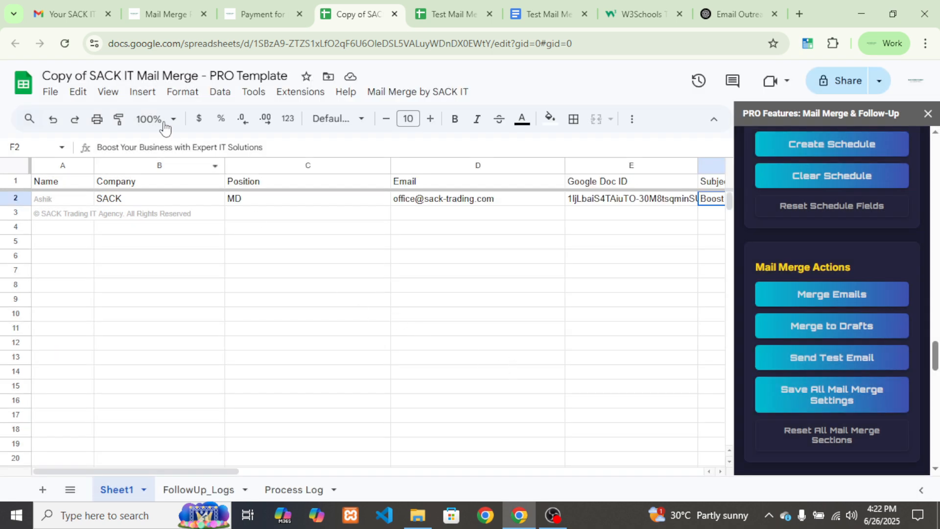
In Gmail, refresh the inbox and open the new 'Boost Your Business with Expert IT Solutions' test email
{"action": "left_click", "coordinate": [73, 13]}
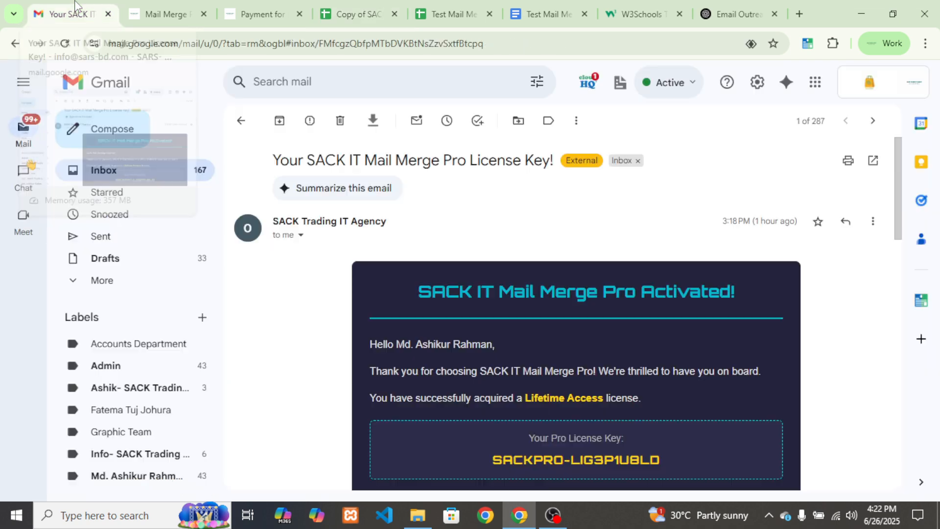
{"action": "left_click", "coordinate": [130, 240]}
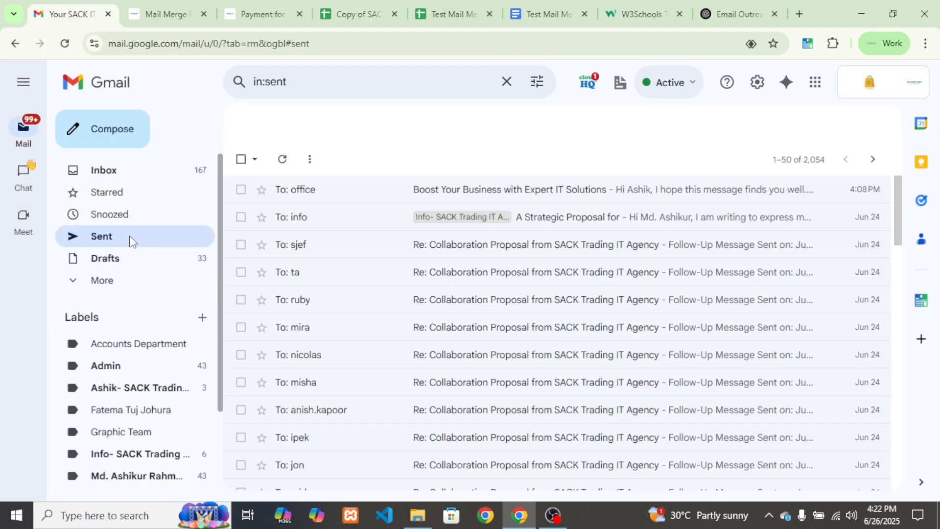
{"action": "left_click", "coordinate": [121, 171]}
{"action": "left_click", "coordinate": [277, 127]}
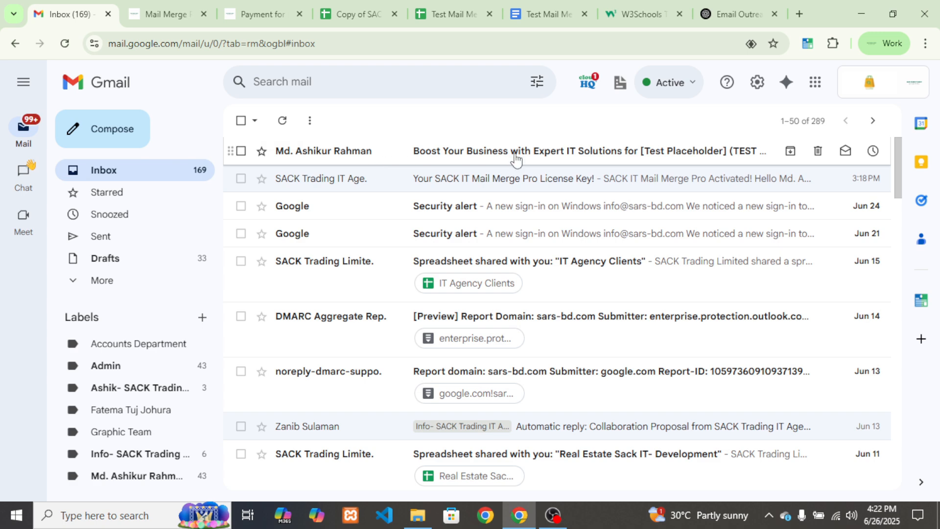
{"action": "left_click", "coordinate": [515, 155]}
{"action": "scroll", "coordinate": [504, 297], "scroll_direction": "down", "scroll_amount": 10}
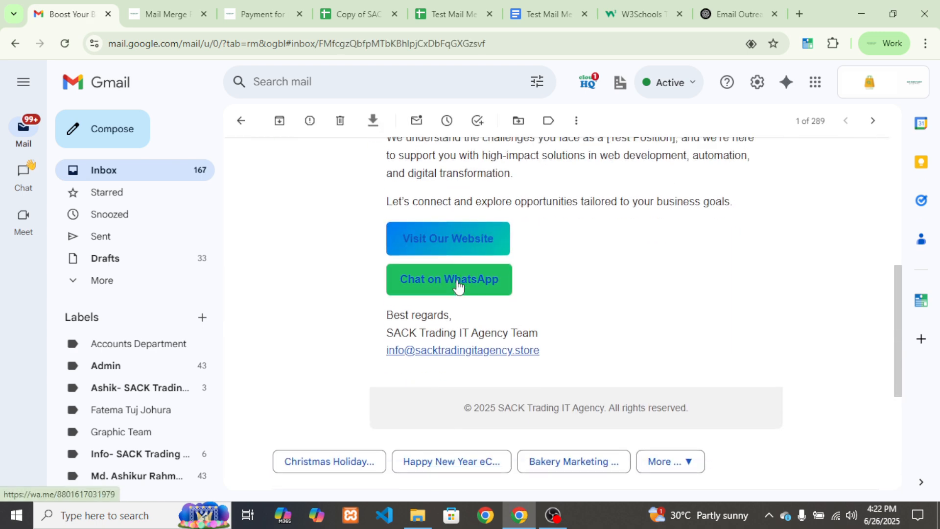
{"action": "scroll", "coordinate": [457, 286], "scroll_direction": "up", "scroll_amount": 3}
Compare the received test email against the W3Schools HTML template preview
{"action": "left_click", "coordinate": [641, 13]}
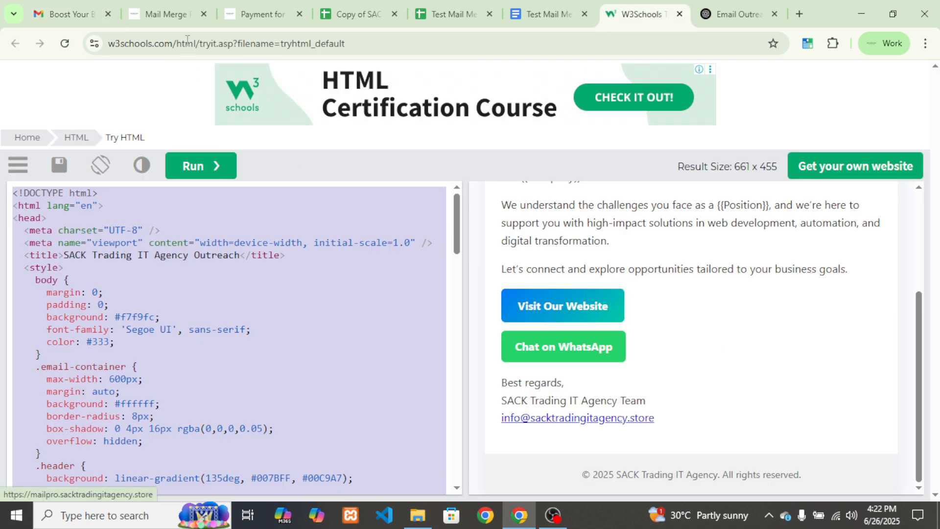
{"action": "left_click", "coordinate": [181, 15]}
{"action": "left_click", "coordinate": [87, 3]}
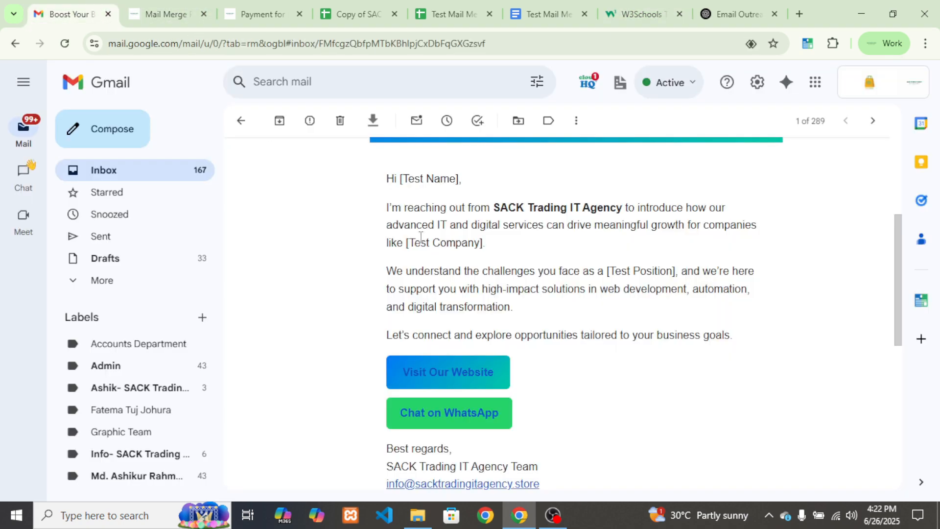
{"action": "scroll", "coordinate": [505, 313], "scroll_direction": "up", "scroll_amount": 5}
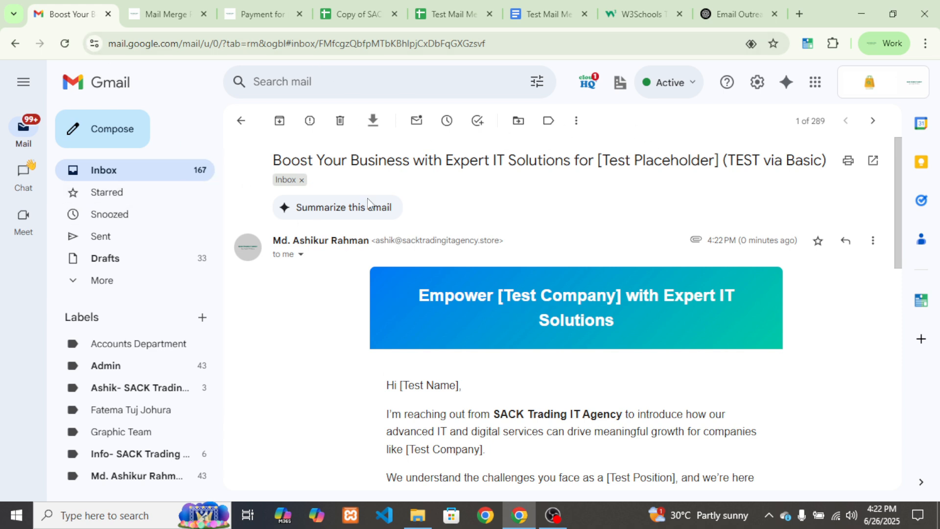
Run Merge Emails from the sidebar and confirm with Send All Emails
{"action": "left_click", "coordinate": [349, 5]}
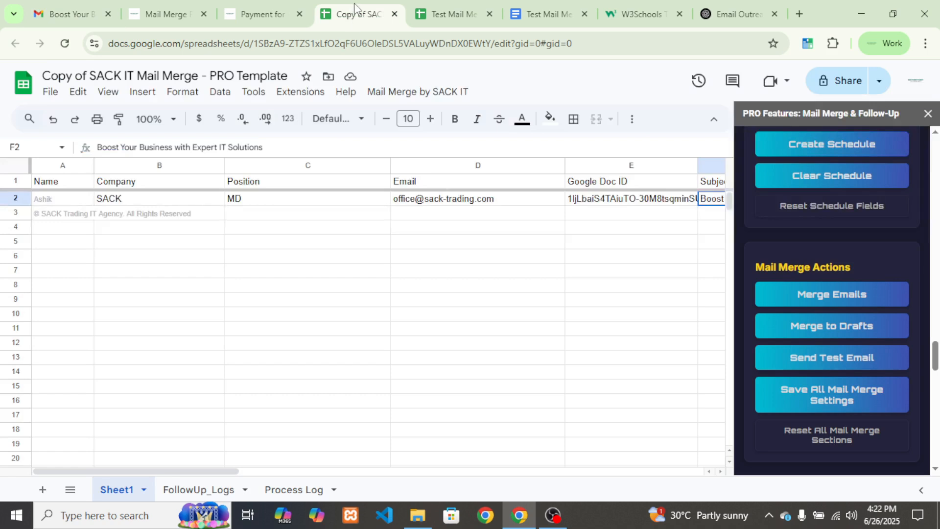
{"action": "left_click", "coordinate": [827, 295]}
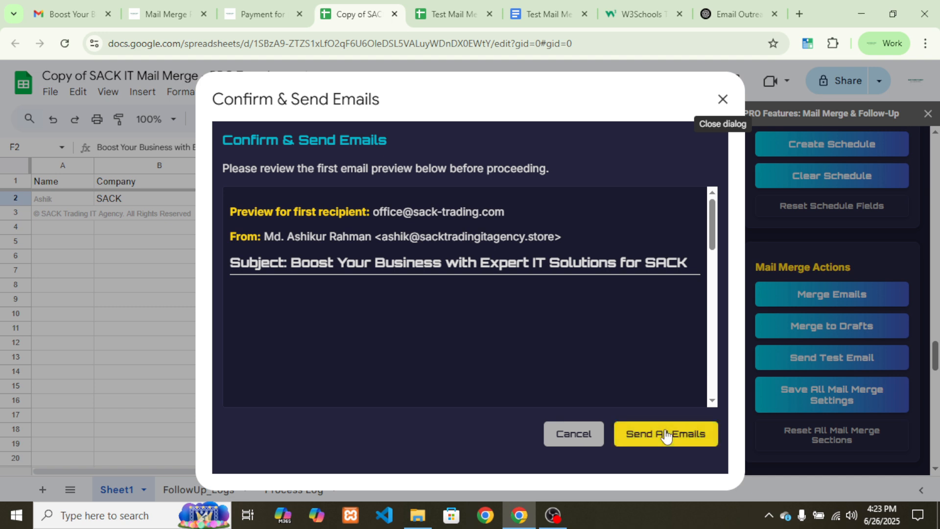
{"action": "left_click", "coordinate": [663, 436]}
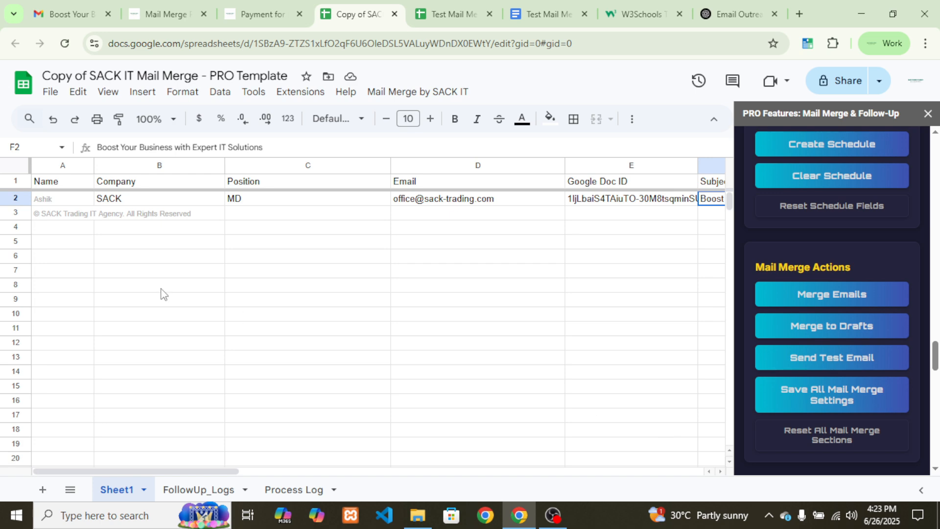
Open the newest sent email and verify its subject's company name SACK matches cell B2
{"action": "left_click", "coordinate": [58, 11]}
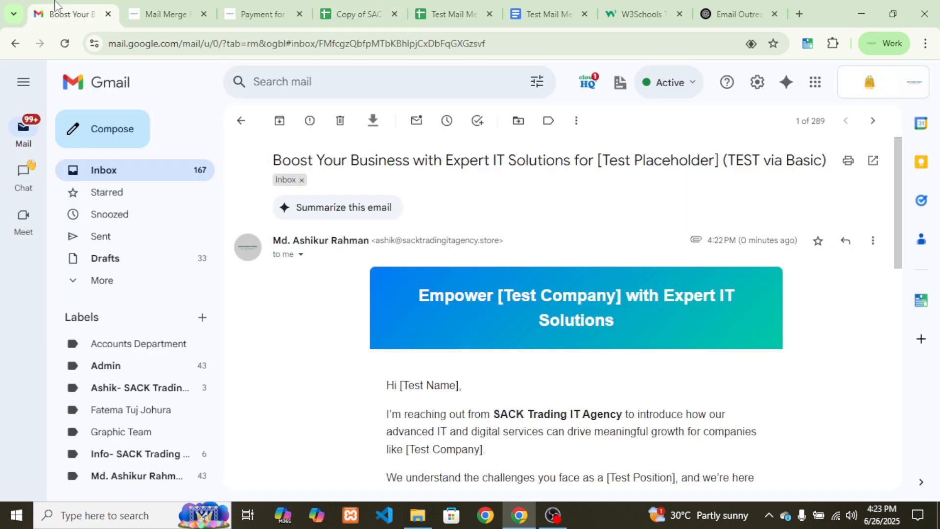
{"action": "left_click", "coordinate": [113, 236]}
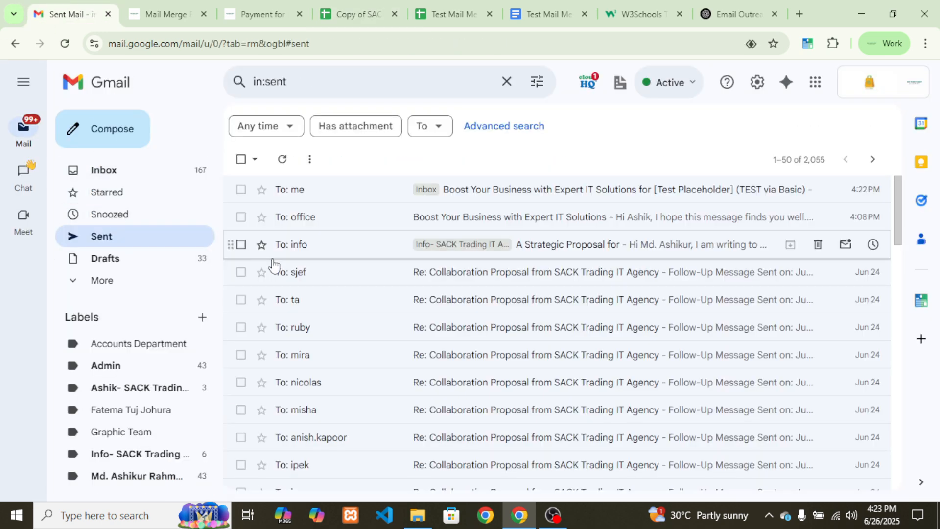
{"action": "left_click", "coordinate": [286, 159]}
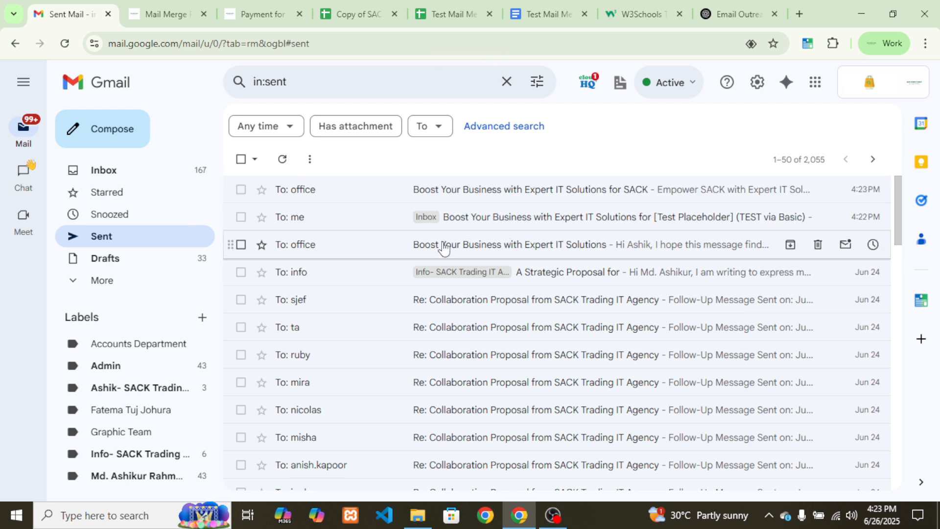
{"action": "left_click", "coordinate": [456, 194]}
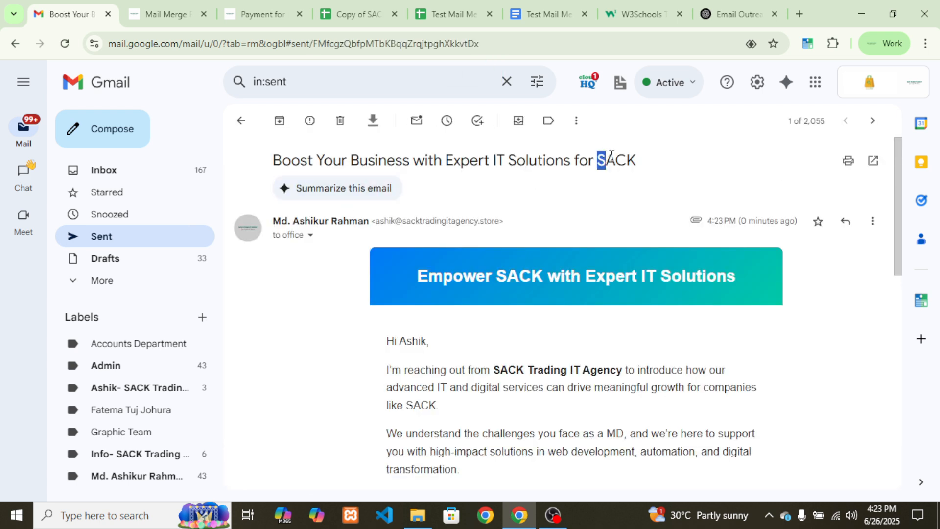
{"action": "left_click_drag", "start_coordinate": [598, 160], "coordinate": [638, 160]}
{"action": "left_click", "coordinate": [372, 12]}
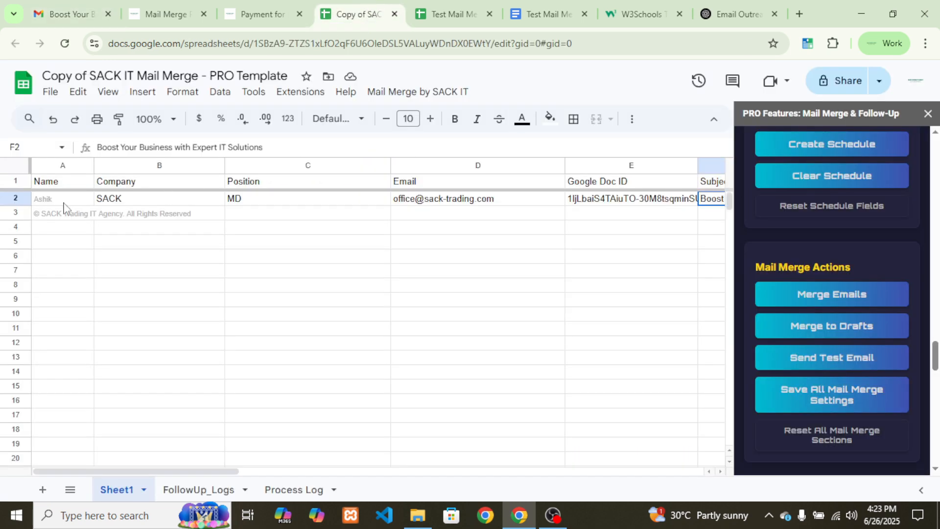
{"action": "left_click", "coordinate": [126, 201]}
{"action": "left_click", "coordinate": [88, 14]}
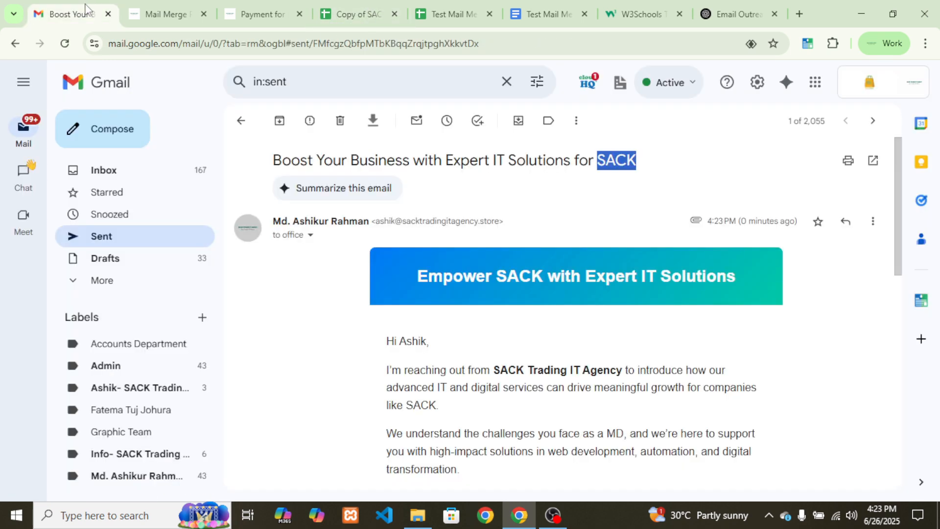
{"action": "left_click", "coordinate": [524, 355]}
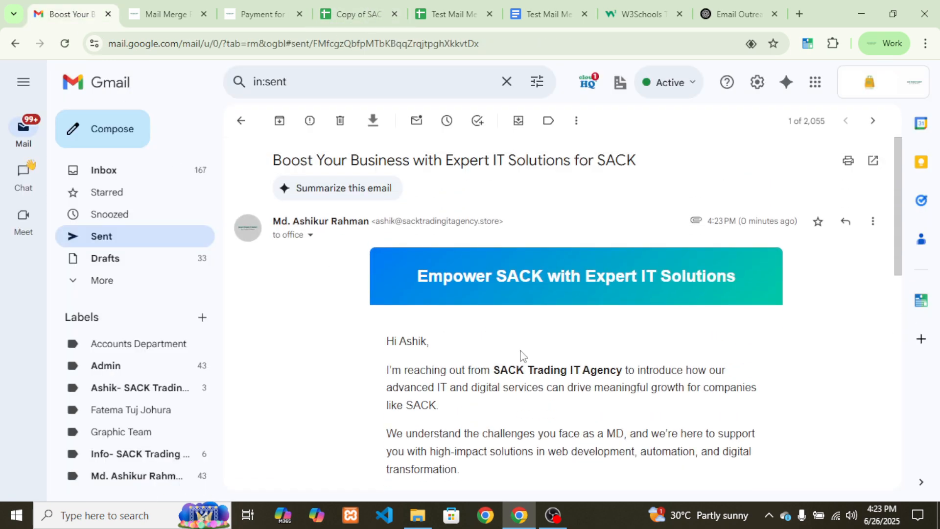
Inspect the sent email's sender and recipient addresses in the message details
{"action": "left_click", "coordinate": [310, 235]}
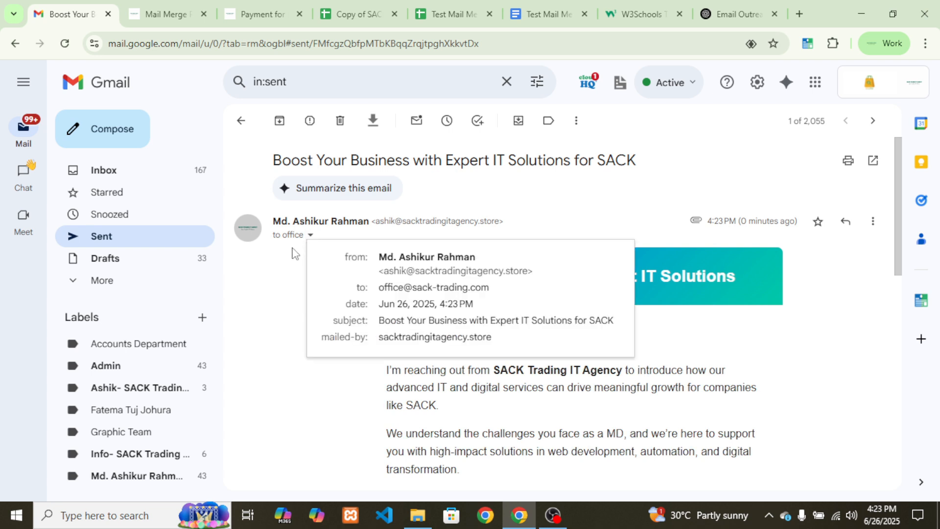
{"action": "left_click_drag", "start_coordinate": [378, 274], "coordinate": [558, 275]}
{"action": "left_click", "coordinate": [520, 309]}
{"action": "left_click", "coordinate": [575, 416]}
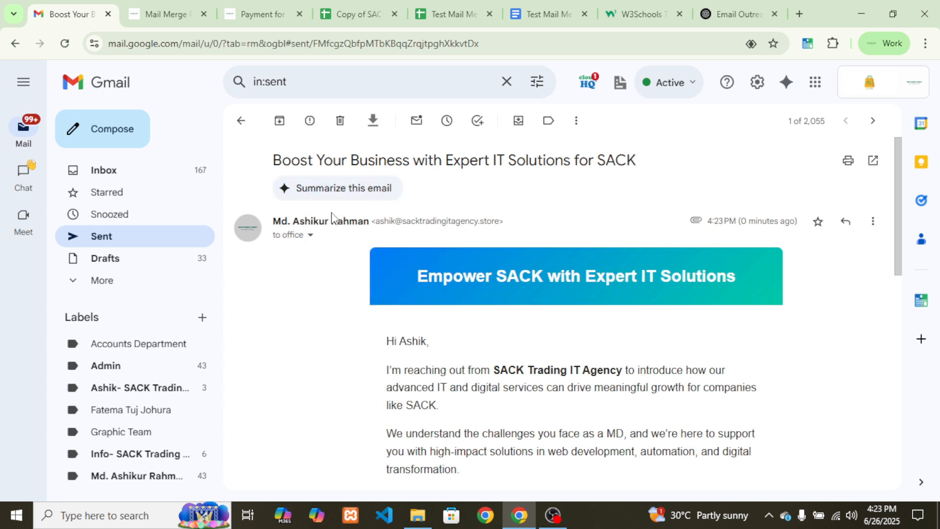
{"action": "left_click", "coordinate": [309, 235]}
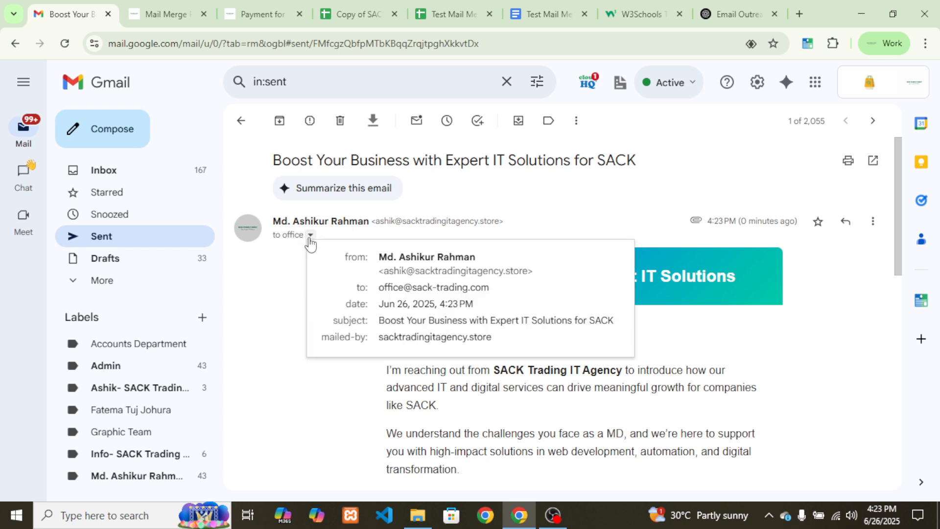
{"action": "left_click_drag", "start_coordinate": [381, 283], "coordinate": [520, 292]}
{"action": "left_click", "coordinate": [519, 292]}
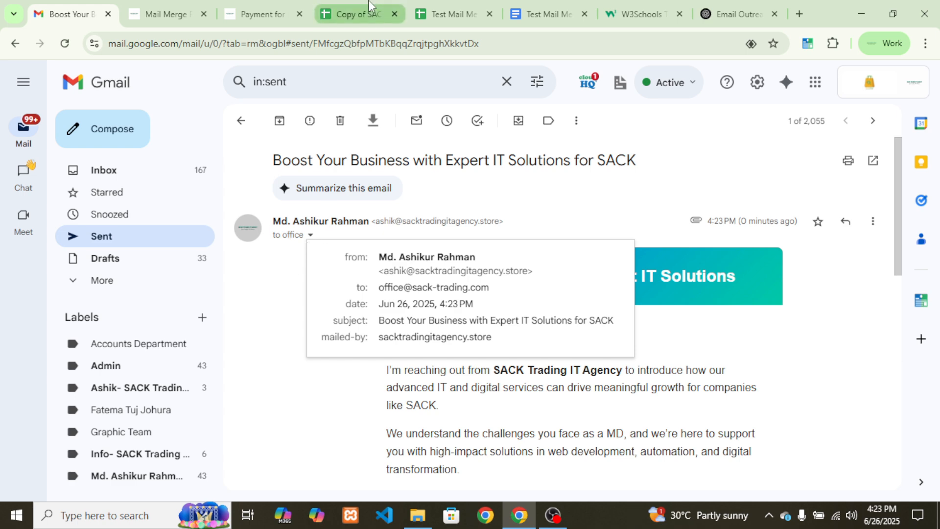
Scroll the 'Copy of SACK IT Mail Merge' sidebar down to the Follow-Up Automation (Pro) section
{"action": "left_click", "coordinate": [362, 12]}
{"action": "scroll", "coordinate": [808, 359], "scroll_direction": "down", "scroll_amount": 4}
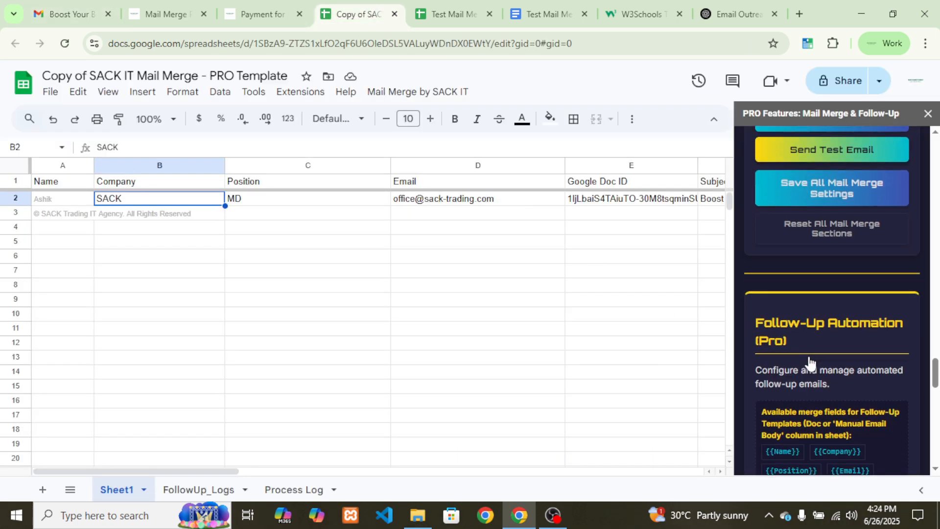
{"action": "scroll", "coordinate": [809, 353], "scroll_direction": "down", "scroll_amount": 3}
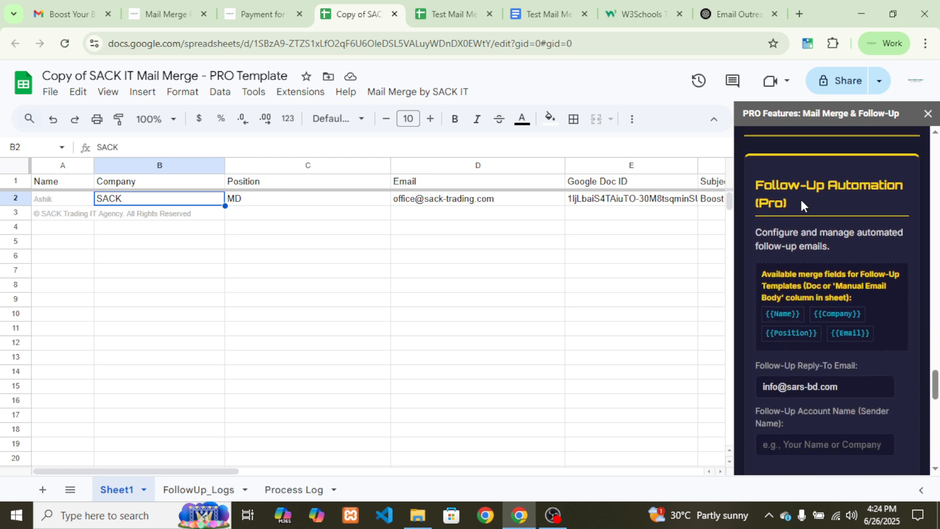
{"action": "left_click_drag", "start_coordinate": [756, 182], "coordinate": [818, 205]}
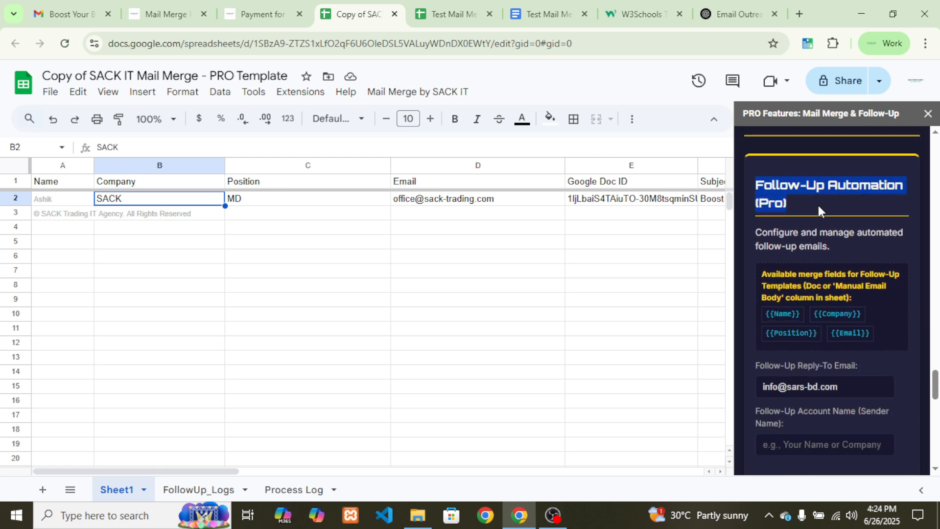
{"action": "left_click", "coordinate": [818, 206]}
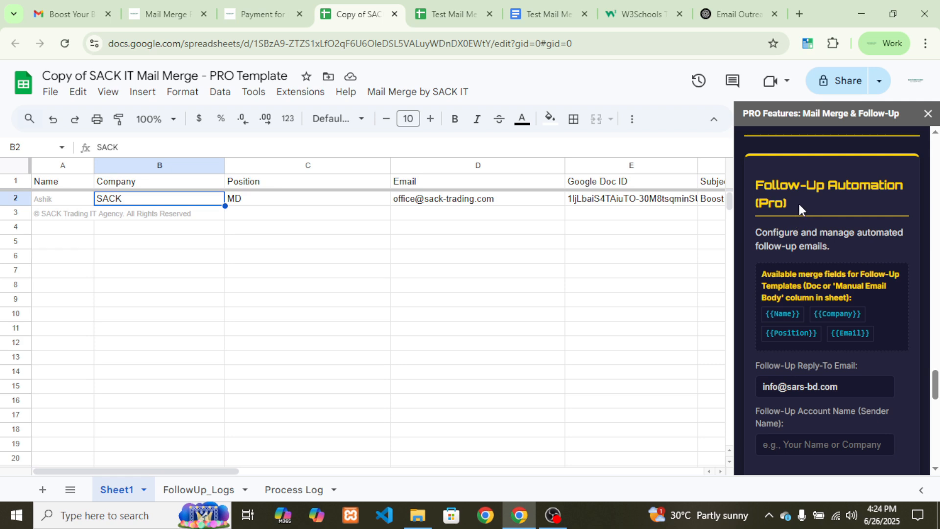
Check the prefilled follow-up reply-to email address
{"action": "scroll", "coordinate": [797, 225], "scroll_direction": "down", "scroll_amount": 3}
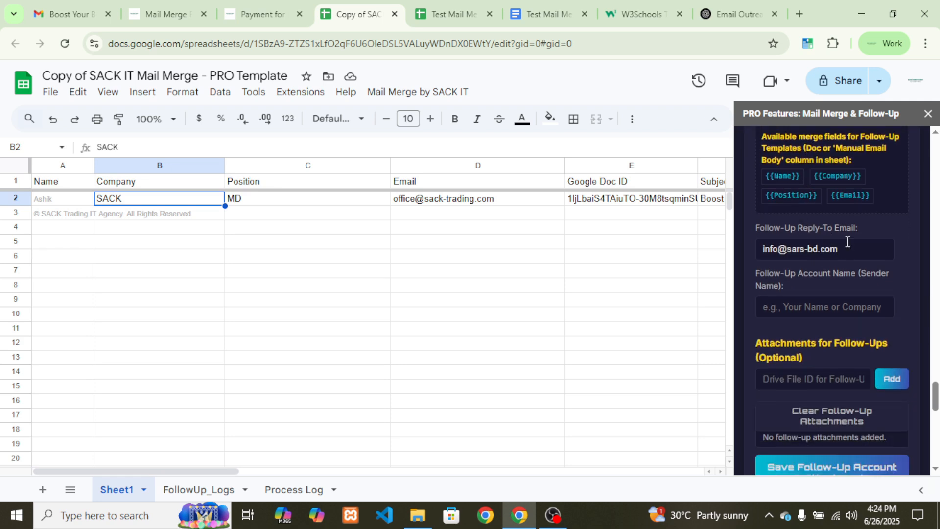
{"action": "left_click", "coordinate": [836, 252]}
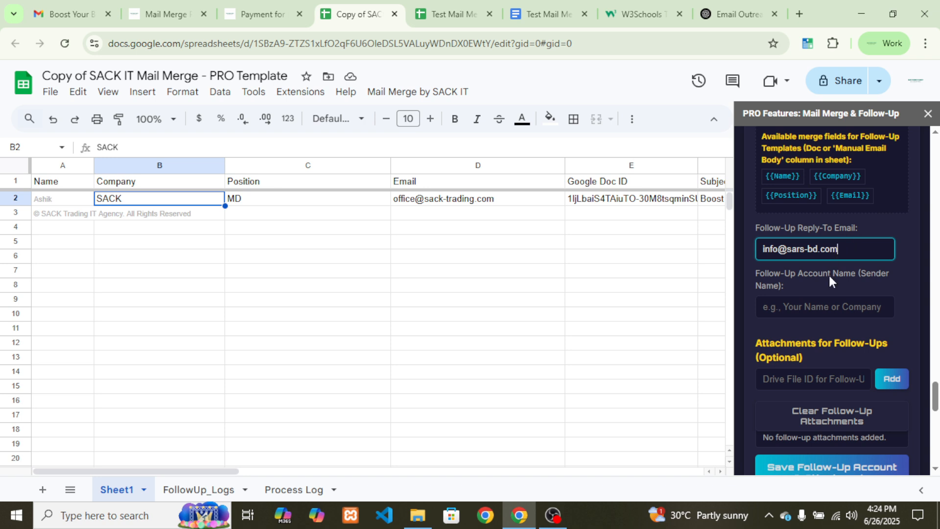
{"action": "key", "text": "Tab"}
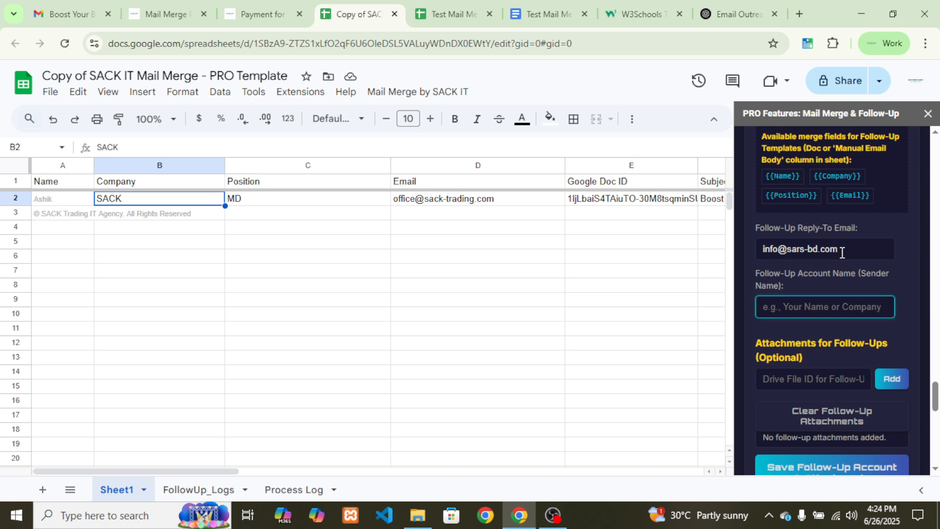
{"action": "left_click", "coordinate": [857, 252]}
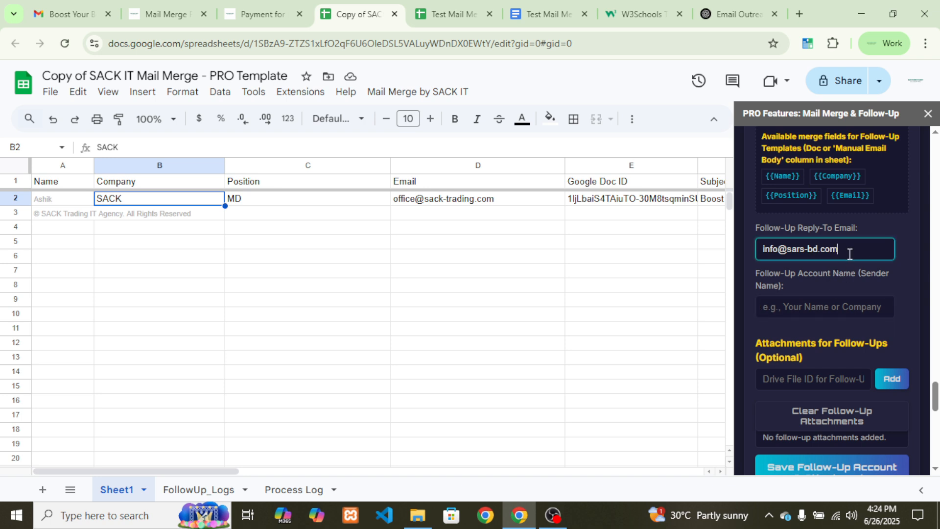
{"action": "left_click_drag", "start_coordinate": [851, 250], "coordinate": [757, 254]}
{"action": "key", "text": "Tab"}
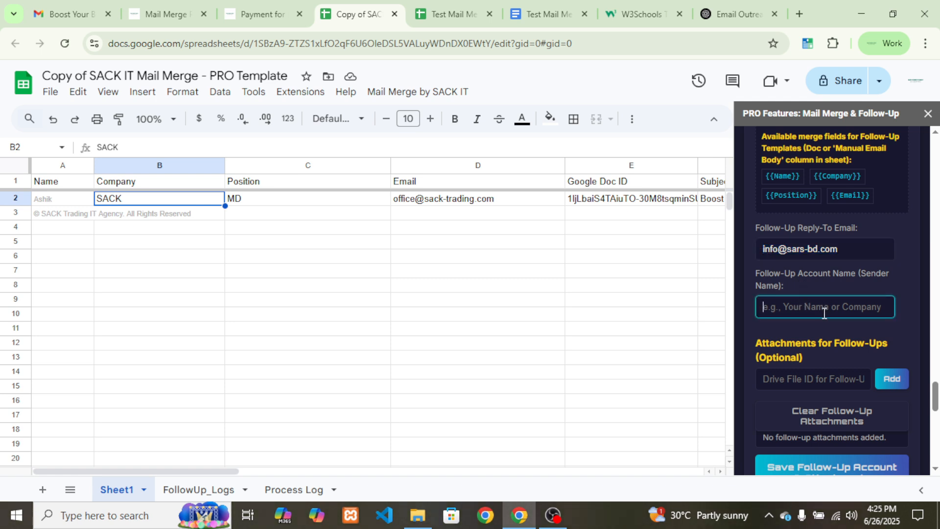
Enter the sender's full name as the Follow-Up Account Name
{"action": "type", "text": "Ashik"}
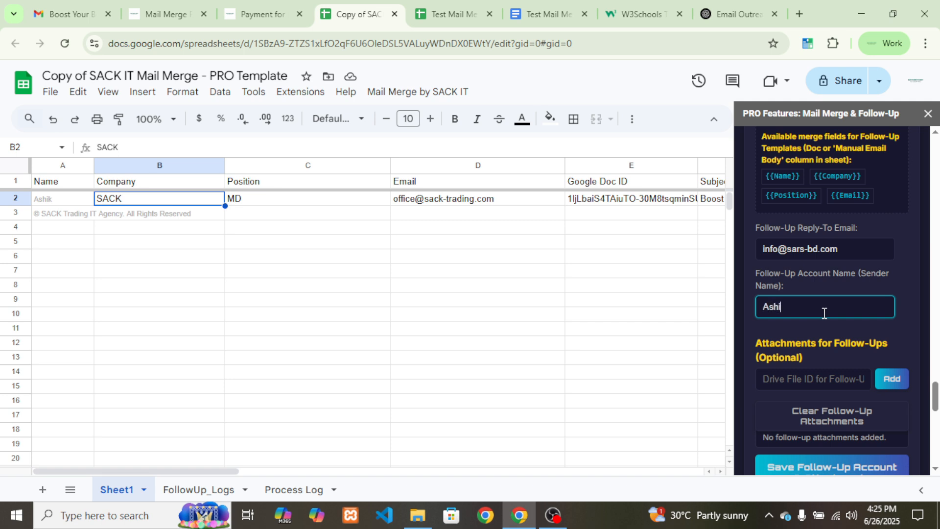
{"action": "key", "text": "BackSpace"}
{"action": "key", "text": "BackSpace"}
{"action": "key", "text": "BackSpace"}
{"action": "key", "text": "BackSpace"}
{"action": "key", "text": "BackSpace"}
{"action": "left_click", "coordinate": [780, 331]}
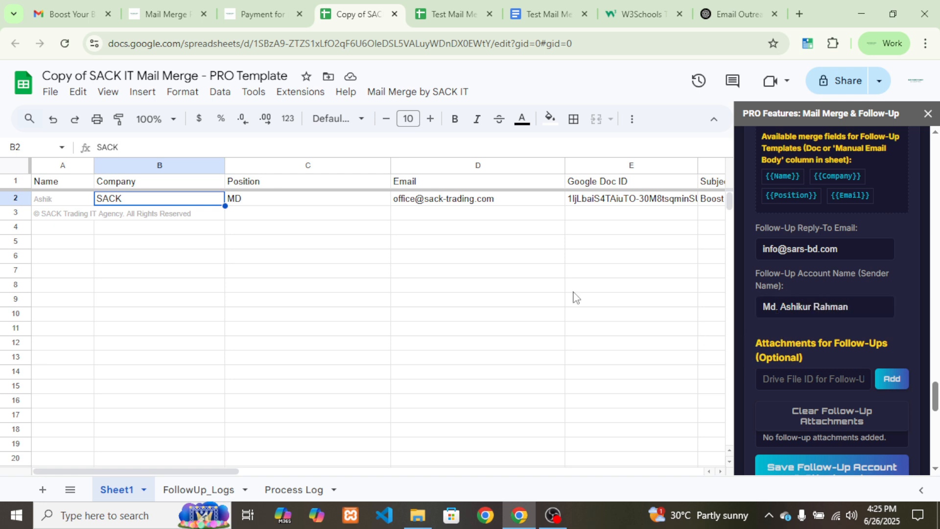
{"action": "left_click", "coordinate": [46, 11]}
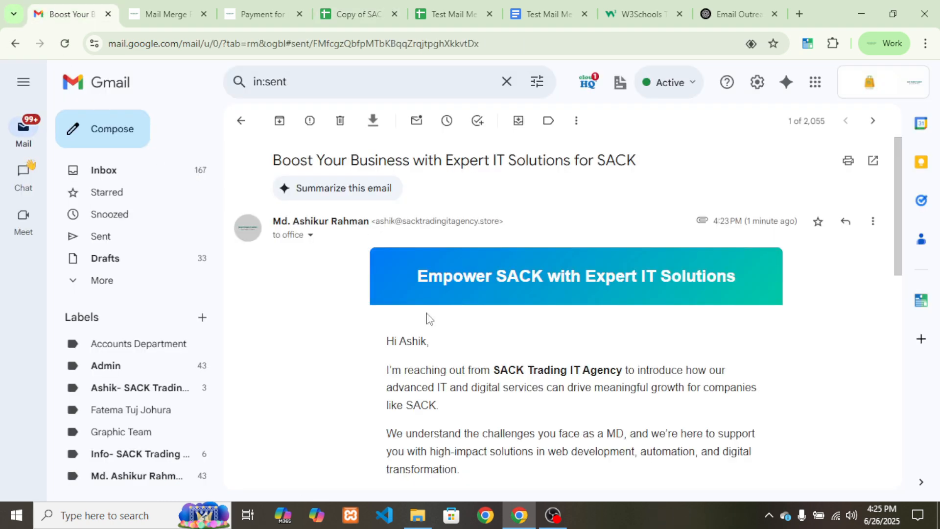
Preview the Test Mail Merge.pdf attachment of the sent email, then close the viewer
{"action": "scroll", "coordinate": [431, 318], "scroll_direction": "down", "scroll_amount": 10}
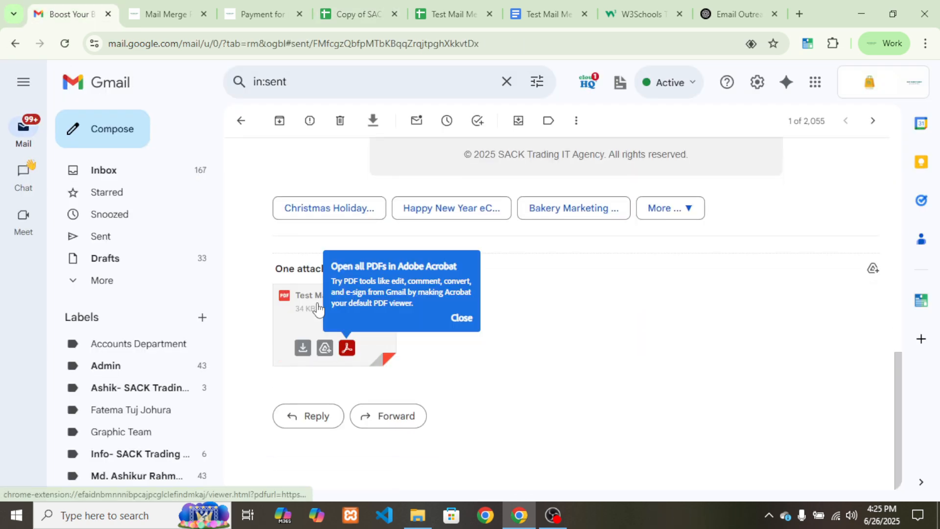
{"action": "left_click", "coordinate": [289, 307]}
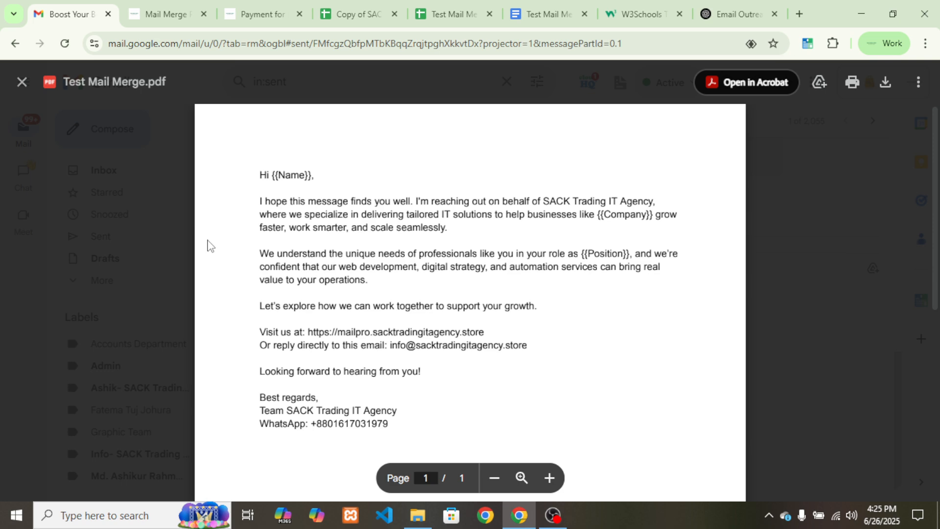
{"action": "left_click", "coordinate": [14, 84]}
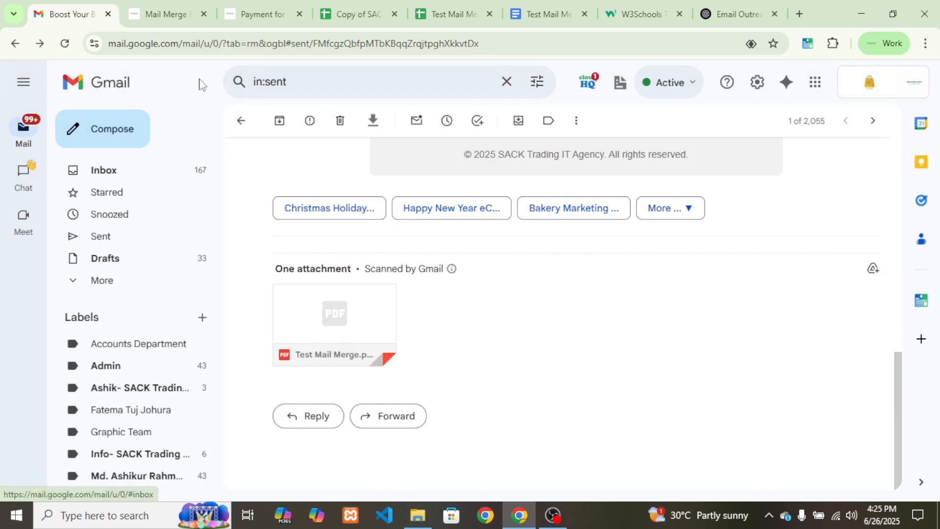
{"action": "left_click", "coordinate": [353, 14]}
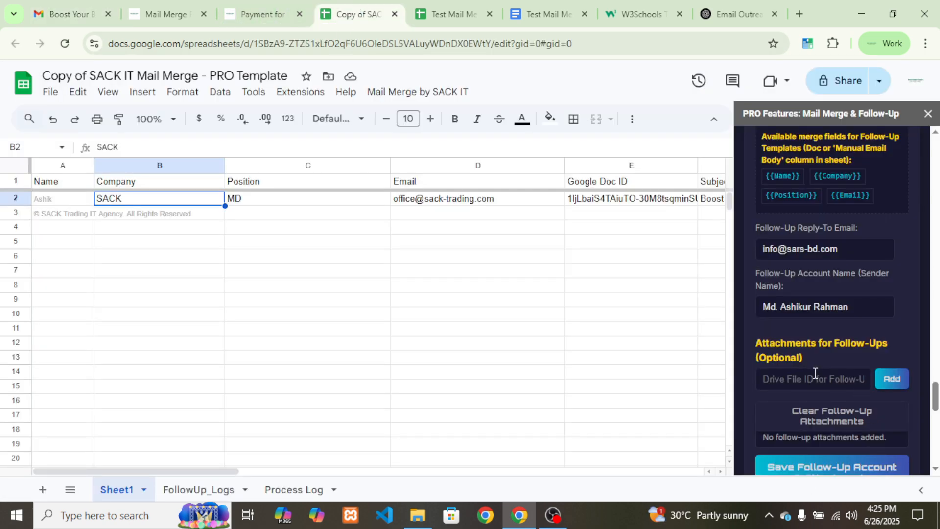
Save the follow-up account, sender name and attachment settings, then scroll to Follow-Up Sheet Actions
{"action": "scroll", "coordinate": [827, 382], "scroll_direction": "down", "scroll_amount": 1}
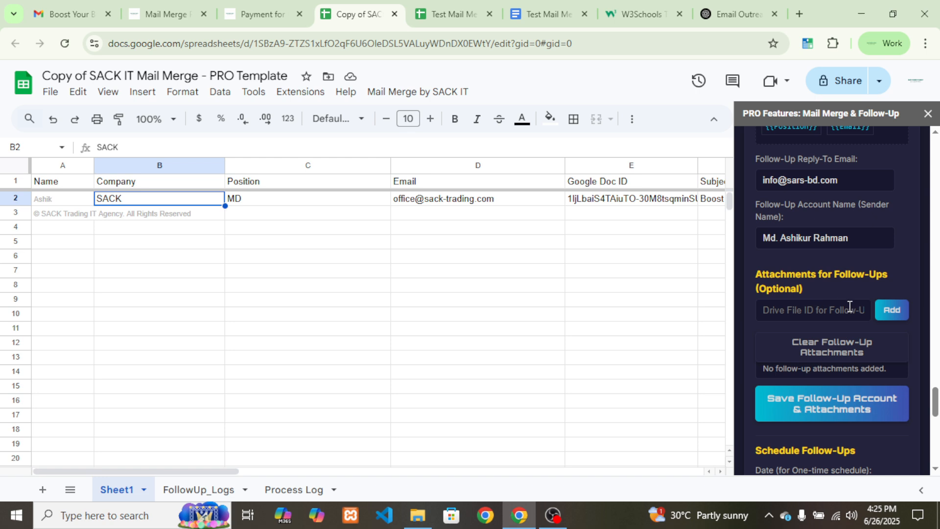
{"action": "scroll", "coordinate": [803, 306], "scroll_direction": "down", "scroll_amount": 1}
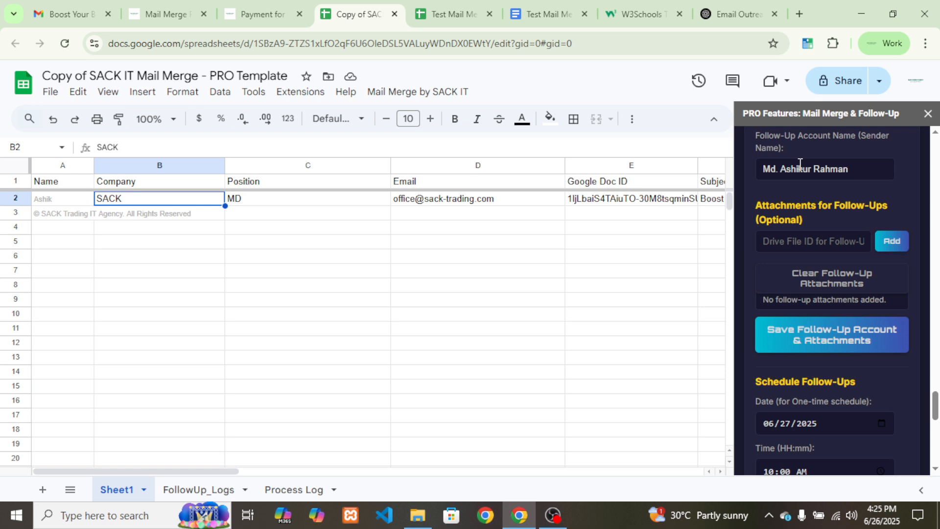
{"action": "left_click", "coordinate": [790, 332]}
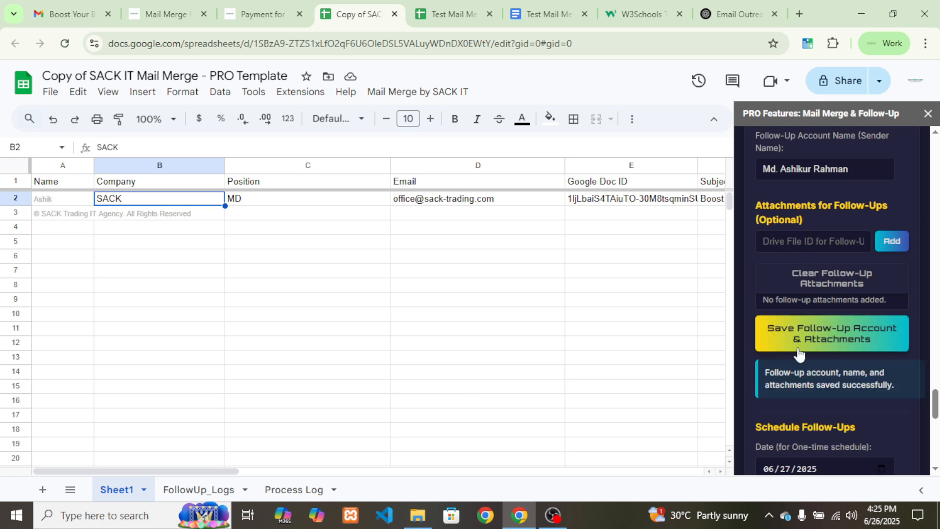
{"action": "scroll", "coordinate": [797, 355], "scroll_direction": "down", "scroll_amount": 3}
{"action": "scroll", "coordinate": [797, 351], "scroll_direction": "down", "scroll_amount": 2}
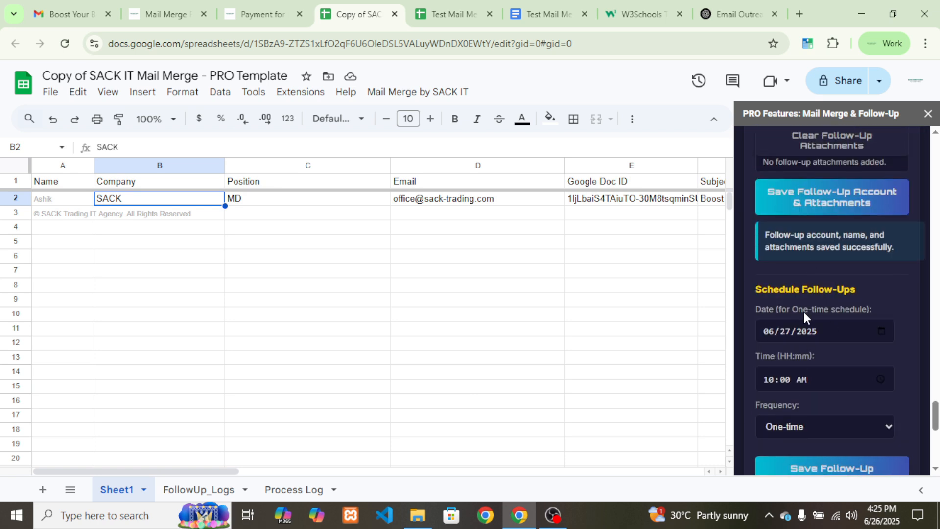
{"action": "scroll", "coordinate": [803, 312], "scroll_direction": "down", "scroll_amount": 2}
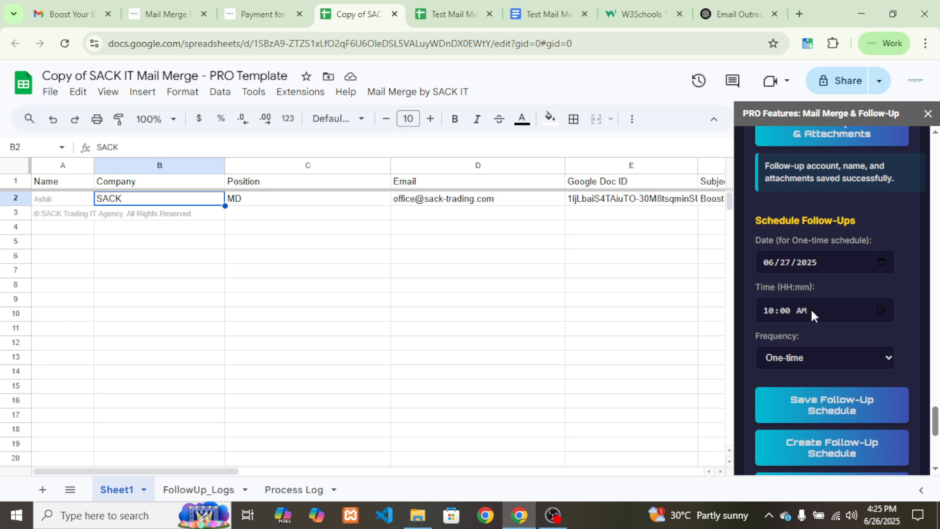
{"action": "scroll", "coordinate": [793, 284], "scroll_direction": "down", "scroll_amount": 8}
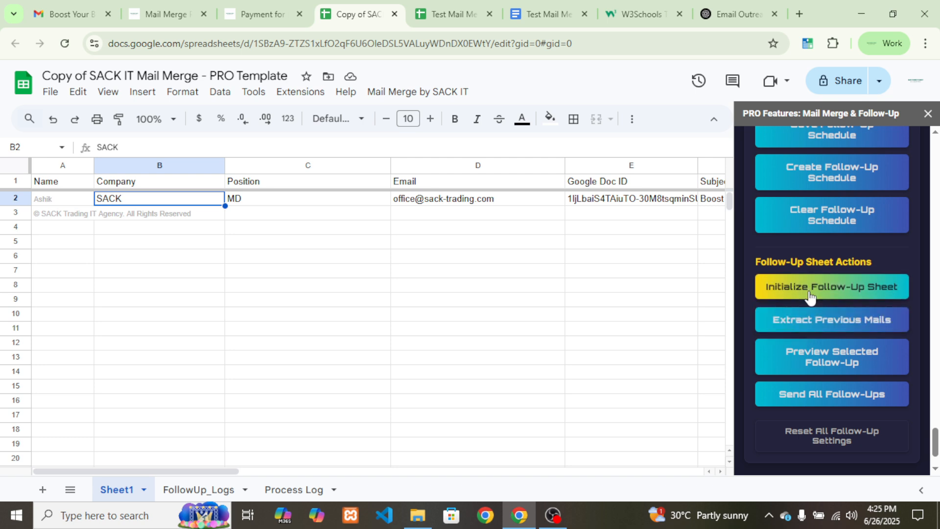
Initialize the follow-up sheet and delete the old data in row 2
{"action": "left_click", "coordinate": [752, 289]}
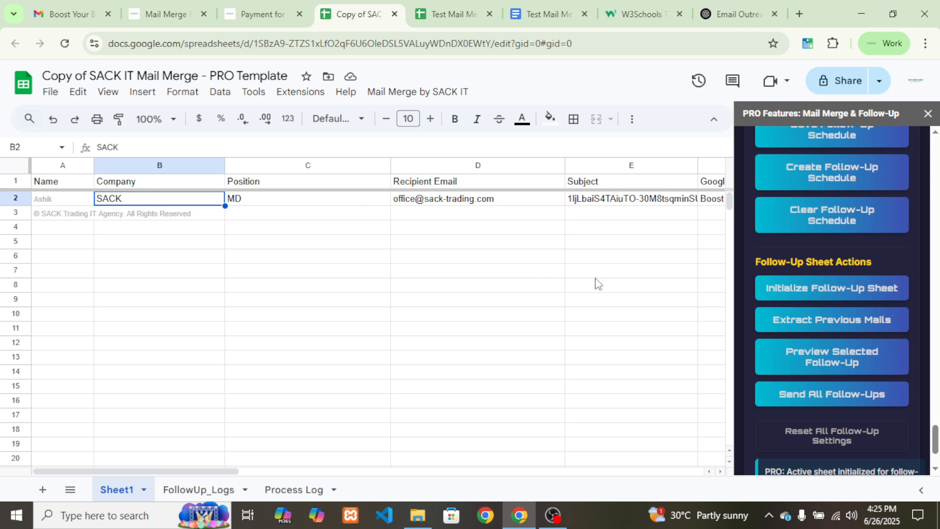
{"action": "left_click", "coordinate": [16, 198]}
{"action": "right_click", "coordinate": [19, 203]}
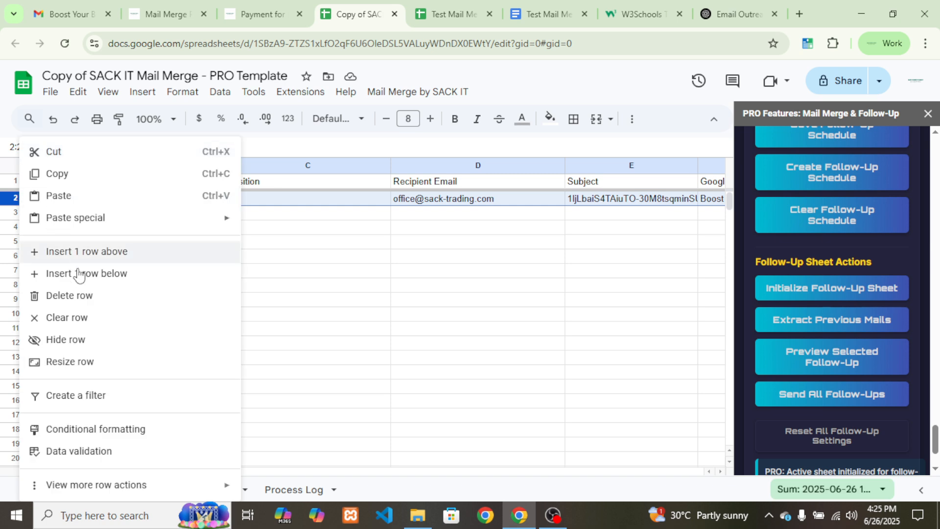
{"action": "left_click", "coordinate": [80, 295]}
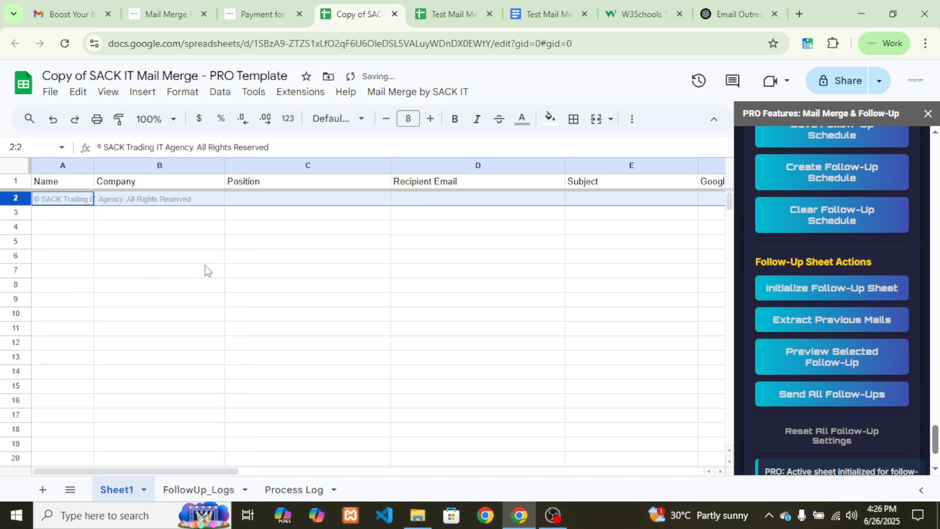
Check the emptied row 2 and the new Recipient Email and Subject headers
{"action": "left_click", "coordinate": [211, 247]}
{"action": "left_click", "coordinate": [242, 202]}
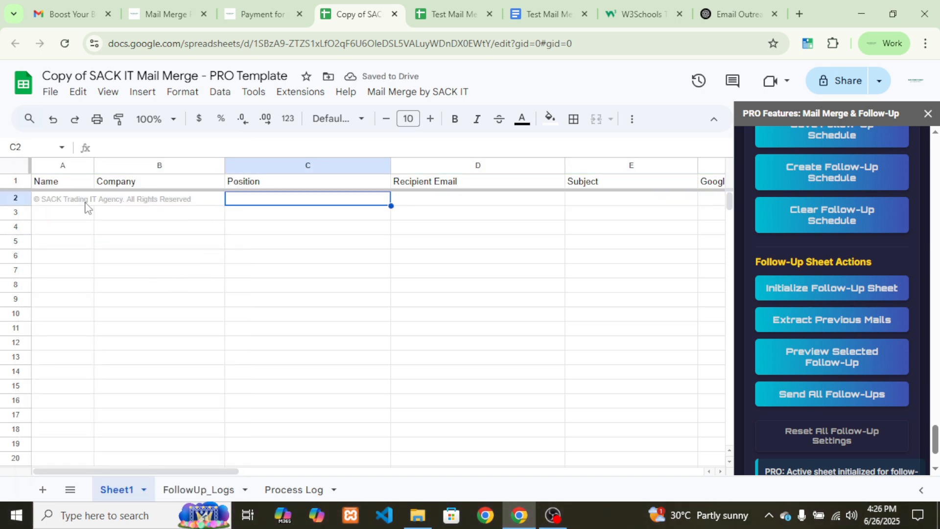
{"action": "left_click", "coordinate": [65, 183]}
{"action": "left_click", "coordinate": [125, 188]}
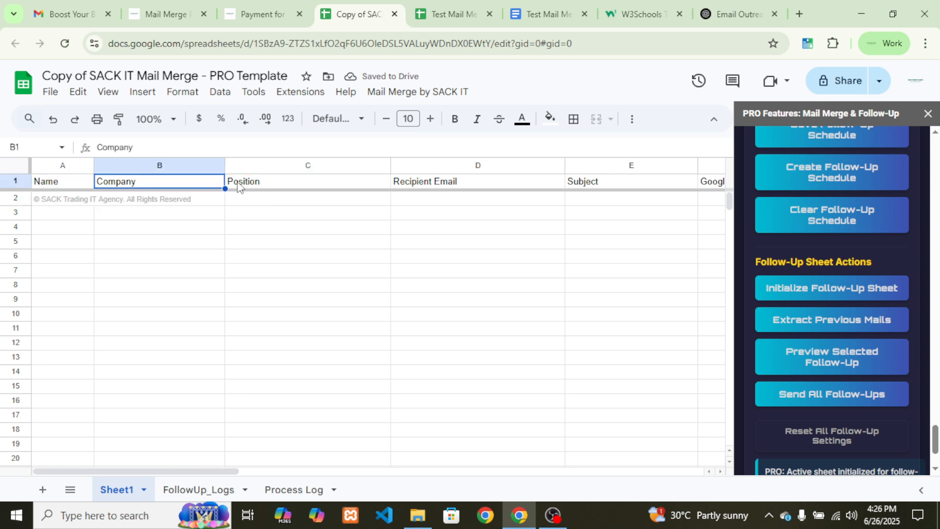
{"action": "left_click", "coordinate": [238, 182]}
{"action": "left_click", "coordinate": [455, 186]}
{"action": "left_click", "coordinate": [421, 213]}
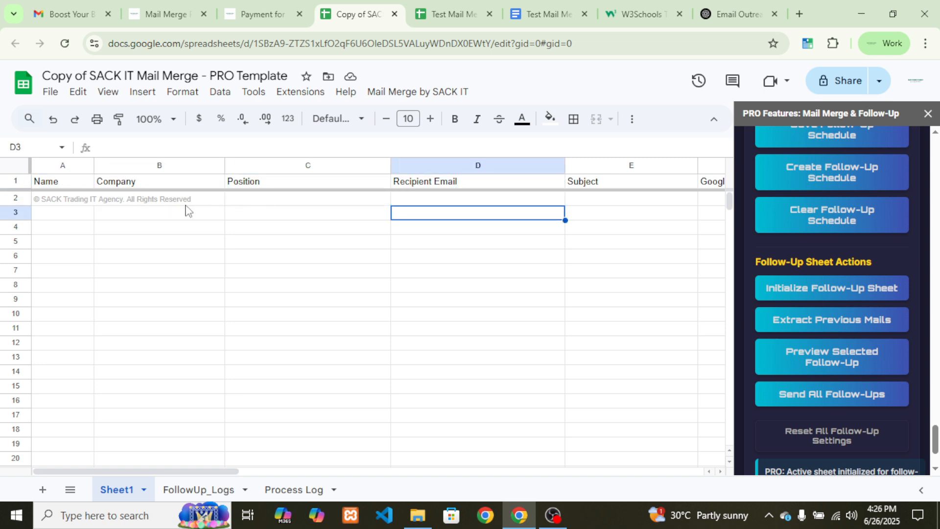
Copy the contact's details A2:D2 from Test Mail Merge and paste them into A2
{"action": "left_click", "coordinate": [441, 13]}
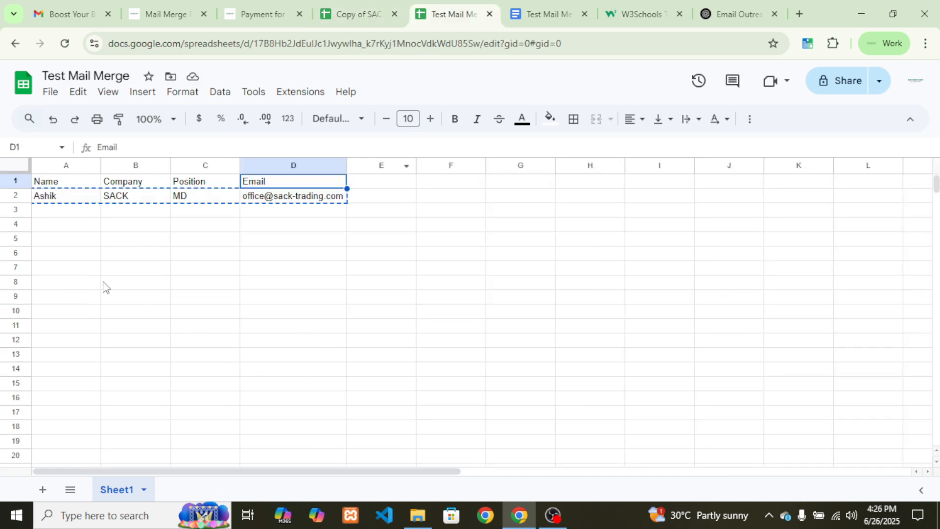
{"action": "left_click", "coordinate": [100, 198]}
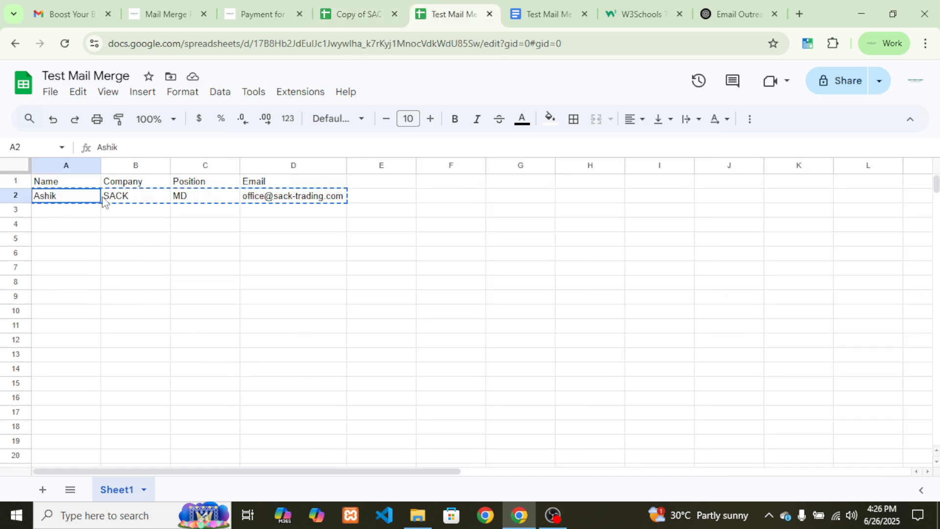
{"action": "left_click", "coordinate": [272, 201], "text": "shift"}
{"action": "key", "text": "ctrl+c"}
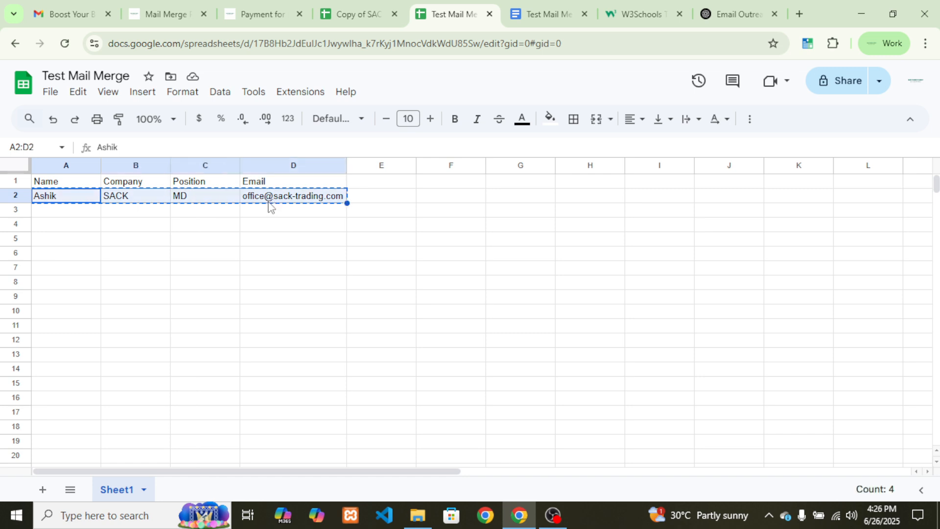
{"action": "left_click", "coordinate": [347, 12]}
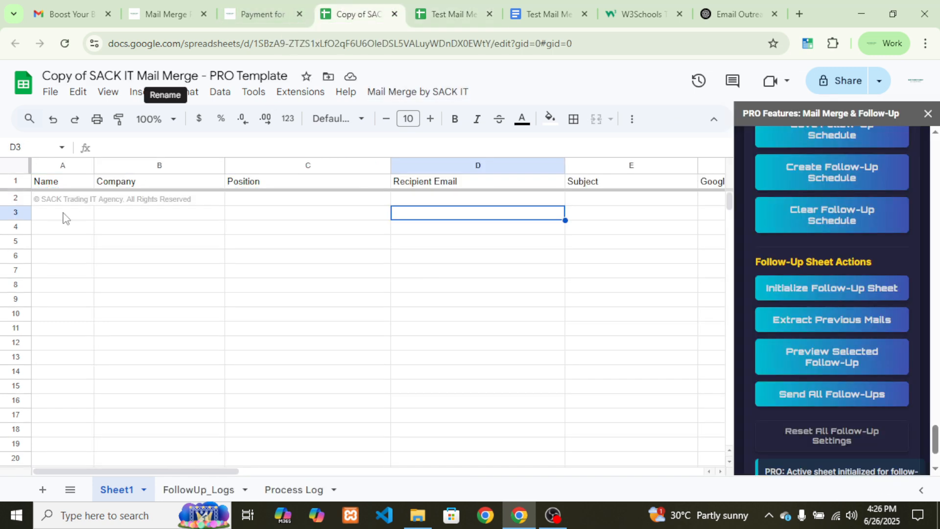
{"action": "left_click", "coordinate": [65, 201]}
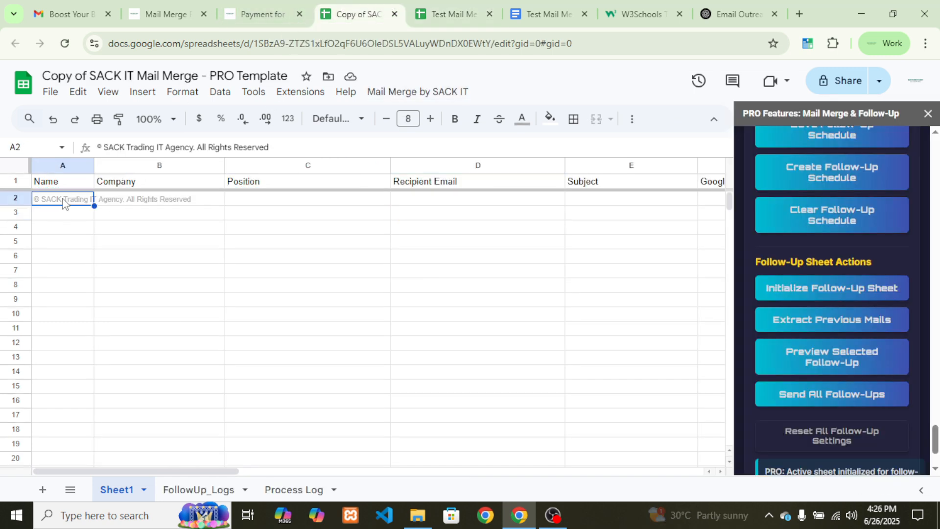
{"action": "key", "text": "ctrl+v"}
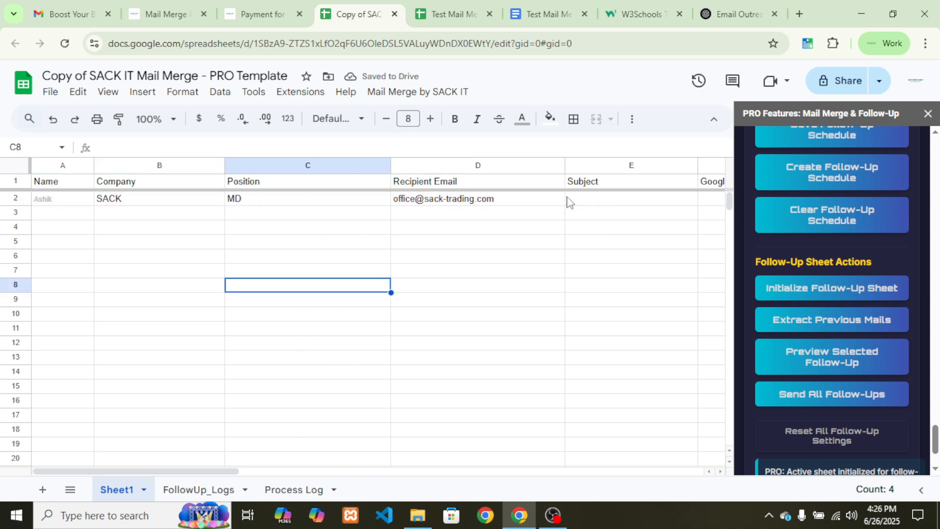
Move to row 2's Google Doc ID cell and switch to the email template document
{"action": "left_click", "coordinate": [601, 201]}
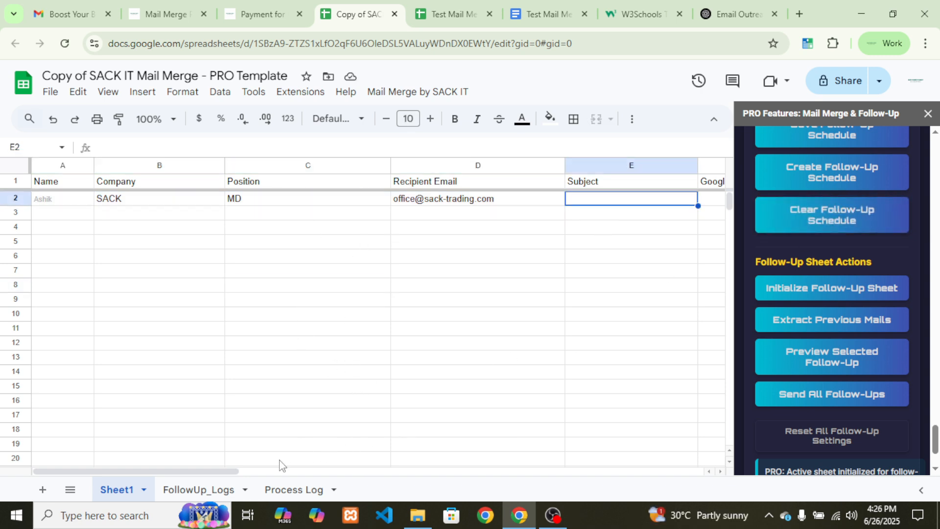
{"action": "left_click_drag", "start_coordinate": [239, 472], "coordinate": [283, 473]}
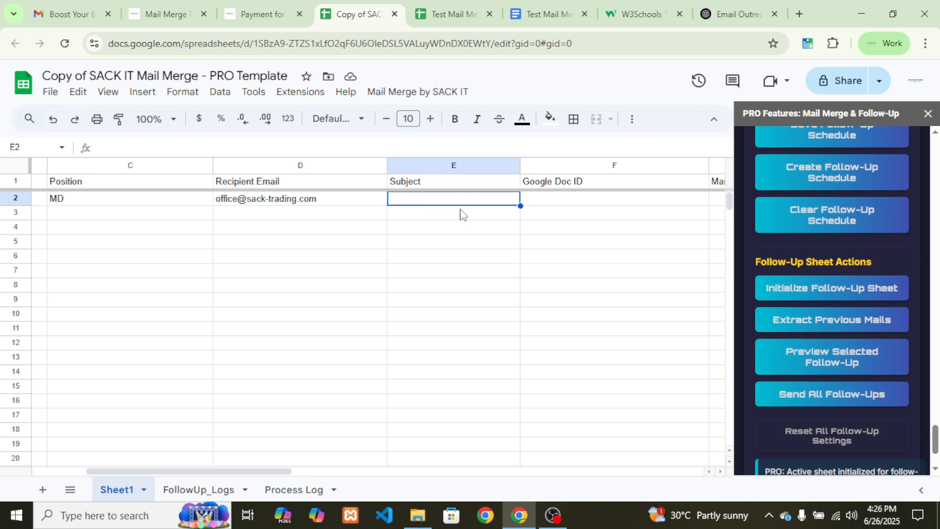
{"action": "left_click", "coordinate": [543, 201]}
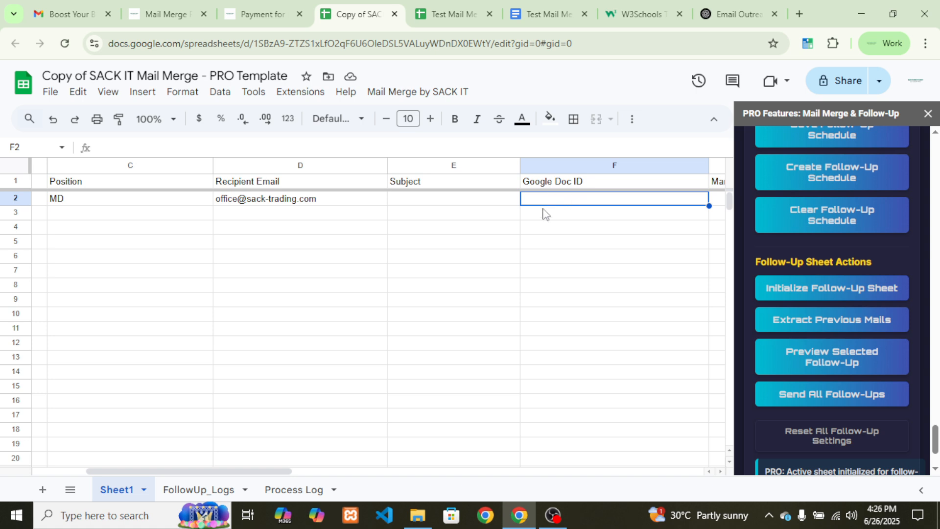
{"action": "left_click", "coordinate": [521, 6]}
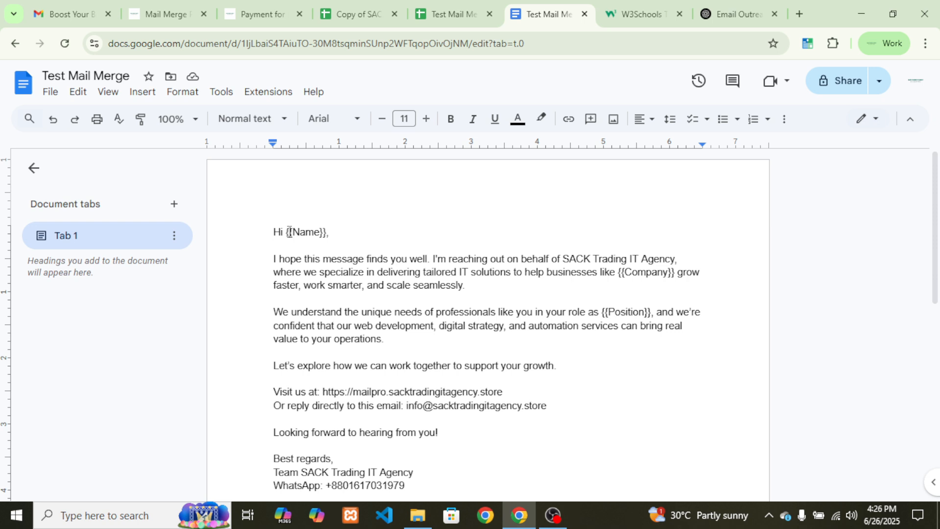
Copy the template's document ID between d/ and /edit in its web address
{"action": "left_click_drag", "start_coordinate": [287, 231], "coordinate": [334, 233]}
{"action": "left_click", "coordinate": [335, 234]}
{"action": "left_click", "coordinate": [273, 44]}
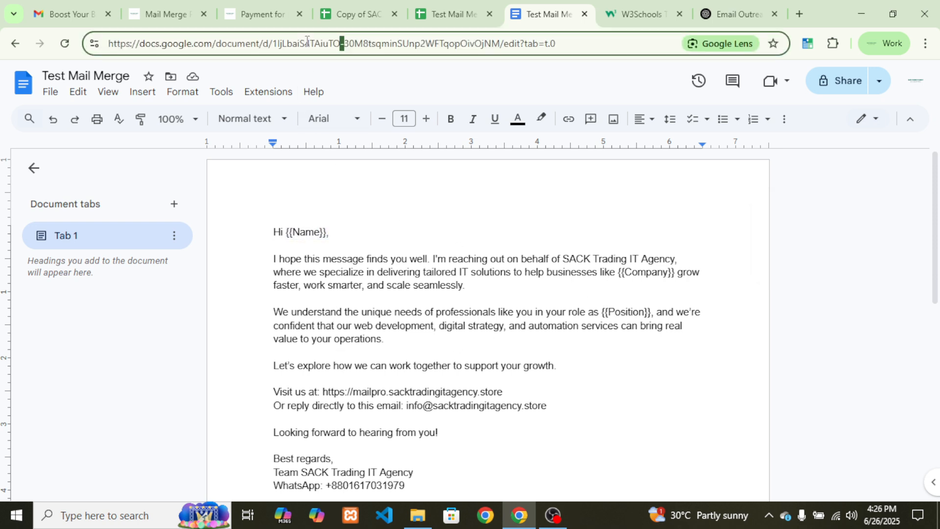
{"action": "left_click", "coordinate": [273, 44]}
{"action": "left_click_drag", "start_coordinate": [272, 44], "coordinate": [497, 48]}
{"action": "key", "text": "ctrl+c"}
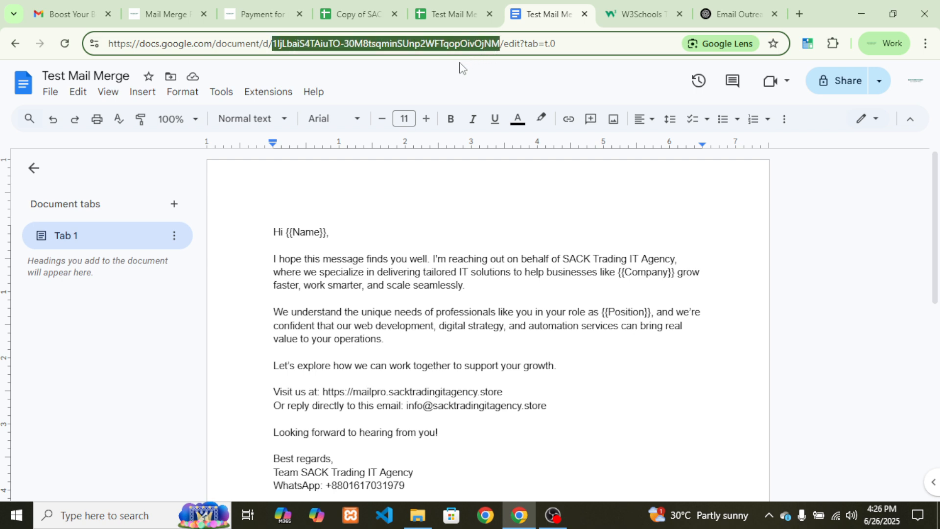
{"action": "left_click", "coordinate": [344, 11]}
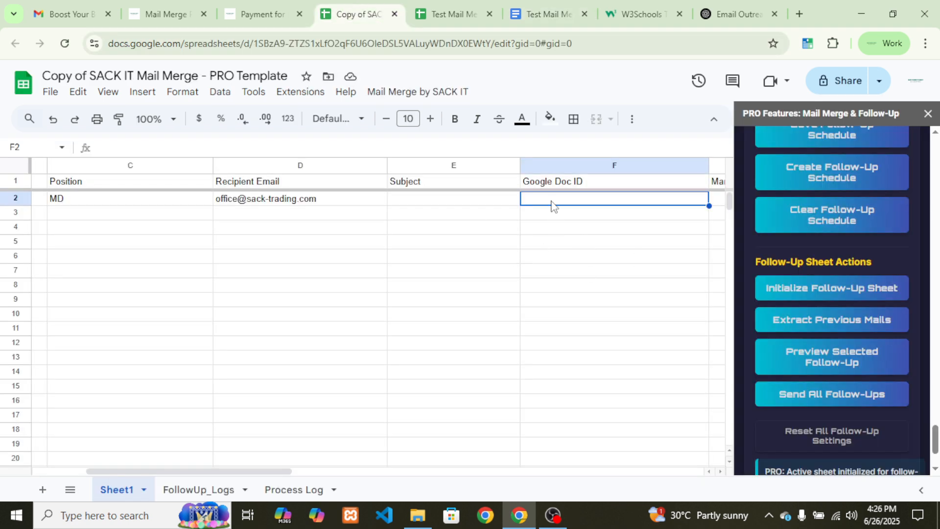
Paste the template's Doc ID into F2 and confirm the Manual Email Body cell is empty
{"action": "key", "text": "ctrl+v"}
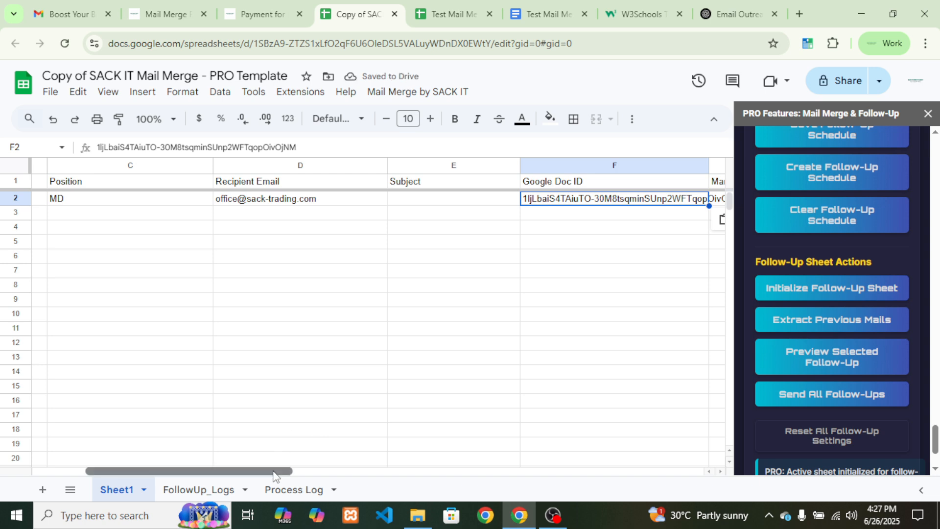
{"action": "left_click_drag", "start_coordinate": [273, 469], "coordinate": [337, 469]}
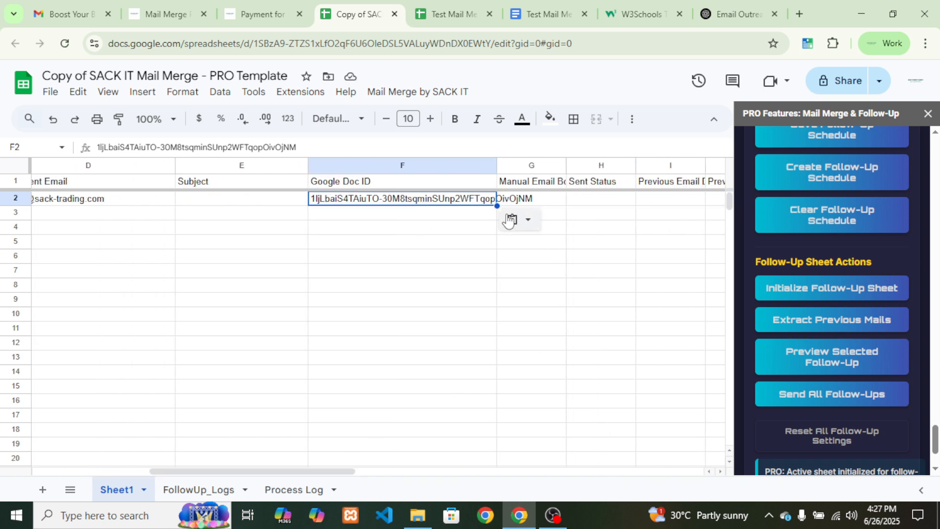
{"action": "left_click", "coordinate": [553, 205]}
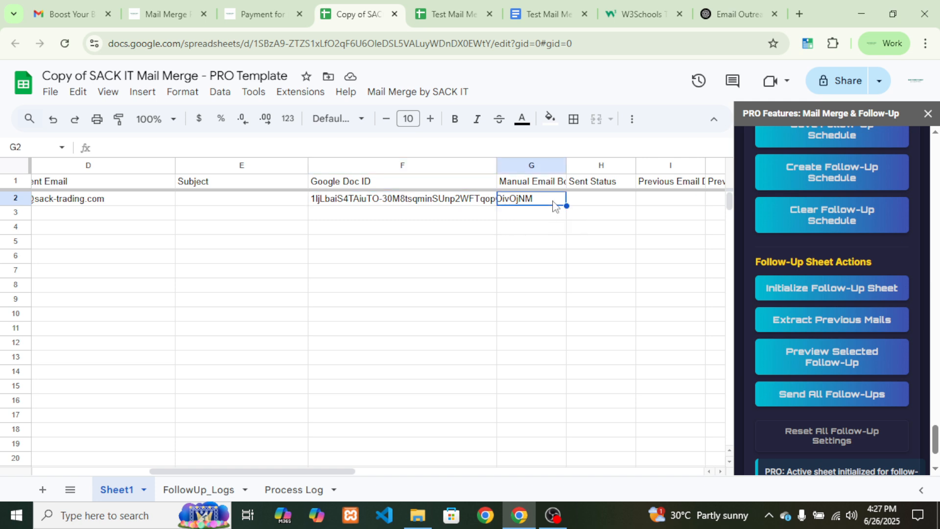
{"action": "left_click", "coordinate": [424, 200]}
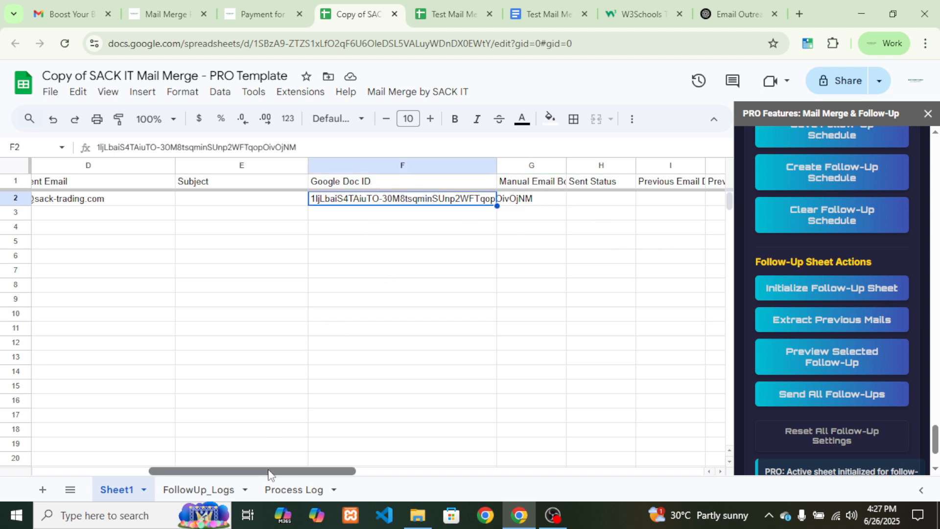
{"action": "left_click_drag", "start_coordinate": [268, 471], "coordinate": [234, 457]}
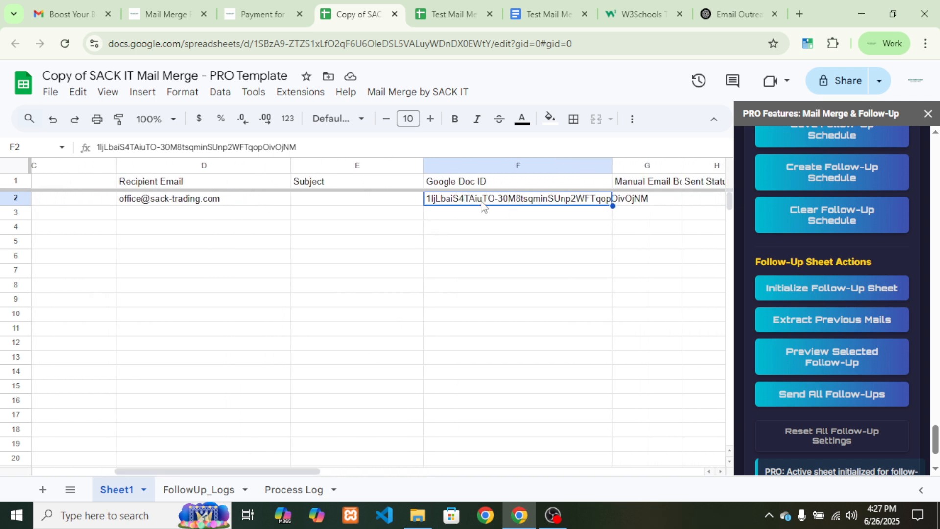
{"action": "left_click", "coordinate": [649, 201]}
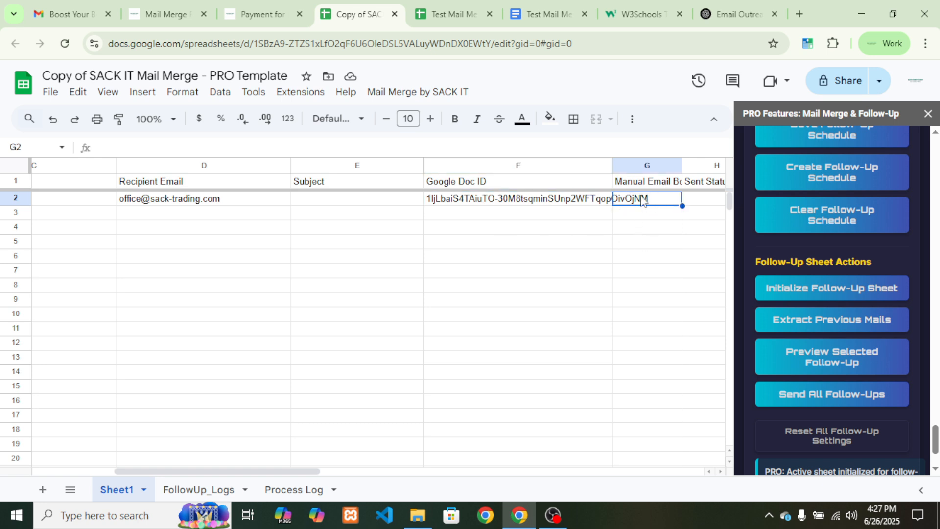
{"action": "left_click", "coordinate": [480, 203]}
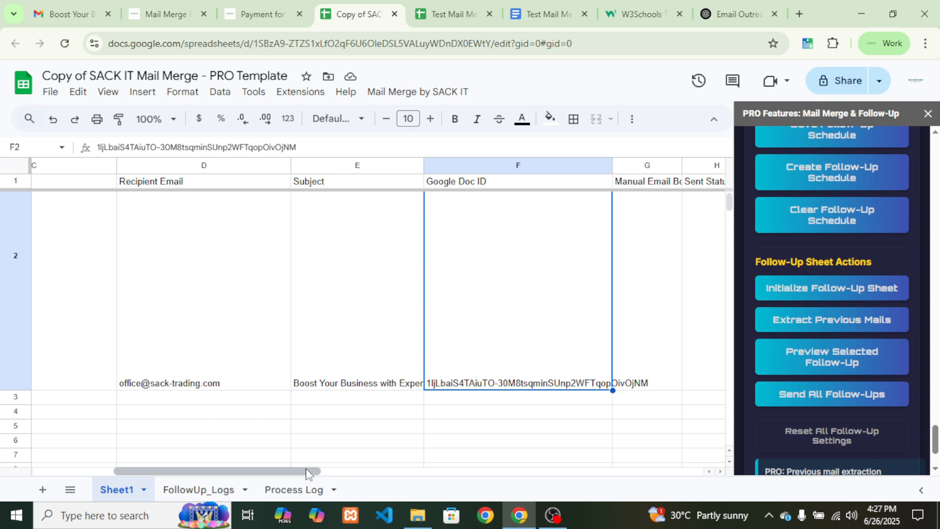
Review the extracted previous email body and sent date, then select cell D2
{"action": "left_click_drag", "start_coordinate": [308, 472], "coordinate": [433, 463]}
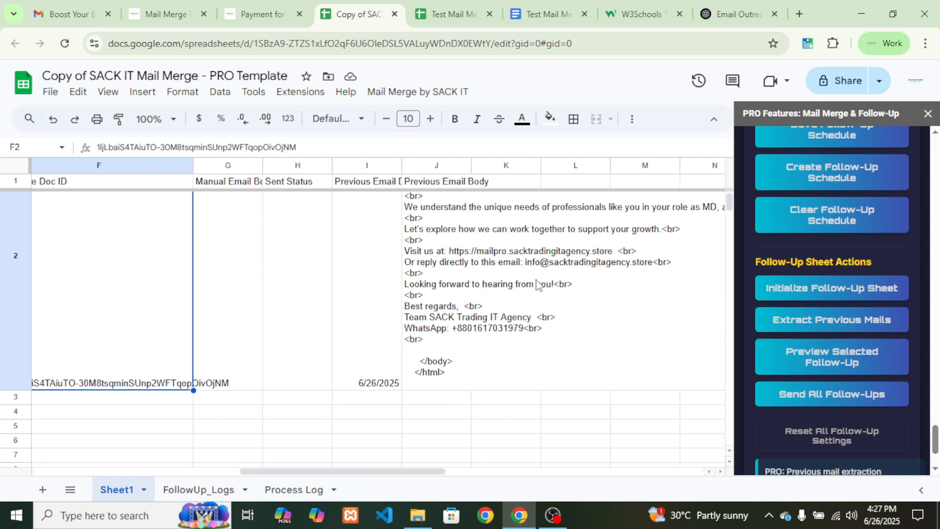
{"action": "left_click", "coordinate": [539, 284]}
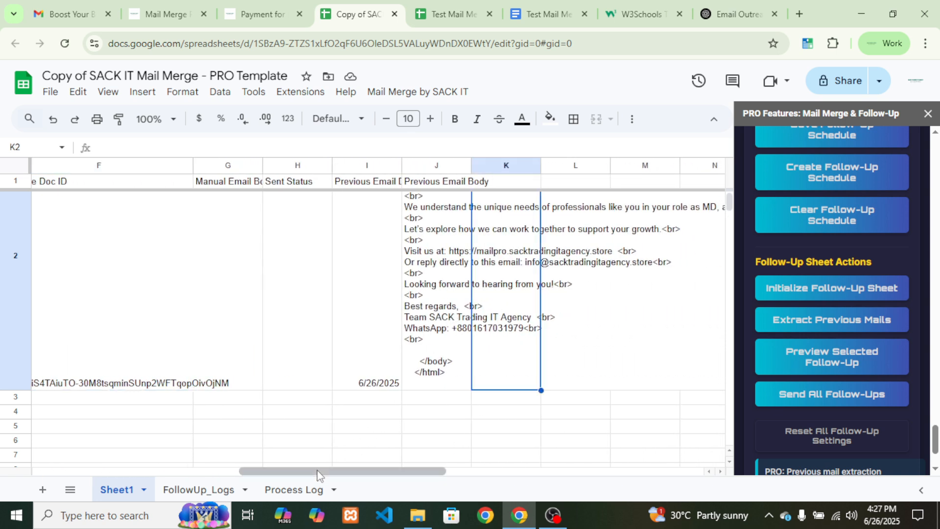
{"action": "left_click_drag", "start_coordinate": [318, 472], "coordinate": [279, 471]}
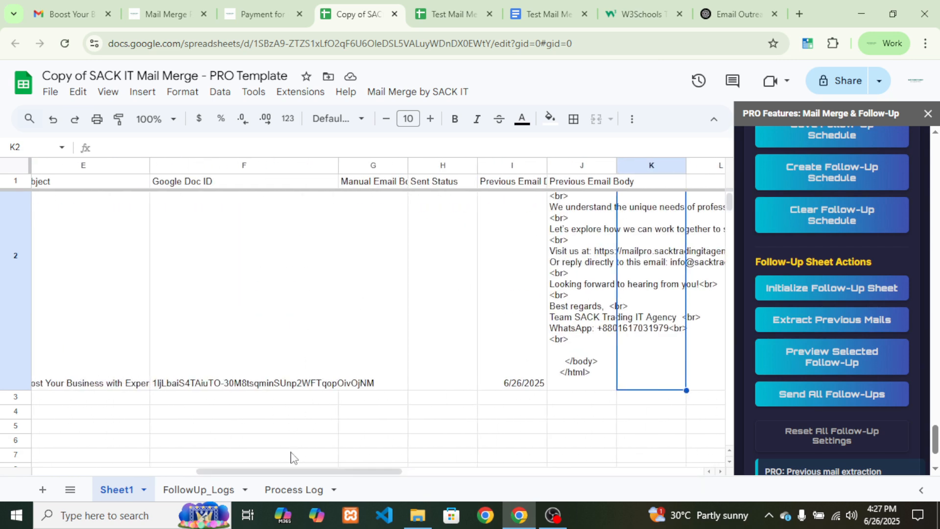
{"action": "left_click", "coordinate": [499, 291]}
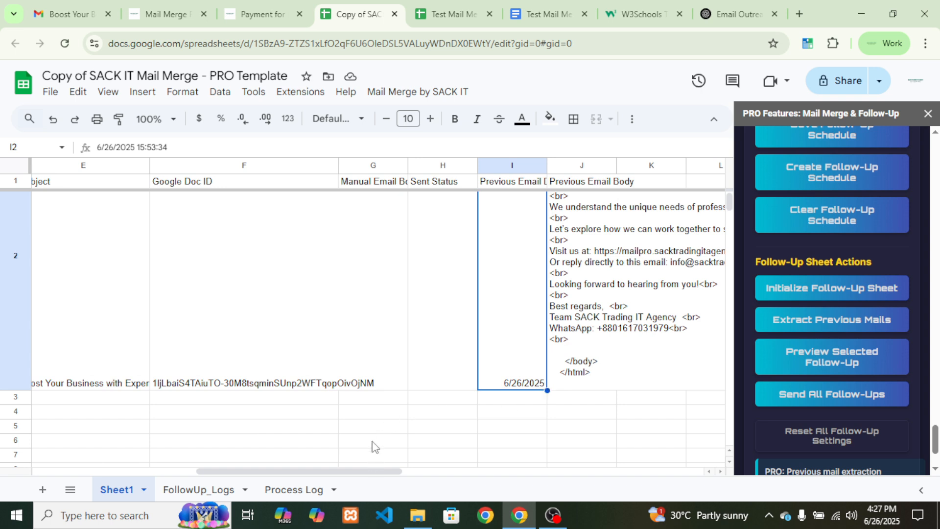
{"action": "left_click_drag", "start_coordinate": [365, 471], "coordinate": [192, 472]}
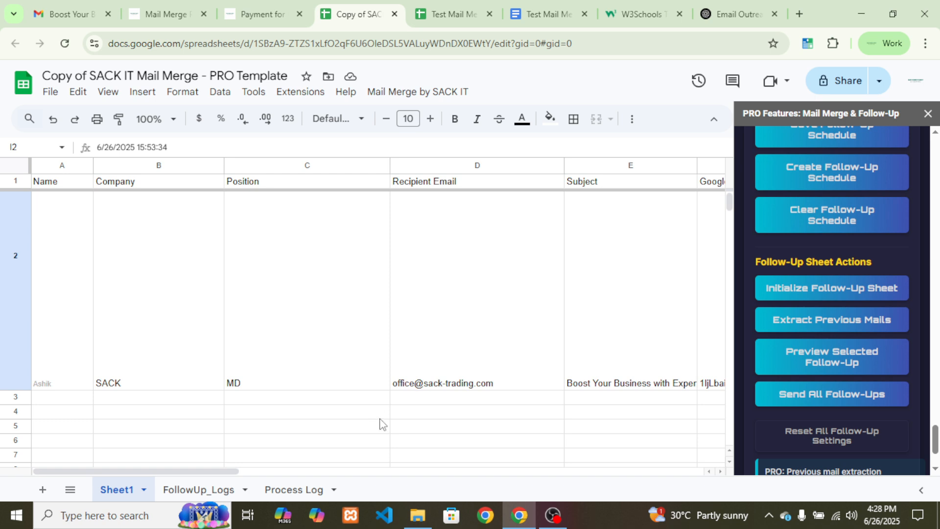
{"action": "left_click", "coordinate": [442, 296]}
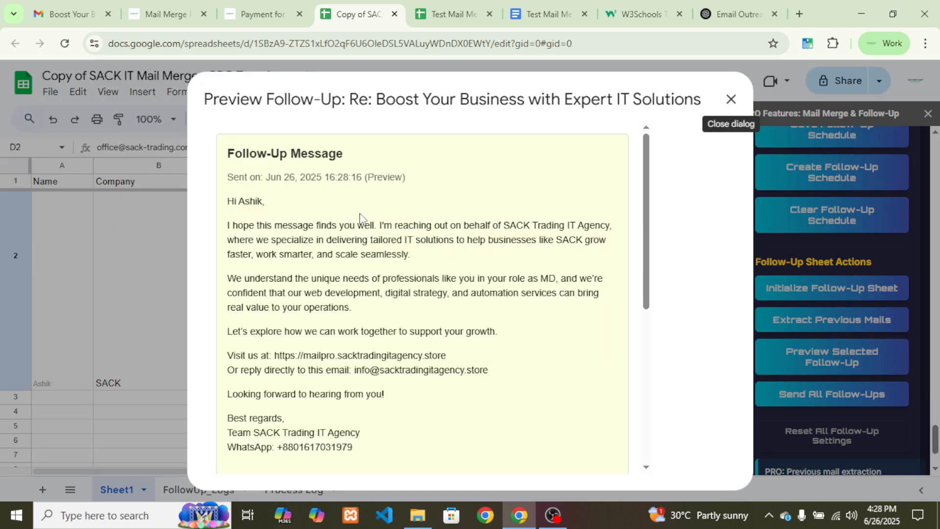
Check the preview title 'Re: Boost Your Business with Expert IT Solutions'
{"action": "left_click_drag", "start_coordinate": [210, 98], "coordinate": [476, 96]}
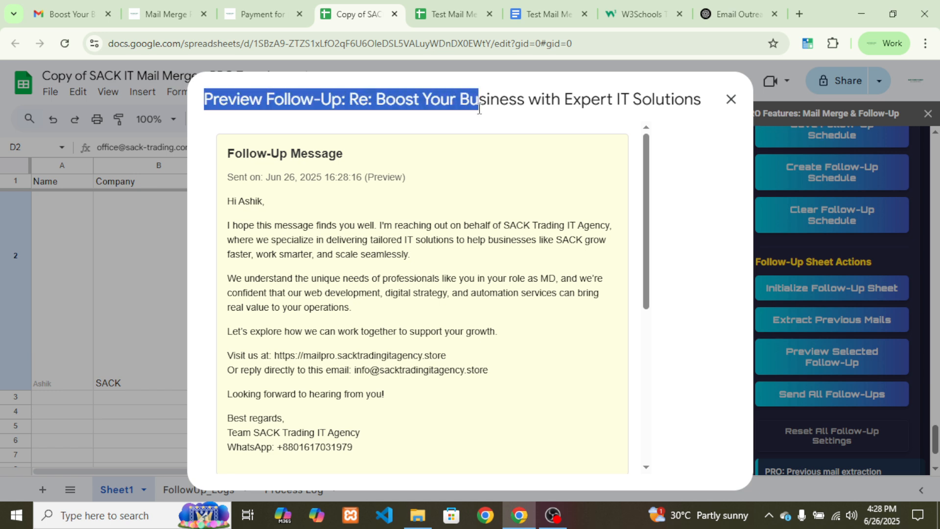
{"action": "left_click", "coordinate": [472, 119]}
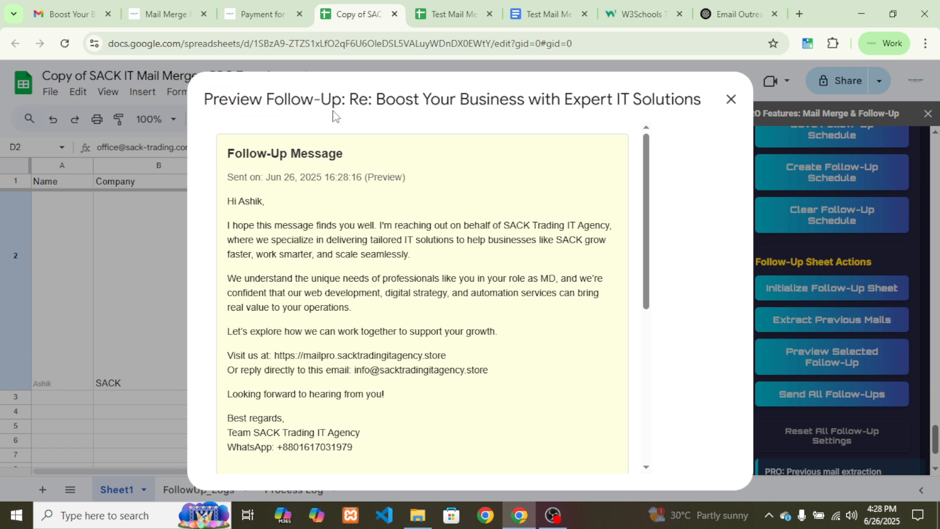
{"action": "left_click_drag", "start_coordinate": [356, 98], "coordinate": [700, 104]}
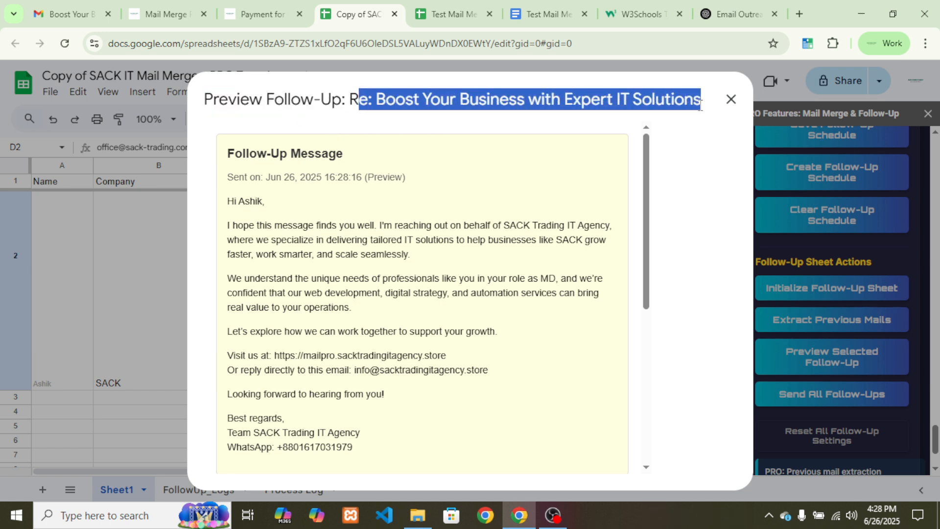
{"action": "left_click", "coordinate": [538, 124]}
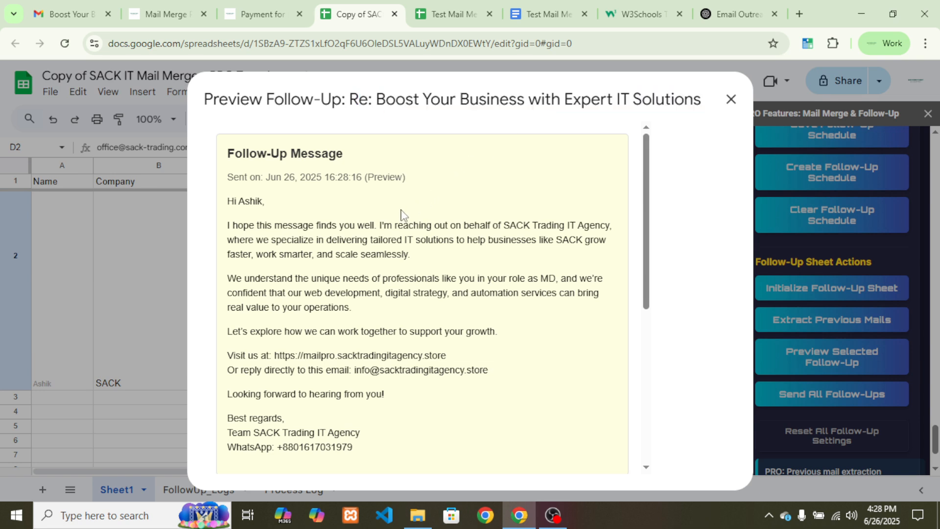
{"action": "scroll", "coordinate": [373, 213], "scroll_direction": "down", "scroll_amount": 1}
{"action": "scroll", "coordinate": [353, 207], "scroll_direction": "up", "scroll_amount": 1}
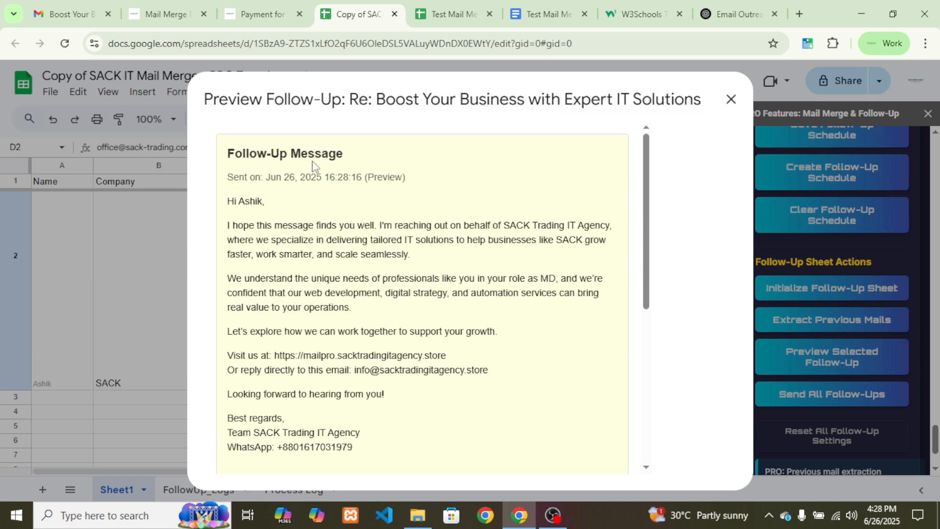
Read the follow-up message and quoted previous email, then close the preview
{"action": "double_click", "coordinate": [229, 203]}
{"action": "left_click", "coordinate": [281, 205]}
{"action": "left_click_drag", "start_coordinate": [231, 195], "coordinate": [399, 451]}
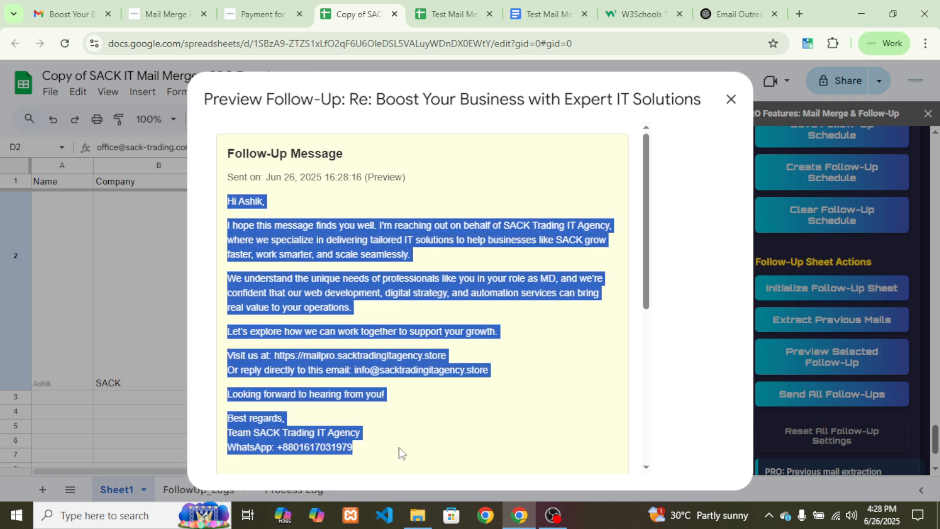
{"action": "left_click", "coordinate": [408, 435]}
{"action": "scroll", "coordinate": [416, 398], "scroll_direction": "down", "scroll_amount": 5}
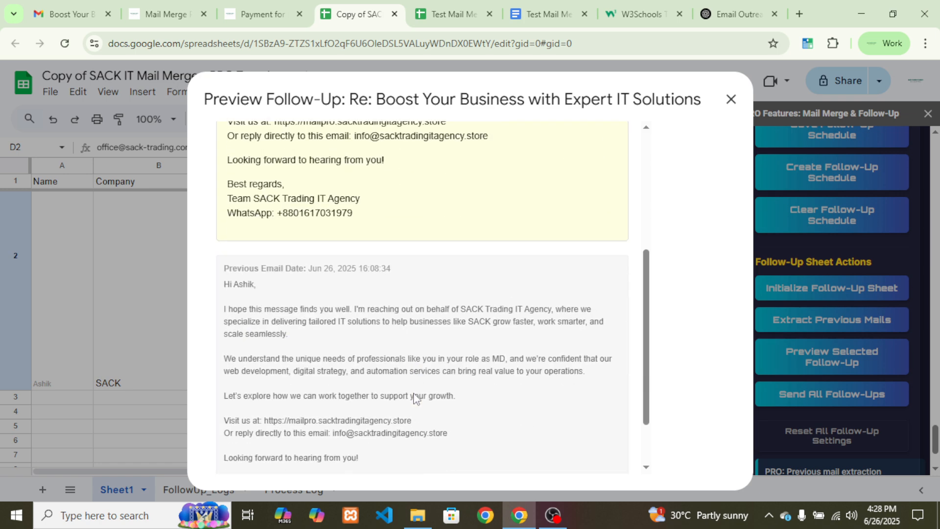
{"action": "left_click_drag", "start_coordinate": [361, 450], "coordinate": [220, 202]}
{"action": "left_click", "coordinate": [300, 255]}
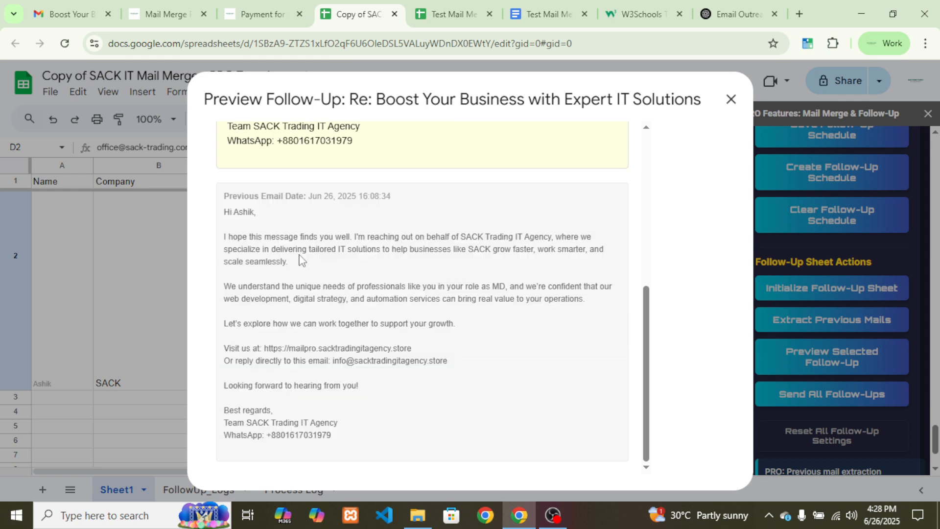
{"action": "scroll", "coordinate": [343, 286], "scroll_direction": "up", "scroll_amount": 6}
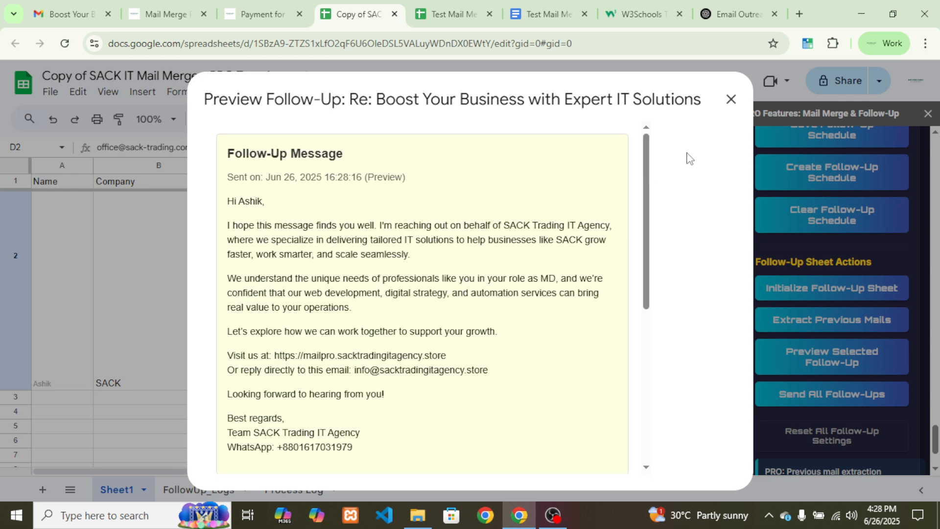
{"action": "left_click", "coordinate": [731, 99]}
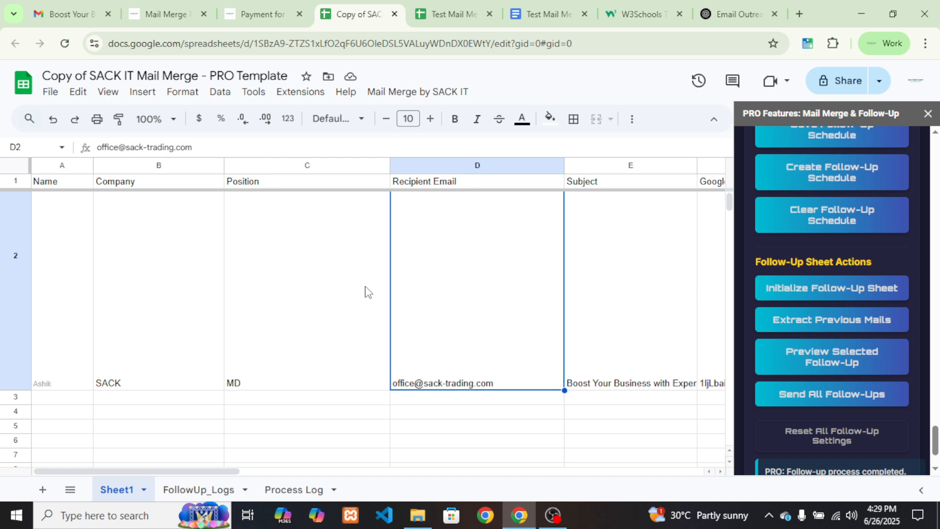
Confirm the completion status shows Sent: 1, Skipped: 0, Errors: 0, then go to Gmail
{"action": "scroll", "coordinate": [836, 355], "scroll_direction": "down", "scroll_amount": 2}
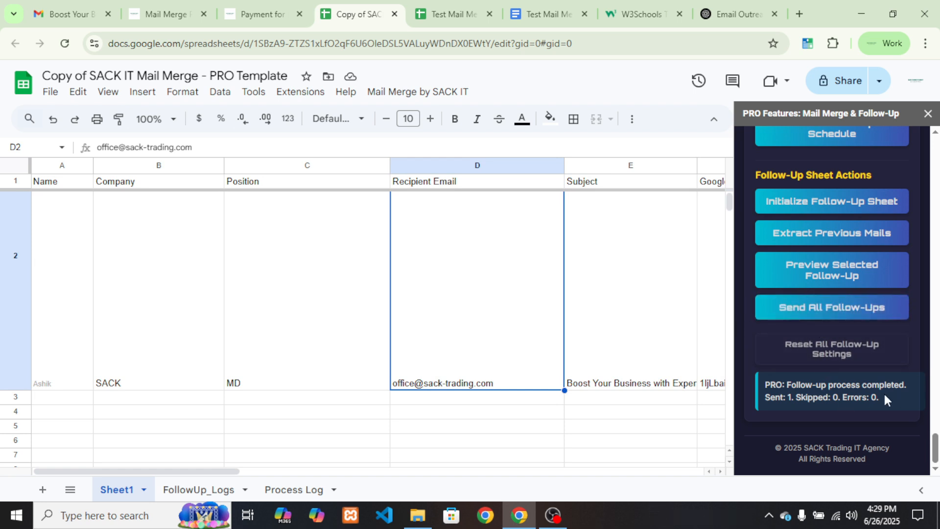
{"action": "left_click_drag", "start_coordinate": [883, 392], "coordinate": [807, 392]}
{"action": "left_click", "coordinate": [816, 394]}
{"action": "left_click_drag", "start_coordinate": [900, 396], "coordinate": [794, 399]}
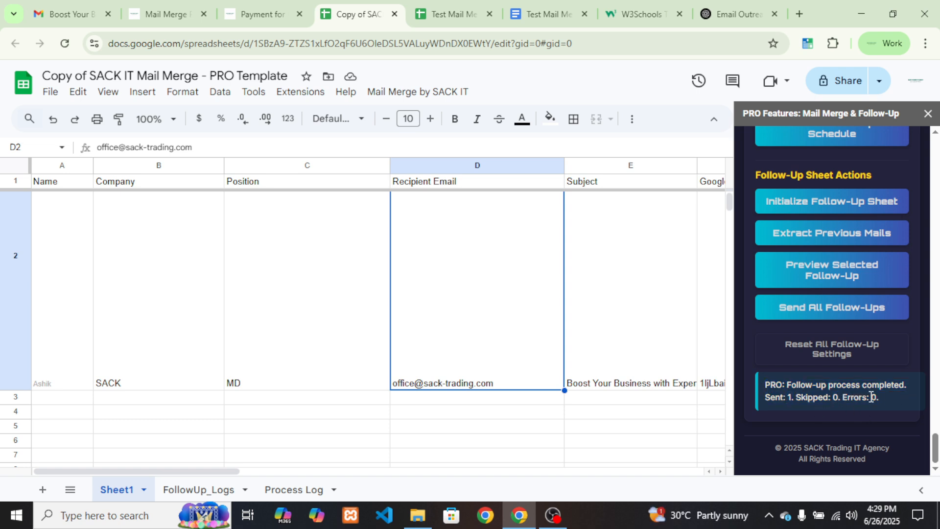
{"action": "left_click", "coordinate": [43, 5]}
Open the sent 'Re: Boost Your Business with Expert IT Solutions' email and check its subject
{"action": "left_click", "coordinate": [148, 236]}
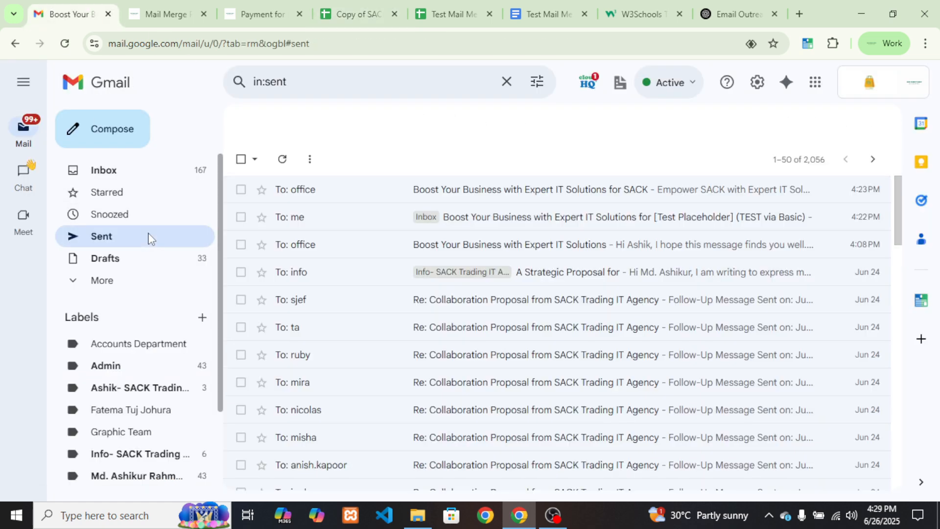
{"action": "left_click", "coordinate": [282, 159]}
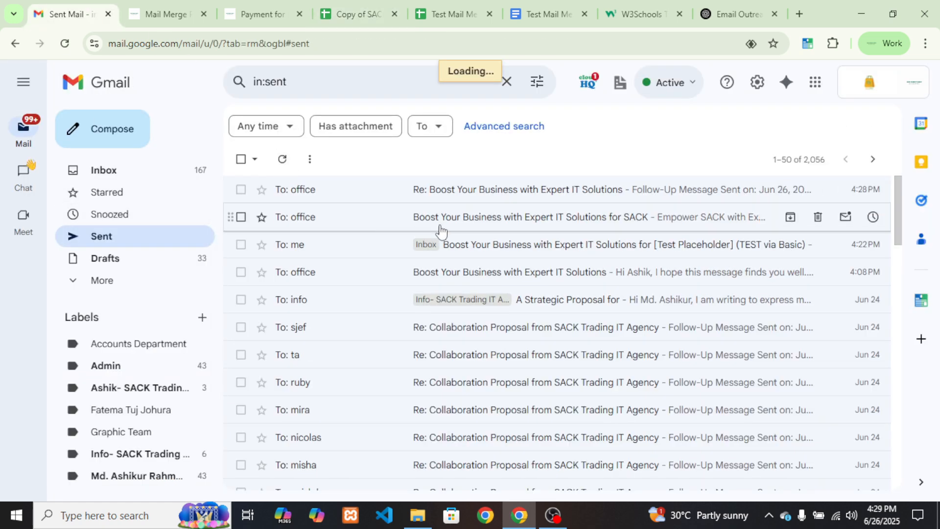
{"action": "left_click", "coordinate": [460, 190]}
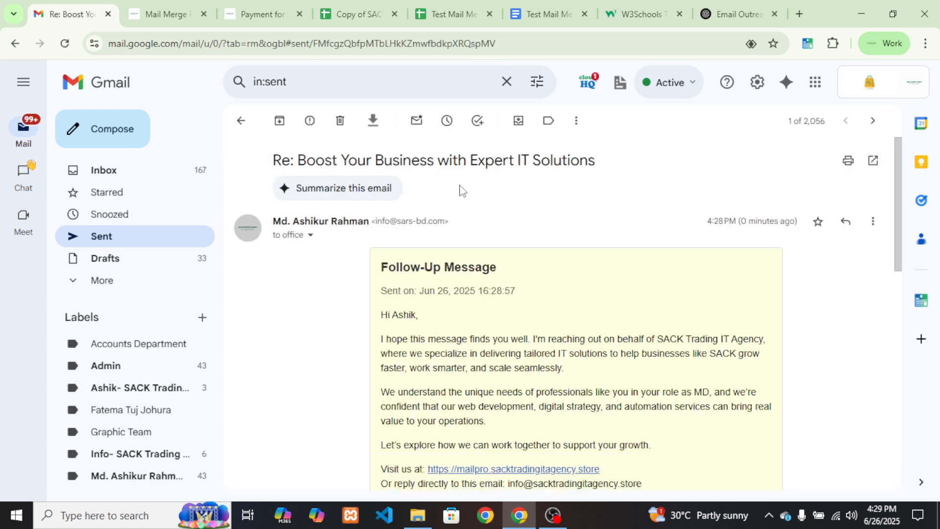
{"action": "left_click_drag", "start_coordinate": [273, 160], "coordinate": [296, 160]}
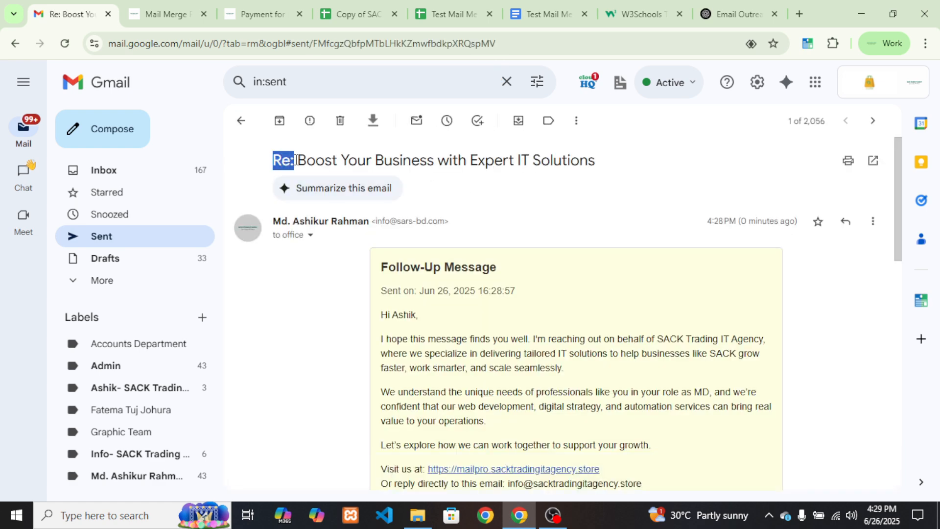
{"action": "triple_click", "coordinate": [585, 213]}
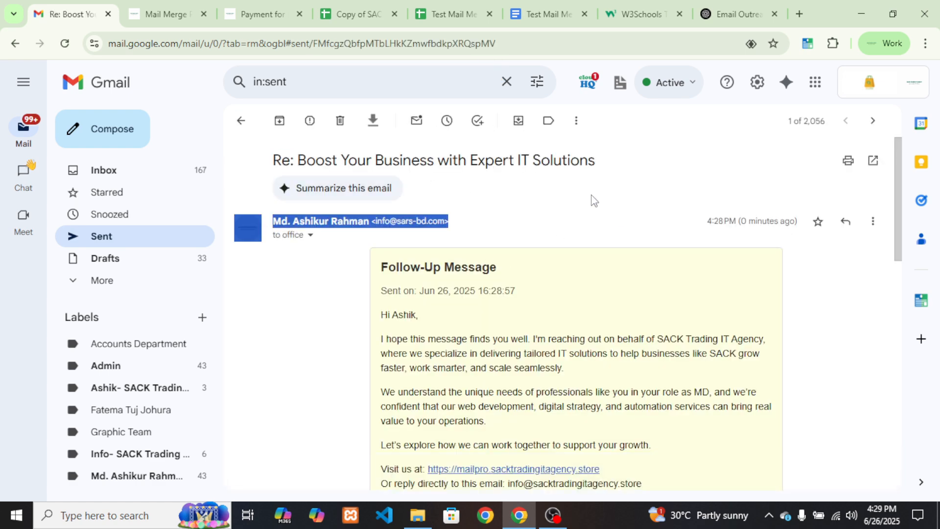
{"action": "left_click_drag", "start_coordinate": [604, 165], "coordinate": [296, 160]}
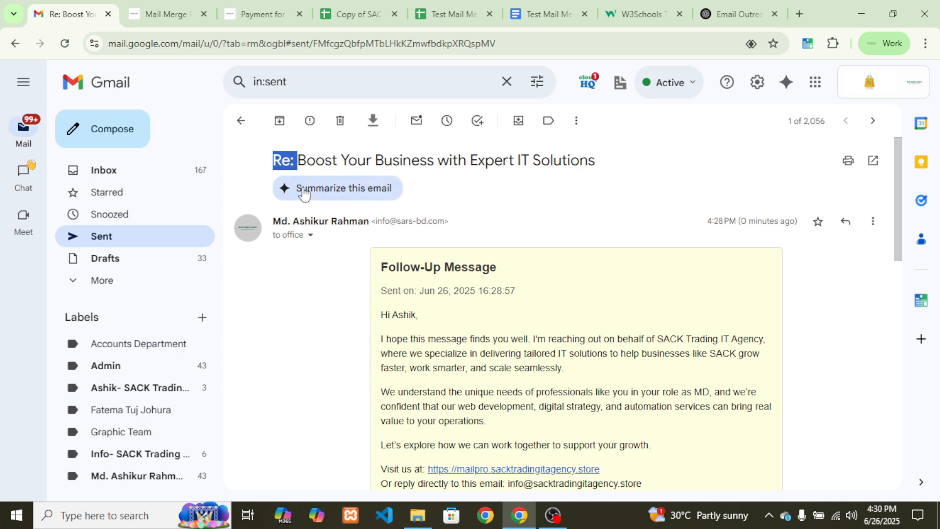
{"action": "left_click", "coordinate": [332, 165]}
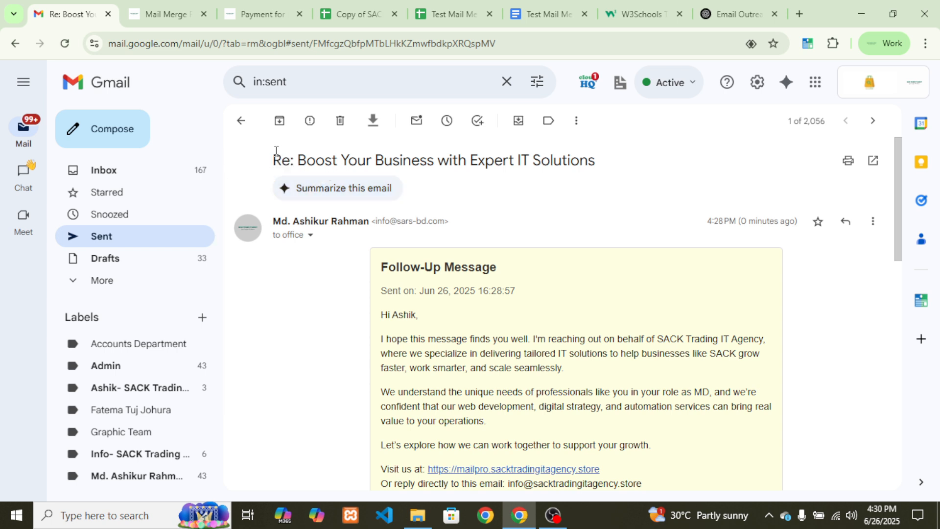
{"action": "left_click_drag", "start_coordinate": [276, 150], "coordinate": [550, 130]}
{"action": "left_click_drag", "start_coordinate": [611, 167], "coordinate": [281, 163]}
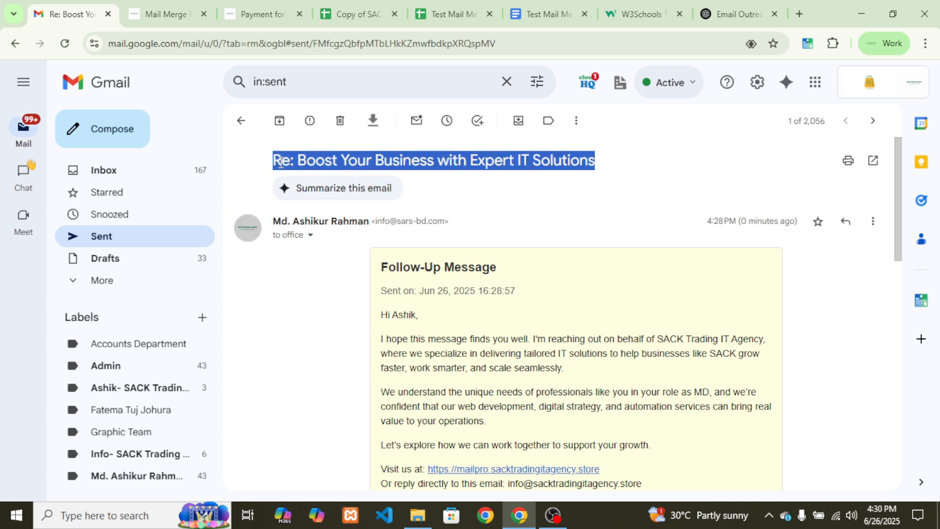
{"action": "left_click", "coordinate": [281, 163]}
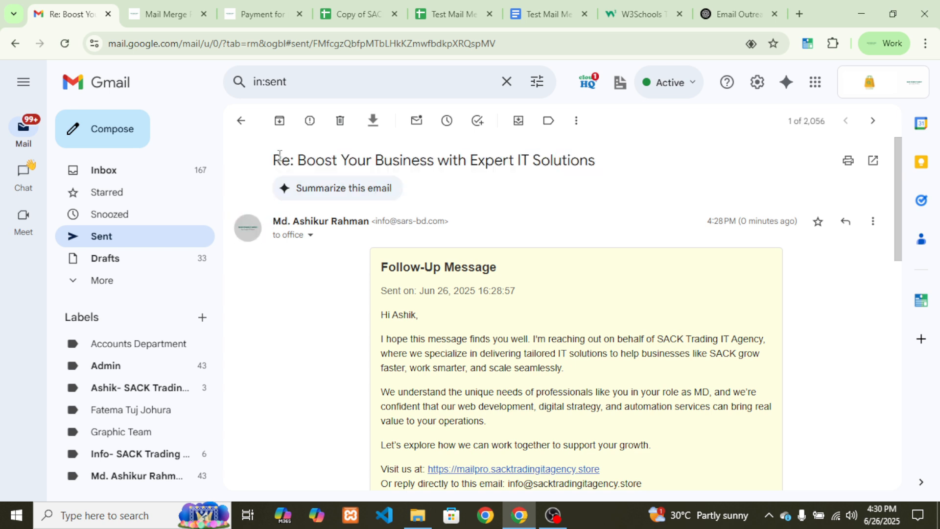
{"action": "left_click_drag", "start_coordinate": [279, 155], "coordinate": [296, 154]}
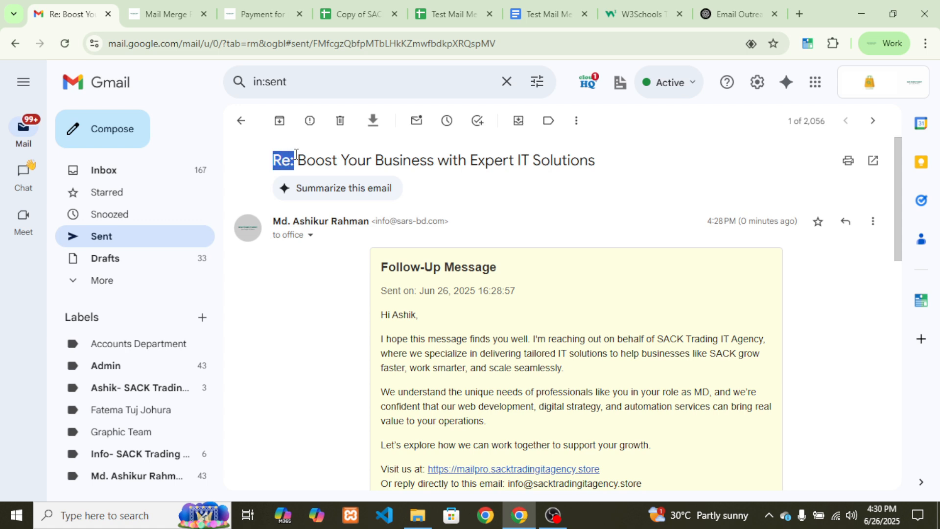
{"action": "left_click", "coordinate": [494, 230]}
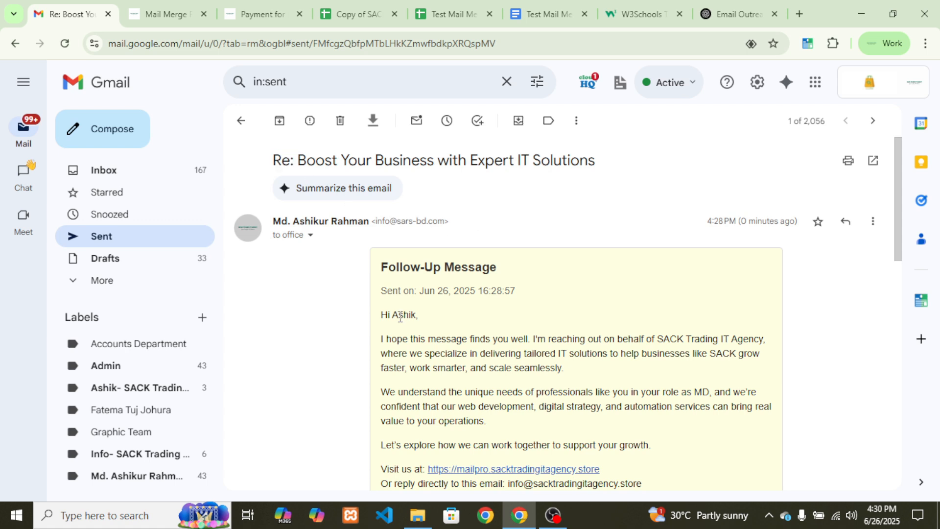
Read the quoted previous email text in the sent follow-up
{"action": "scroll", "coordinate": [415, 333], "scroll_direction": "down", "scroll_amount": 1}
{"action": "left_click_drag", "start_coordinate": [380, 250], "coordinate": [542, 363]}
{"action": "left_click", "coordinate": [541, 363]}
{"action": "scroll", "coordinate": [542, 363], "scroll_direction": "down", "scroll_amount": 3}
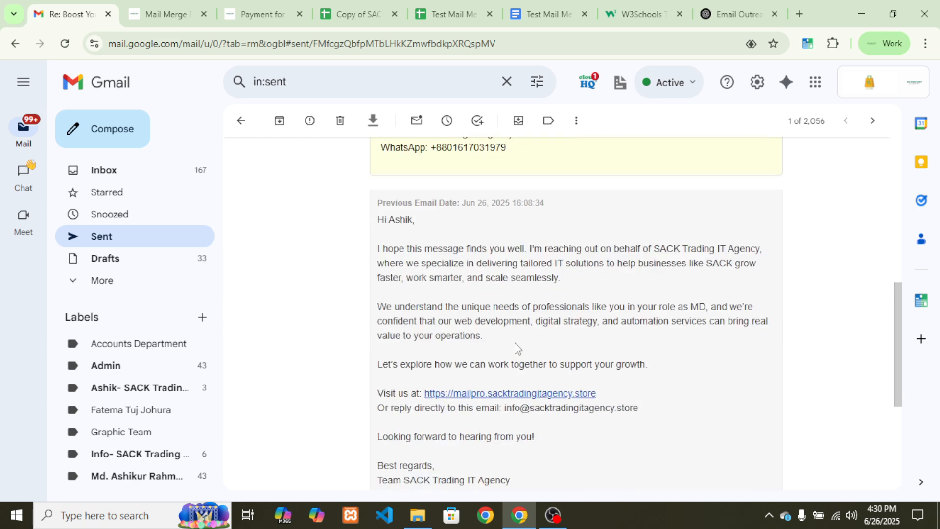
{"action": "left_click_drag", "start_coordinate": [539, 430], "coordinate": [418, 303]}
{"action": "scroll", "coordinate": [428, 332], "scroll_direction": "up", "scroll_amount": 3}
{"action": "left_click", "coordinate": [433, 374]}
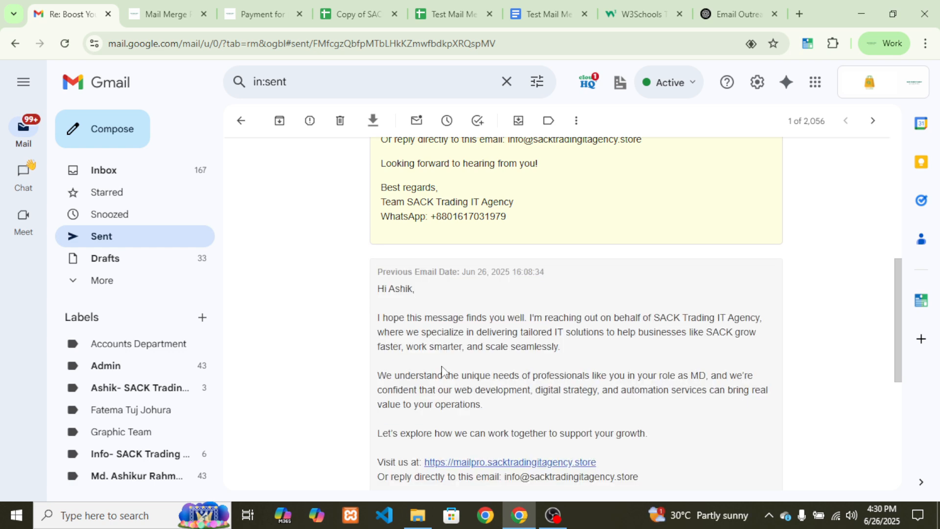
{"action": "scroll", "coordinate": [443, 368], "scroll_direction": "down", "scroll_amount": 3}
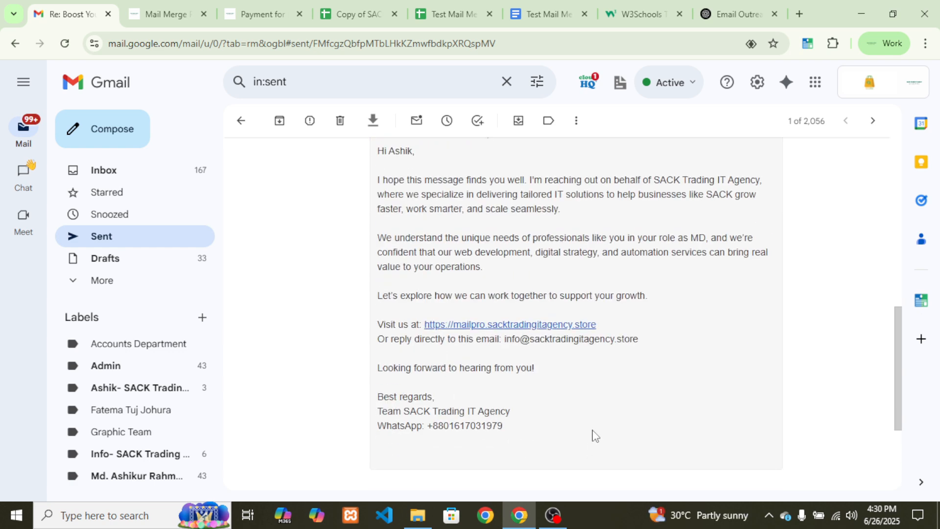
{"action": "scroll", "coordinate": [593, 436], "scroll_direction": "down", "scroll_amount": 3}
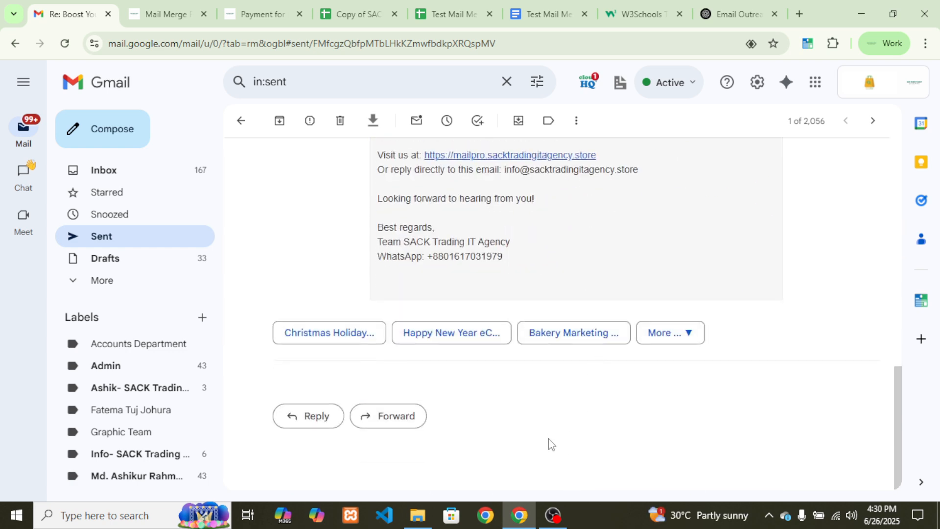
{"action": "scroll", "coordinate": [550, 442], "scroll_direction": "up", "scroll_amount": 4}
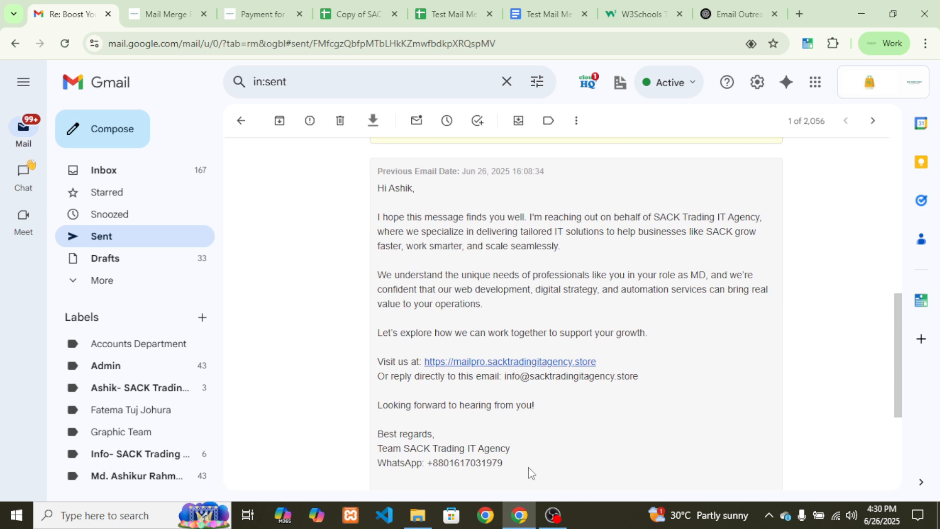
Review the email's closing lines and full body, then go back to the Sent list
{"action": "left_click_drag", "start_coordinate": [527, 471], "coordinate": [394, 404]}
{"action": "left_click", "coordinate": [395, 405]}
{"action": "left_click_drag", "start_coordinate": [380, 188], "coordinate": [529, 311]}
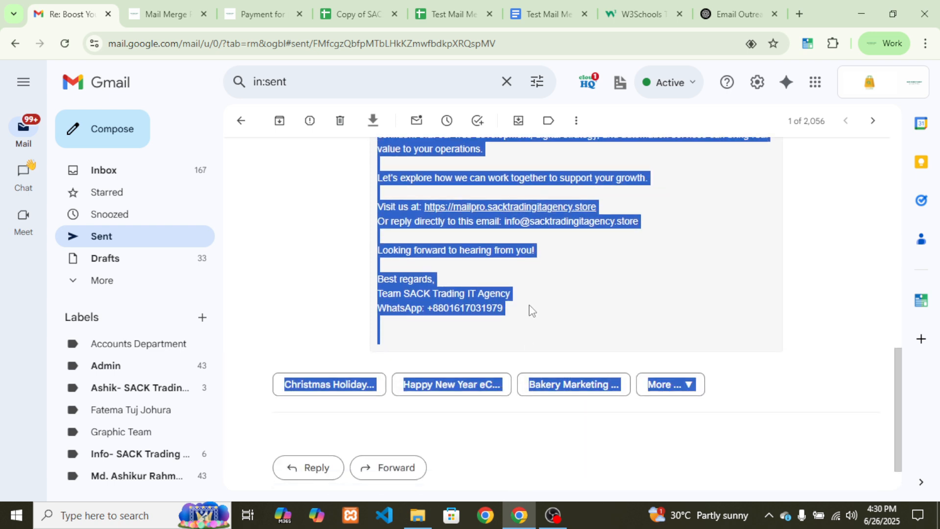
{"action": "left_click", "coordinate": [532, 311]}
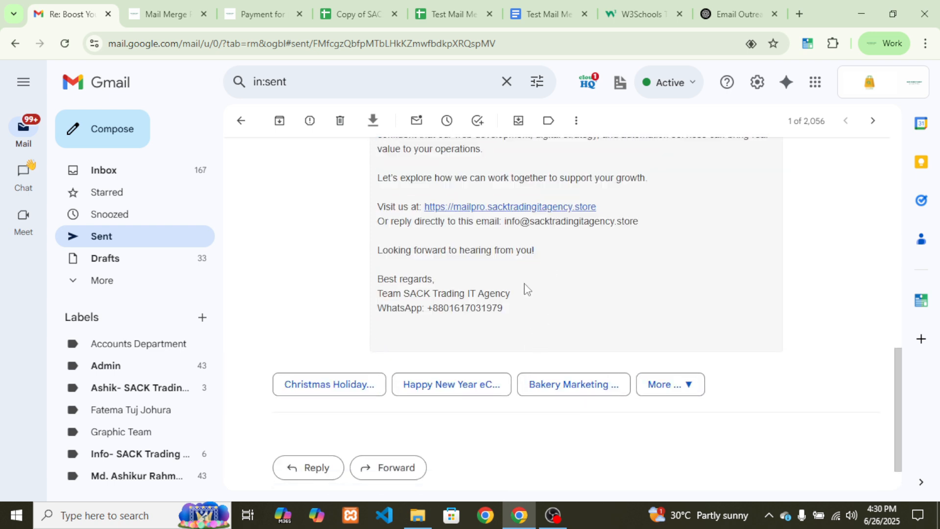
{"action": "scroll", "coordinate": [518, 293], "scroll_direction": "up", "scroll_amount": 3}
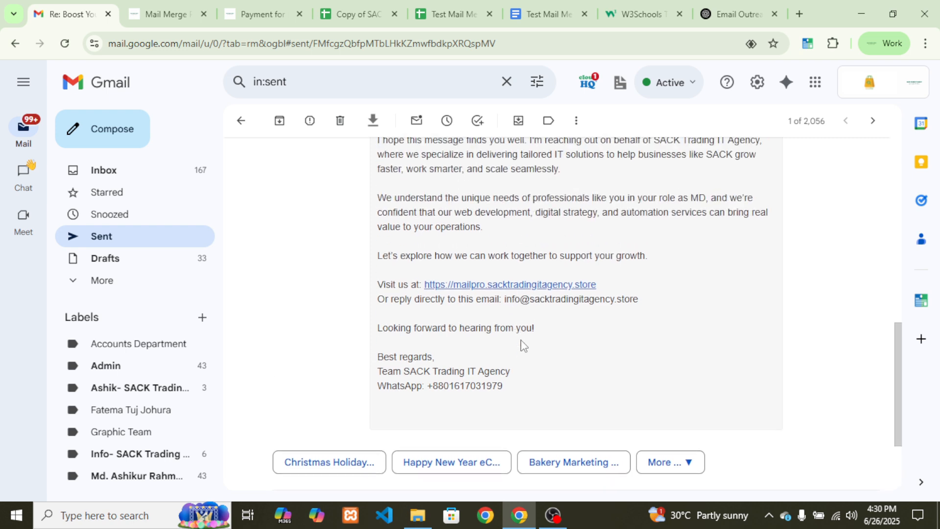
{"action": "scroll", "coordinate": [531, 447], "scroll_direction": "down", "scroll_amount": 4}
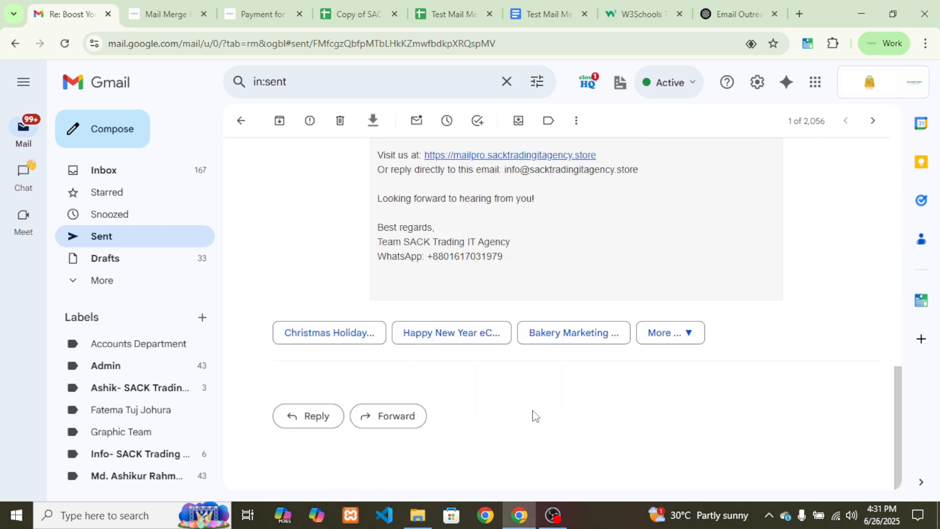
{"action": "scroll", "coordinate": [531, 413], "scroll_direction": "up", "scroll_amount": 1}
{"action": "left_click_drag", "start_coordinate": [531, 328], "coordinate": [377, 255]}
{"action": "left_click", "coordinate": [480, 384]}
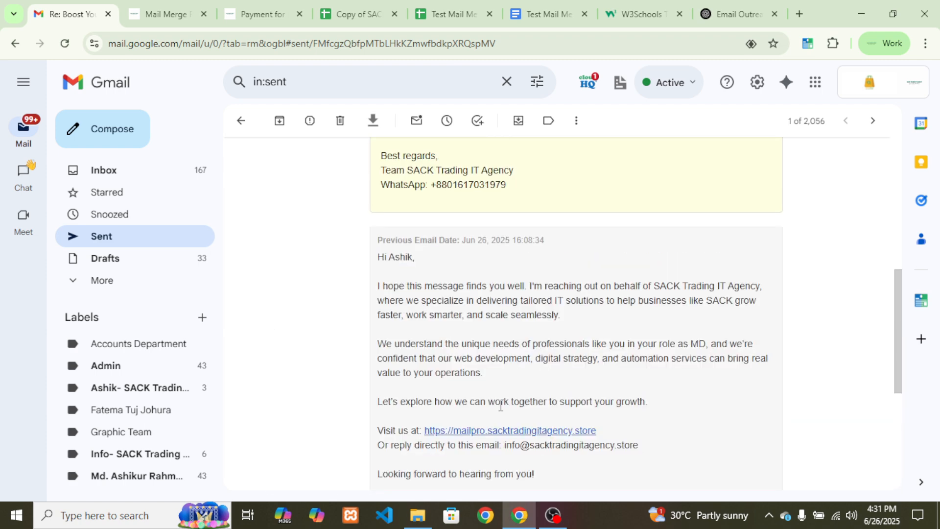
{"action": "scroll", "coordinate": [499, 404], "scroll_direction": "down", "scroll_amount": 3}
{"action": "left_click_drag", "start_coordinate": [511, 397], "coordinate": [376, 324]}
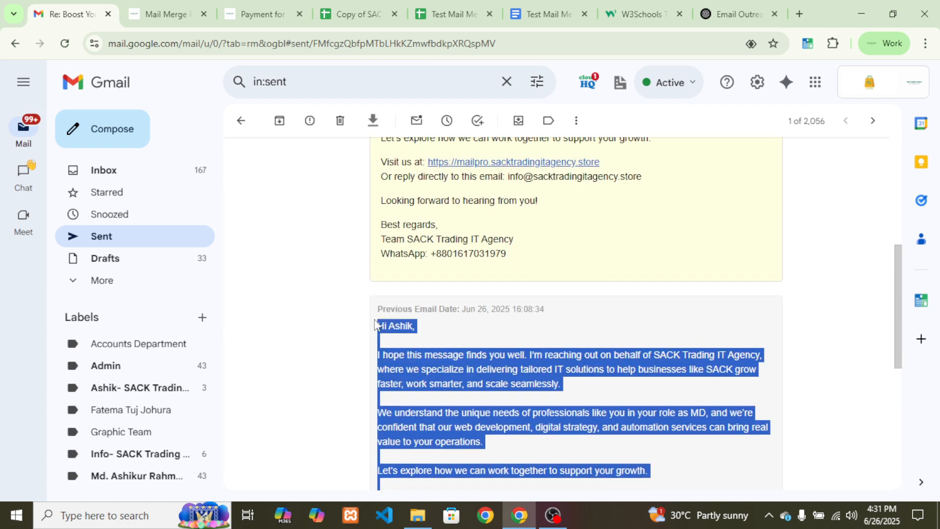
{"action": "left_click", "coordinate": [460, 359]}
{"action": "scroll", "coordinate": [338, 238], "scroll_direction": "up", "scroll_amount": 6}
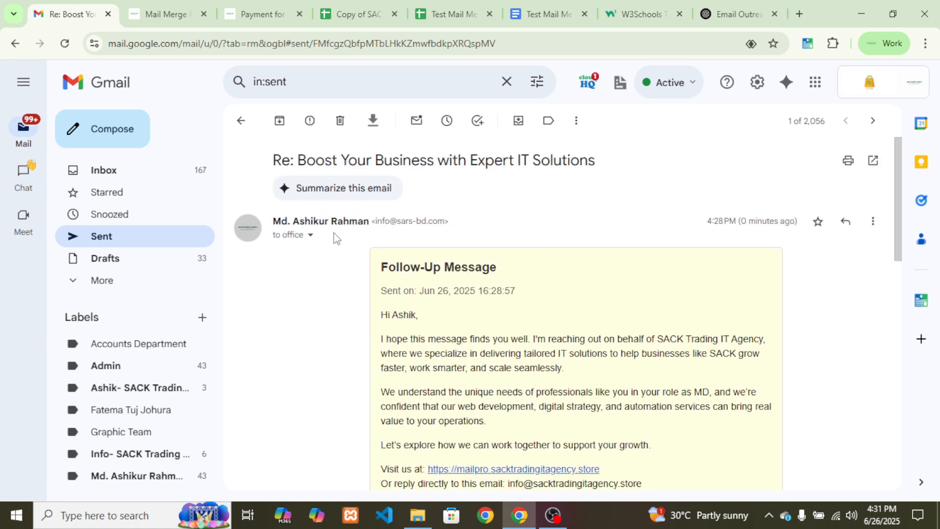
{"action": "left_click", "coordinate": [241, 120]}
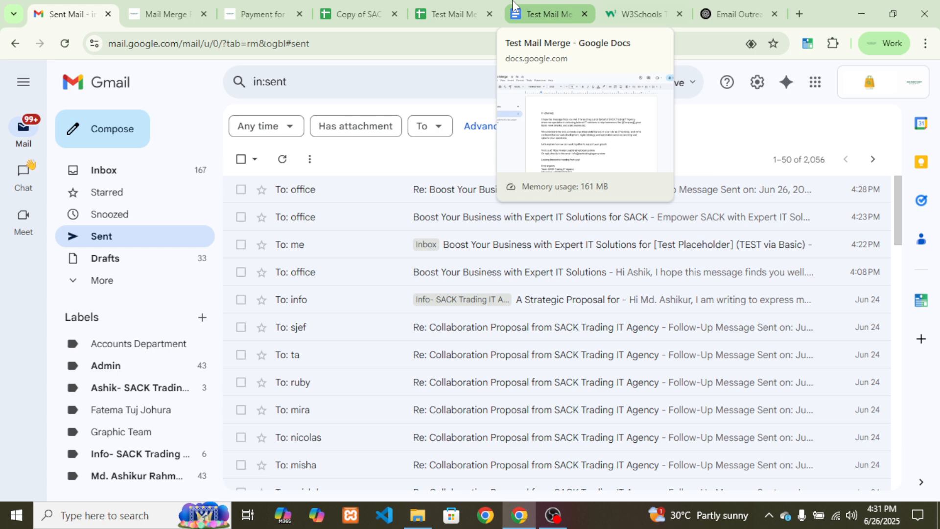
Look over the payment form and Mail Merge PRO page, then return to the 'Copy of SACK' spreadsheet
{"action": "left_click", "coordinate": [262, 13]}
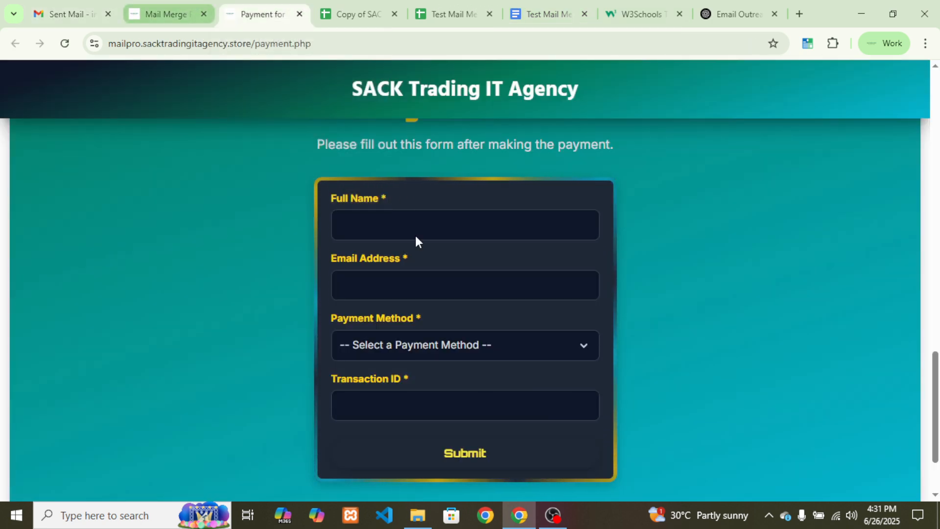
{"action": "left_click", "coordinate": [167, 14]}
{"action": "scroll", "coordinate": [645, 331], "scroll_direction": "down", "scroll_amount": 10}
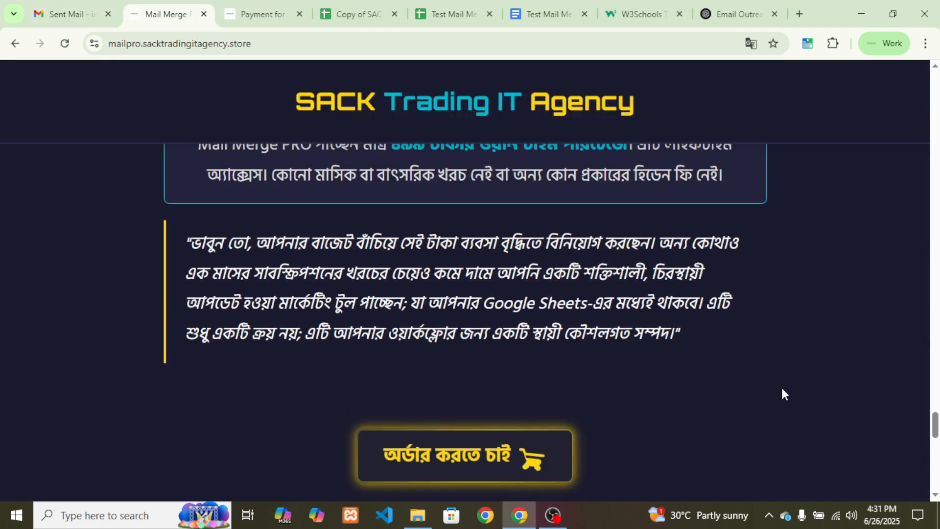
{"action": "left_click_drag", "start_coordinate": [935, 428], "coordinate": [935, 132]}
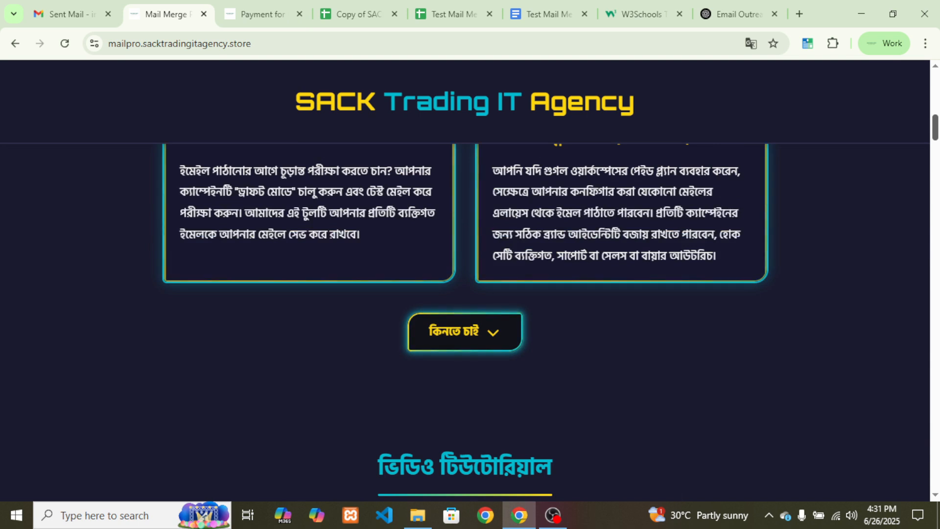
{"action": "left_click", "coordinate": [369, 13]}
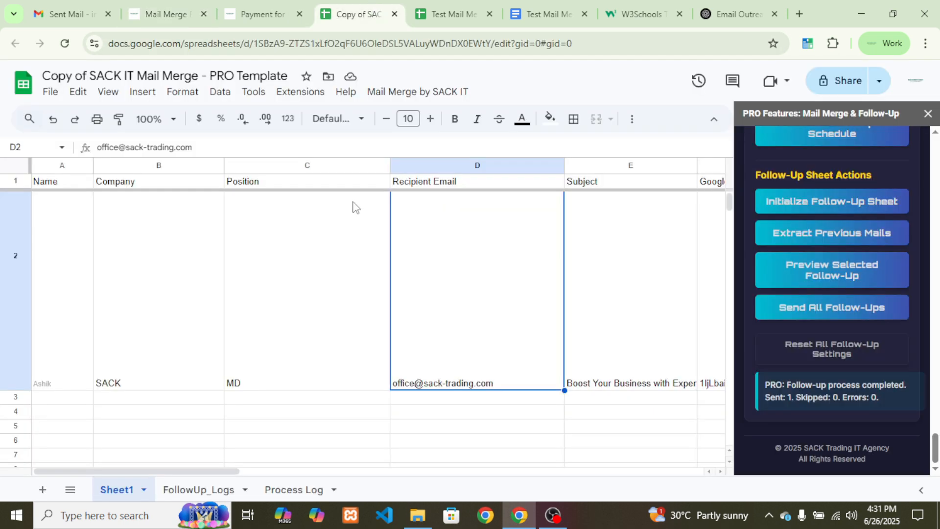
{"action": "left_click", "coordinate": [431, 95]}
{"action": "mouse_move", "coordinate": [463, 203]}
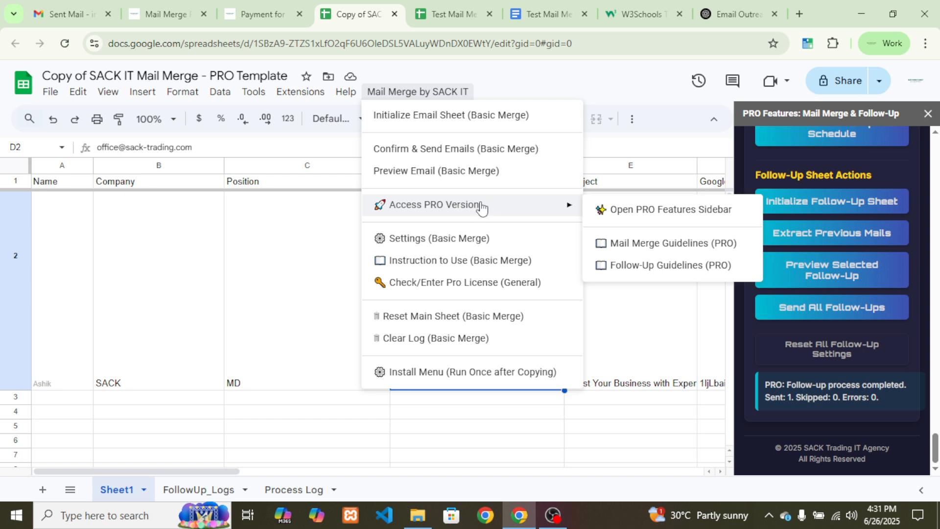
{"action": "left_click", "coordinate": [664, 245]}
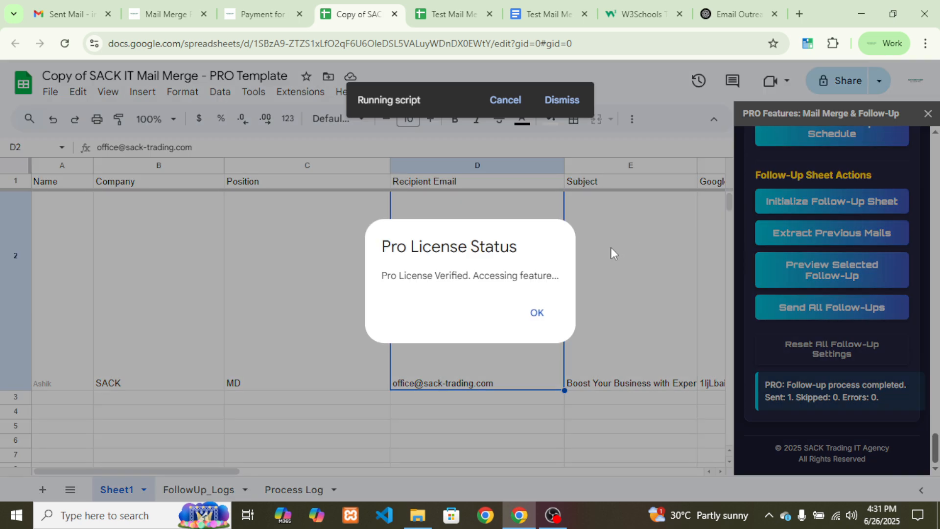
{"action": "left_click", "coordinate": [536, 313]}
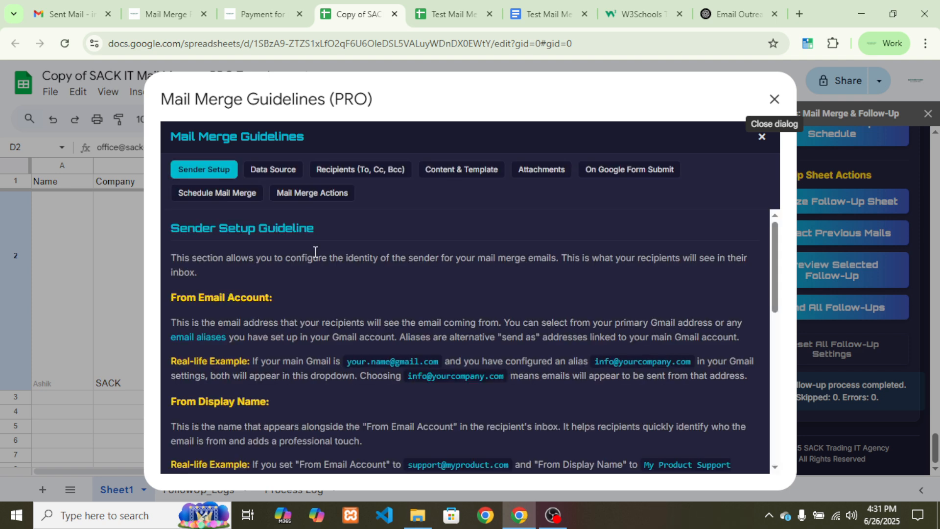
{"action": "left_click", "coordinate": [273, 171]}
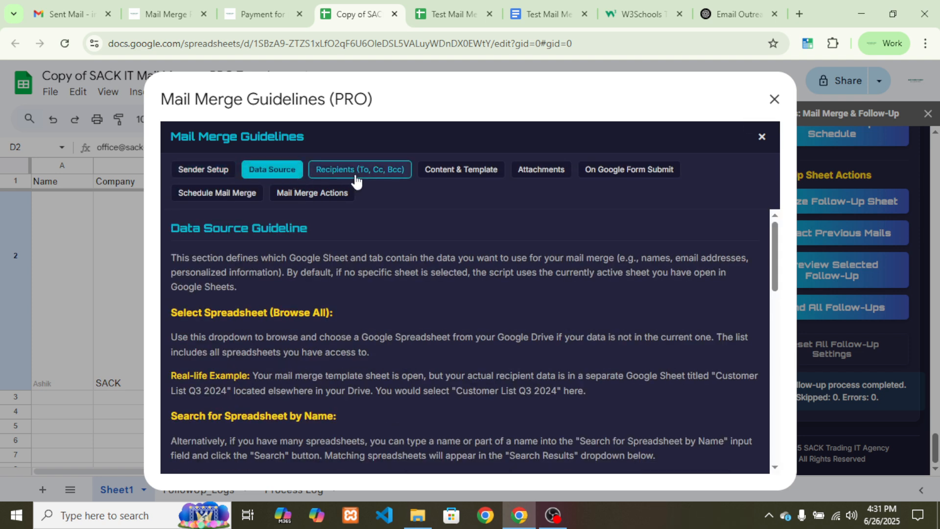
{"action": "left_click", "coordinate": [359, 171]}
{"action": "left_click", "coordinate": [435, 172]}
{"action": "scroll", "coordinate": [373, 286], "scroll_direction": "down", "scroll_amount": 10}
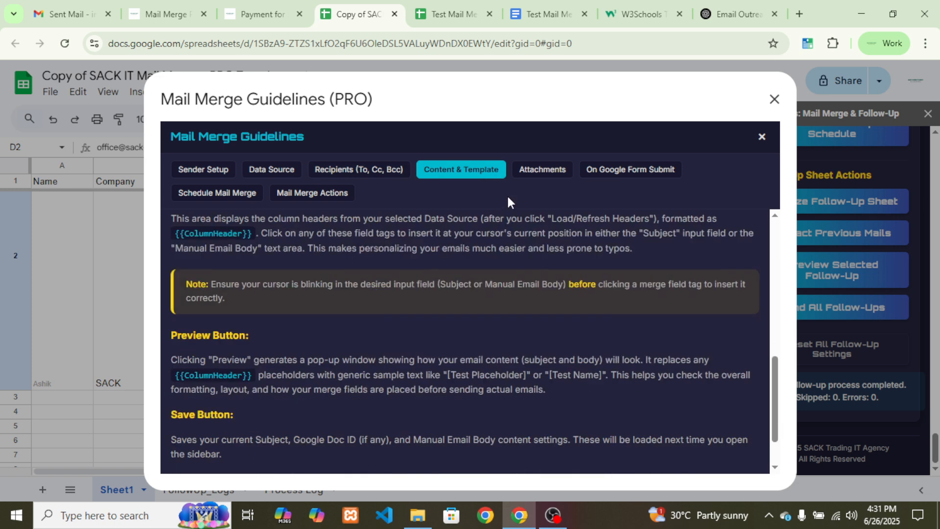
{"action": "left_click", "coordinate": [540, 171]}
{"action": "left_click", "coordinate": [617, 171]}
{"action": "left_click", "coordinate": [206, 194]}
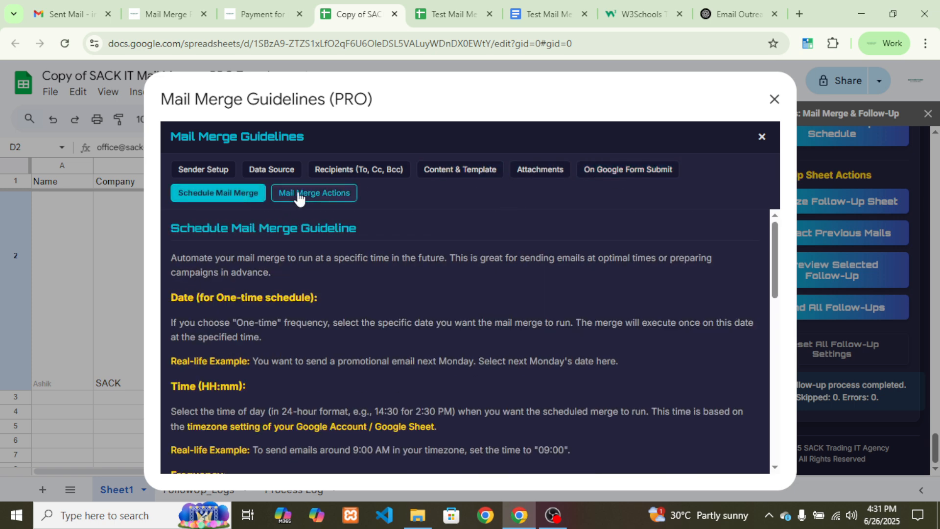
{"action": "left_click", "coordinate": [301, 193]}
{"action": "scroll", "coordinate": [596, 358], "scroll_direction": "down", "scroll_amount": 10}
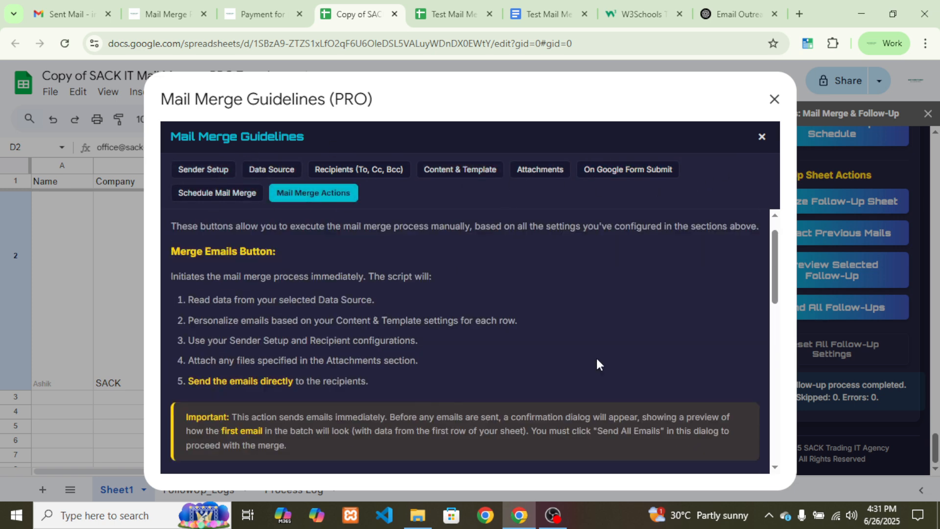
{"action": "left_click", "coordinate": [773, 99]}
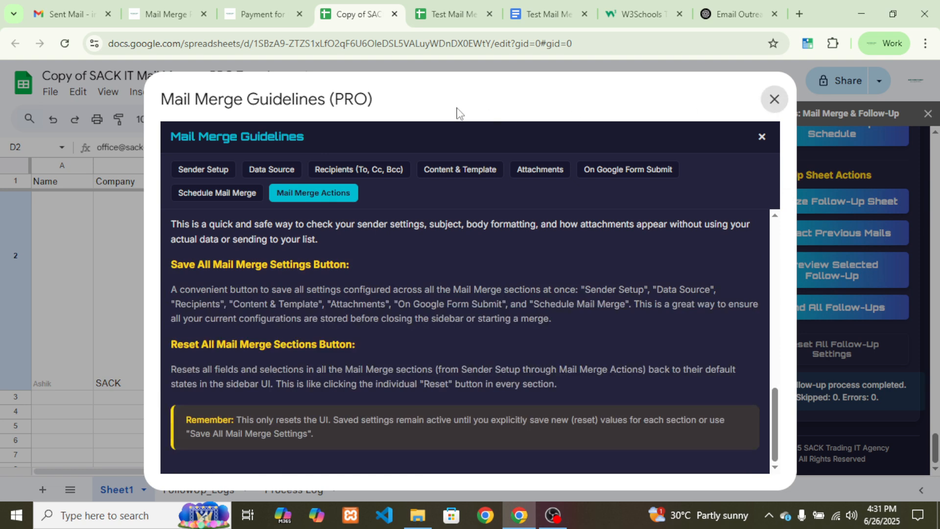
{"action": "left_click", "coordinate": [414, 97]}
{"action": "mouse_move", "coordinate": [537, 205]}
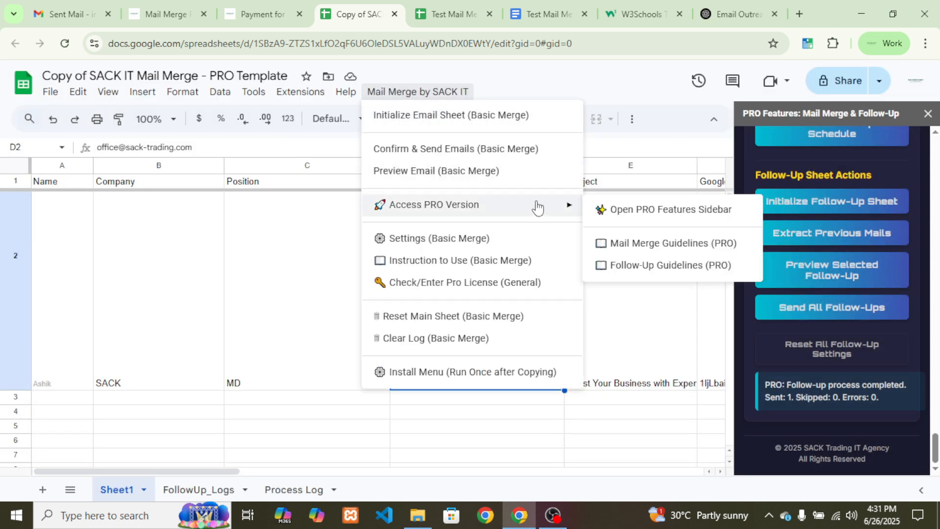
Browse the Schedule Follow-Ups, Follow-Up Actions and Account & Attachments guidelines, then close them
{"action": "left_click", "coordinate": [664, 267]}
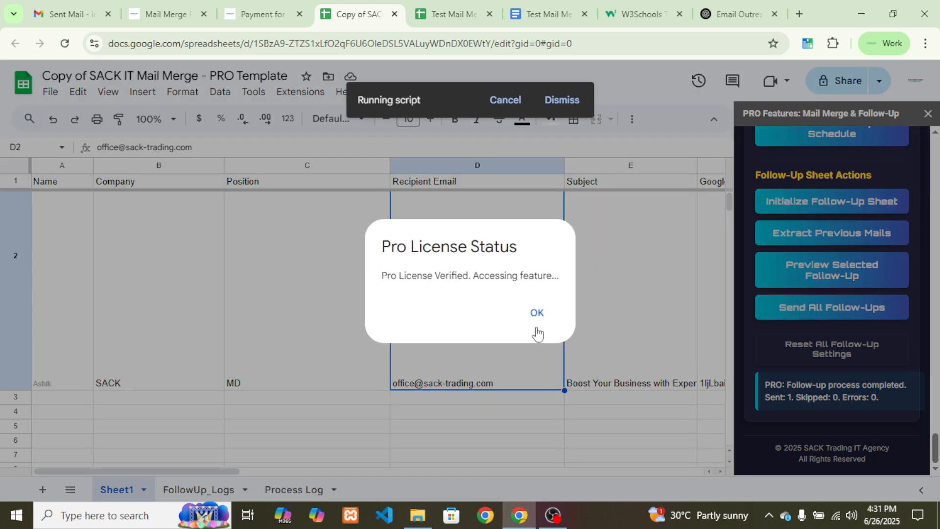
{"action": "left_click", "coordinate": [537, 321]}
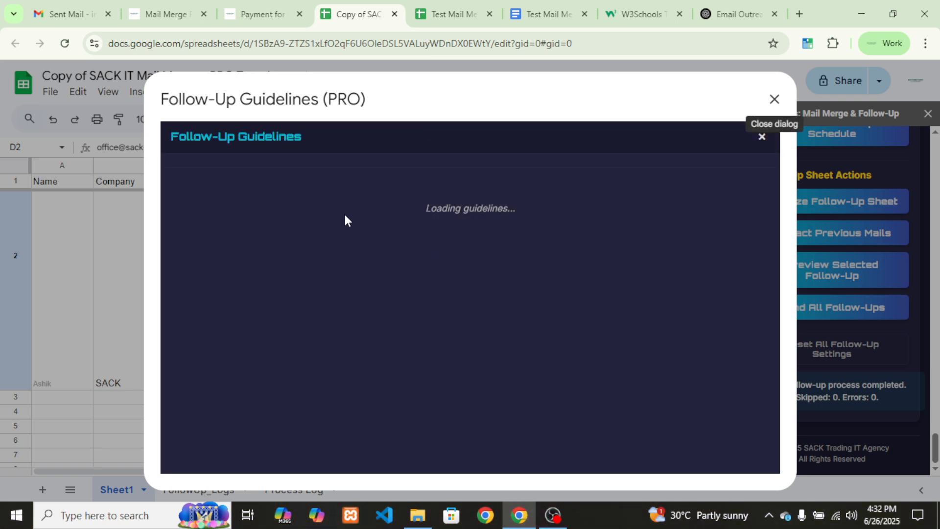
{"action": "left_click", "coordinate": [369, 170]}
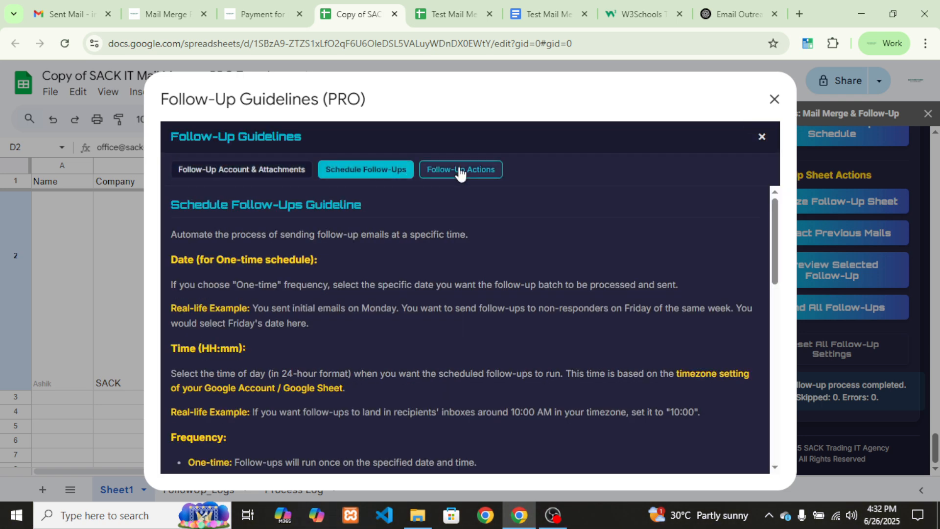
{"action": "left_click", "coordinate": [457, 169]}
{"action": "left_click", "coordinate": [383, 171]}
{"action": "scroll", "coordinate": [379, 252], "scroll_direction": "down", "scroll_amount": 3}
{"action": "scroll", "coordinate": [362, 235], "scroll_direction": "down", "scroll_amount": 10}
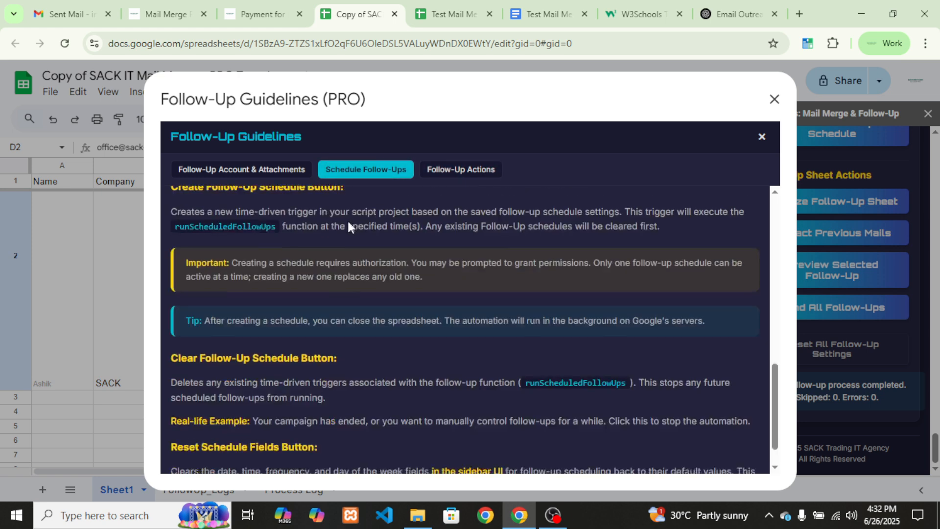
{"action": "left_click", "coordinate": [260, 170]}
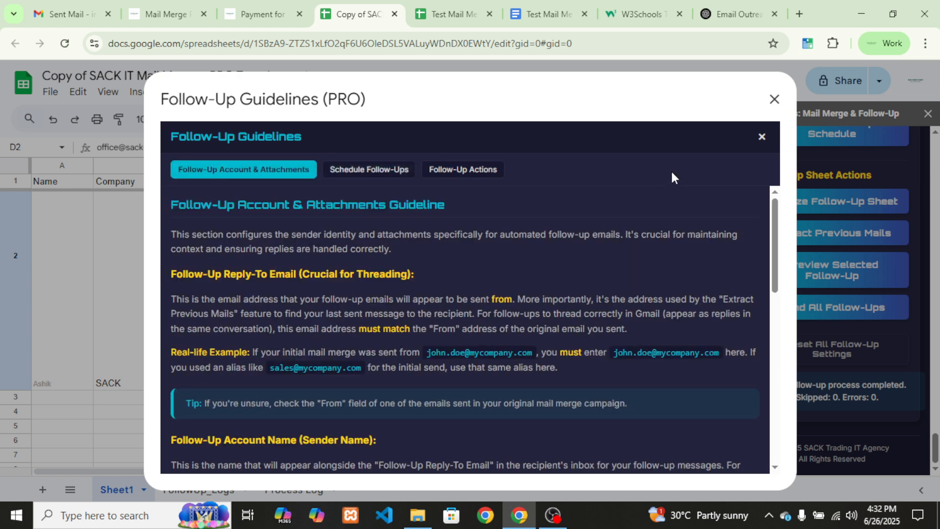
{"action": "left_click", "coordinate": [774, 99]}
{"action": "left_click", "coordinate": [164, 14]}
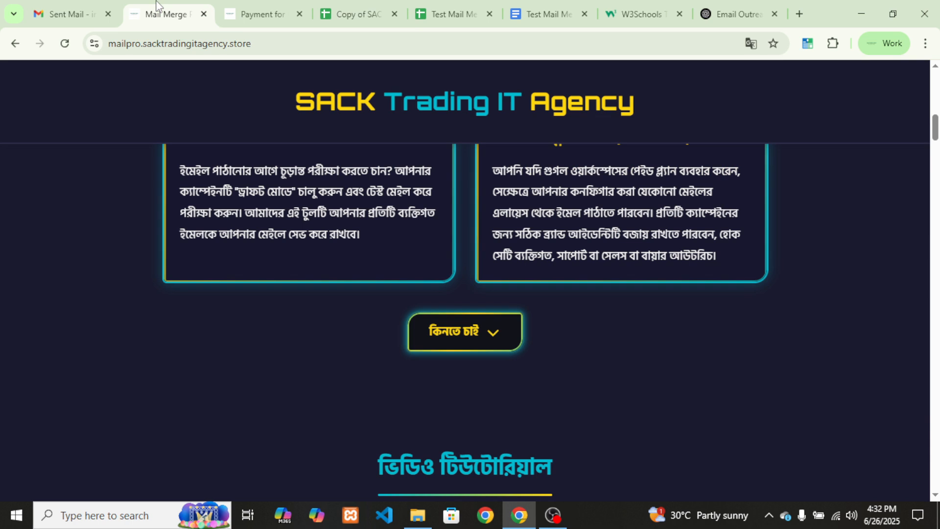